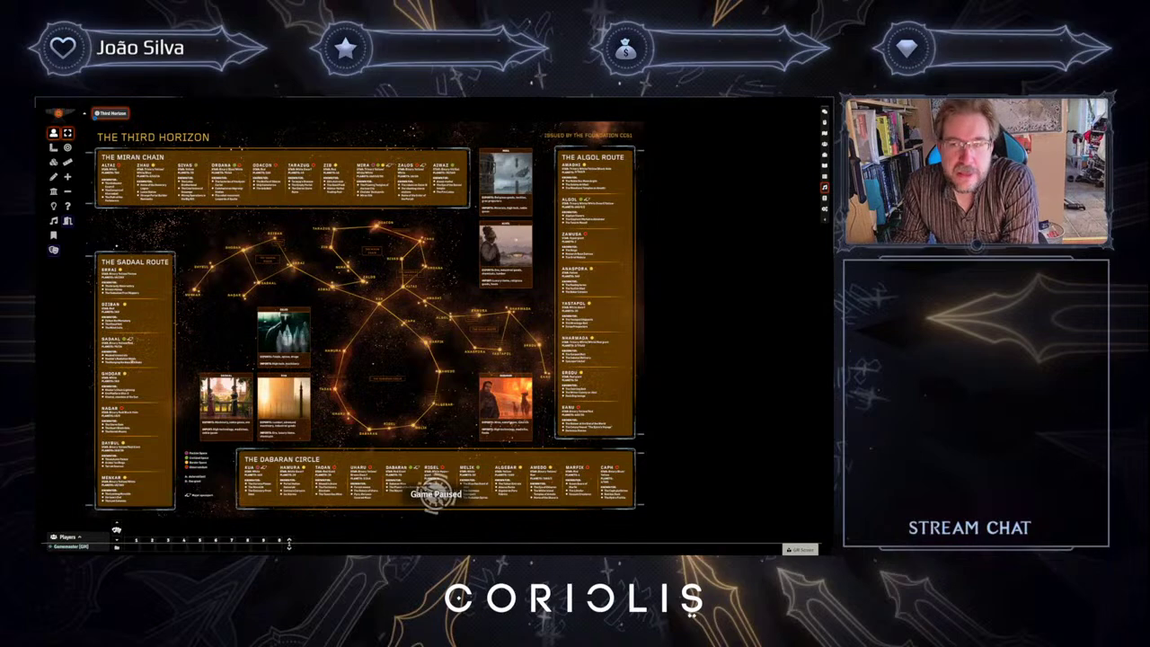
pyautogui.scroll(5, 445, 287)
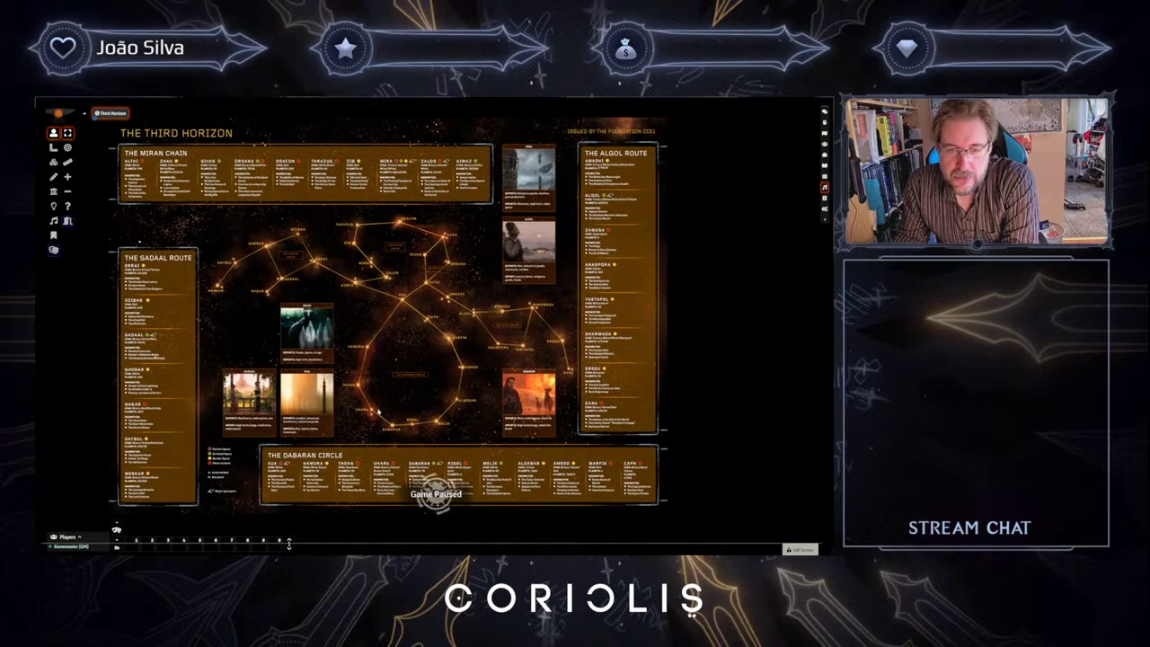
pyautogui.moveTo(353, 397); pyautogui.dragTo(384, 391)
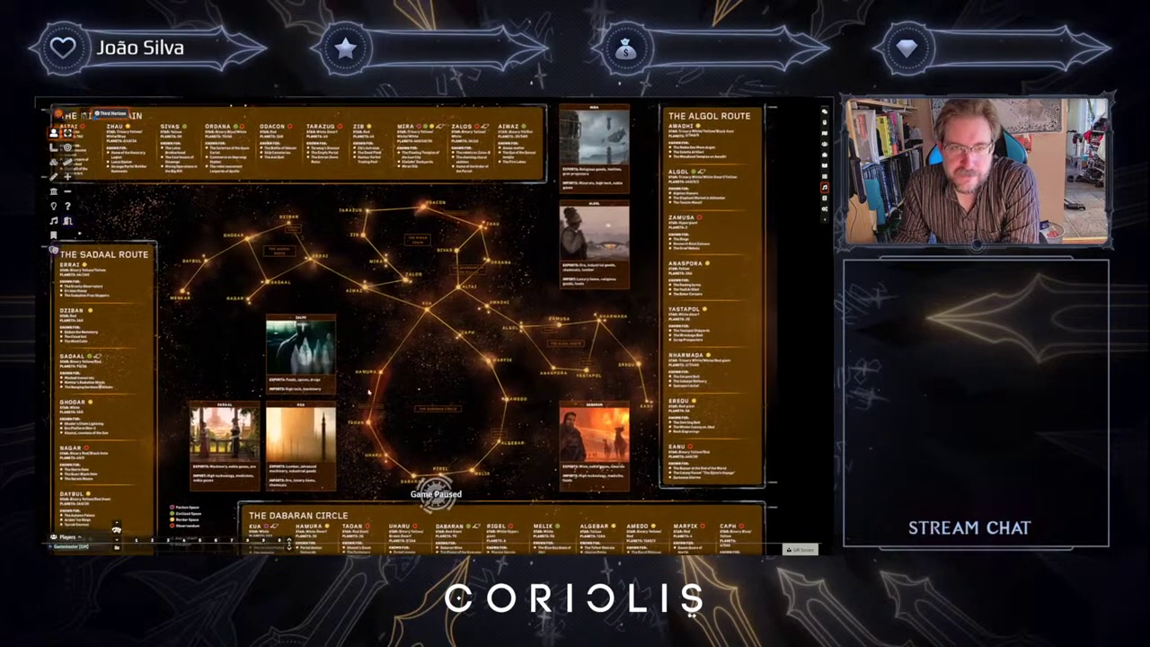
pyautogui.scroll(-4, 385, 391)
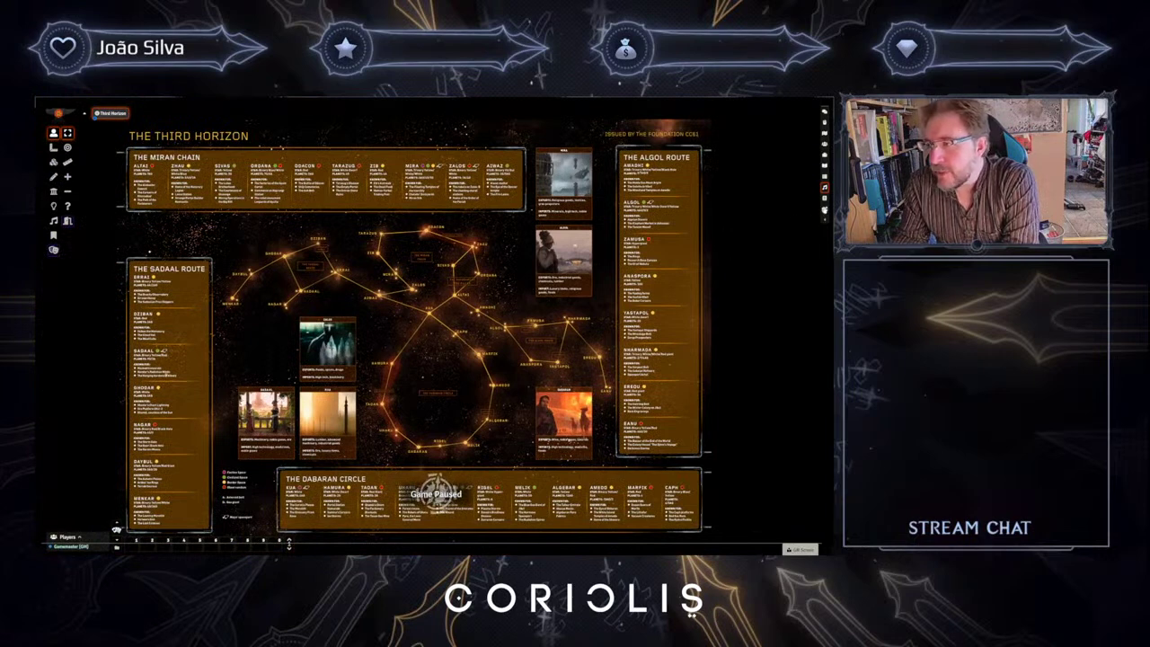
# - Open module management from the game settings and list only the active modules
pyautogui.click(825, 210)
pyautogui.moveTo(436, 227); pyautogui.dragTo(314, 168)
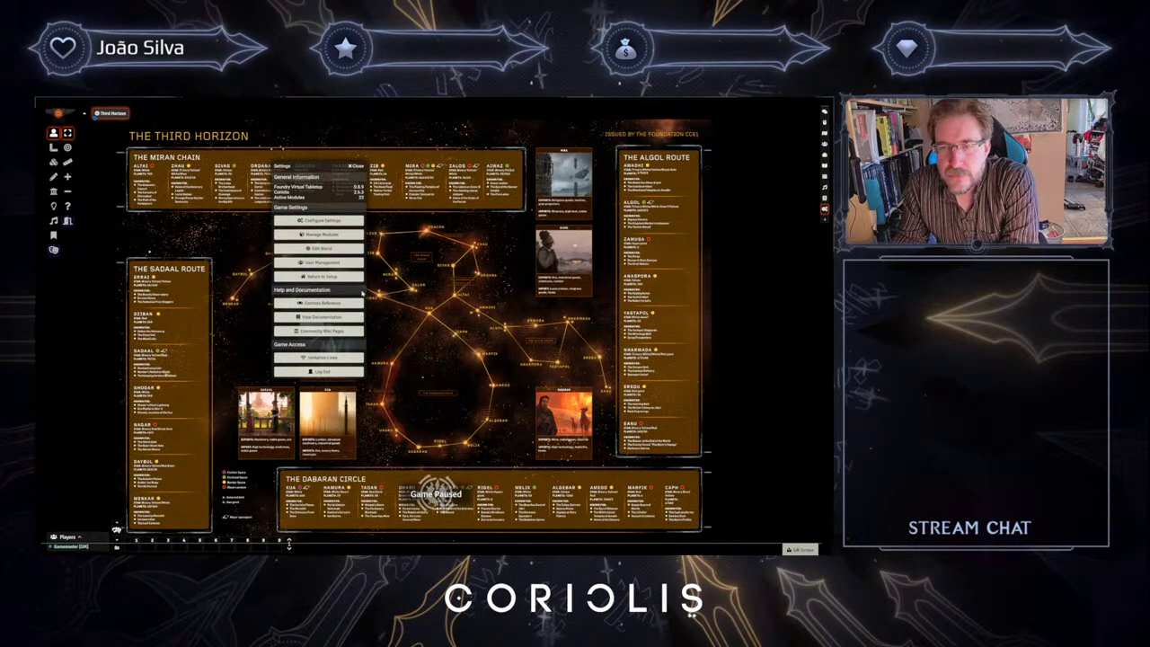
pyautogui.click(319, 234)
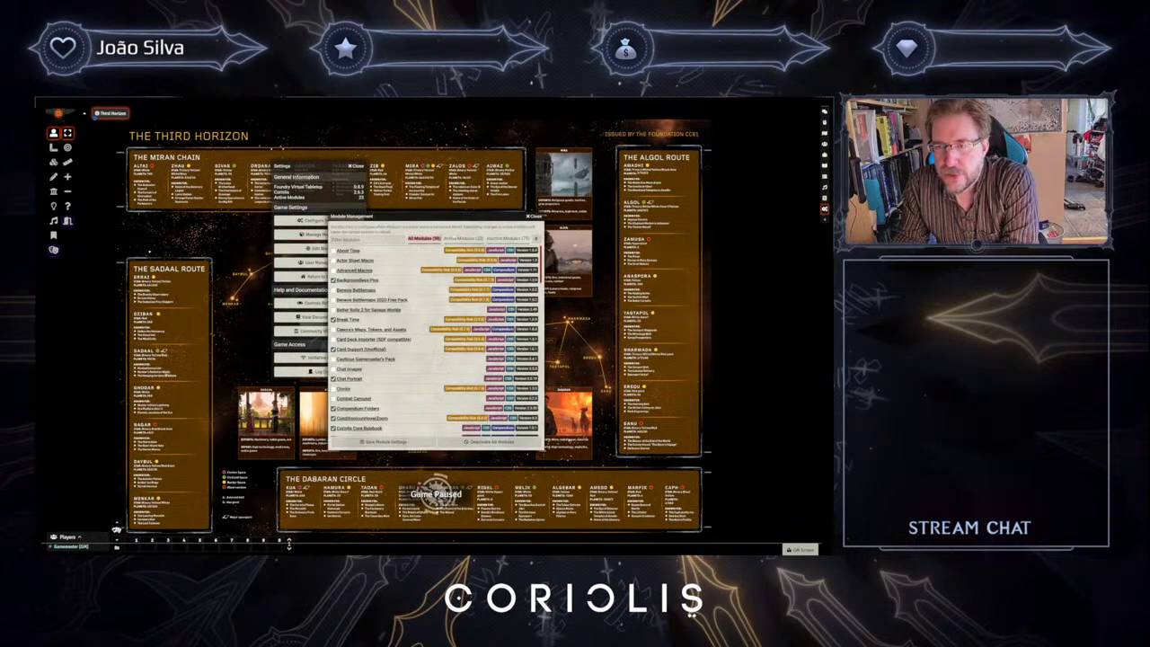
pyautogui.click(467, 238)
pyautogui.moveTo(421, 216); pyautogui.dragTo(329, 143)
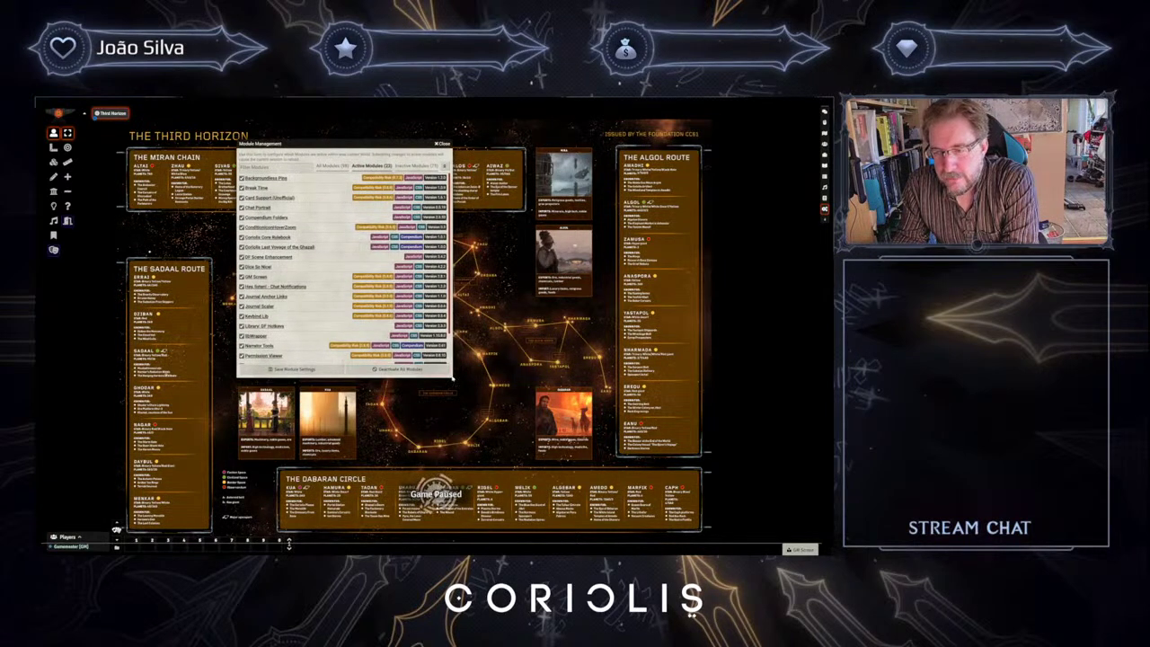
# - Review the list of active modules, including those further down, and close the module management window
pyautogui.scroll(-2, 424, 317)
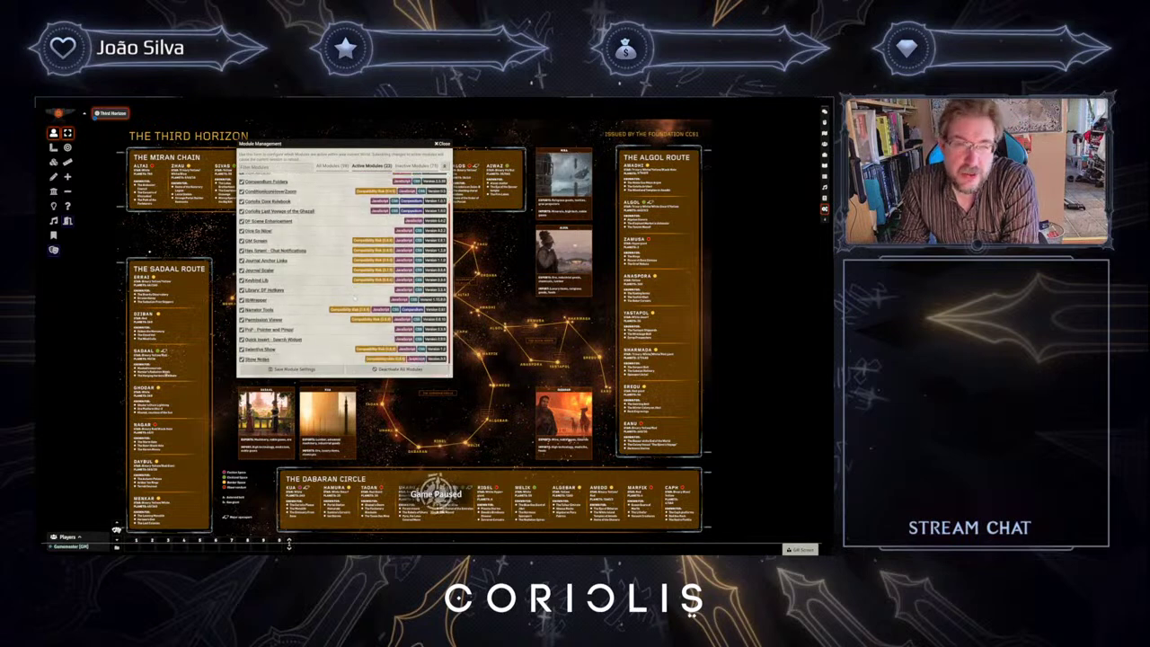
pyautogui.scroll(2, 355, 299)
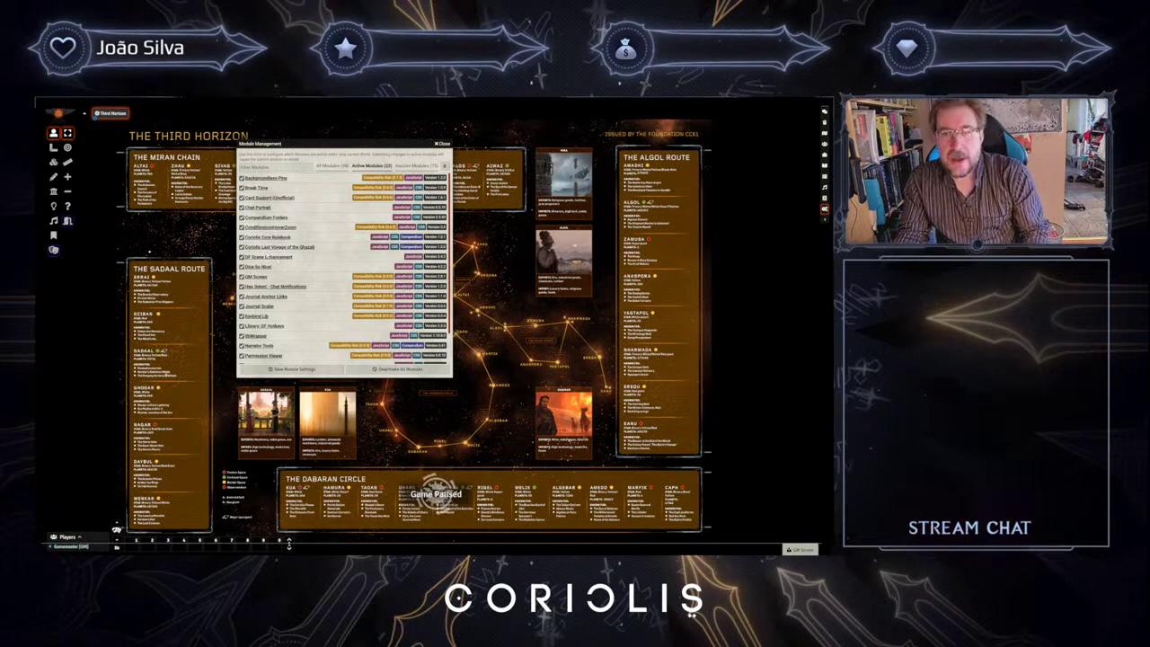
pyautogui.moveTo(269, 143); pyautogui.dragTo(370, 146)
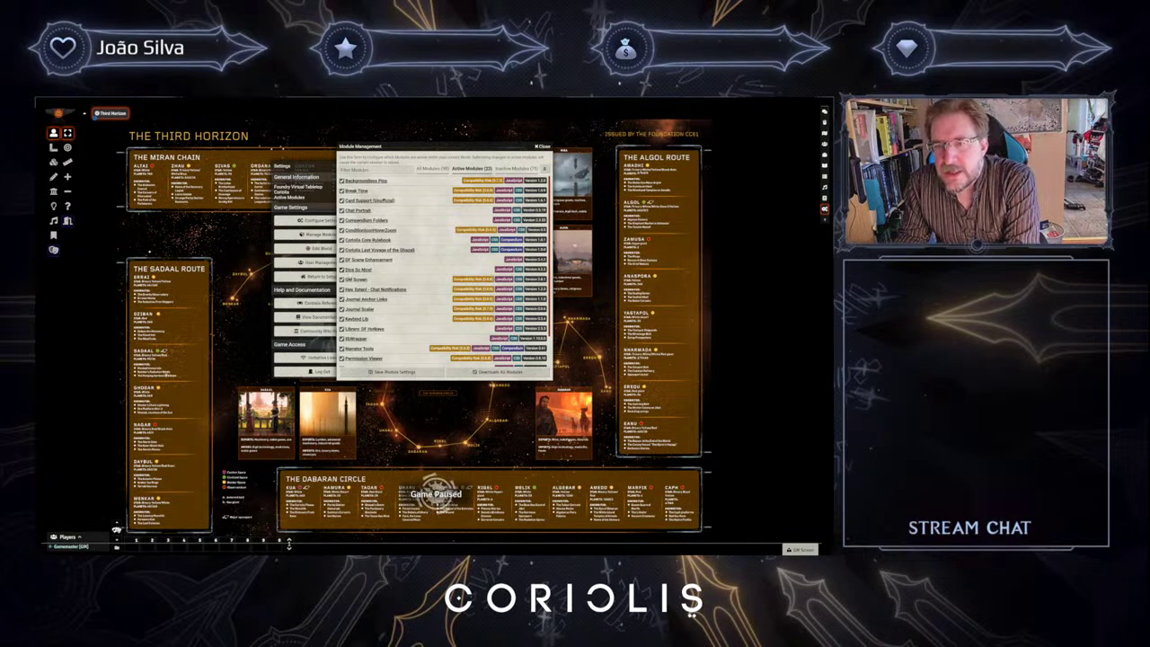
pyautogui.click(798, 549)
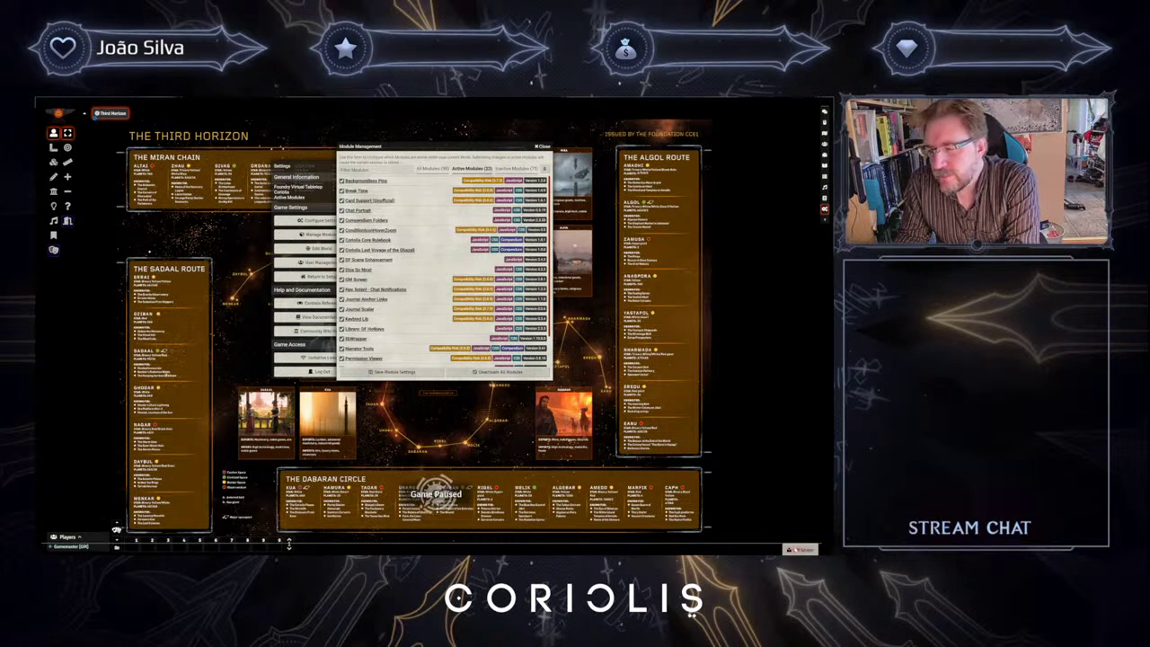
pyautogui.click(803, 279)
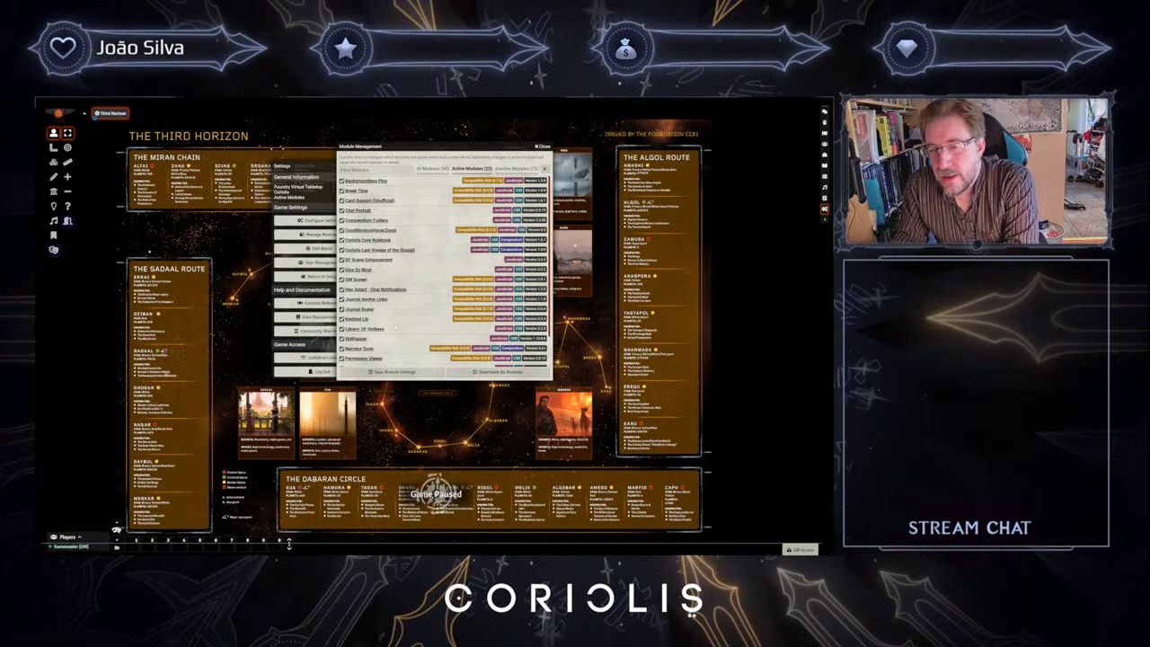
pyautogui.scroll(-2, 445, 270)
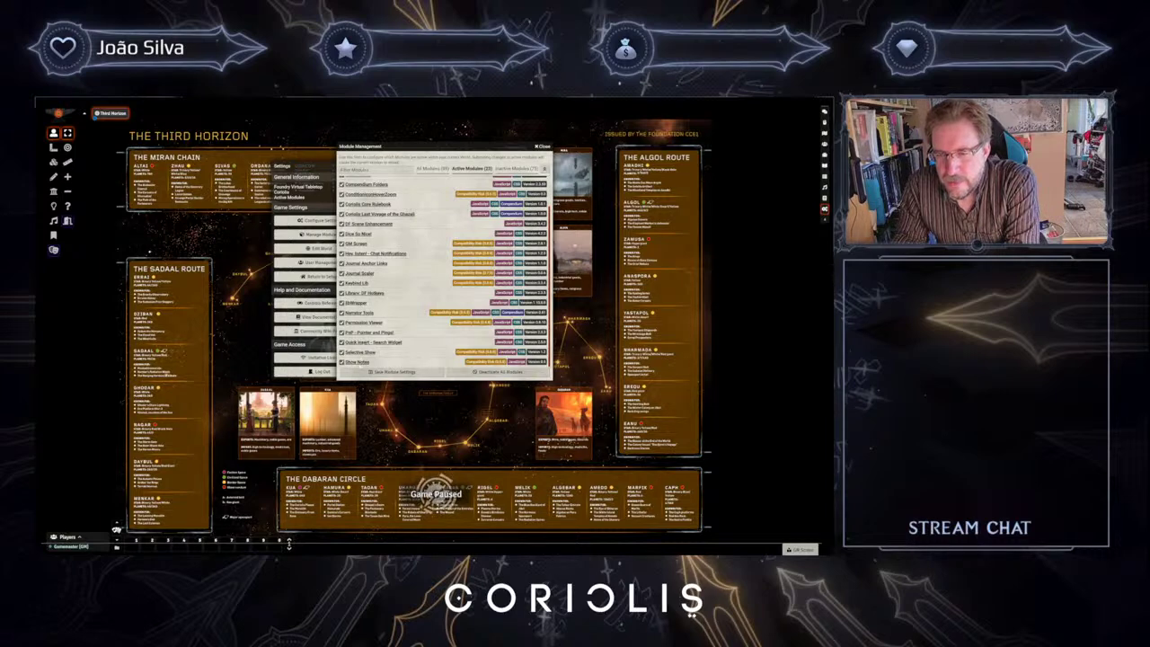
pyautogui.click(543, 146)
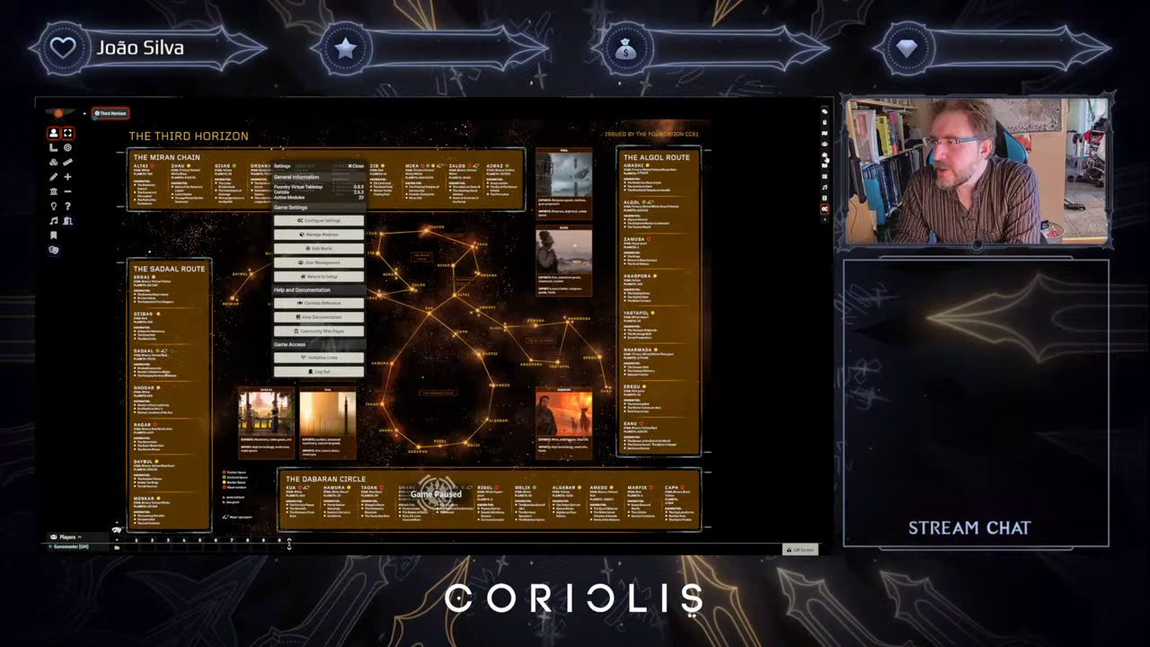
# - Close the separate item directory window, expand the sidebar and show the scenes directory
pyautogui.click(824, 156)
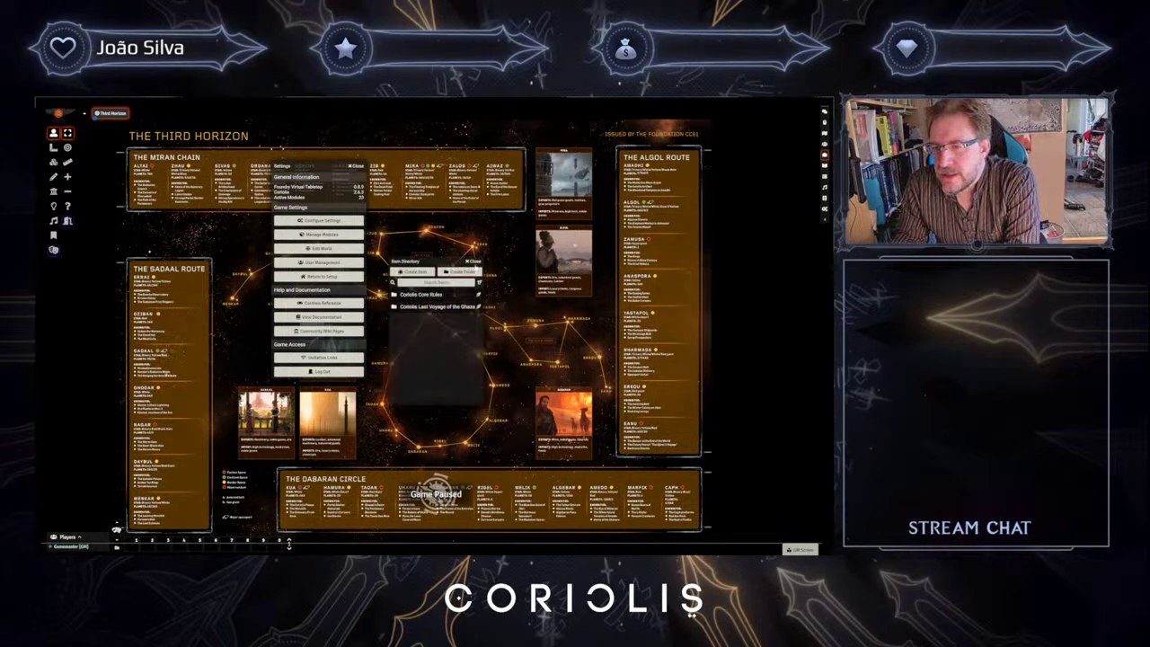
pyautogui.click(473, 262)
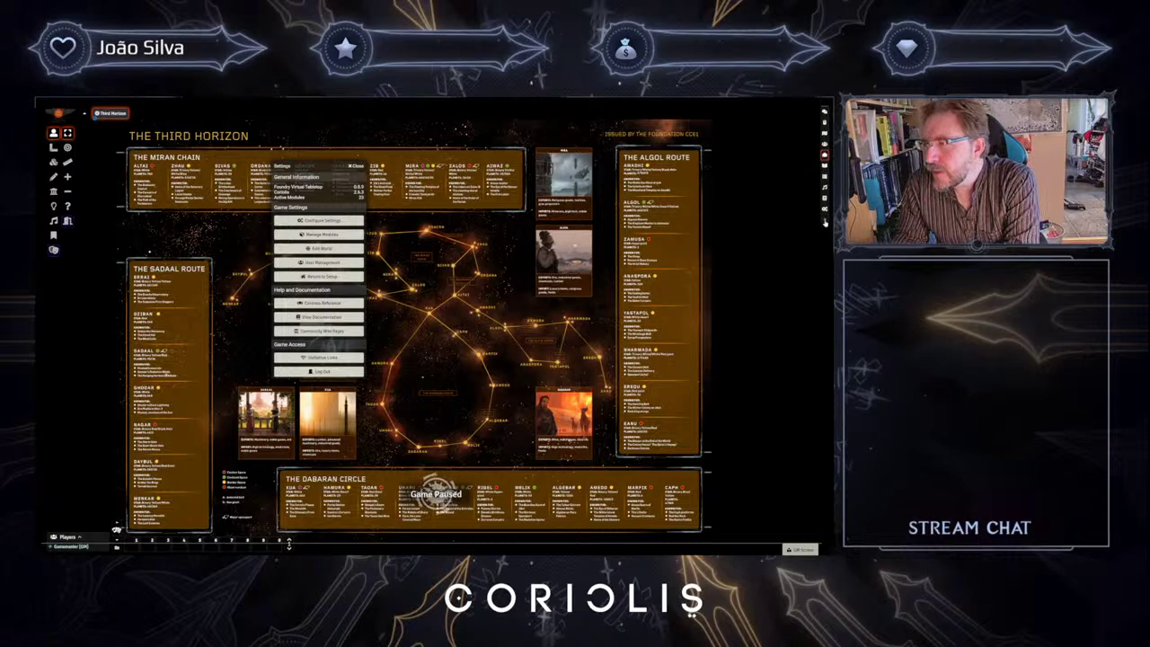
pyautogui.click(825, 221)
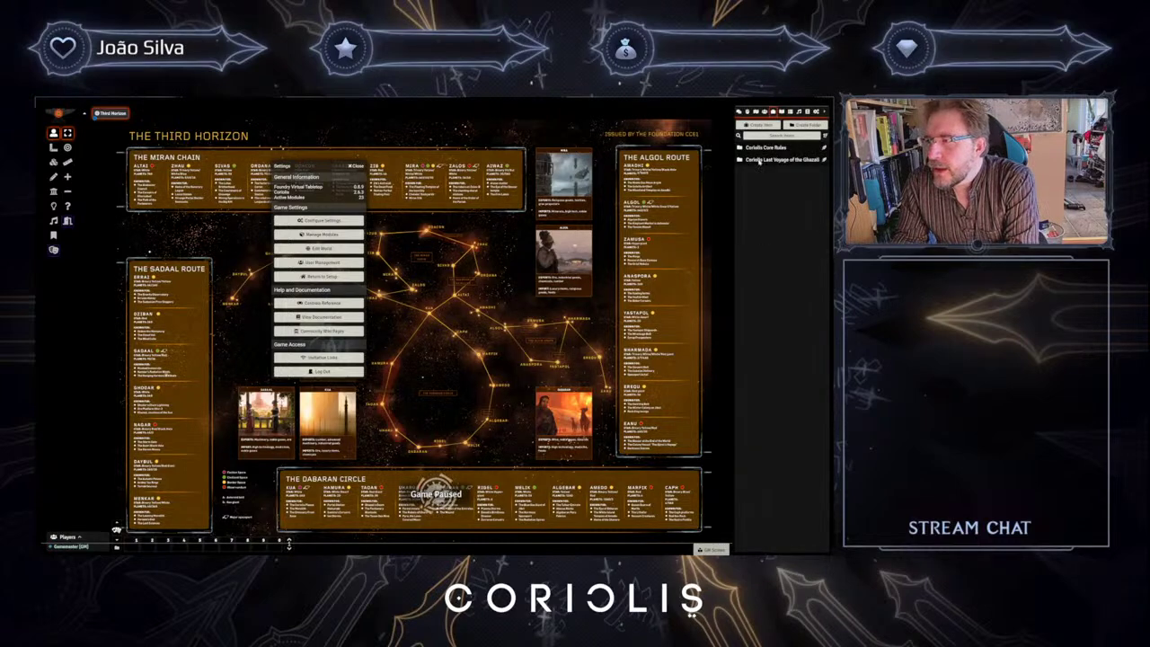
pyautogui.click(757, 112)
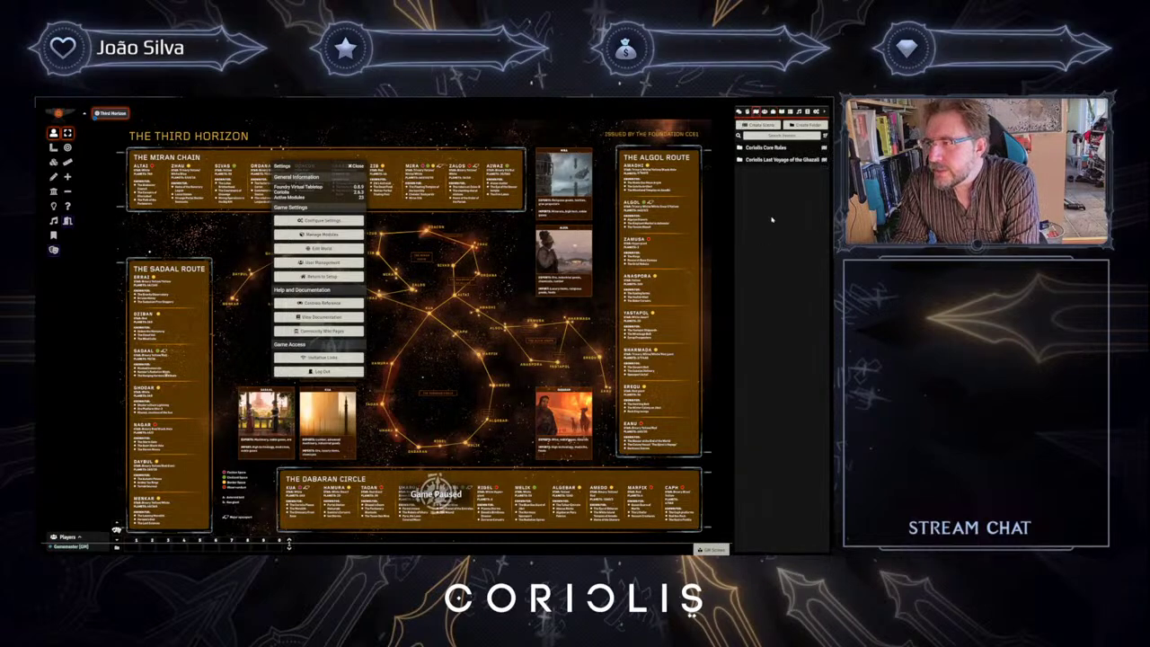
# - Expand the Coriolis Last Voyage of the Ghazali scene folder and its Act 1, Act 2, Introduction and Player Material subfolders
pyautogui.click(771, 160)
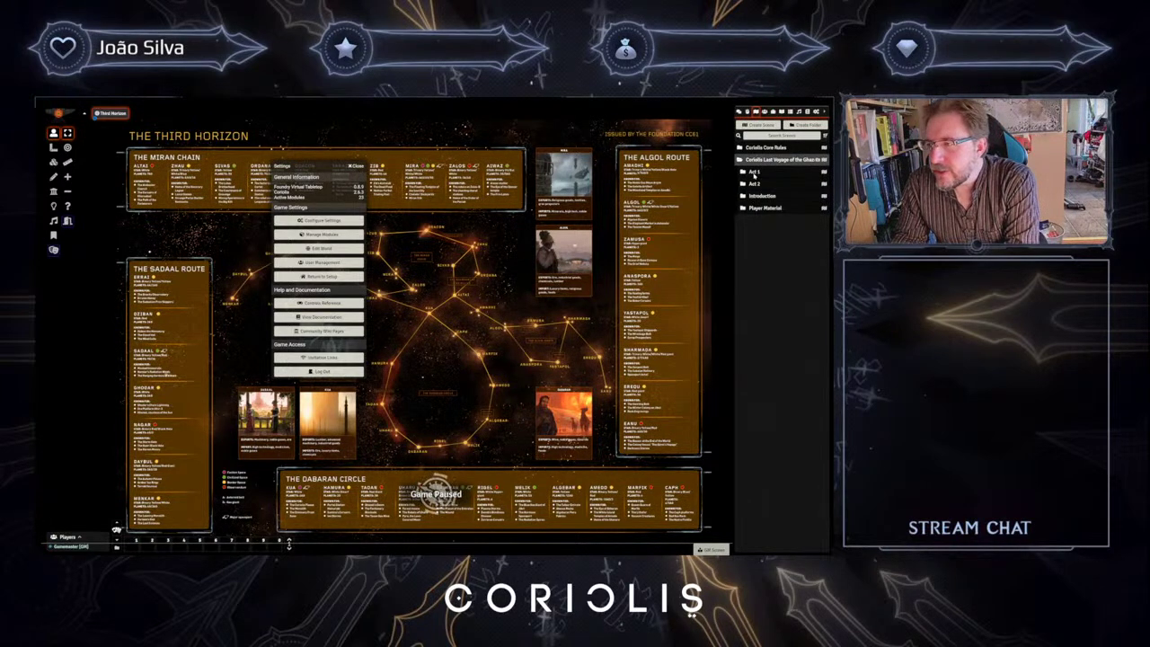
pyautogui.click(755, 172)
pyautogui.click(755, 217)
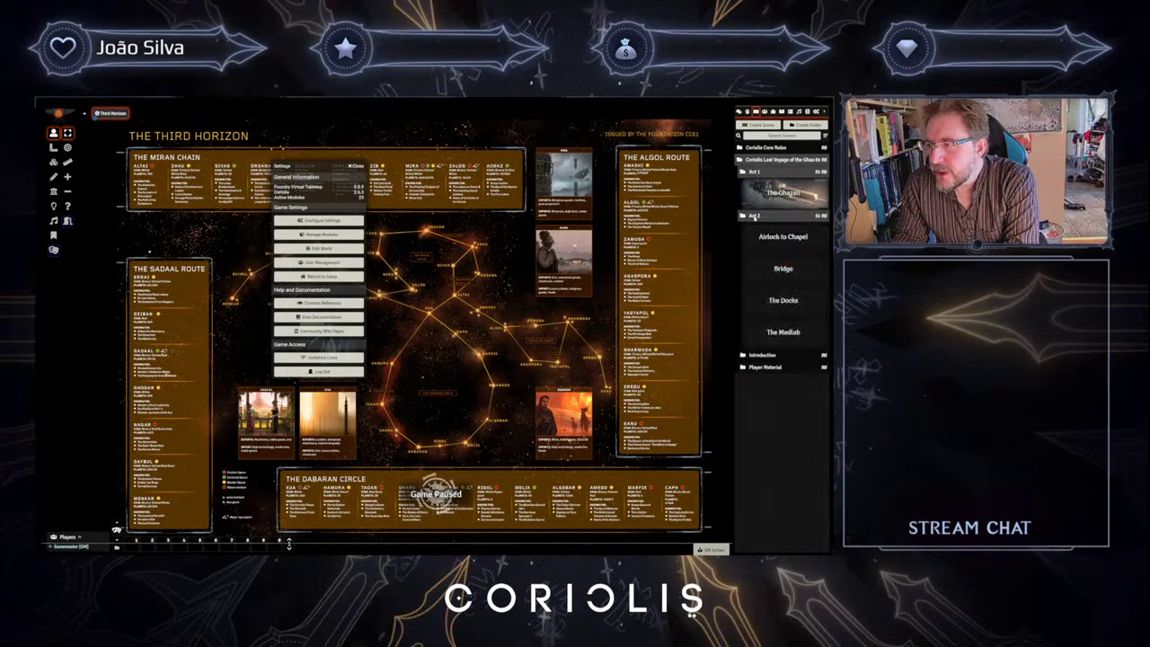
pyautogui.click(763, 355)
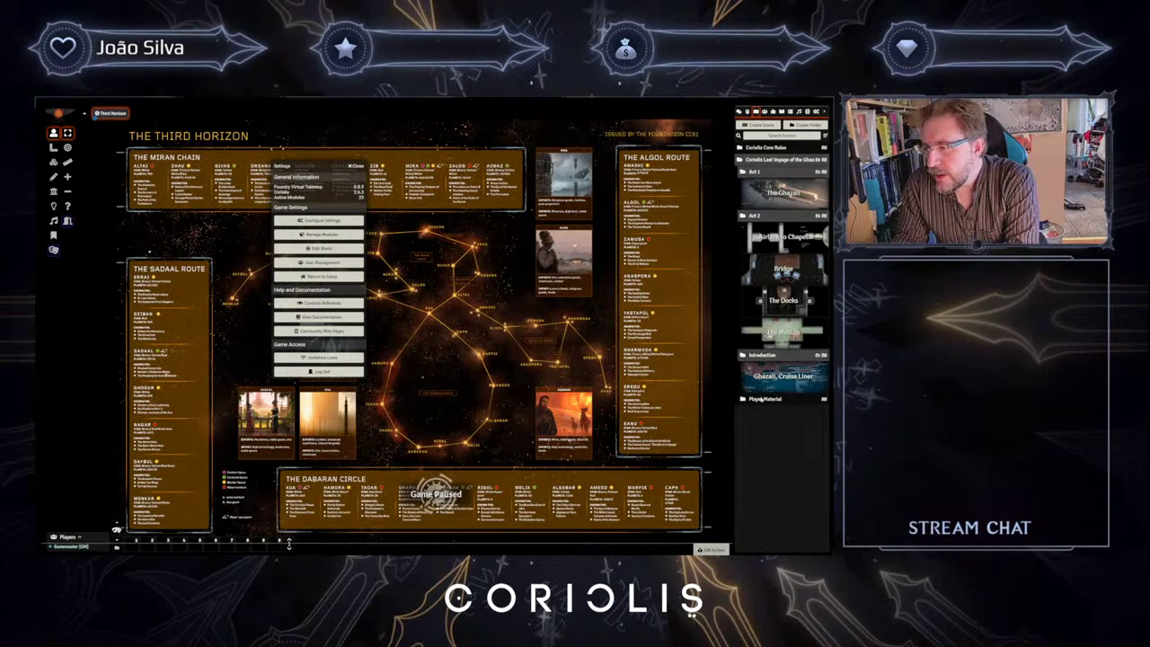
pyautogui.click(763, 398)
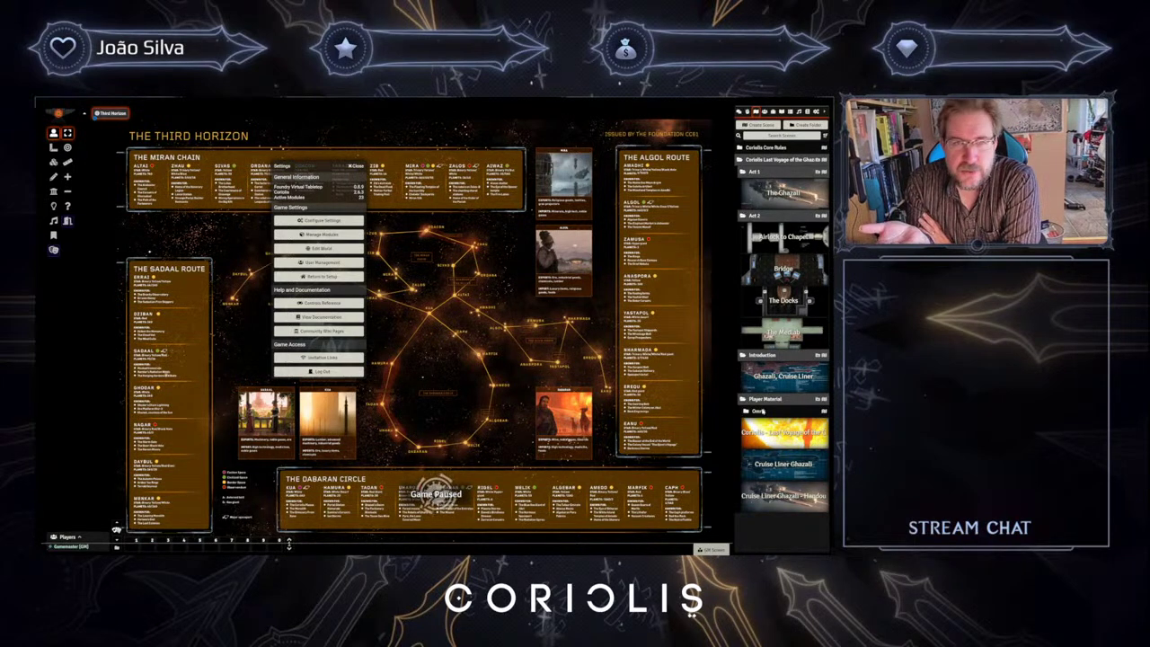
# - Collapse the Act 1, Act 2 and Introduction scene subfolders, leaving Player Material expanded
pyautogui.click(774, 174)
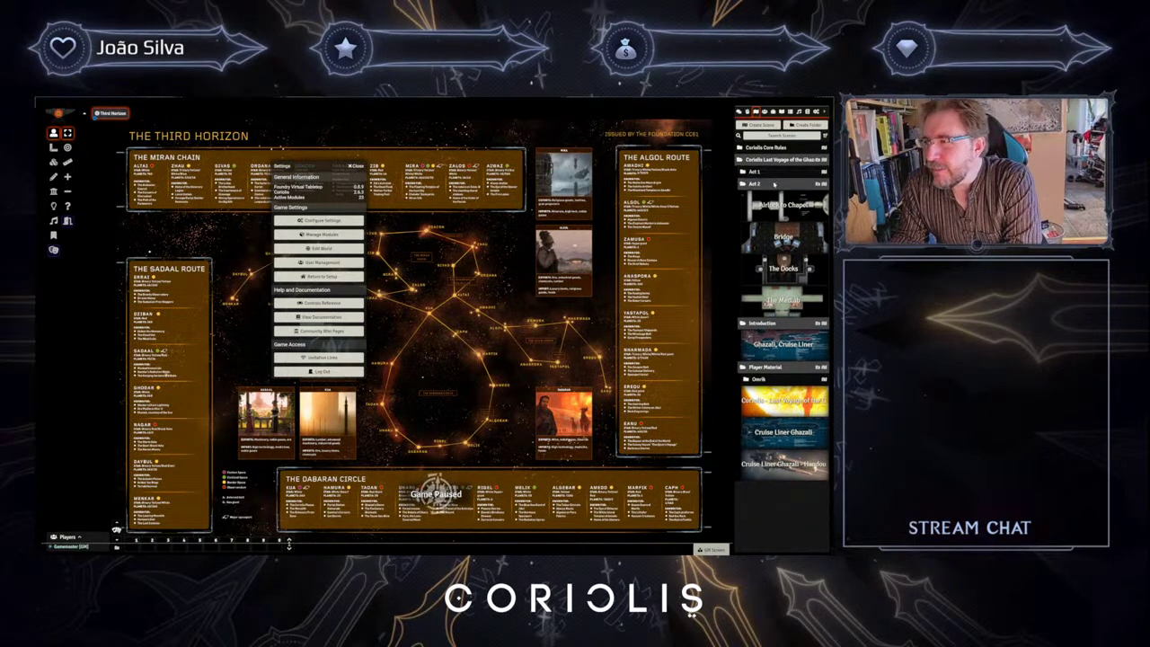
pyautogui.click(764, 183)
pyautogui.click(764, 195)
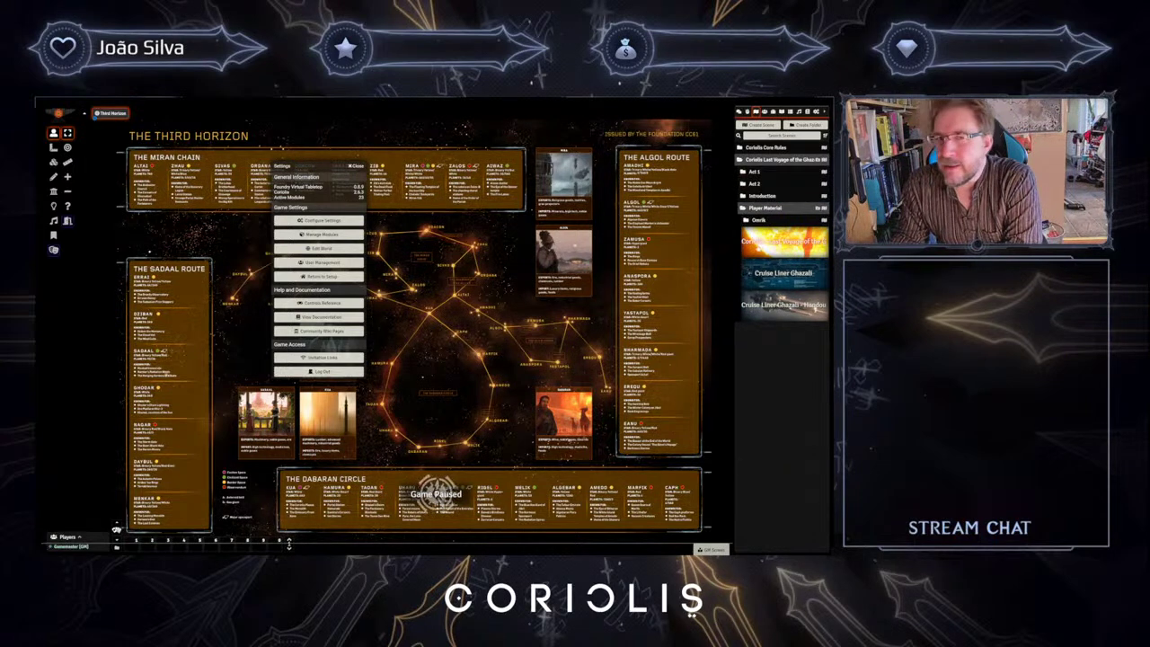
pyautogui.click(763, 196)
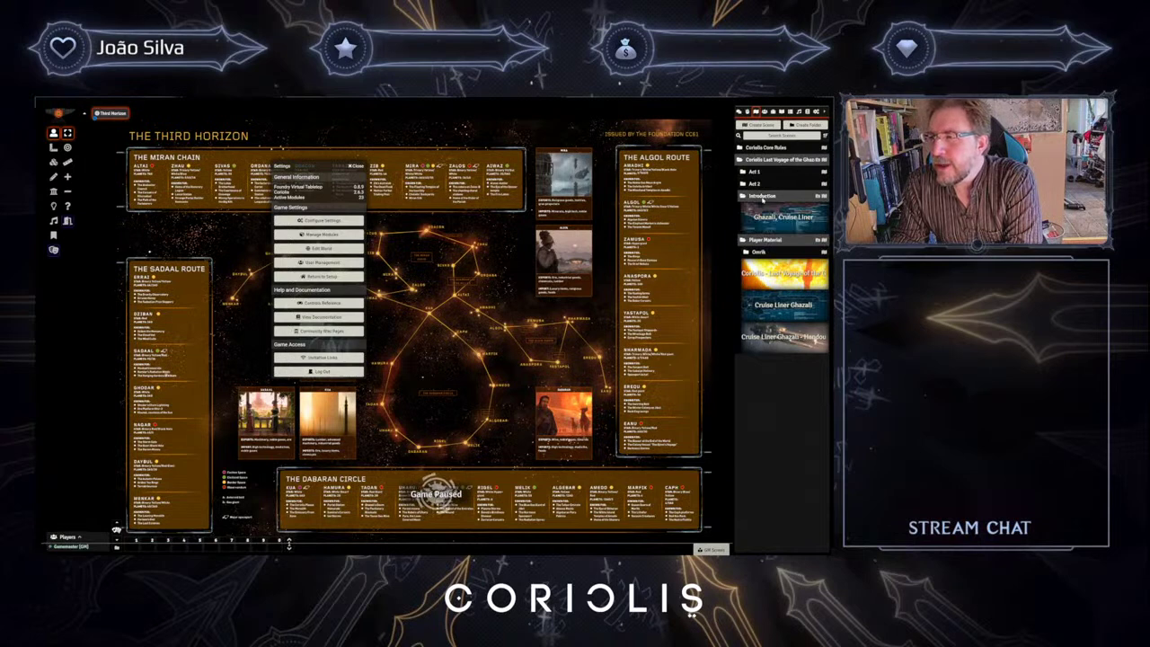
pyautogui.click(761, 197)
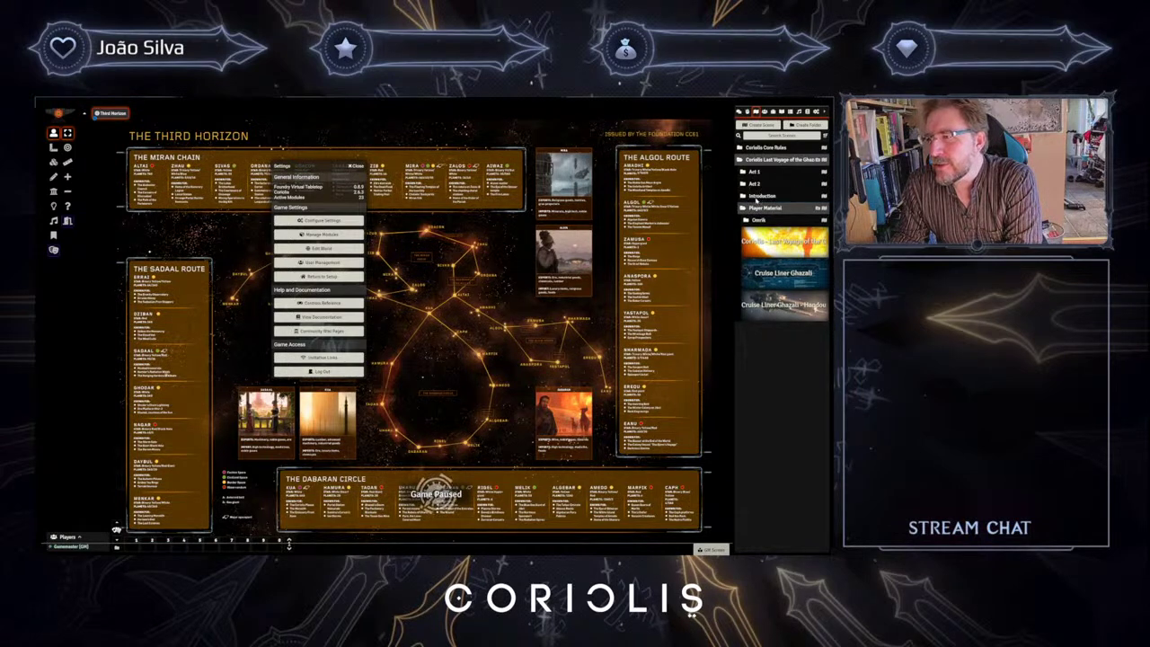
pyautogui.click(757, 196)
pyautogui.click(757, 196)
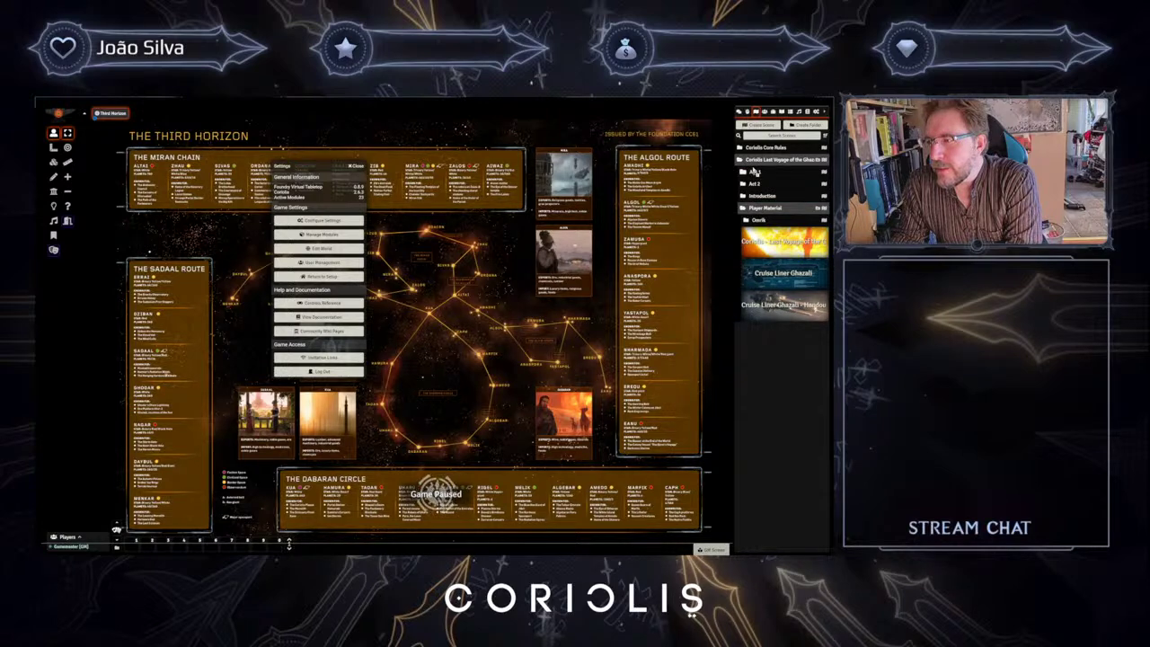
# - Set the sorting mode of the Coriolis Last Voyage of the Ghazali scene folder to manual
pyautogui.rightClick(776, 160)
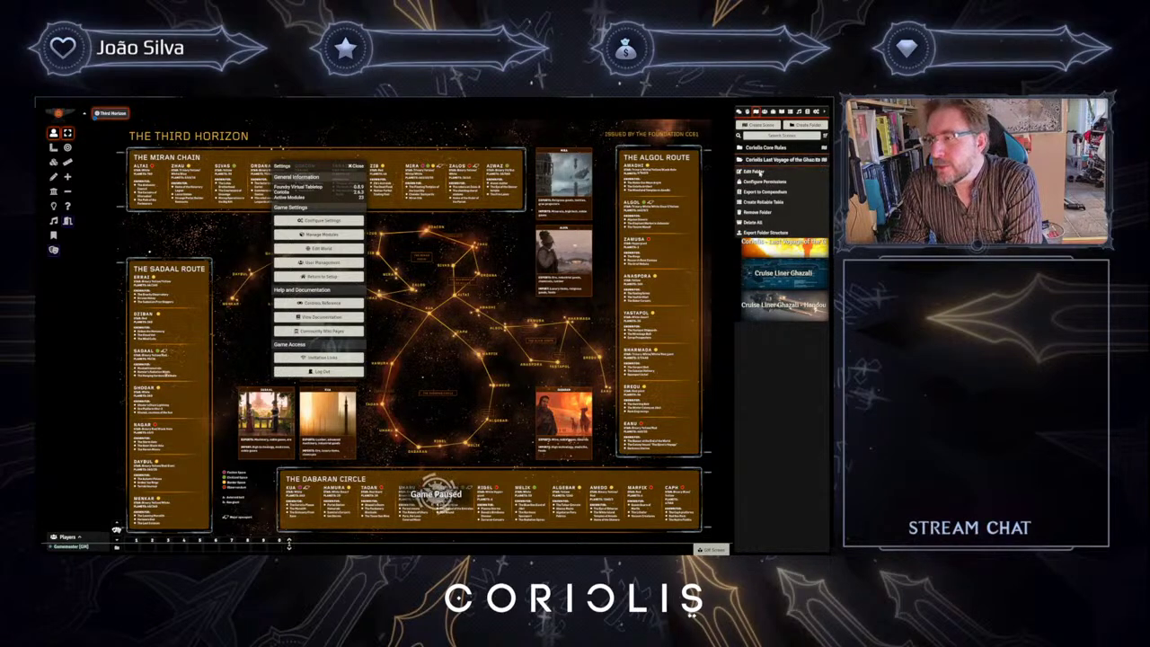
pyautogui.click(755, 171)
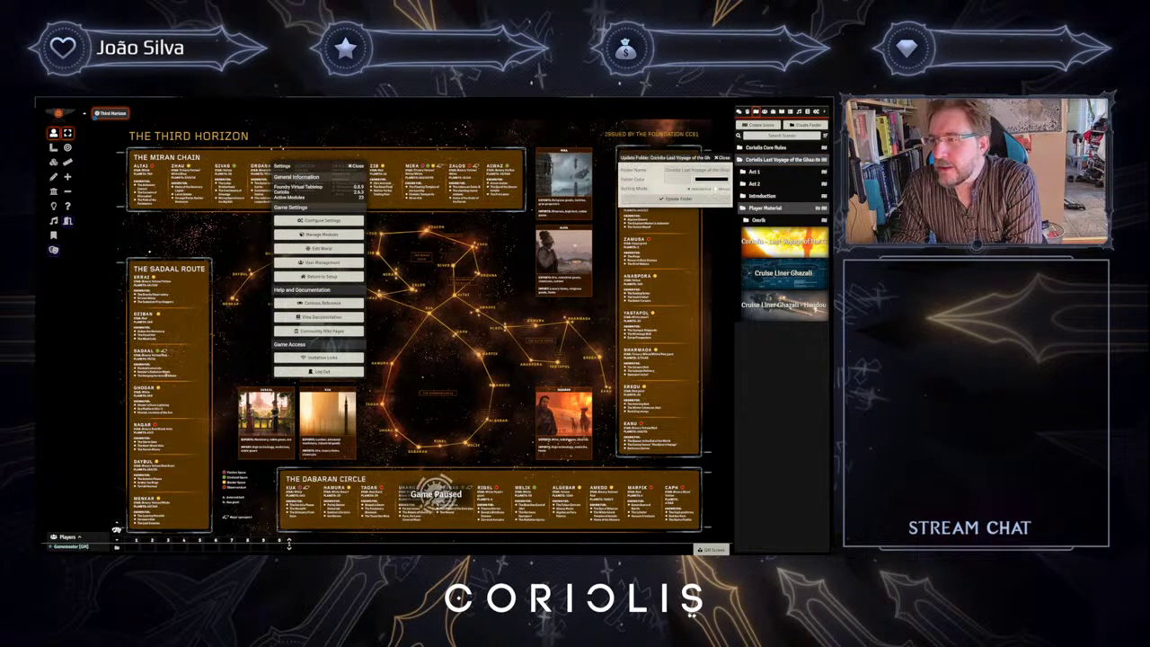
pyautogui.click(679, 199)
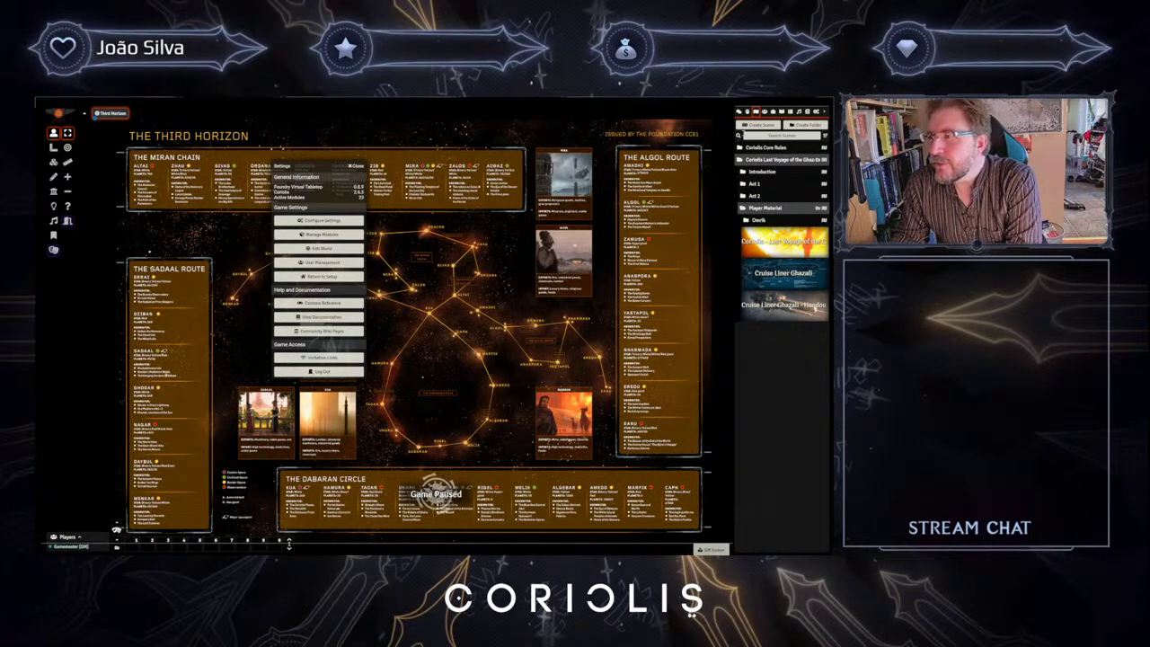
# - Expand the Coriolis Last Voyage of the Ghazali folder in the actors directory, and look at the items directory
pyautogui.click(765, 112)
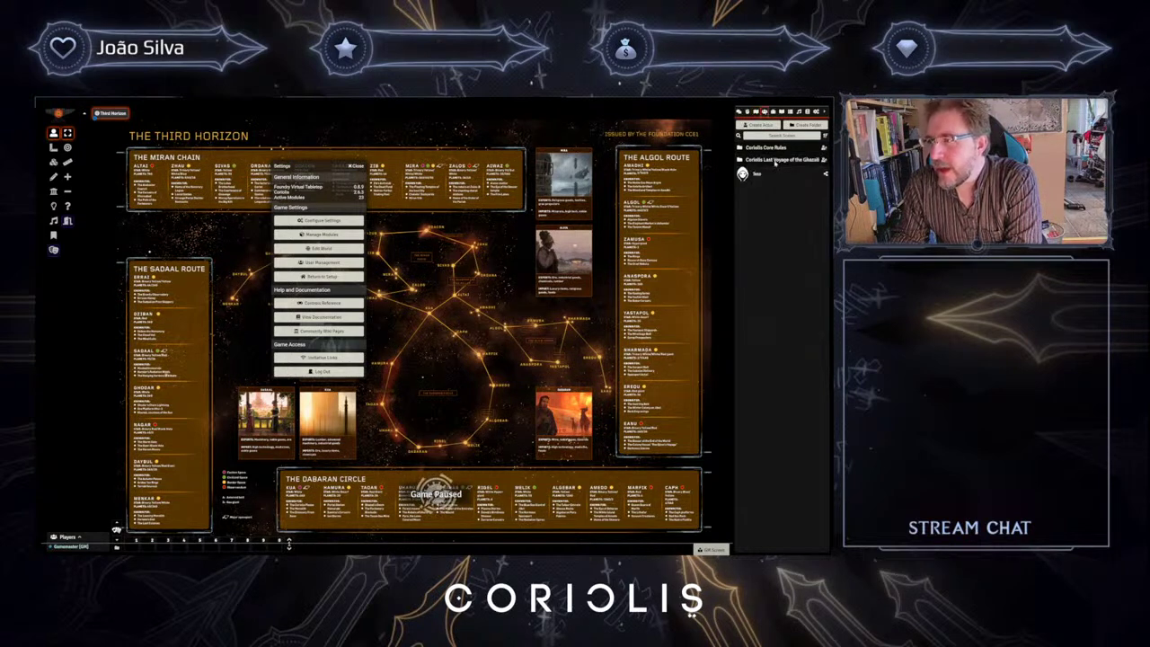
pyautogui.click(774, 160)
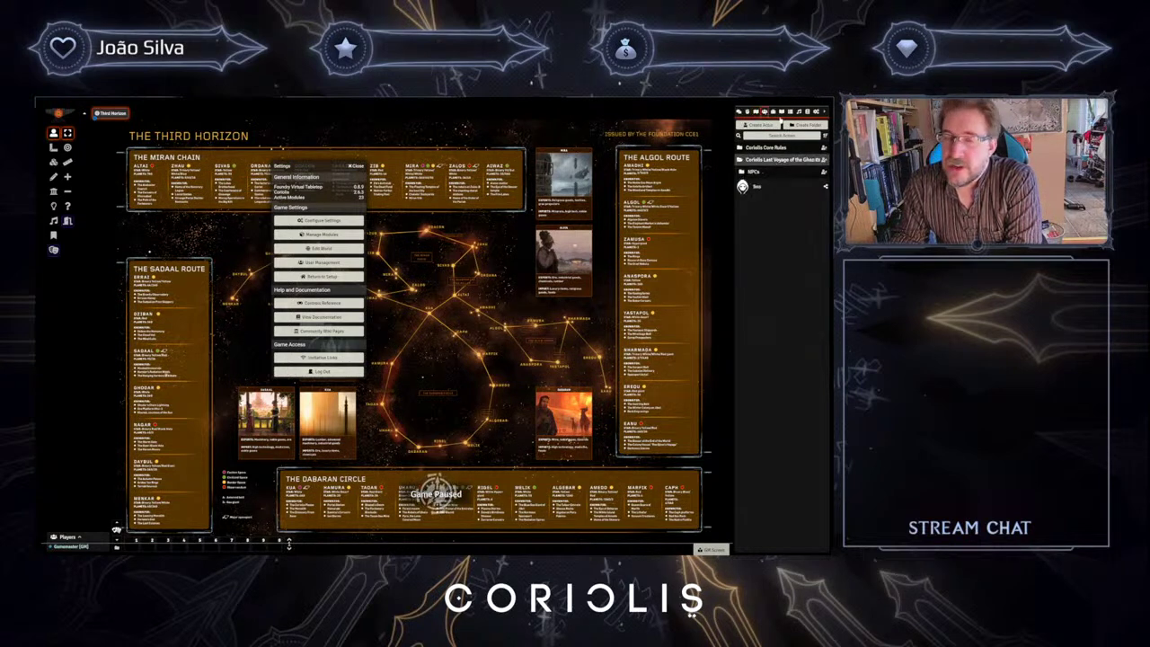
pyautogui.click(779, 112)
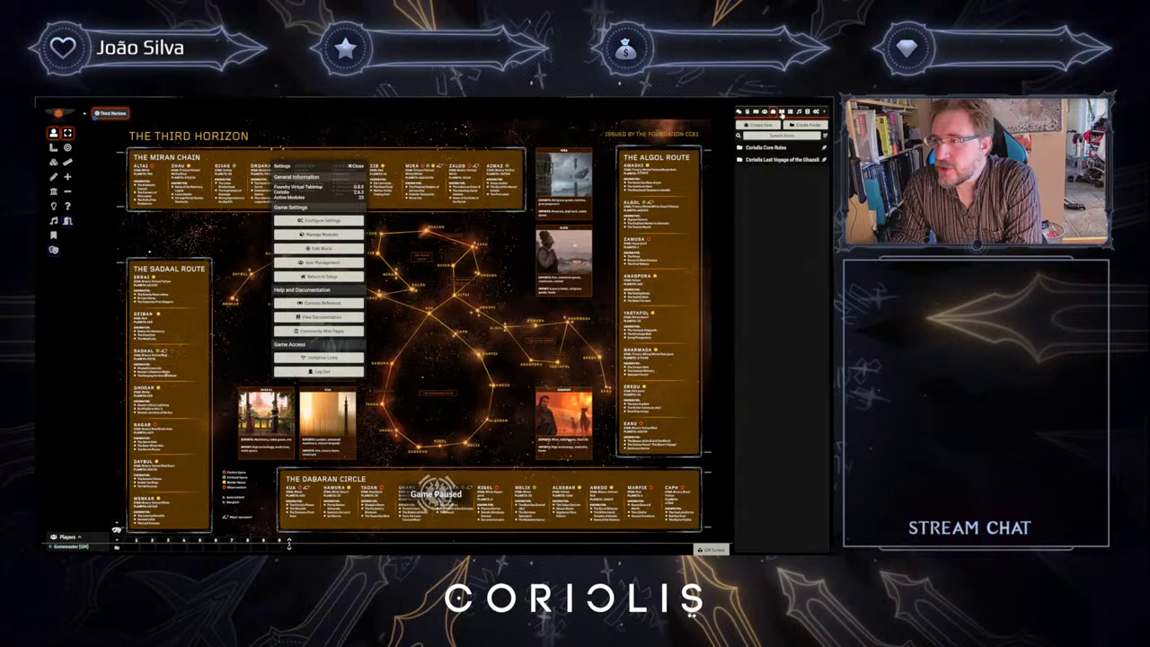
# - Open the Credits journal entry from the 00 - Index folder of Coriolis Last Voyage of the Ghazali
pyautogui.click(774, 161)
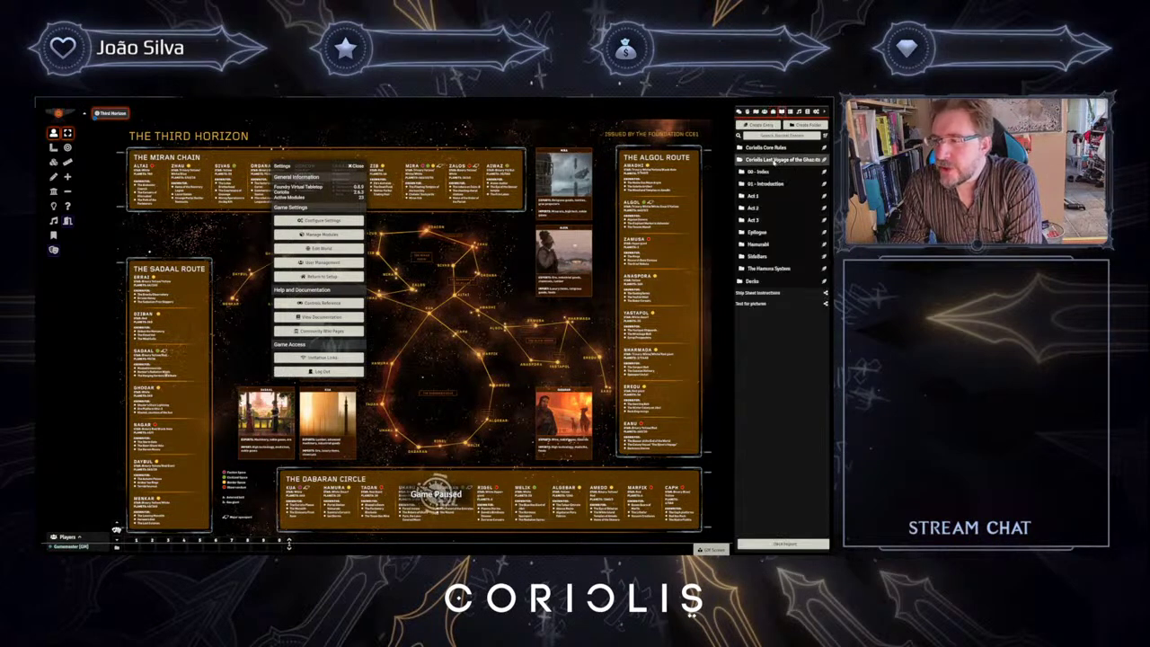
pyautogui.click(757, 172)
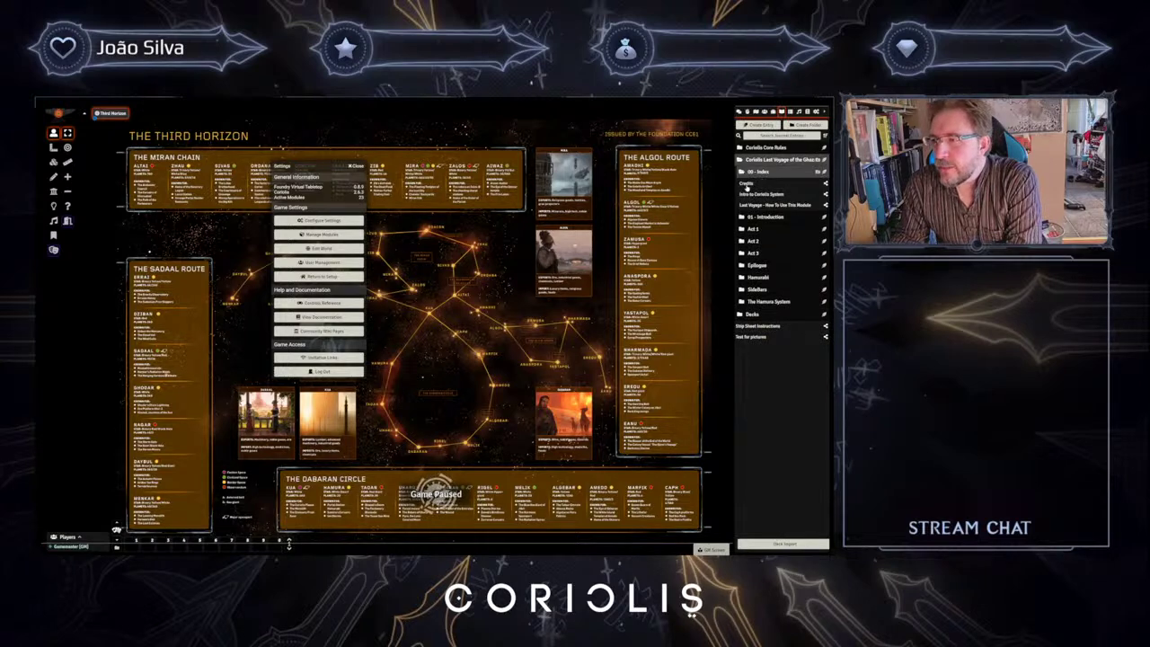
pyautogui.click(746, 184)
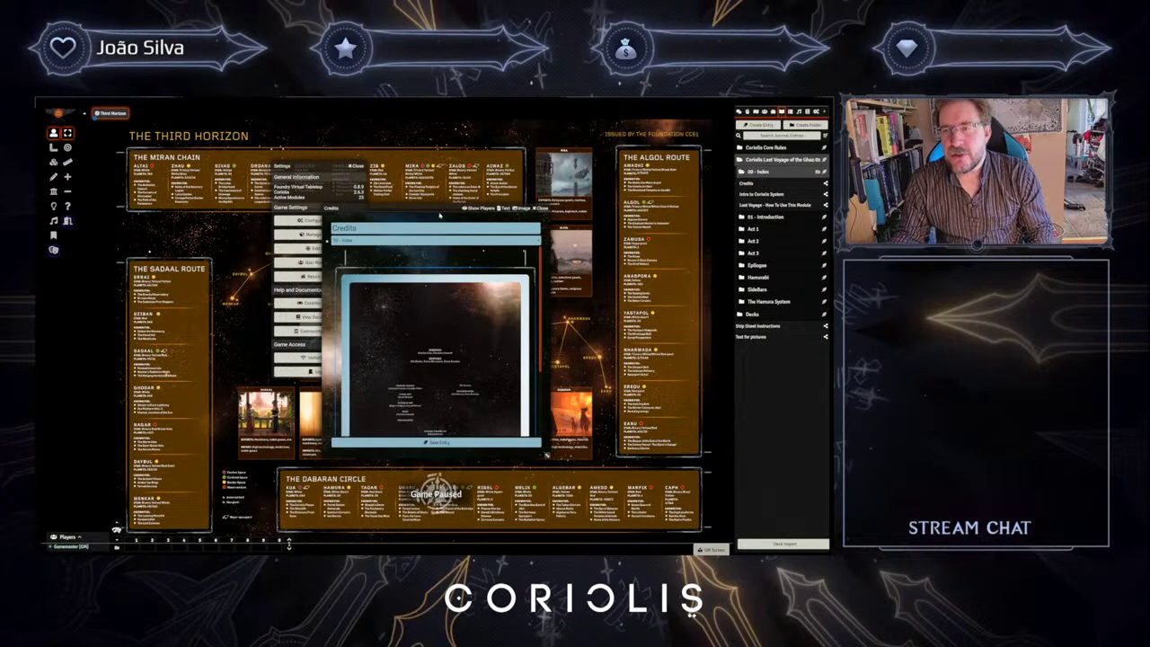
# - Enlarge the Credits journal entry, read it through to the end, and close it
pyautogui.moveTo(436, 217); pyautogui.dragTo(389, 167)
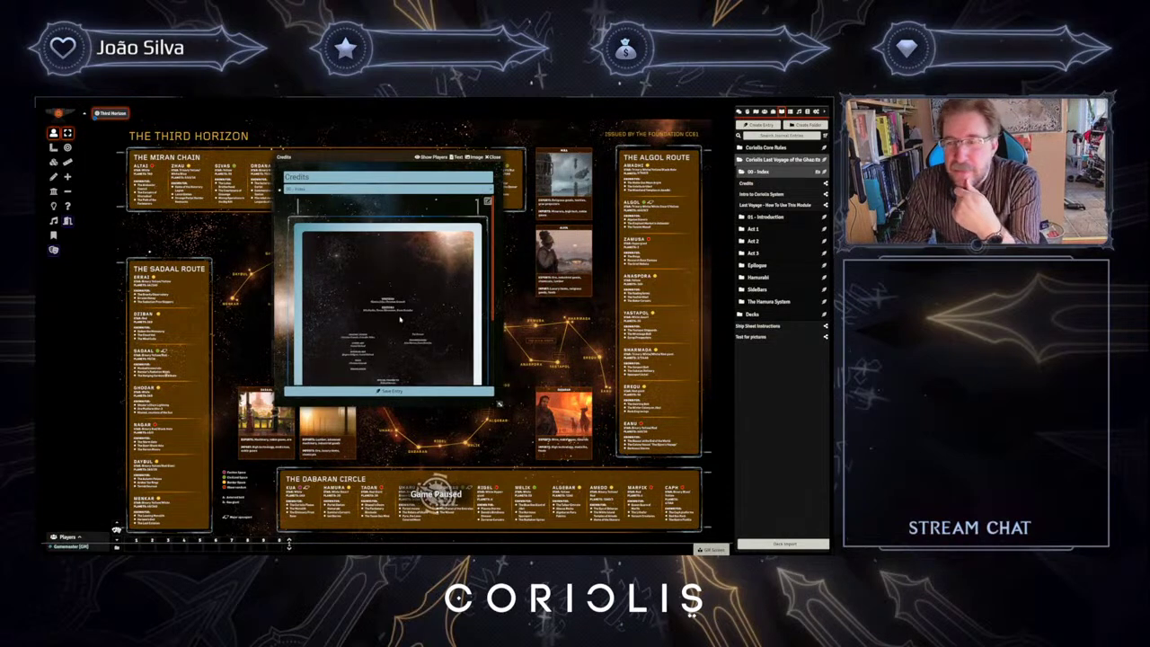
pyautogui.scroll(-2, 405, 316)
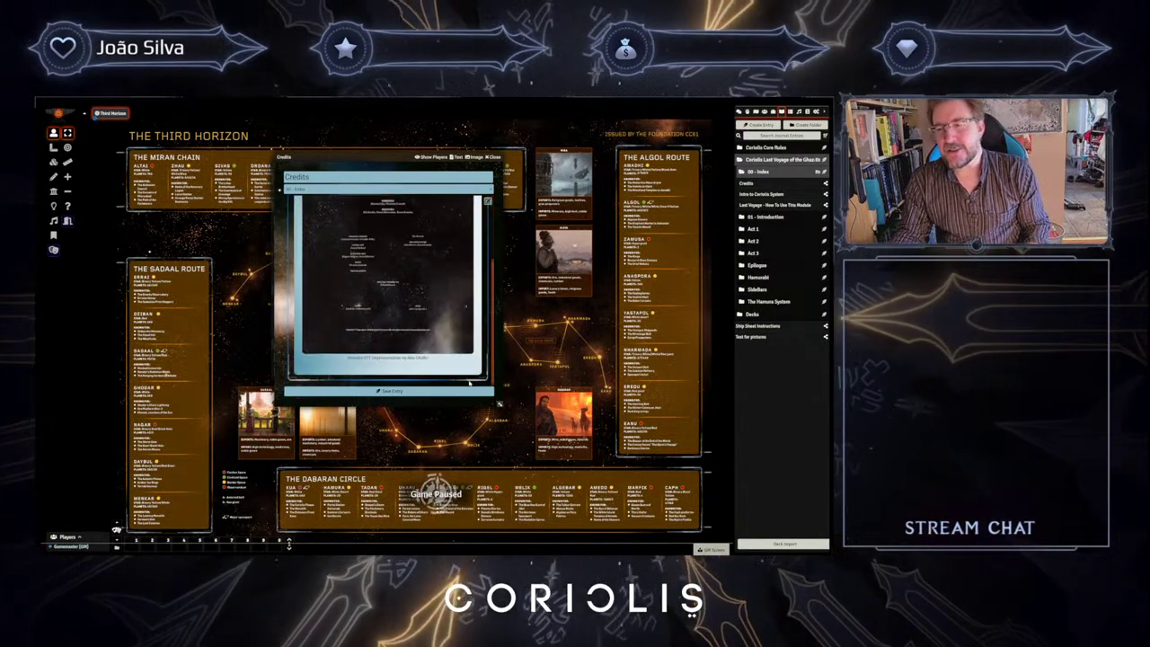
pyautogui.moveTo(499, 403); pyautogui.dragTo(651, 437)
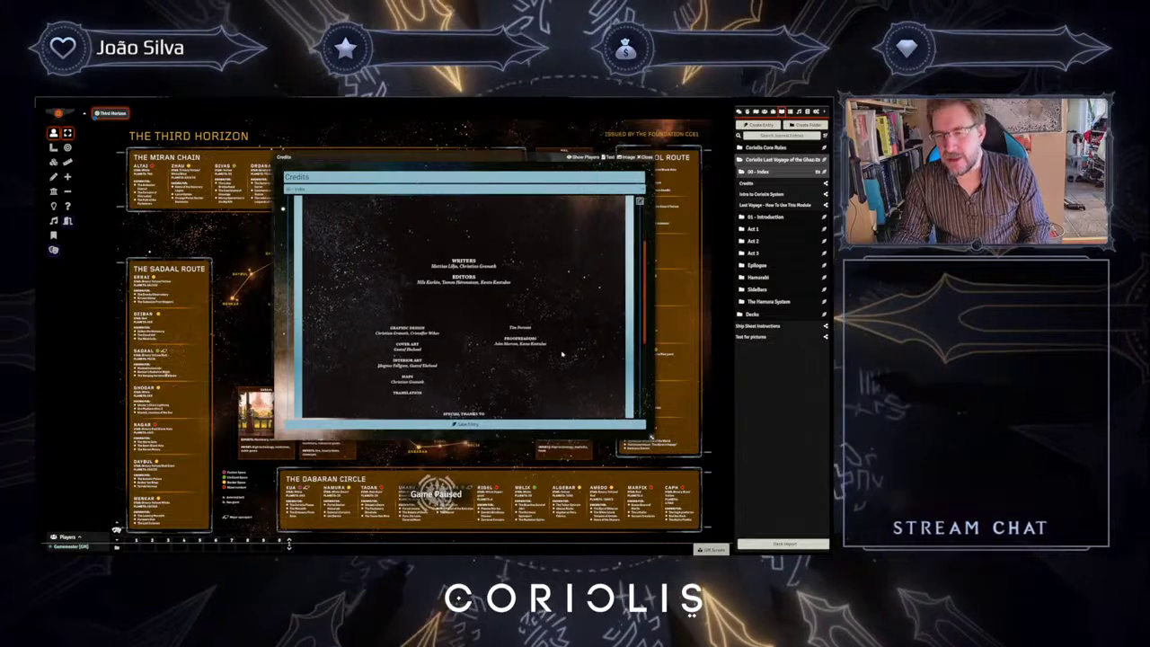
pyautogui.scroll(-3, 467, 334)
pyautogui.scroll(-1, 466, 334)
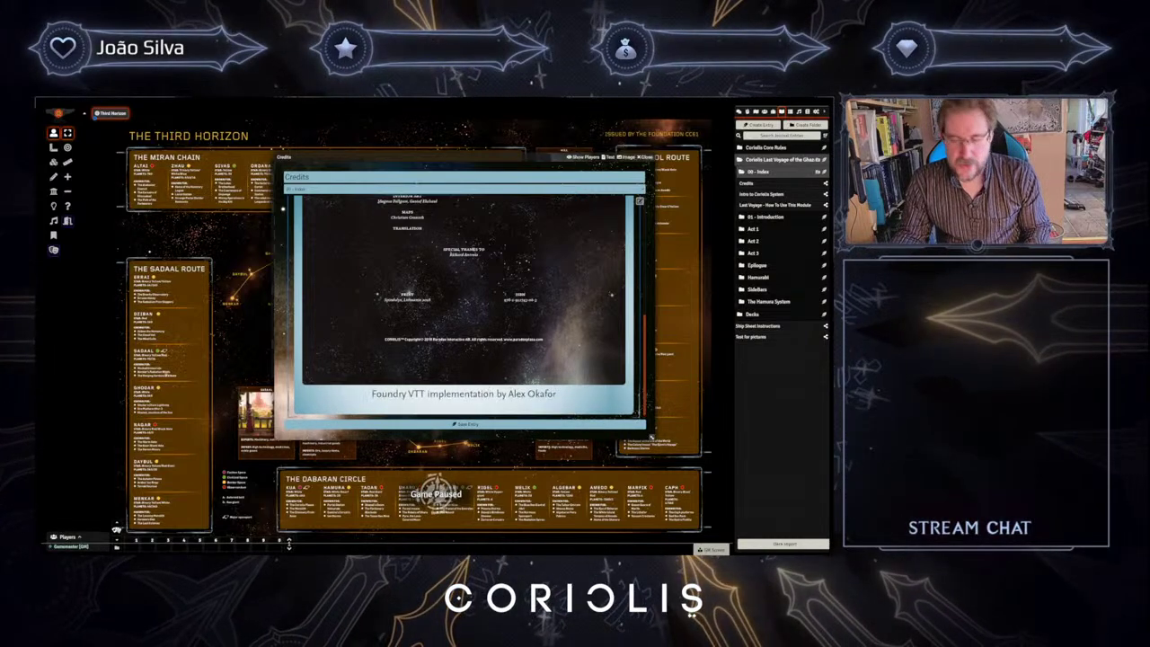
pyautogui.scroll(-1, 485, 333)
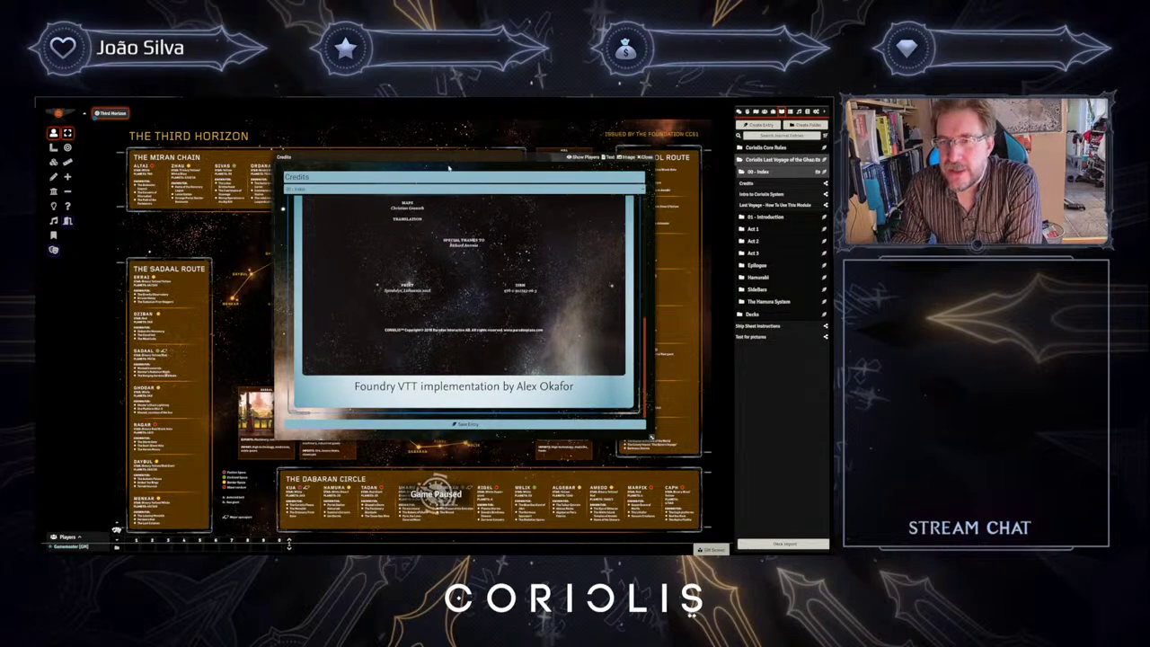
pyautogui.moveTo(450, 168); pyautogui.dragTo(406, 165)
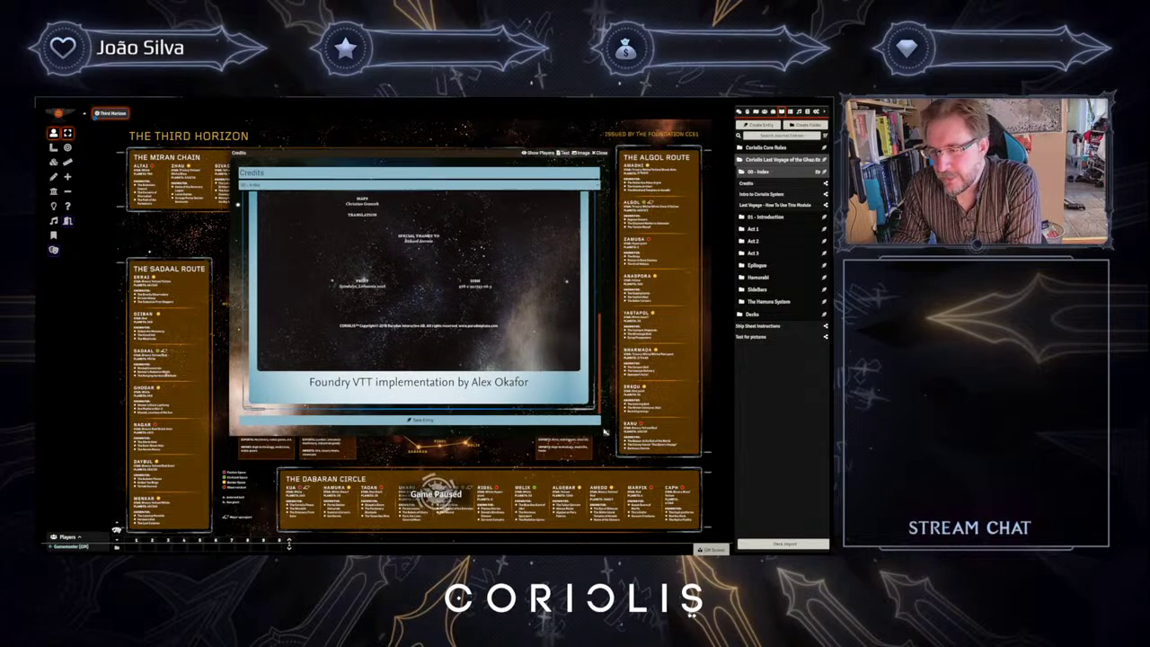
pyautogui.moveTo(605, 432); pyautogui.dragTo(564, 464)
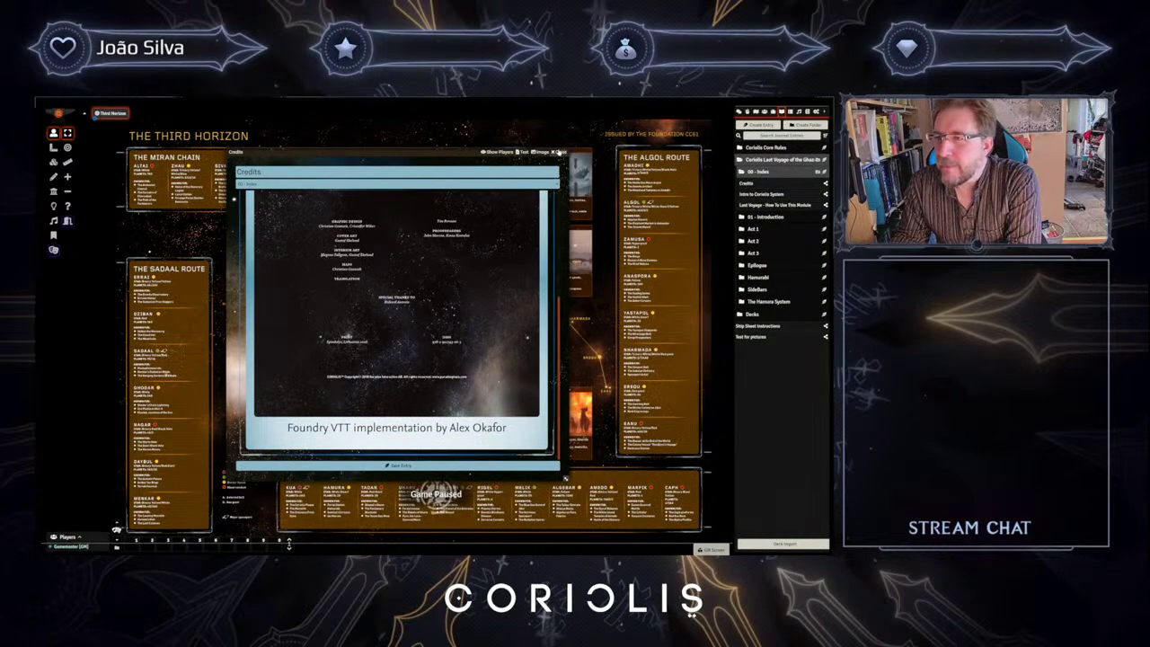
pyautogui.click(559, 152)
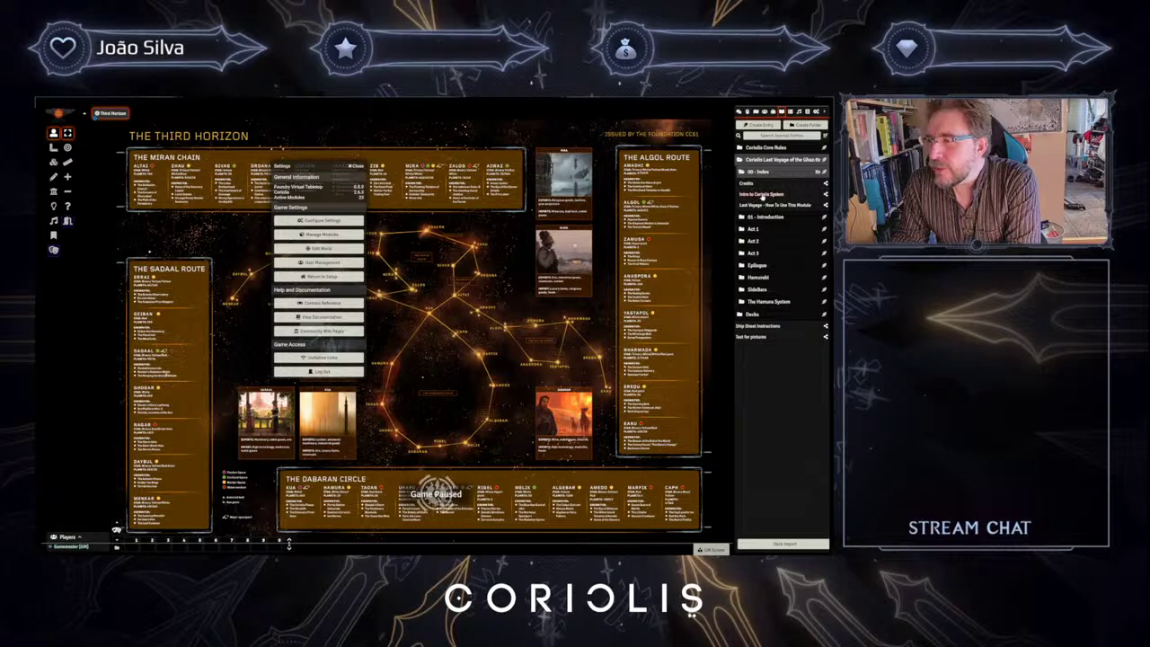
# - Open the Last Voyage - How To Use This Module entry, enlarge it, and review its sections down to the recommended add-on modules
pyautogui.click(757, 204)
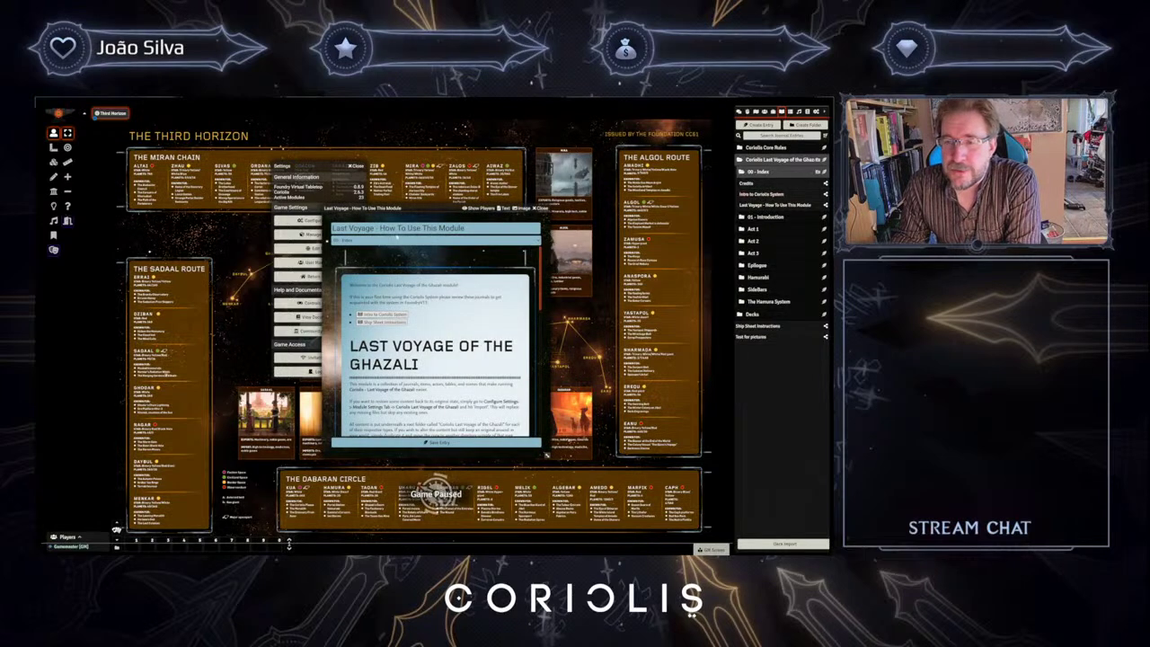
pyautogui.moveTo(410, 216); pyautogui.dragTo(262, 144)
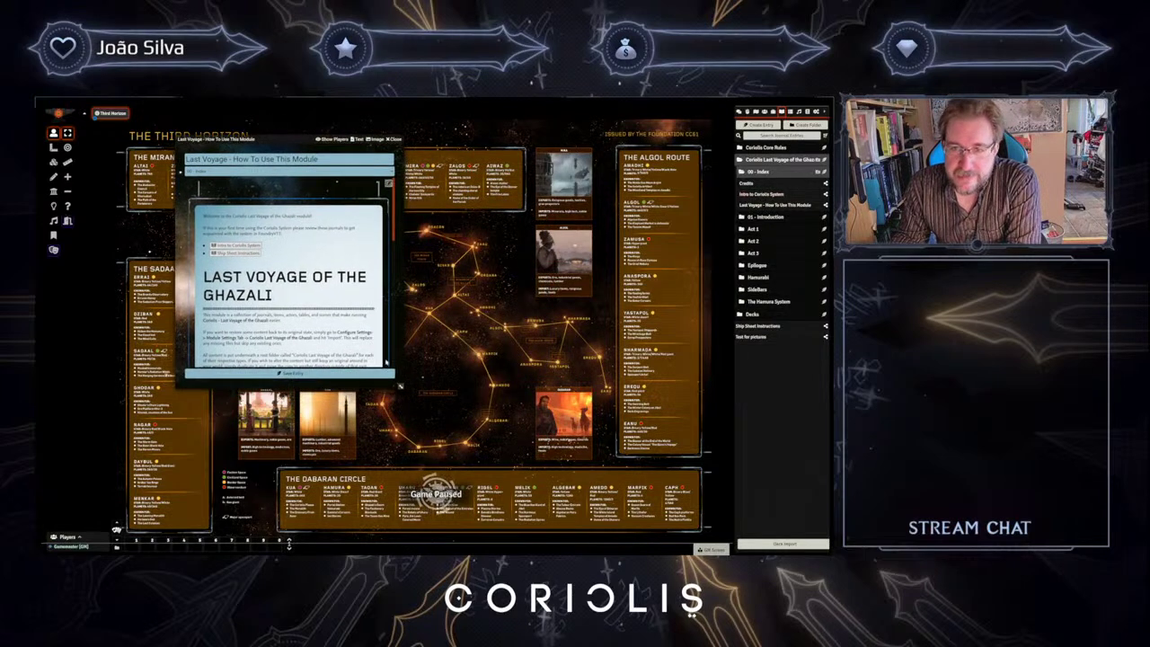
pyautogui.moveTo(400, 386); pyautogui.dragTo(658, 485)
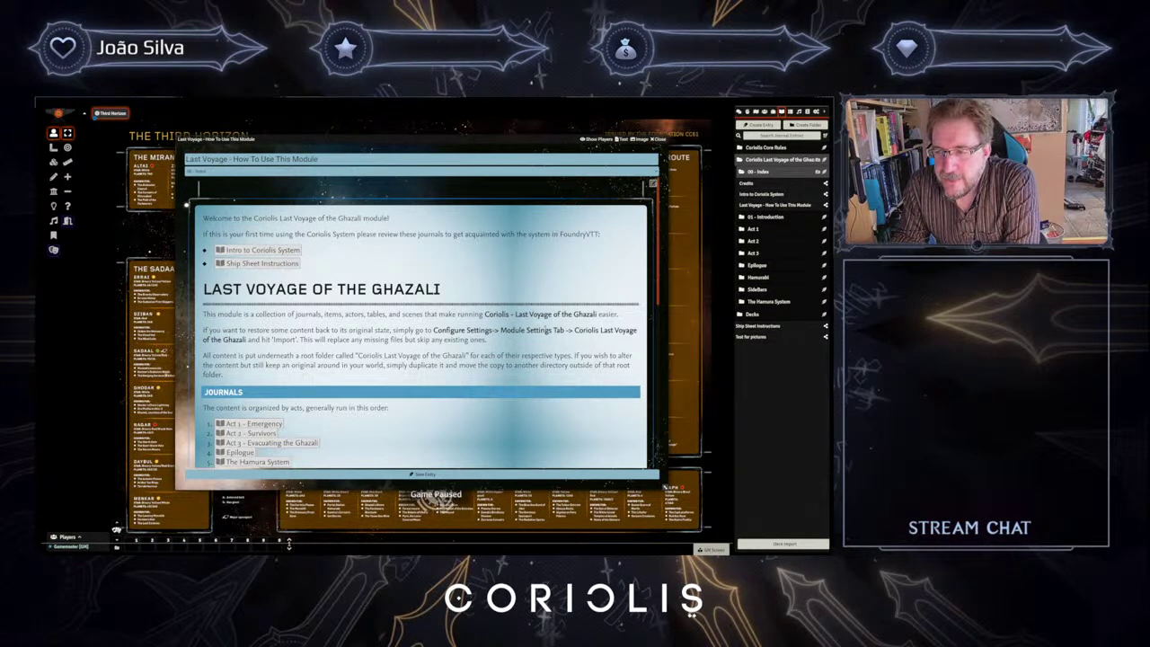
pyautogui.moveTo(267, 332); pyautogui.dragTo(414, 332)
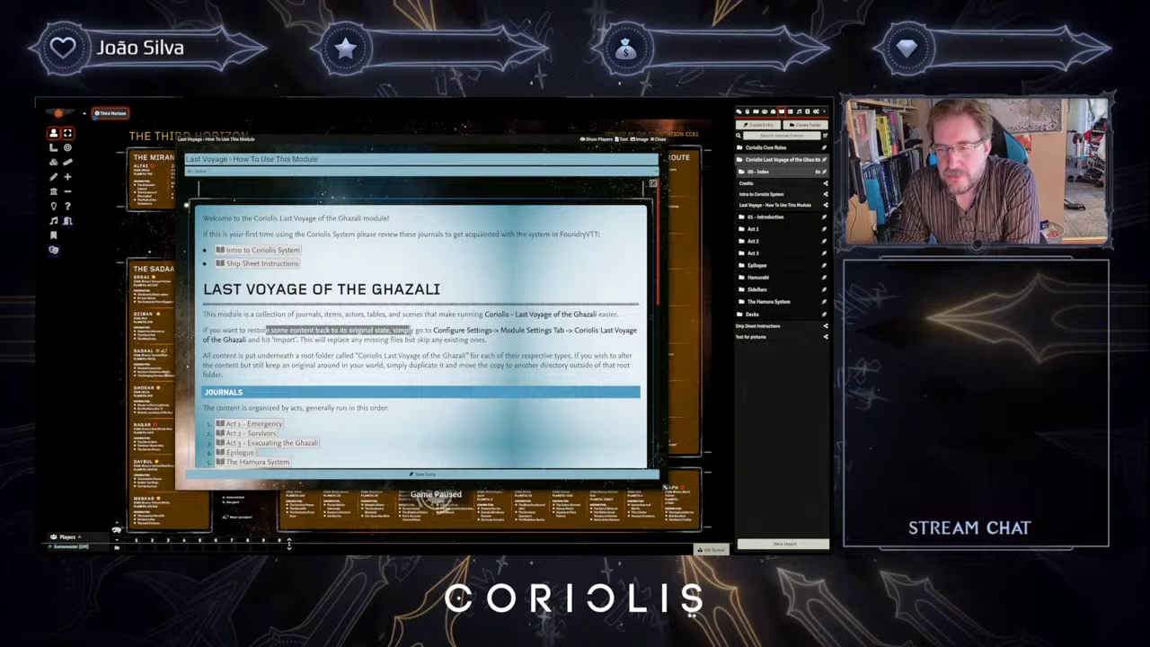
pyautogui.scroll(-2, 657, 341)
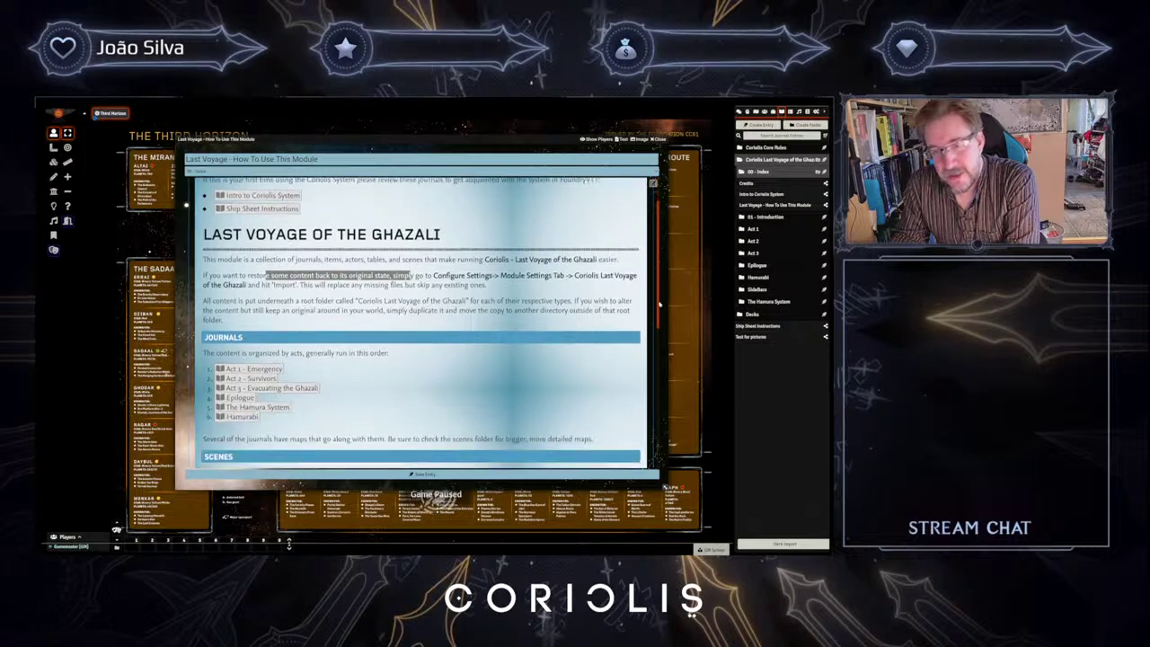
pyautogui.scroll(-1, 657, 342)
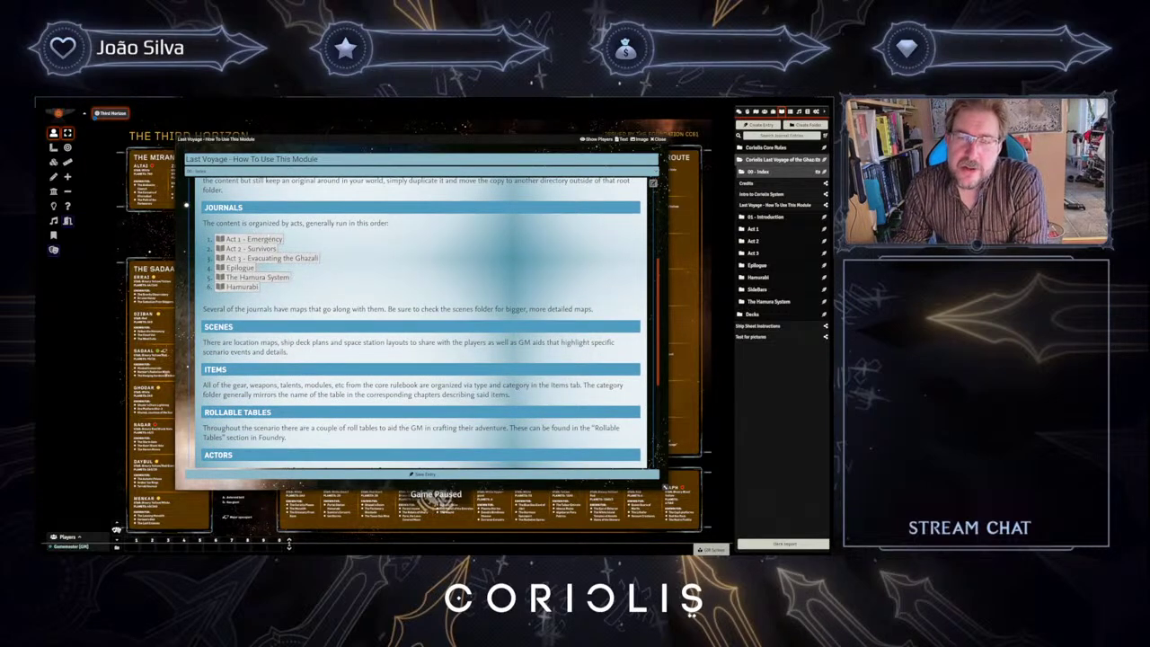
pyautogui.scroll(-3, 421, 324)
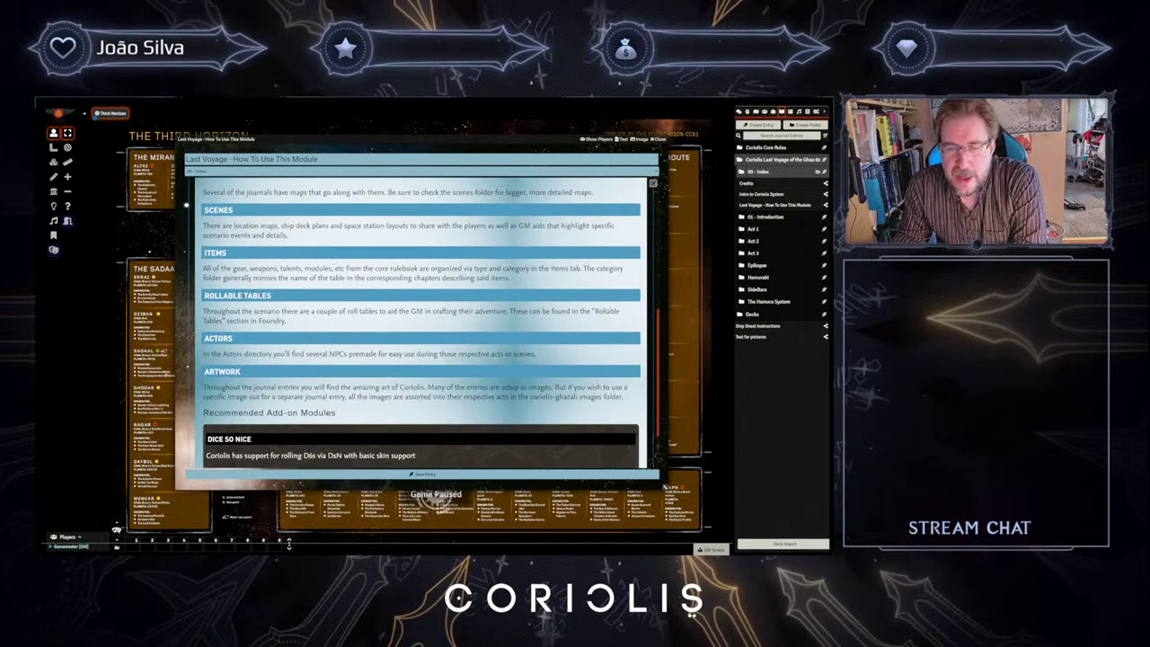
pyautogui.scroll(-2, 421, 323)
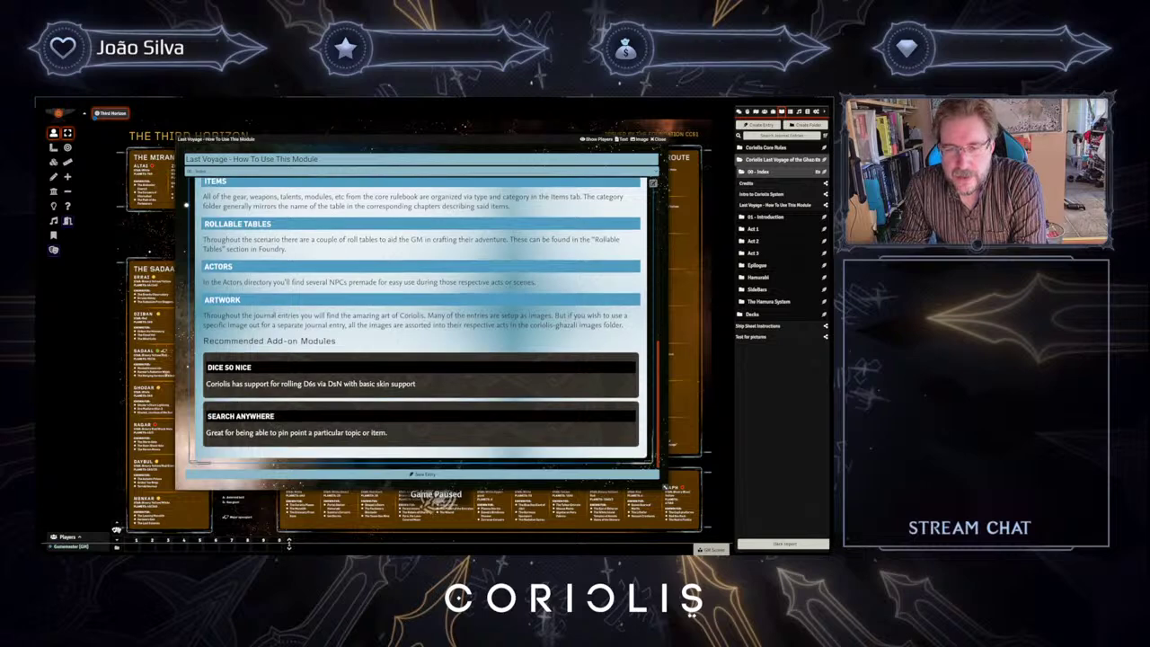
pyautogui.scroll(6, 330, 432)
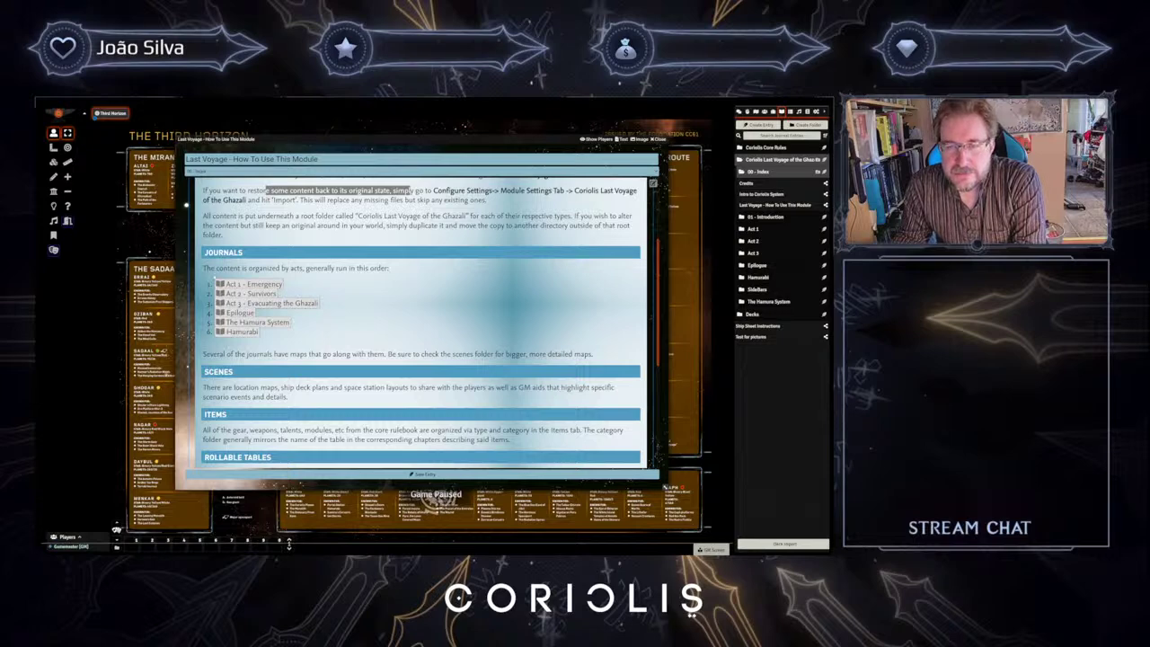
# - Open the linked Act 1 - Emergency entry from the module guide's Journals list and enlarge its window
pyautogui.click(243, 284)
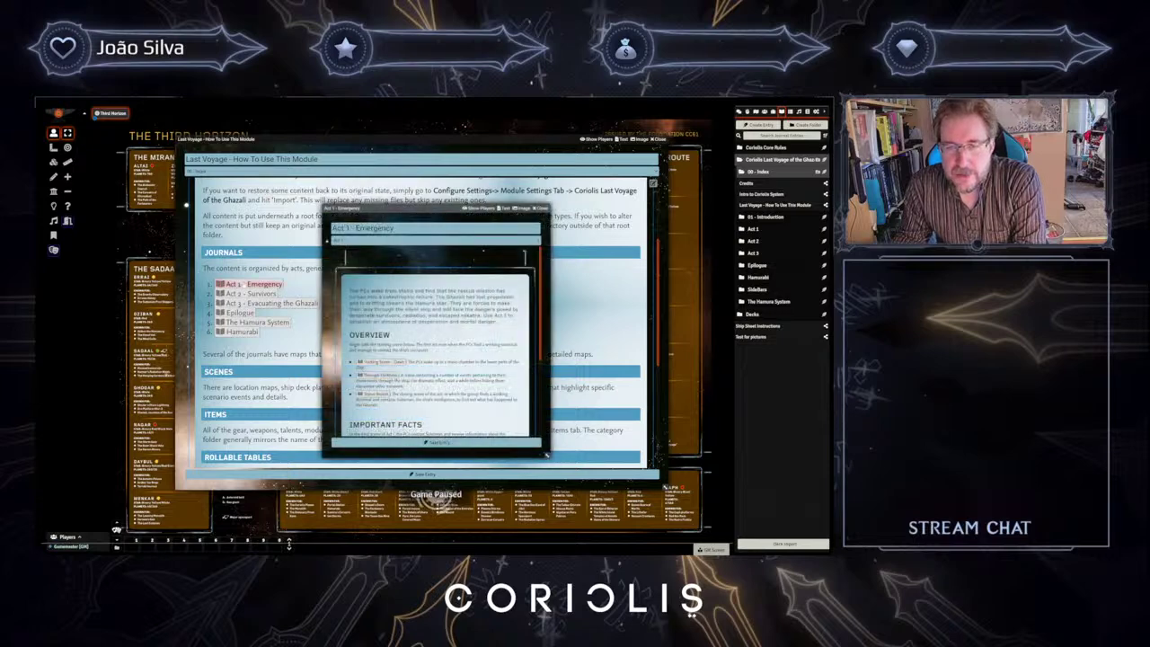
pyautogui.moveTo(392, 201); pyautogui.dragTo(341, 139)
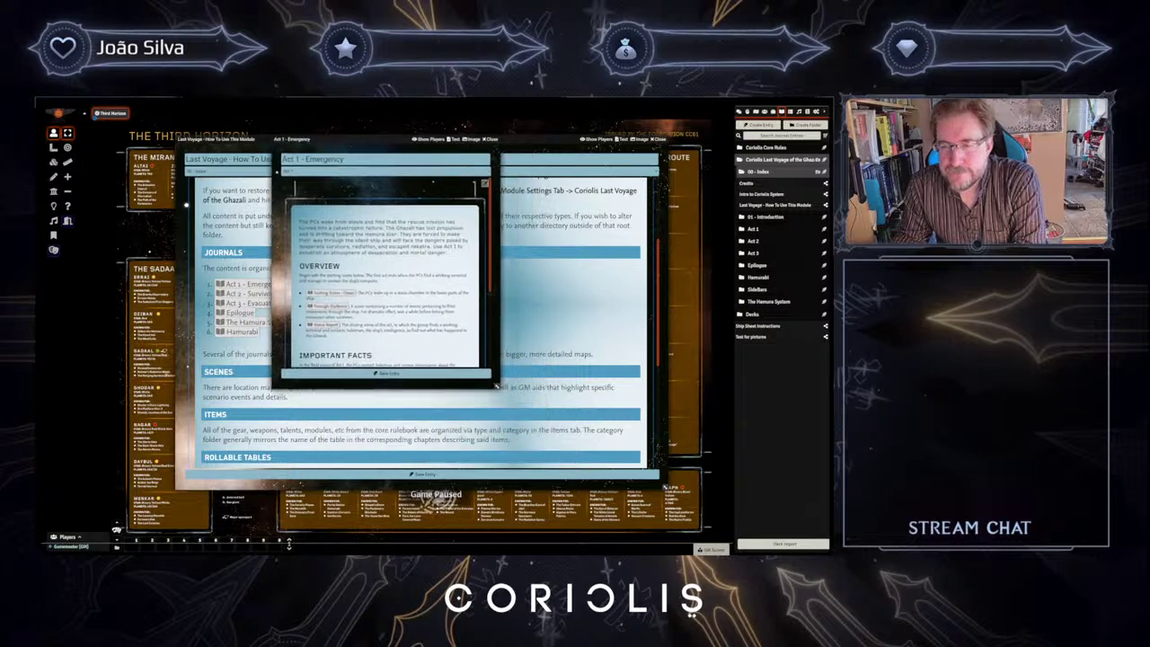
pyautogui.moveTo(499, 386); pyautogui.dragTo(648, 437)
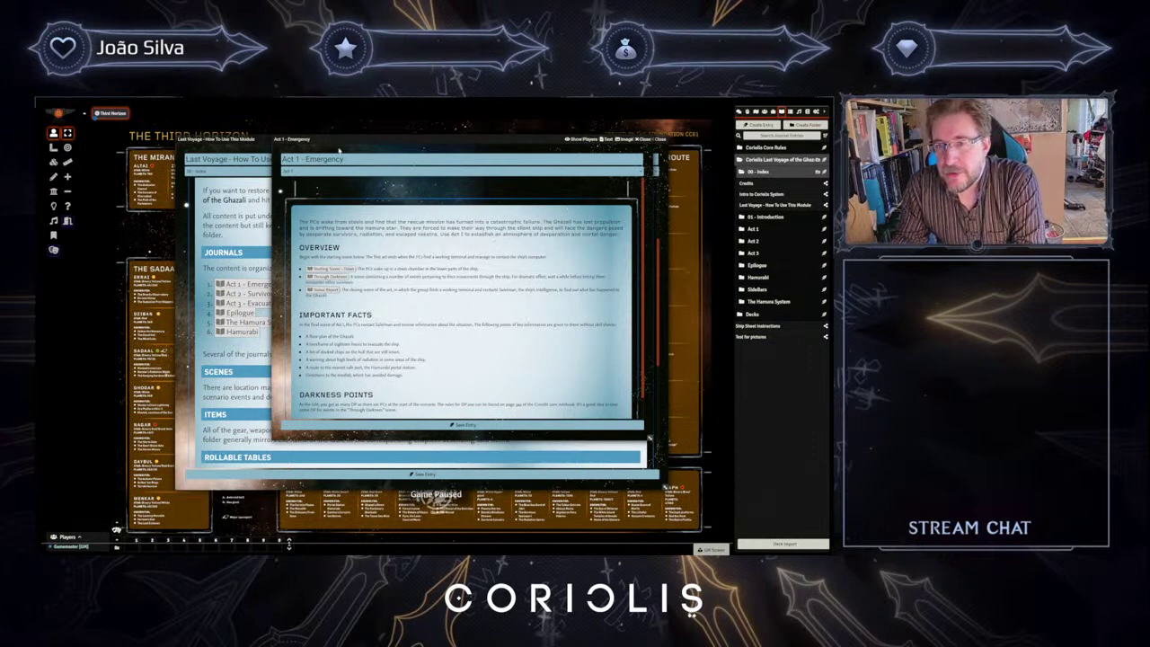
# - Place the Act 1 - Emergency entry from the Act 1 folder in the GM Screen's first cell, and close both open journal windows
pyautogui.click(770, 232)
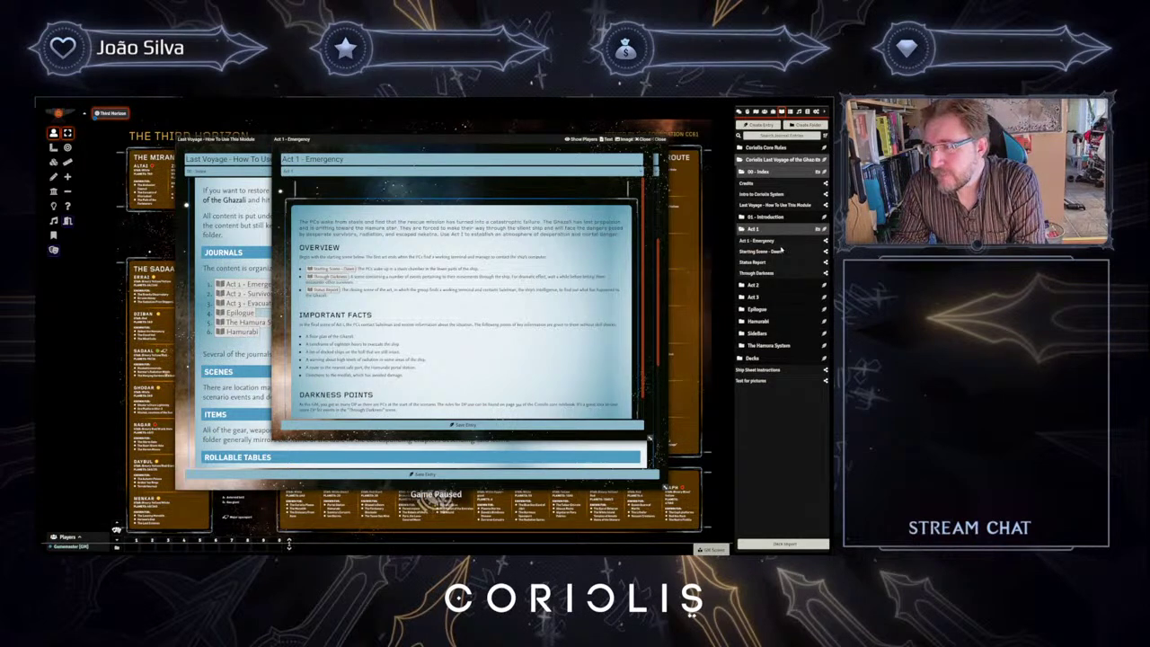
pyautogui.click(712, 549)
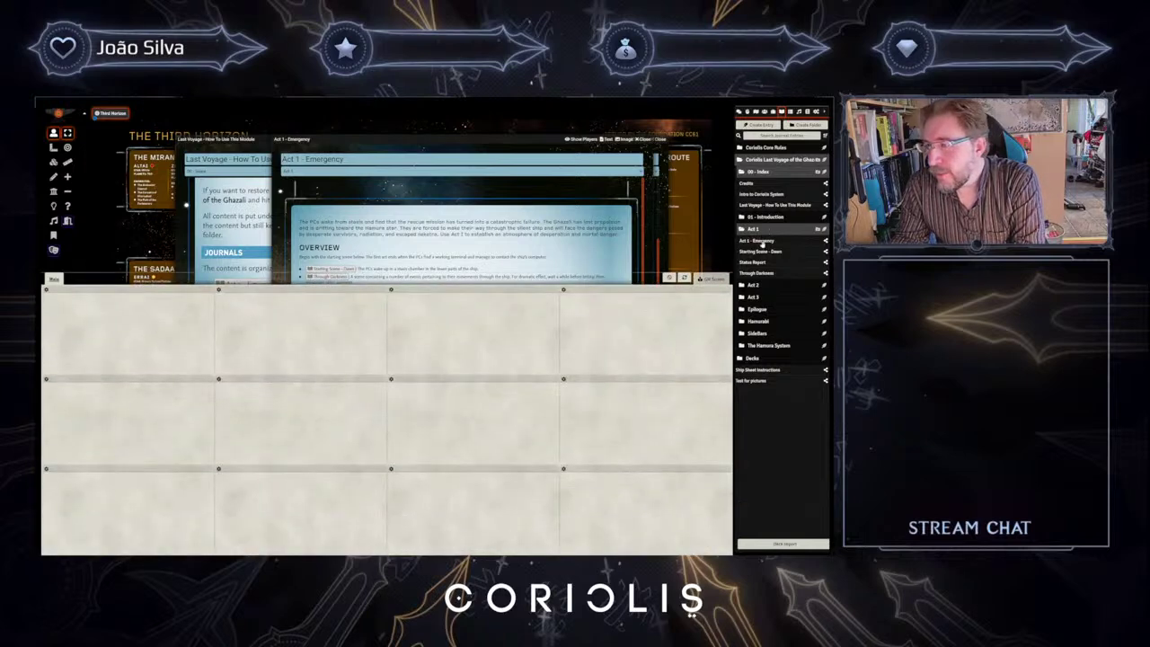
pyautogui.click(762, 243)
pyautogui.click(647, 141)
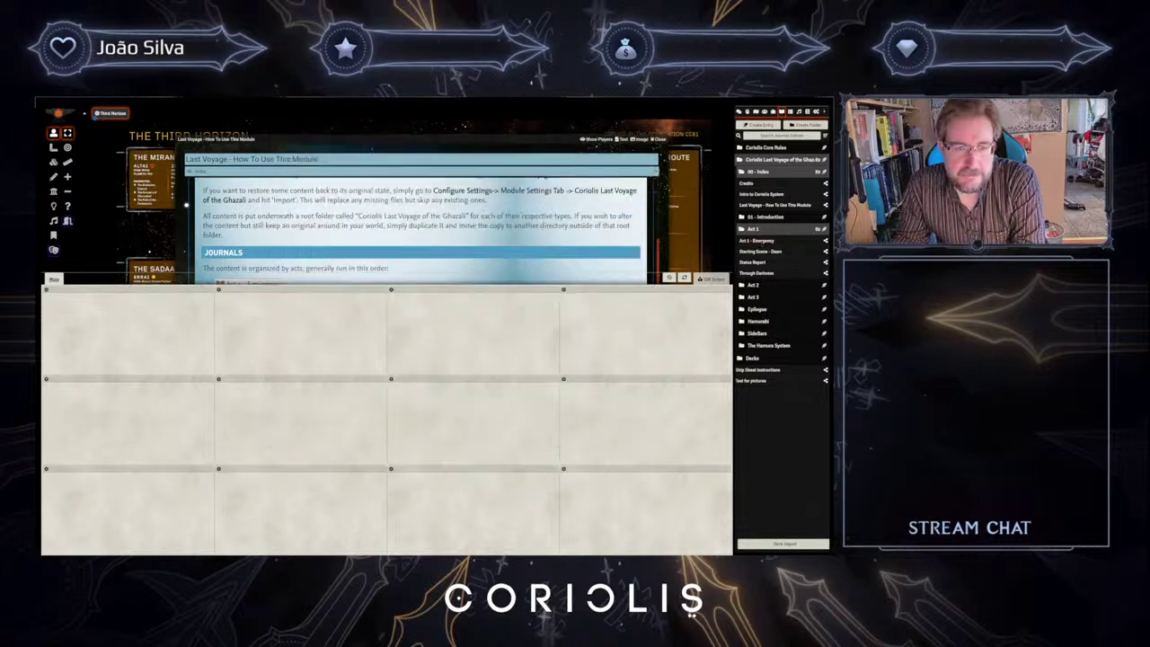
pyautogui.click(654, 184)
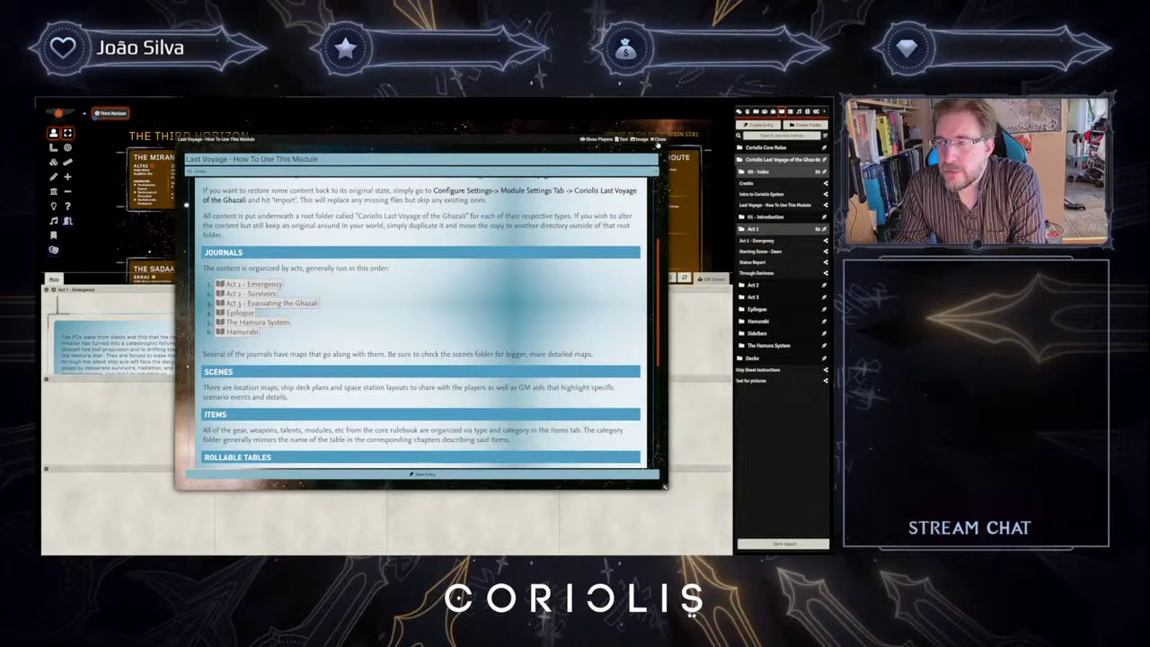
pyautogui.click(659, 142)
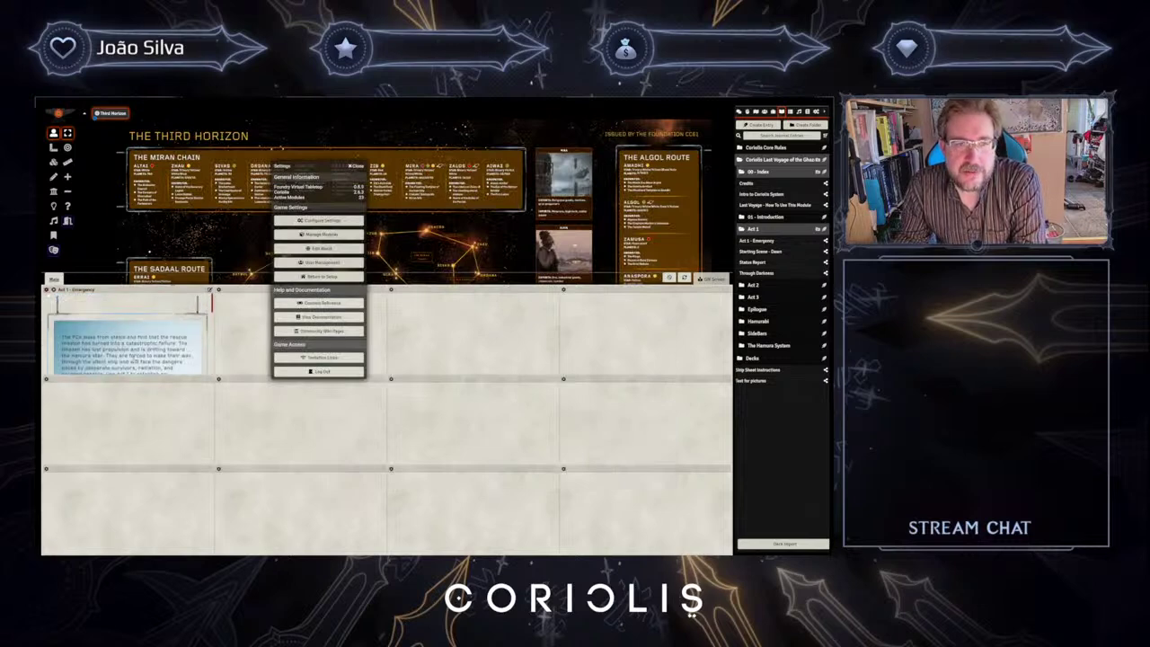
# - Make the GM Screen cell holding Act 1 - Emergency span three rows, and close the Settings window
pyautogui.click(49, 290)
pyautogui.click(433, 334)
pyautogui.click(430, 324)
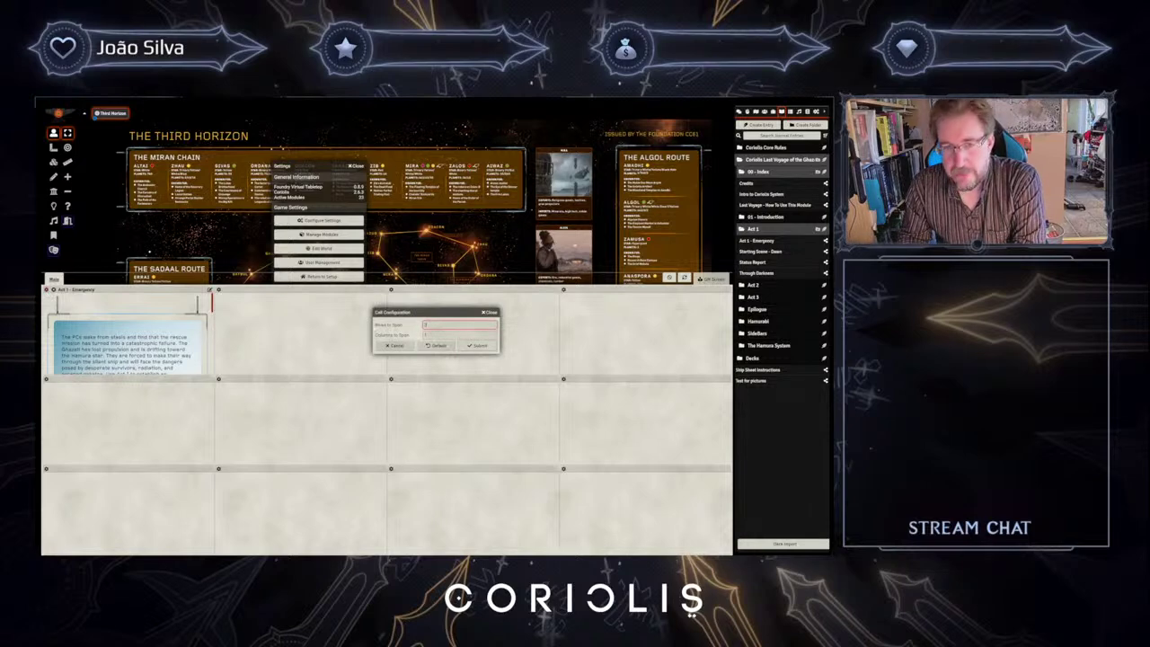
pyautogui.click(482, 347)
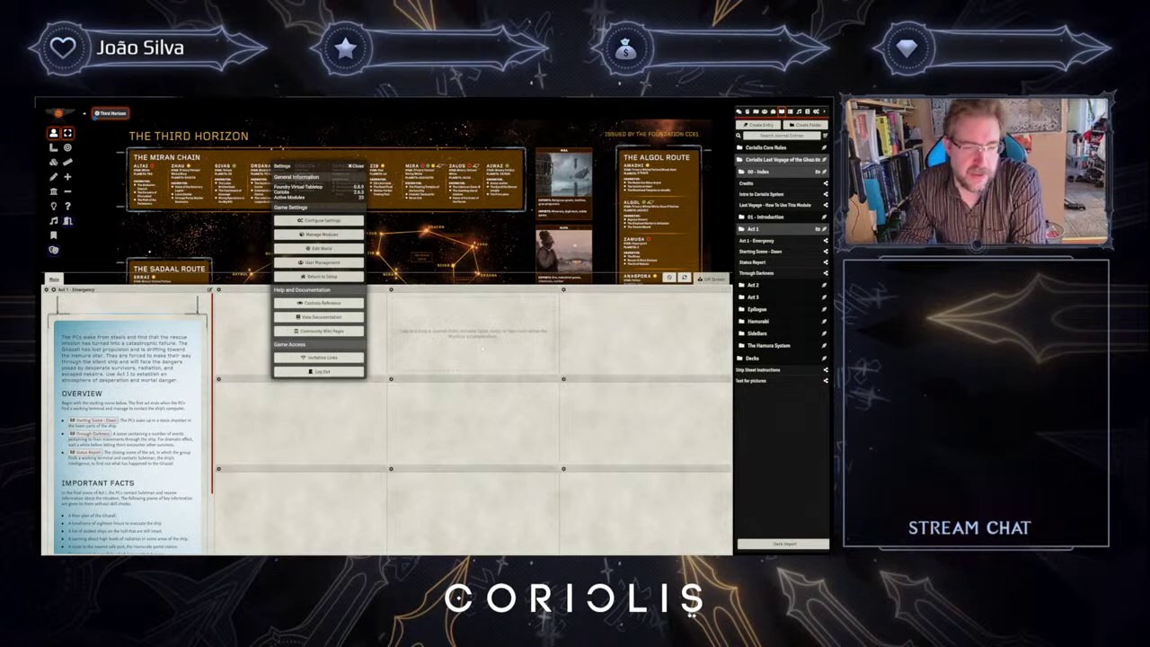
pyautogui.scroll(-2, 125, 422)
pyautogui.scroll(3, 126, 388)
pyautogui.click(358, 168)
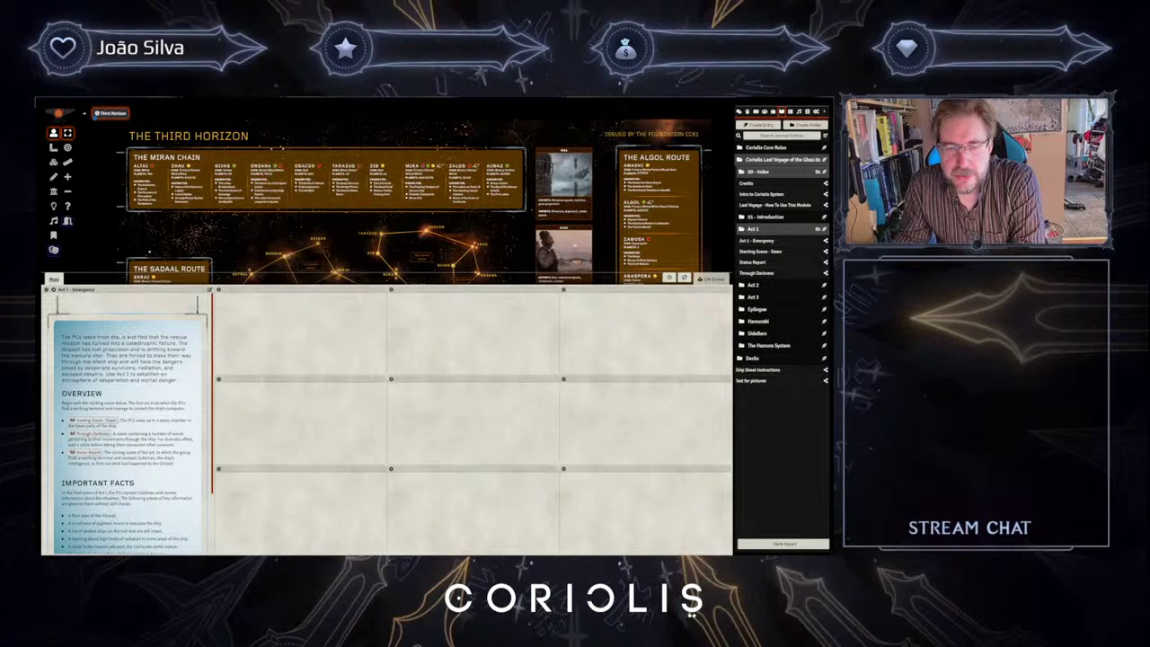
# - Open the Starting Scene - Dawn entry linked in the Act 1 overview and enlarge its window for reading
pyautogui.click(94, 419)
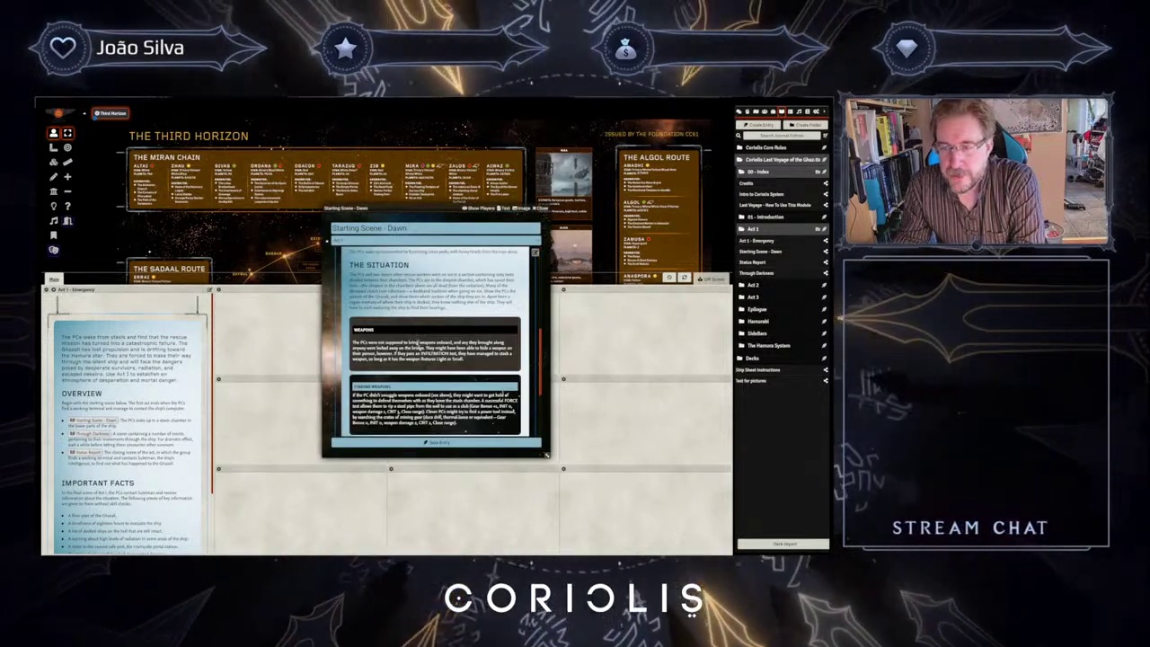
pyautogui.scroll(5, 416, 342)
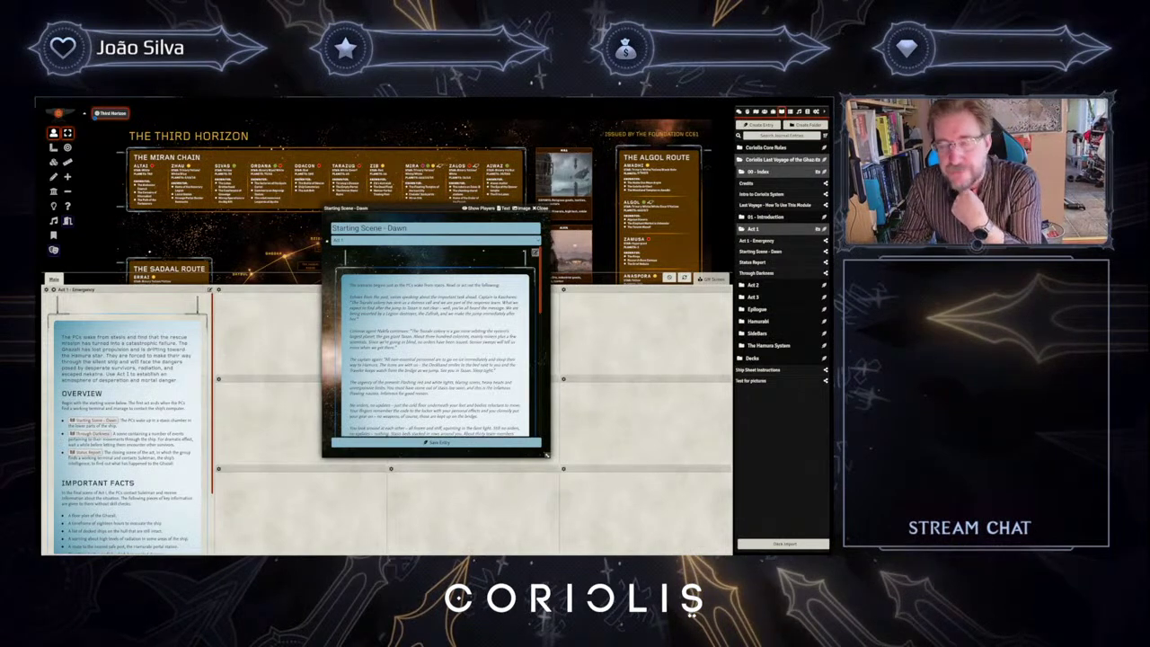
pyautogui.moveTo(390, 213); pyautogui.dragTo(313, 169)
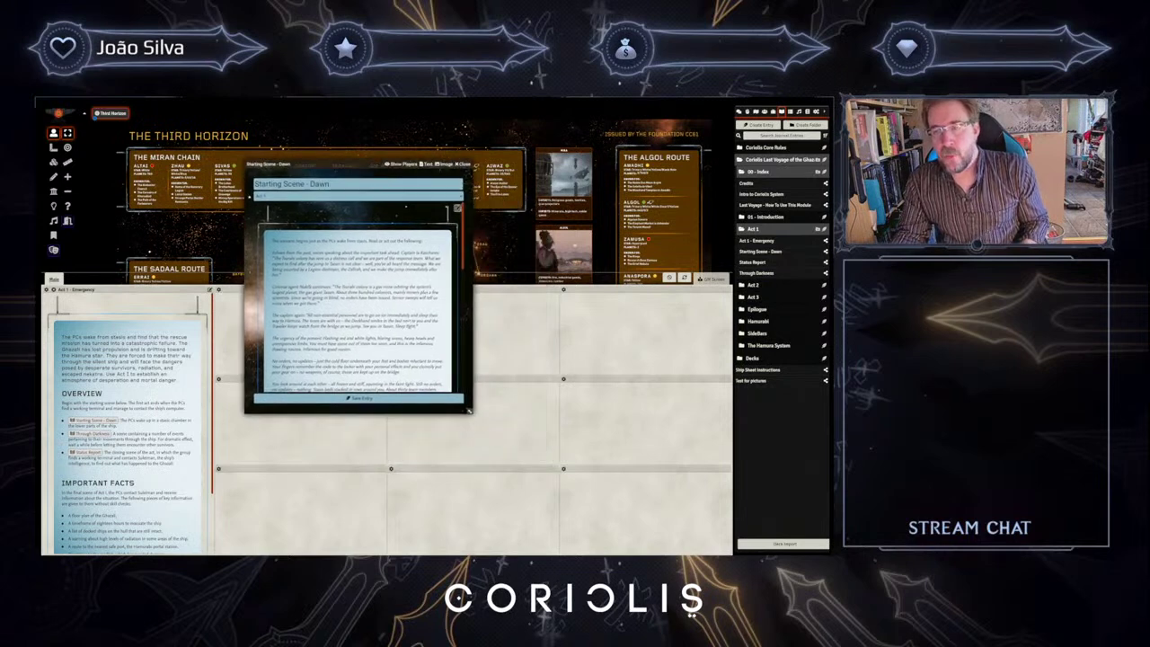
pyautogui.moveTo(468, 410); pyautogui.dragTo(643, 471)
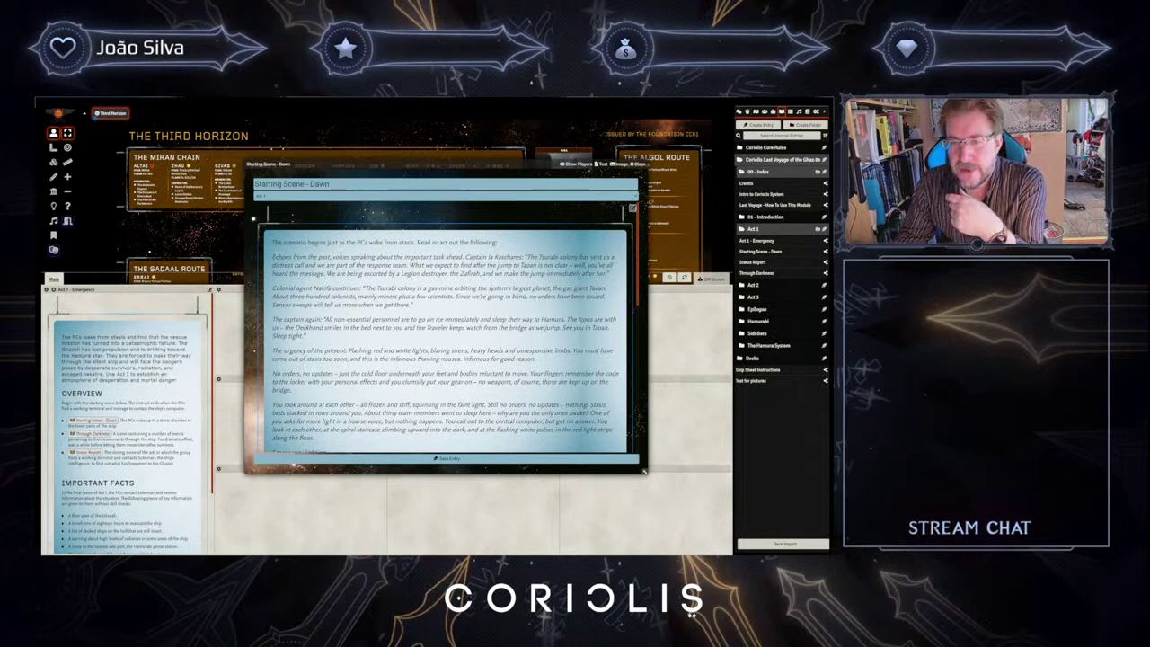
# - Show the passage from "Echoes from the past" to "Sleep tight" as on-screen narration, minimizing the Starting Scene - Dawn entry and hiding the GM Screen
pyautogui.moveTo(272, 257); pyautogui.dragTo(306, 338)
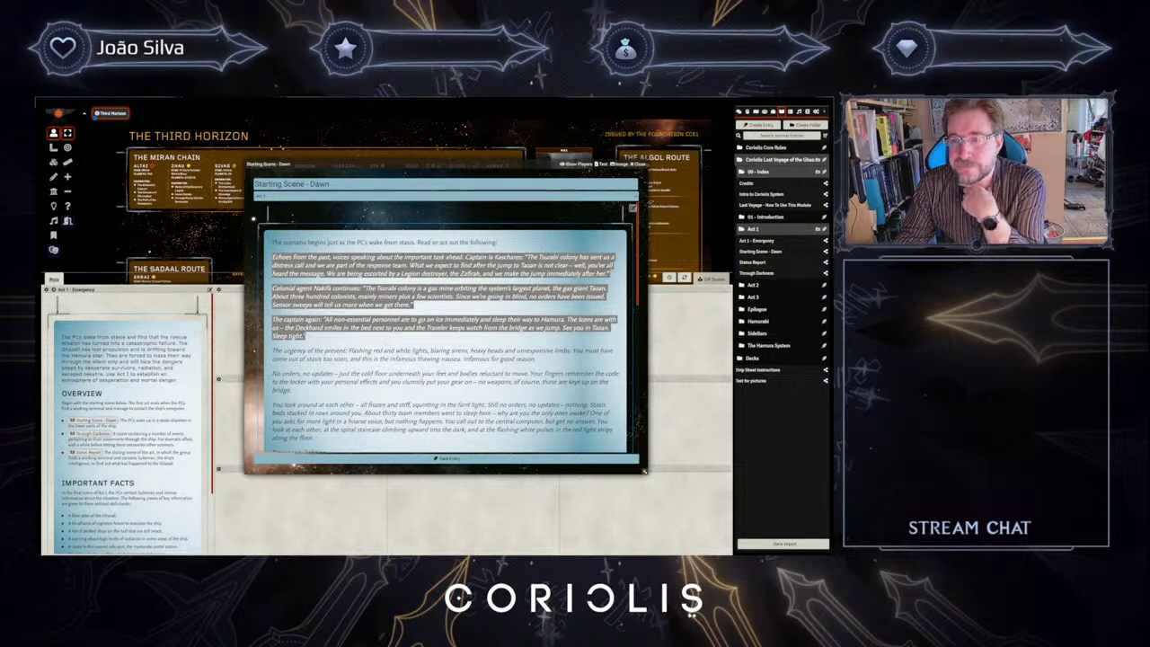
pyautogui.rightClick(382, 313)
pyautogui.click(412, 327)
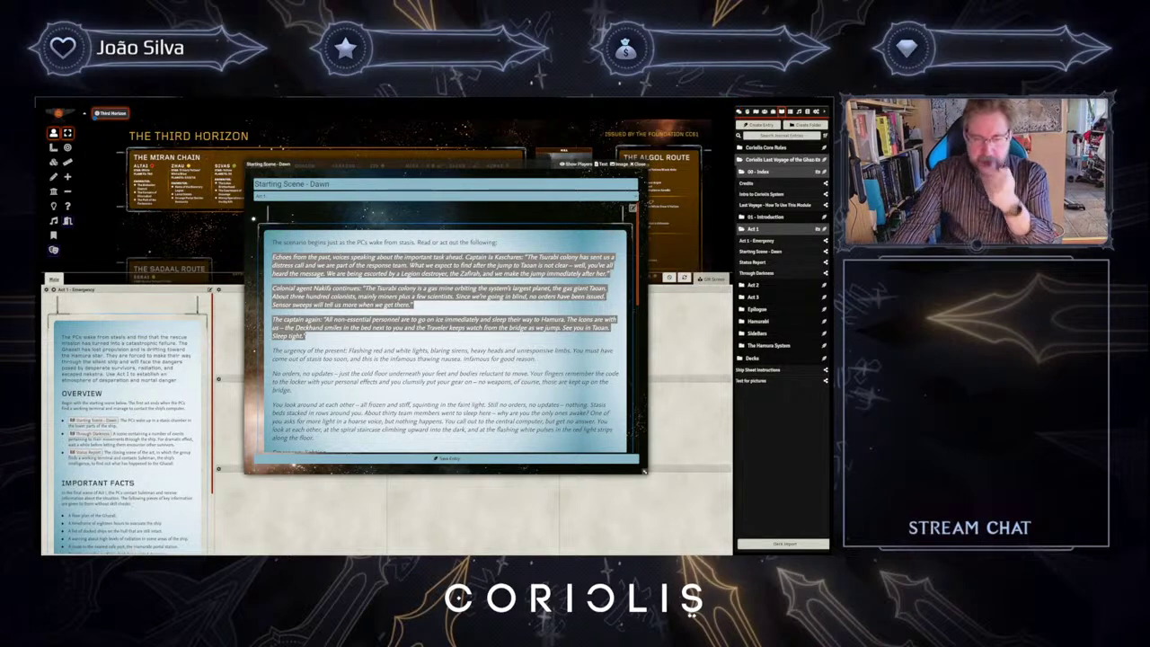
pyautogui.doubleClick(550, 163)
pyautogui.press('Escape')
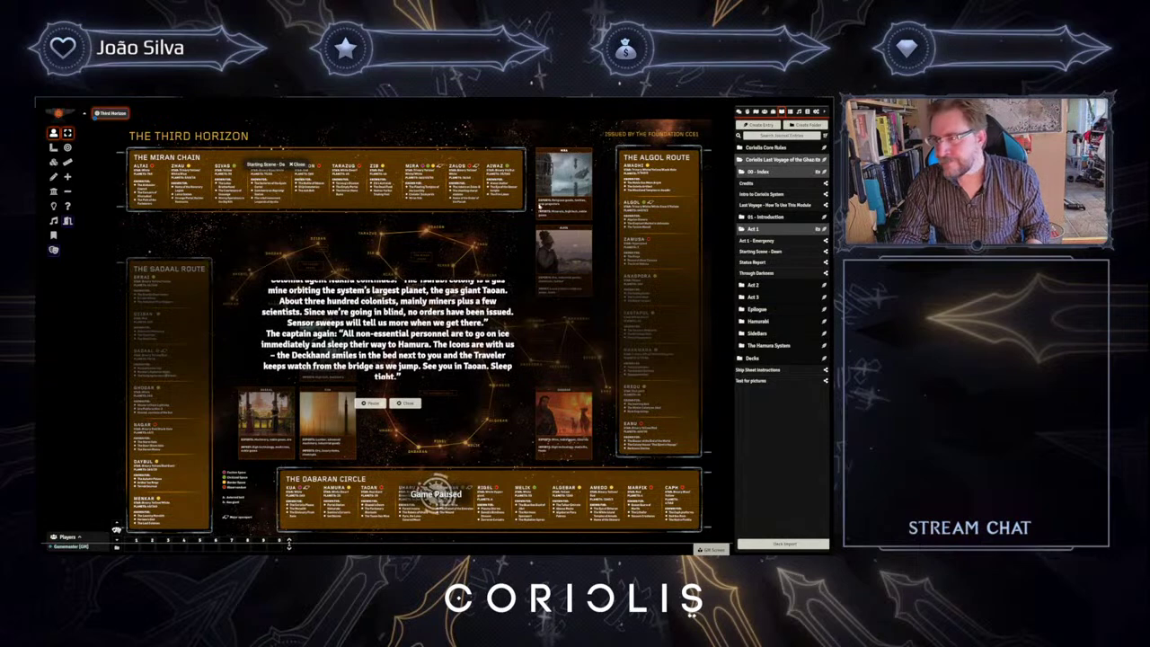
# - Display the chat log, and make the GM Screen cell holding Act 1 - Emergency span two columns before hiding the screen
pyautogui.click(739, 111)
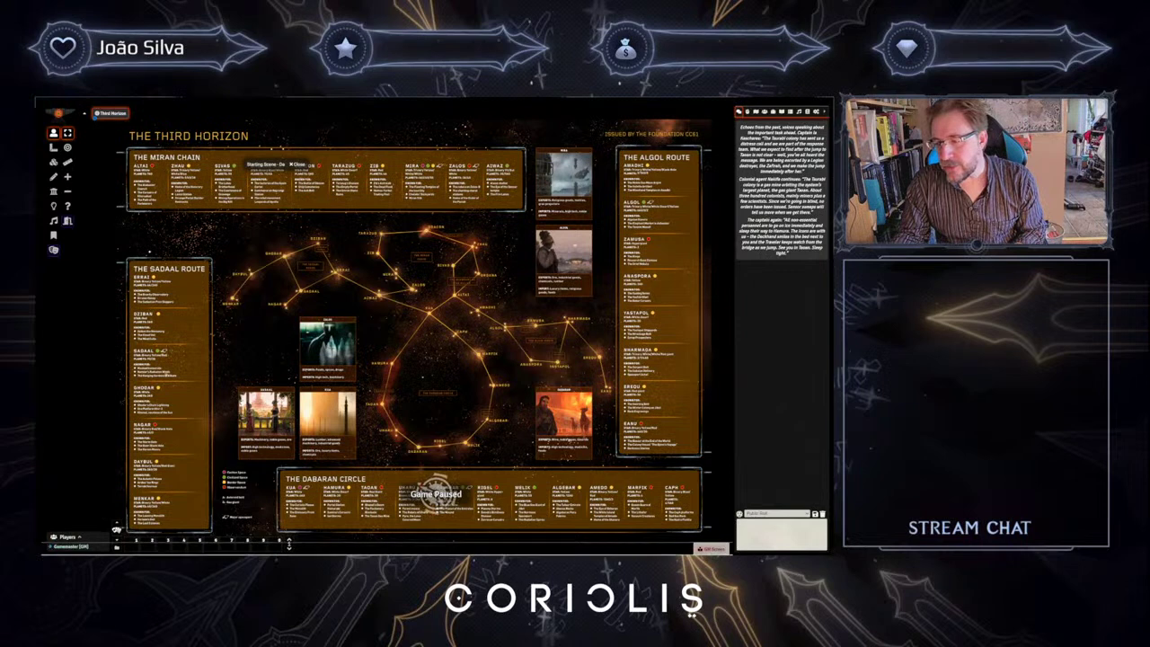
pyautogui.click(712, 550)
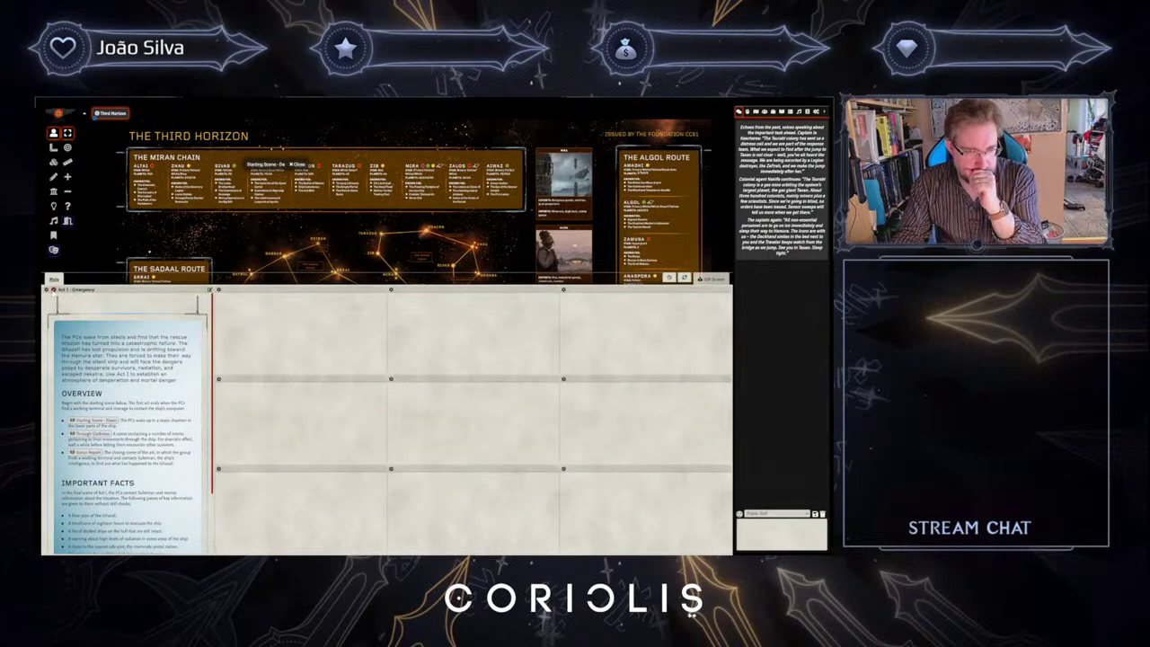
pyautogui.click(47, 290)
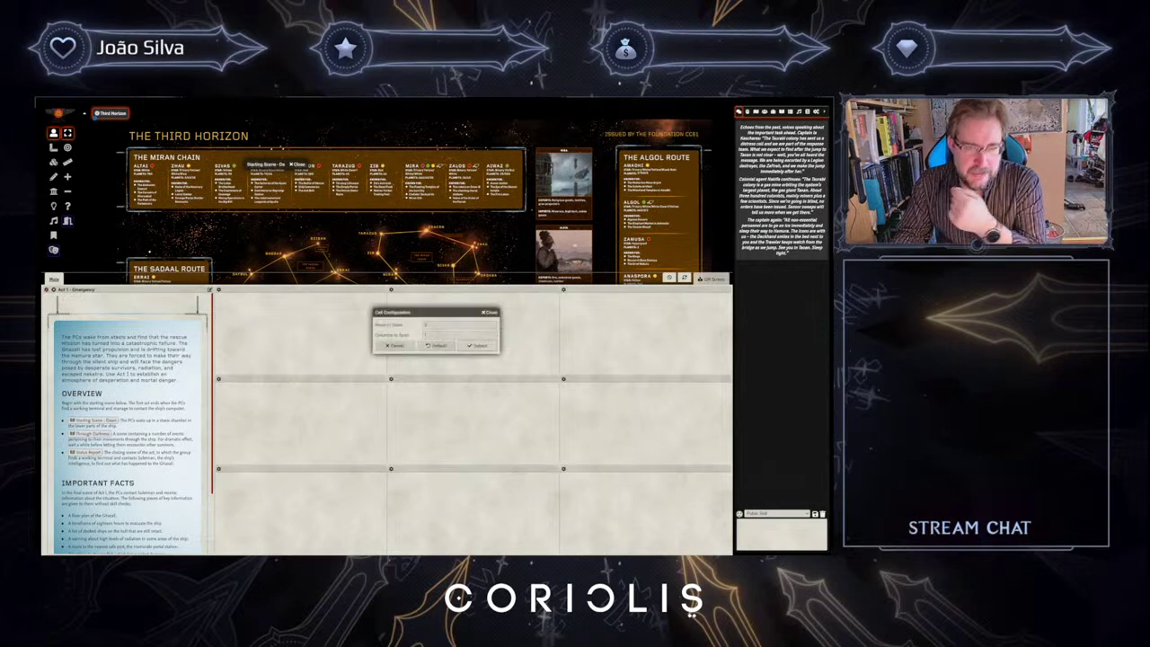
pyautogui.doubleClick(427, 334)
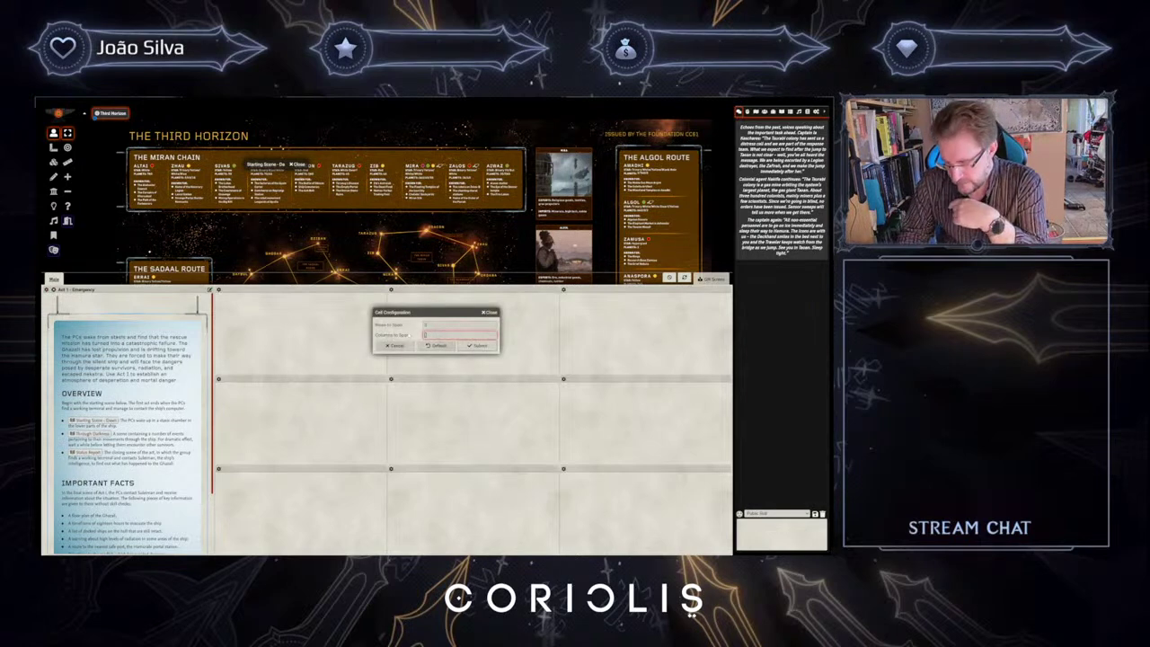
pyautogui.write('2')
pyautogui.press('Return')
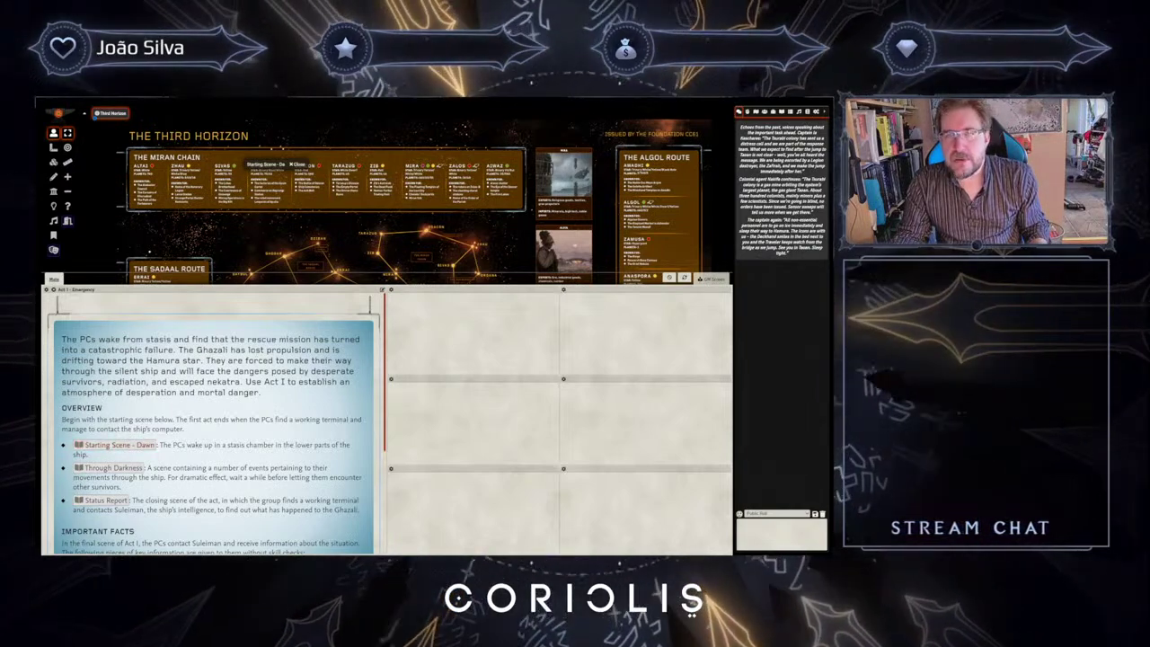
pyautogui.click(710, 279)
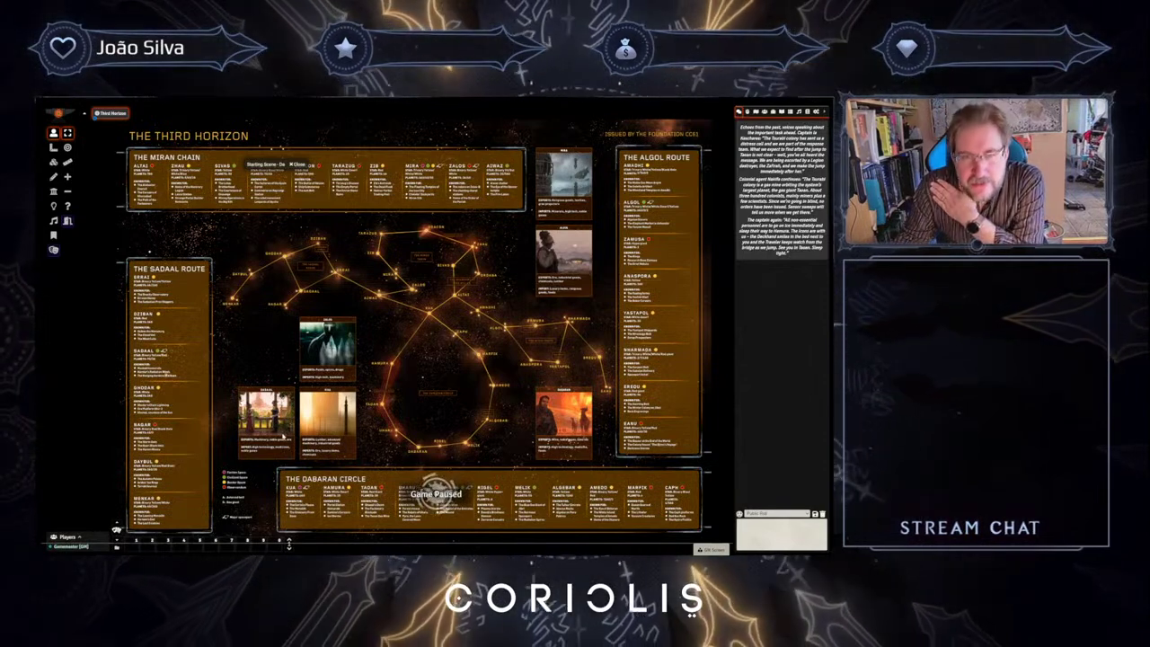
# - Restore the minimized Starting Scene - Dawn entry, read down to its Important Facts section, and close it
pyautogui.moveTo(265, 164); pyautogui.dragTo(483, 222)
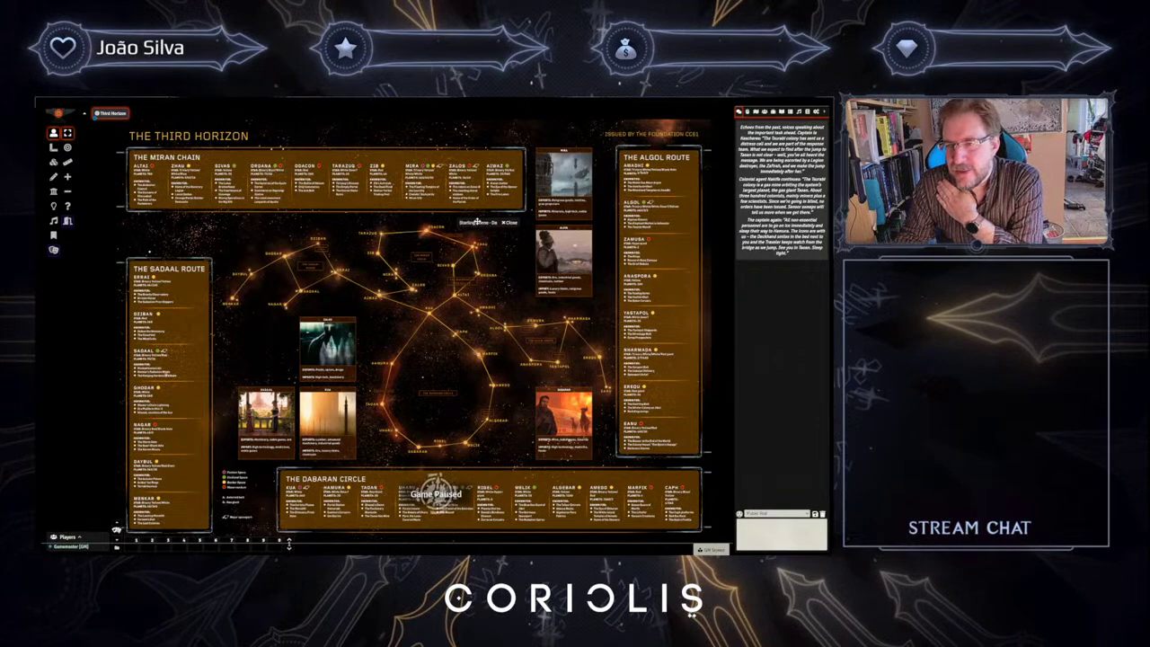
pyautogui.doubleClick(490, 225)
pyautogui.moveTo(578, 232); pyautogui.dragTo(310, 178)
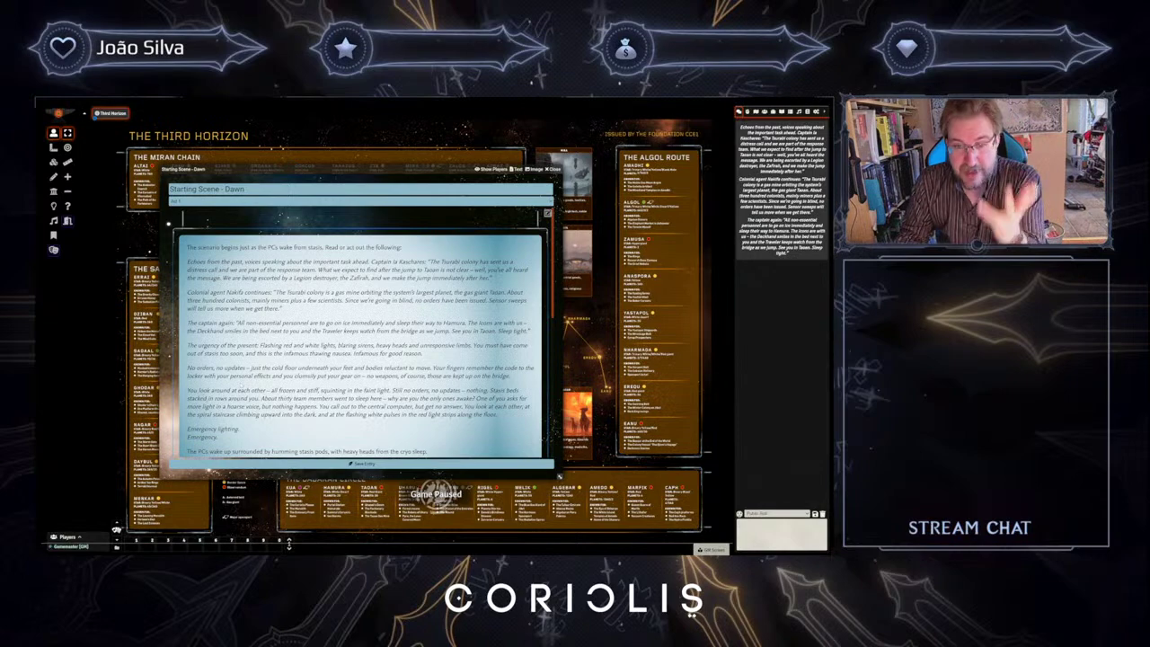
pyautogui.scroll(-5, 359, 332)
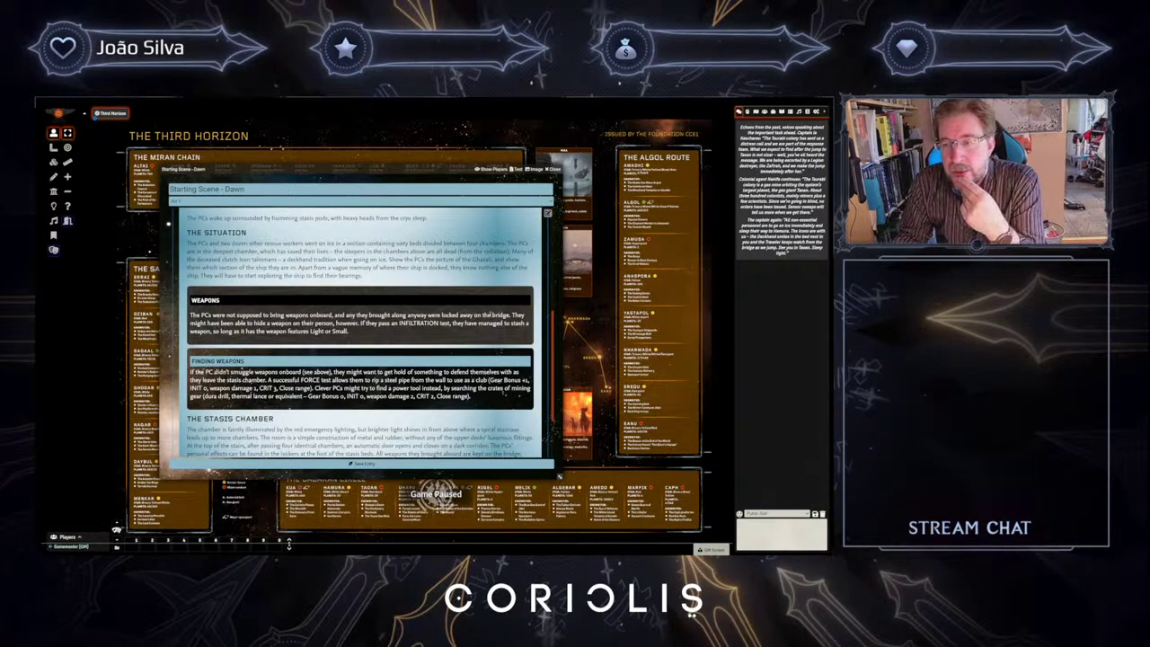
pyautogui.scroll(-3, 234, 397)
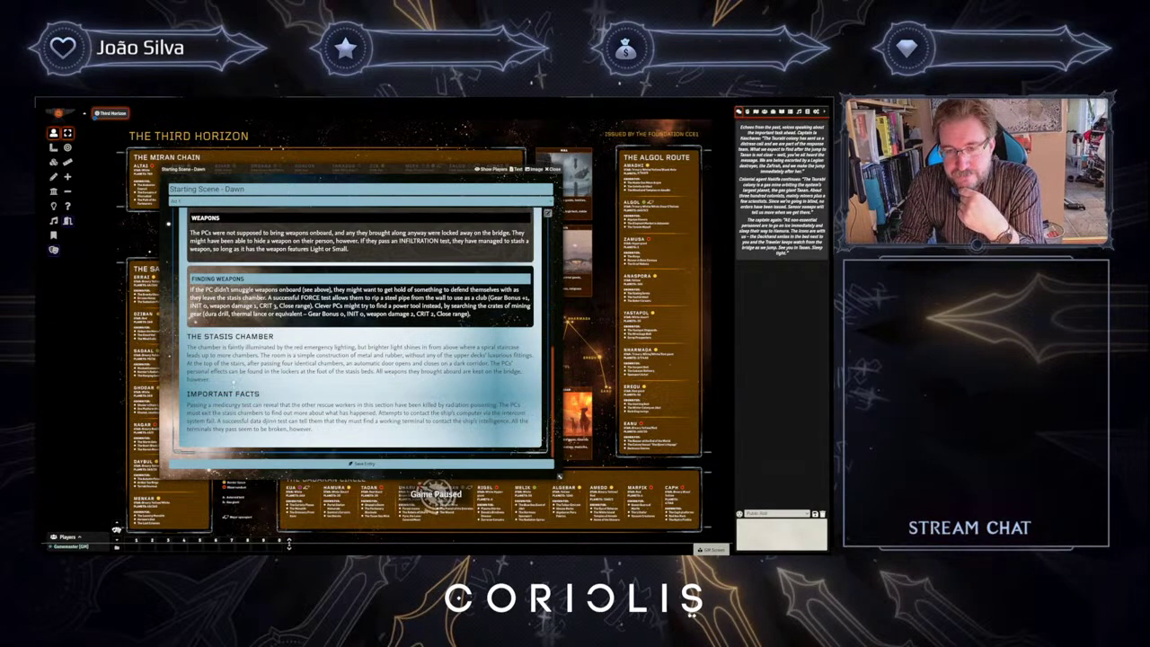
pyautogui.click(556, 169)
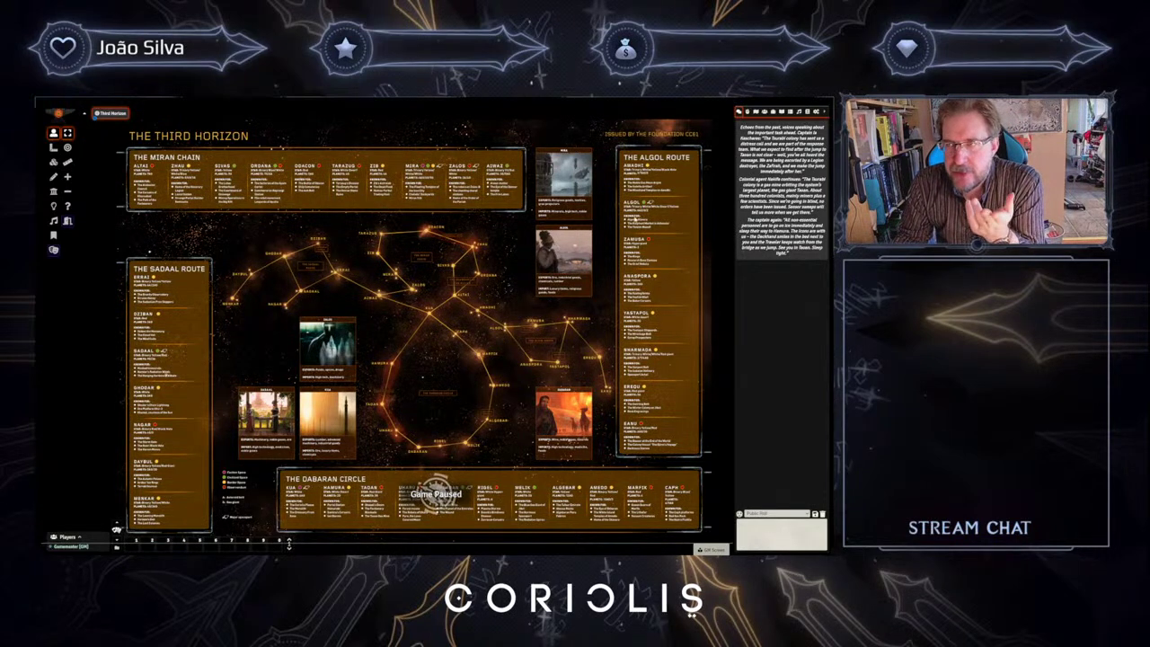
# - Open the Cruise Liner Ghazali scene from the module's Player Material scene folder
pyautogui.click(756, 113)
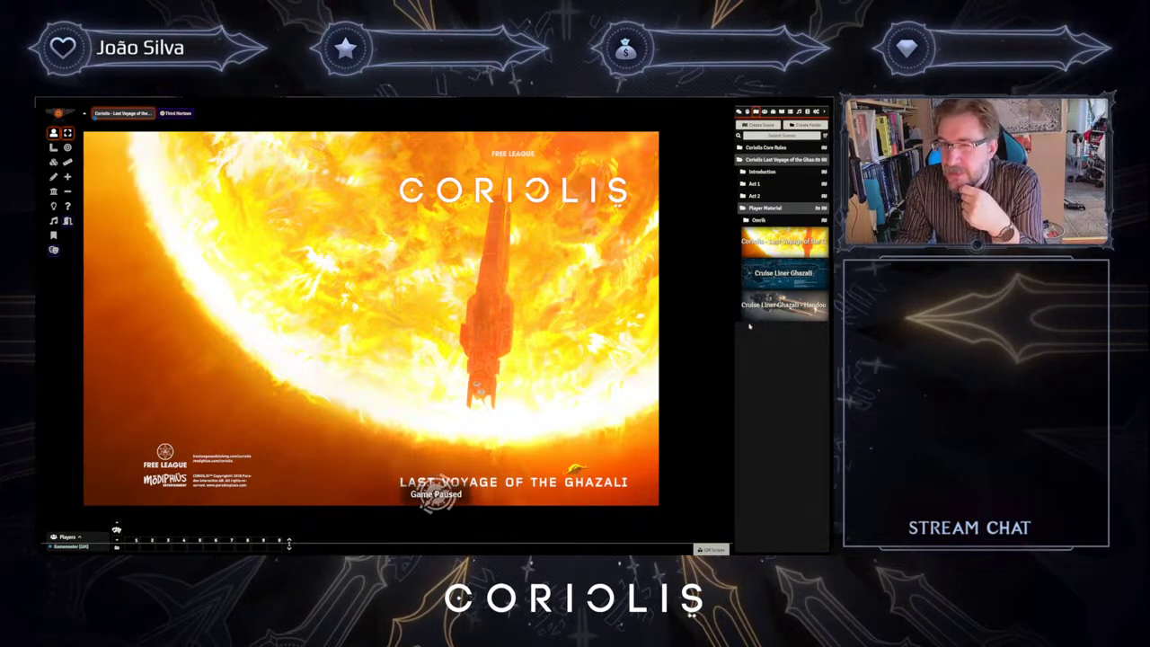
pyautogui.click(787, 275)
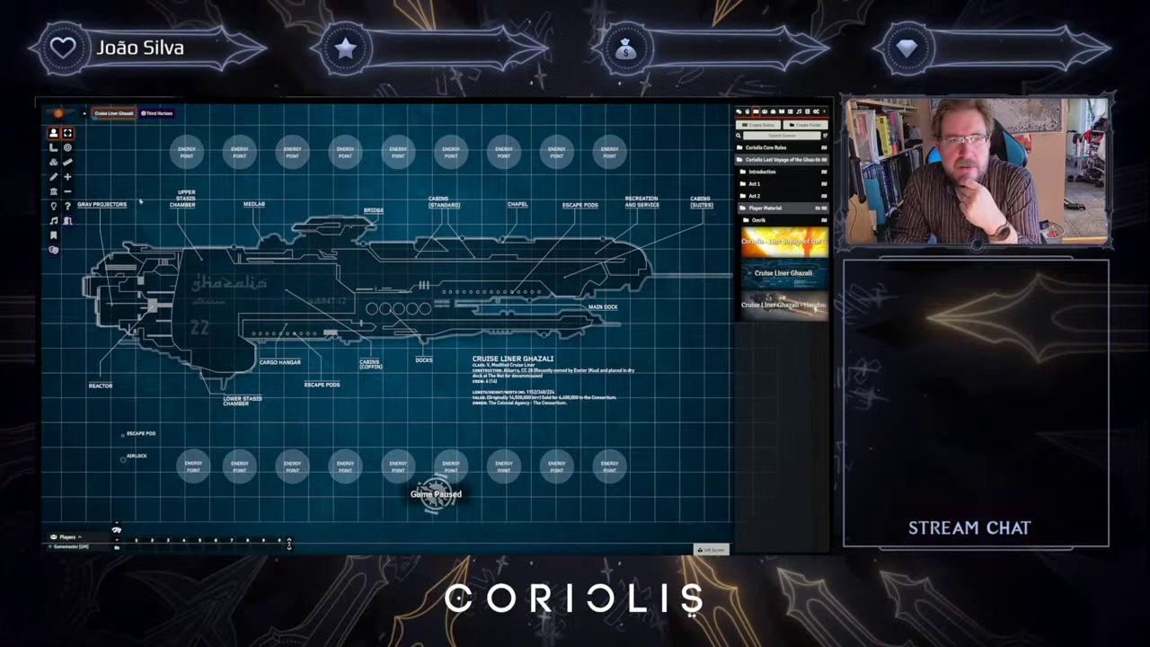
# - Browse the user data for a tile image in Tokens/Coriolis, return to the Tokens folder and upload the torpedo image there
pyautogui.click(53, 162)
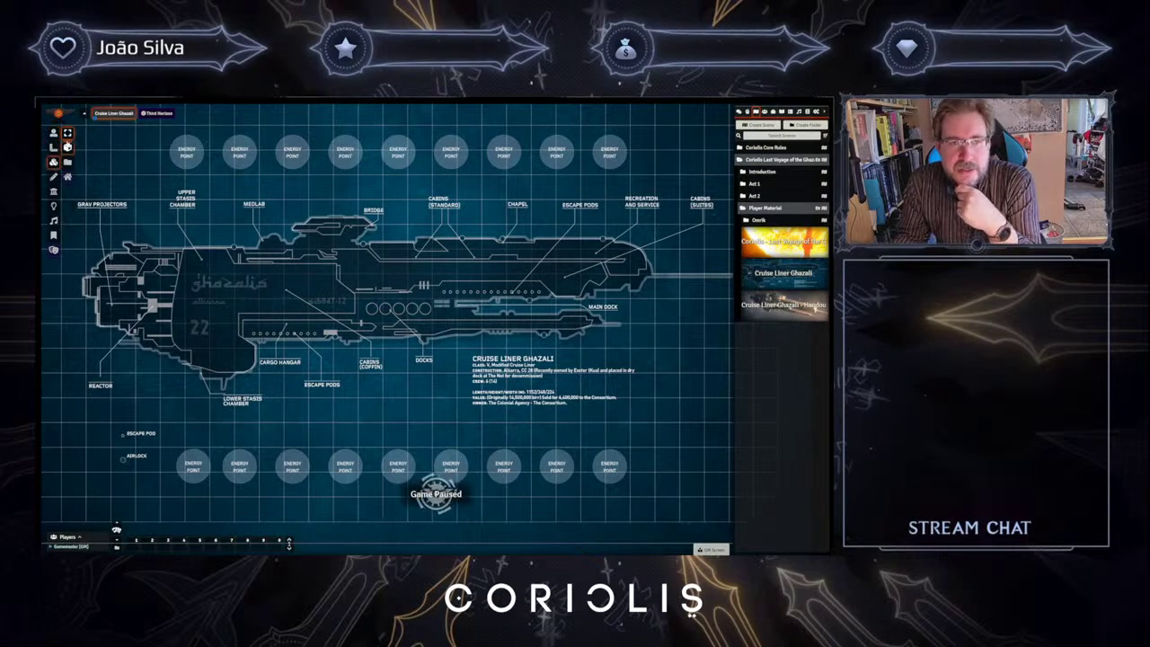
pyautogui.click(67, 147)
pyautogui.click(67, 162)
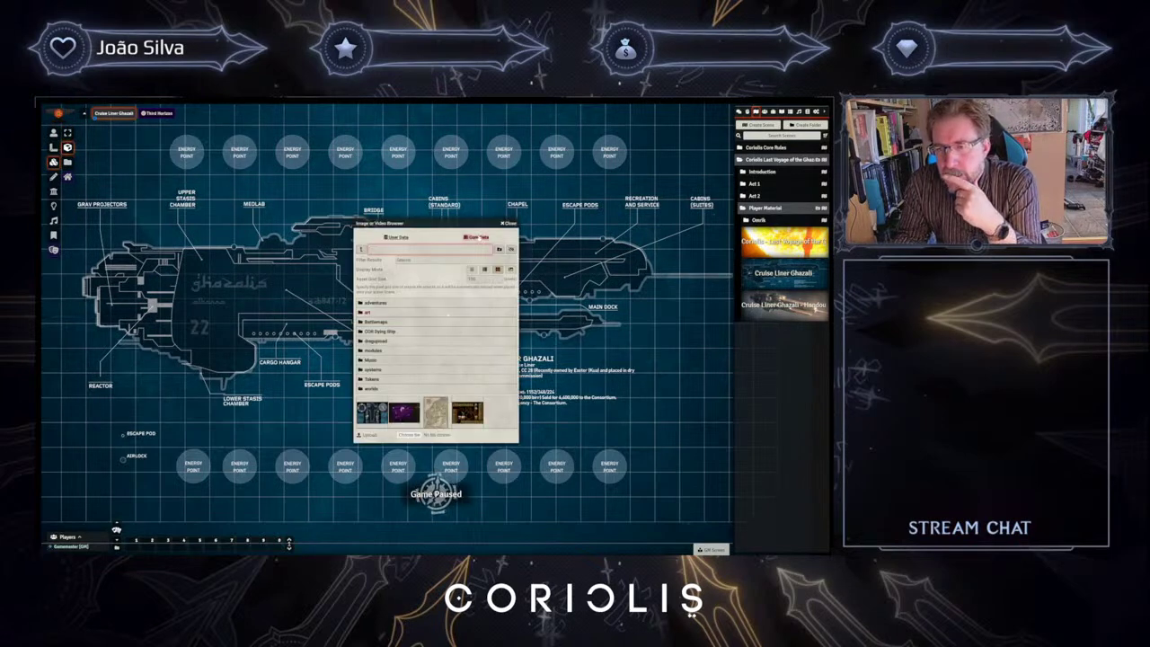
pyautogui.click(480, 238)
pyautogui.click(398, 238)
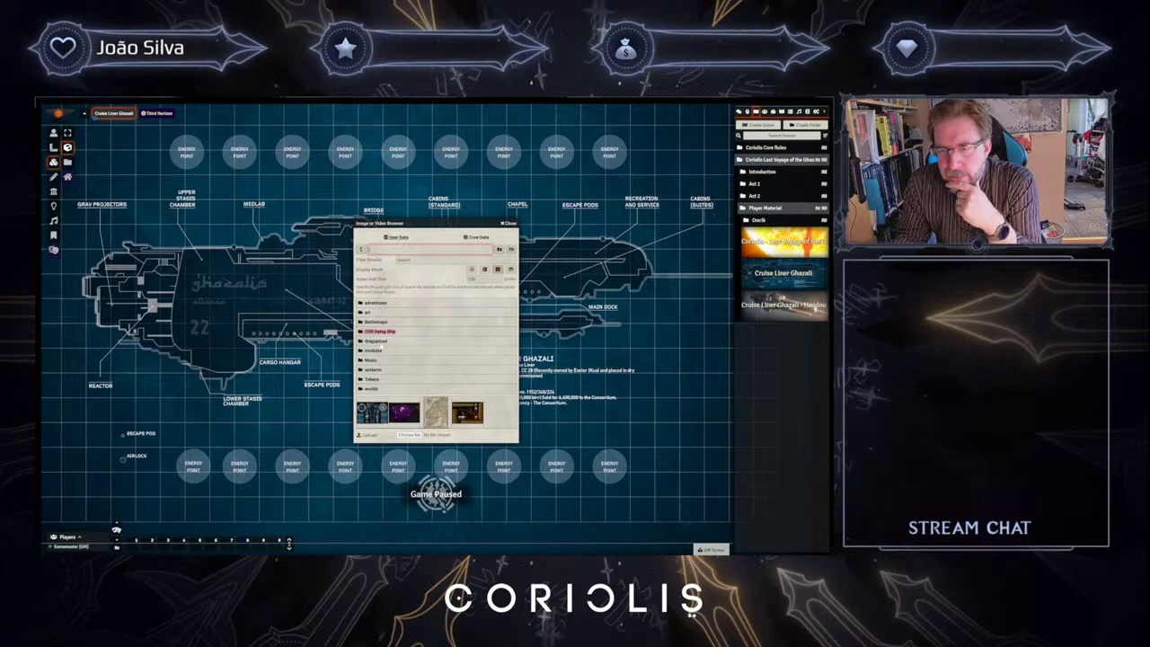
pyautogui.click(371, 378)
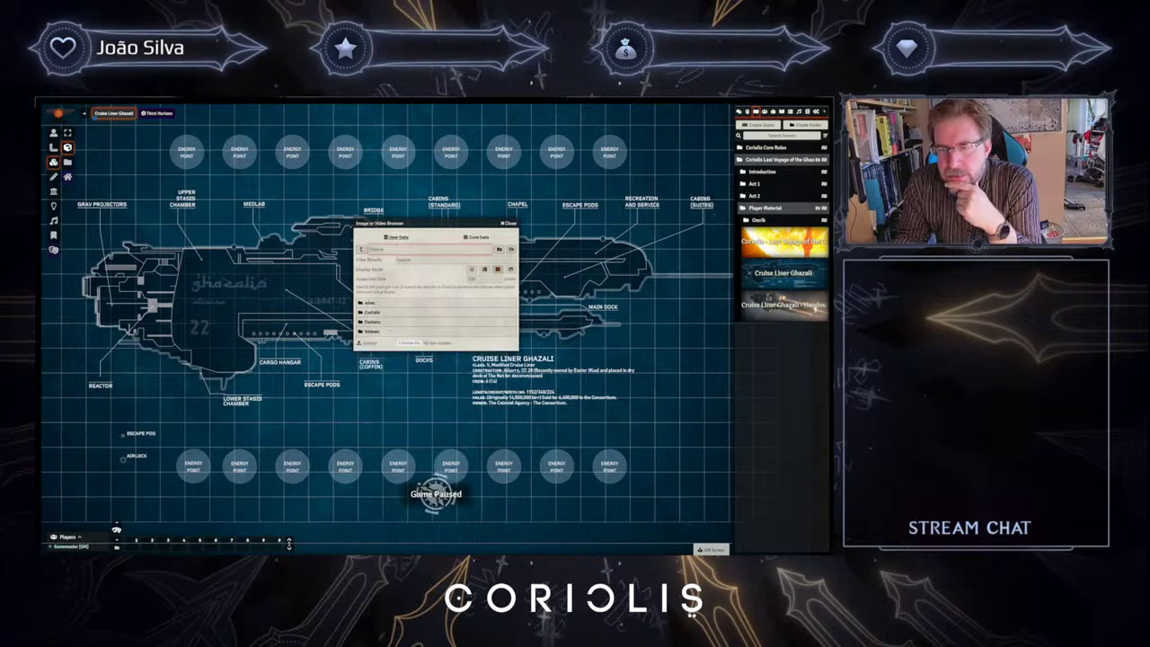
pyautogui.click(372, 312)
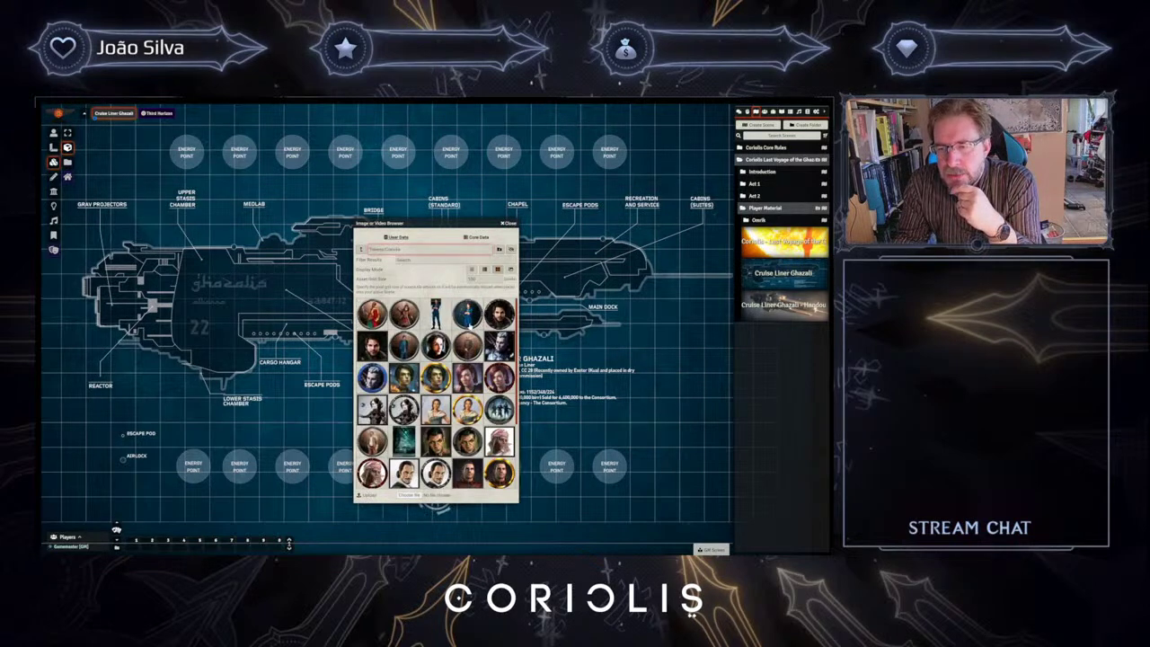
pyautogui.scroll(3, 467, 330)
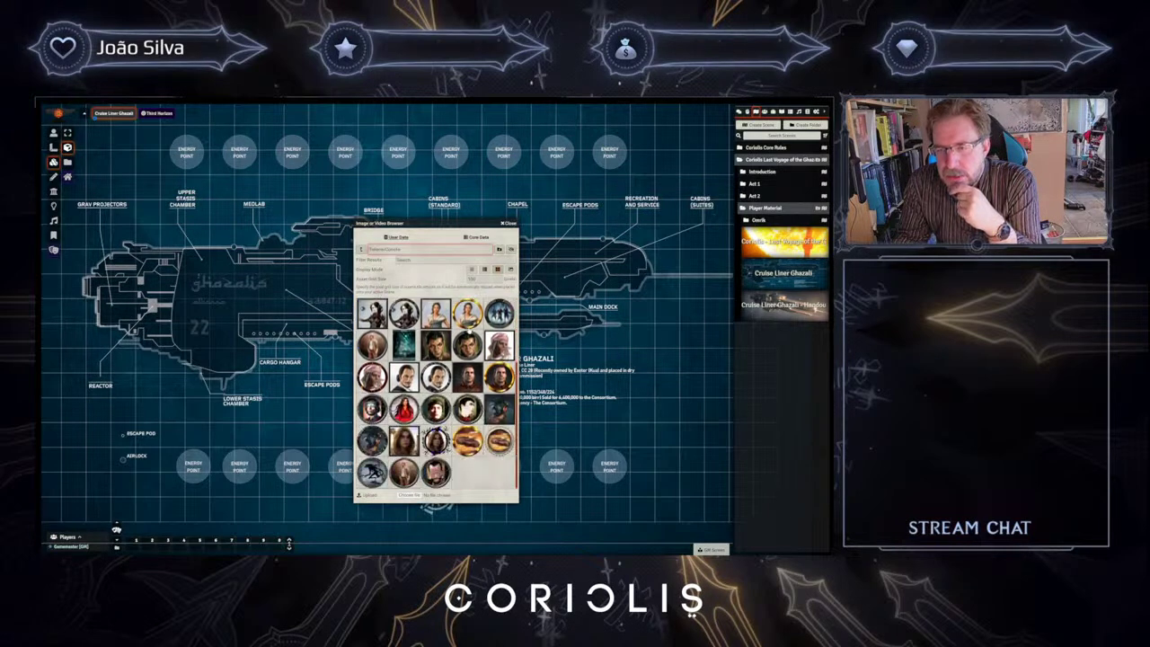
pyautogui.click(360, 249)
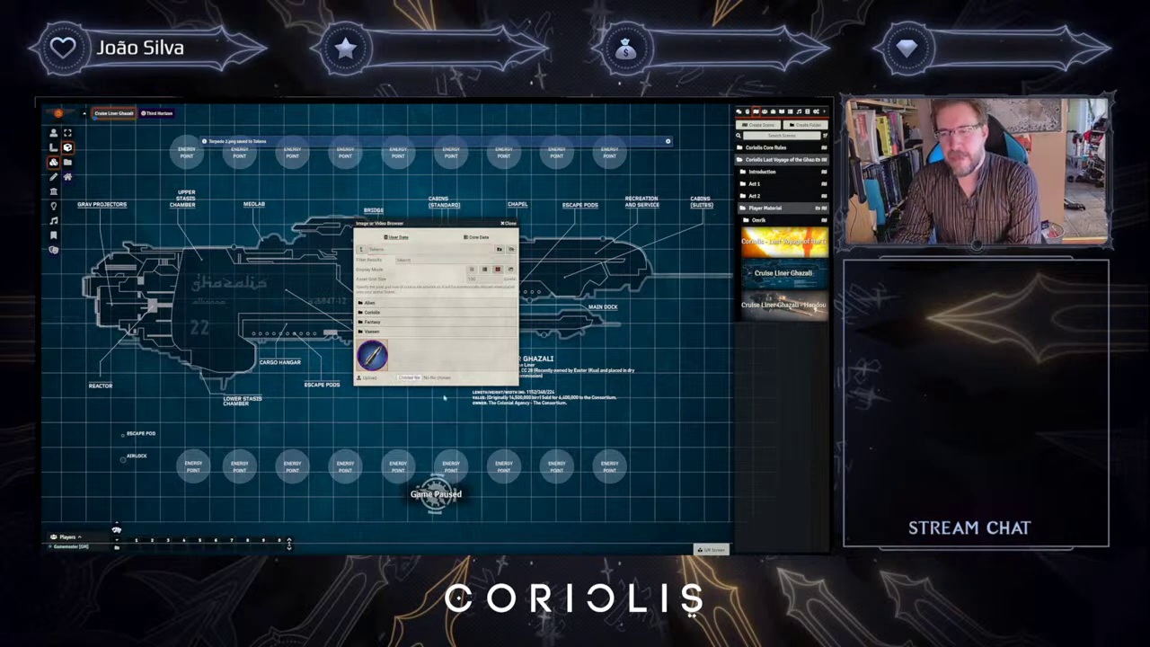
# - Place the torpedo image as a tile over the upper row's first energy point and copy it onto the second energy point
pyautogui.moveTo(372, 355); pyautogui.dragTo(186, 155)
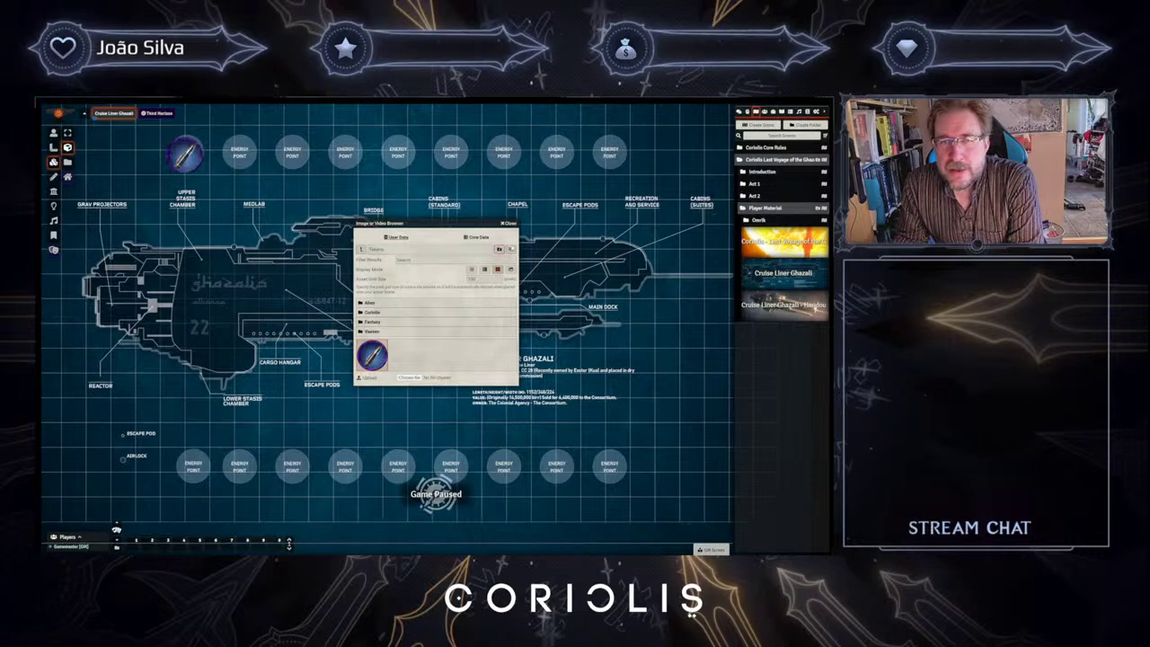
pyautogui.click(508, 223)
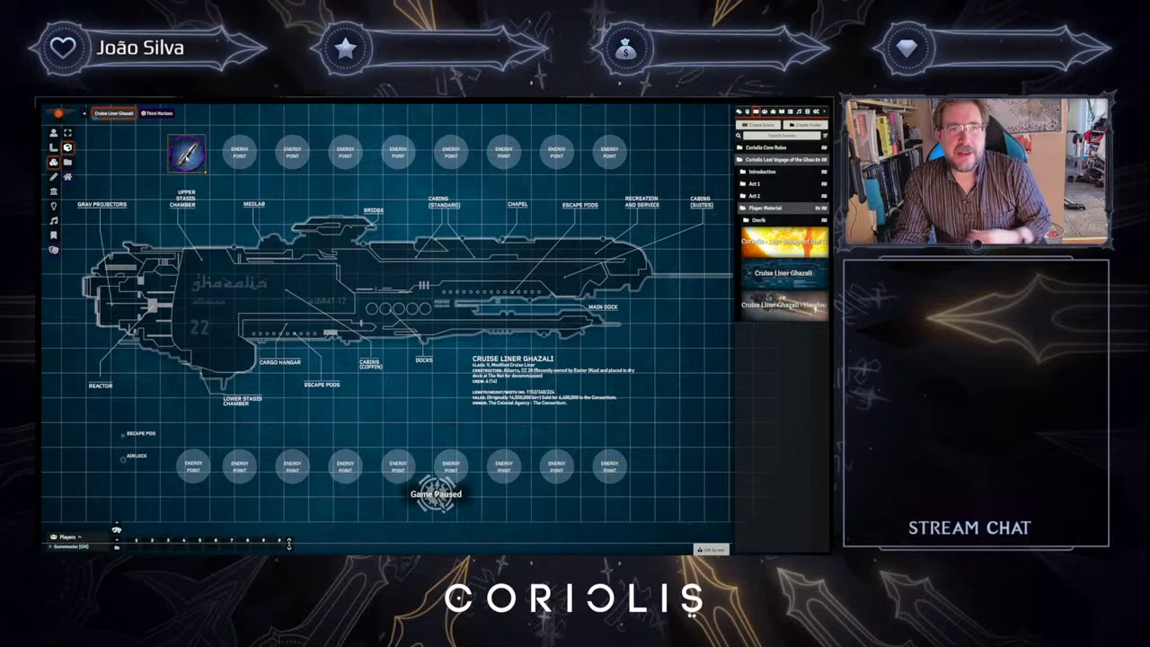
pyautogui.moveTo(186, 153); pyautogui.dragTo(241, 153)
pyautogui.hotkey('ctrl', 'c')
pyautogui.hotkey('ctrl', 'v')
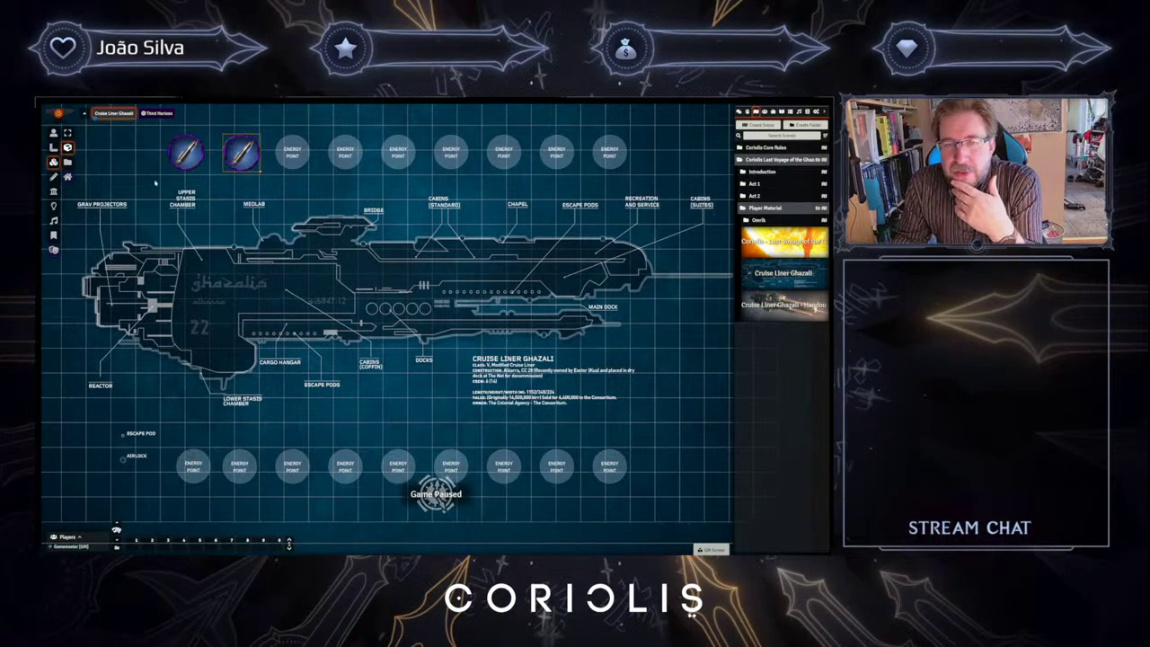
# - Expand the Introduction, Act 1 and Act 2 scene folders and open the Airlock to Chapel scene from Act 2
pyautogui.moveTo(401, 331); pyautogui.dragTo(413, 326)
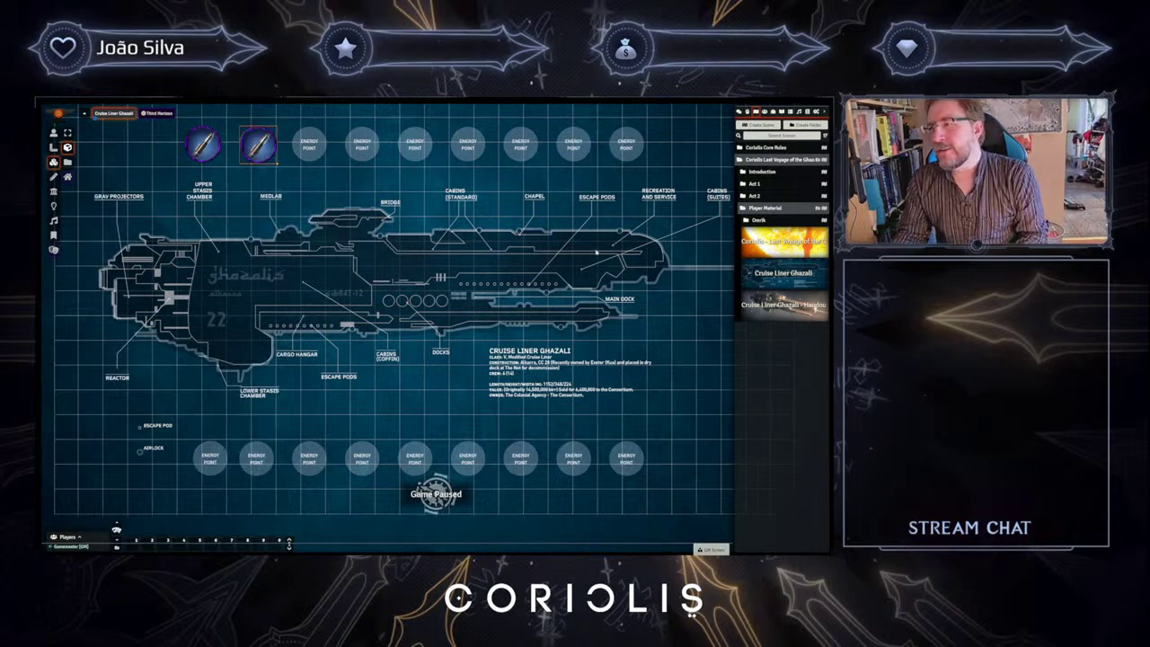
pyautogui.click(761, 172)
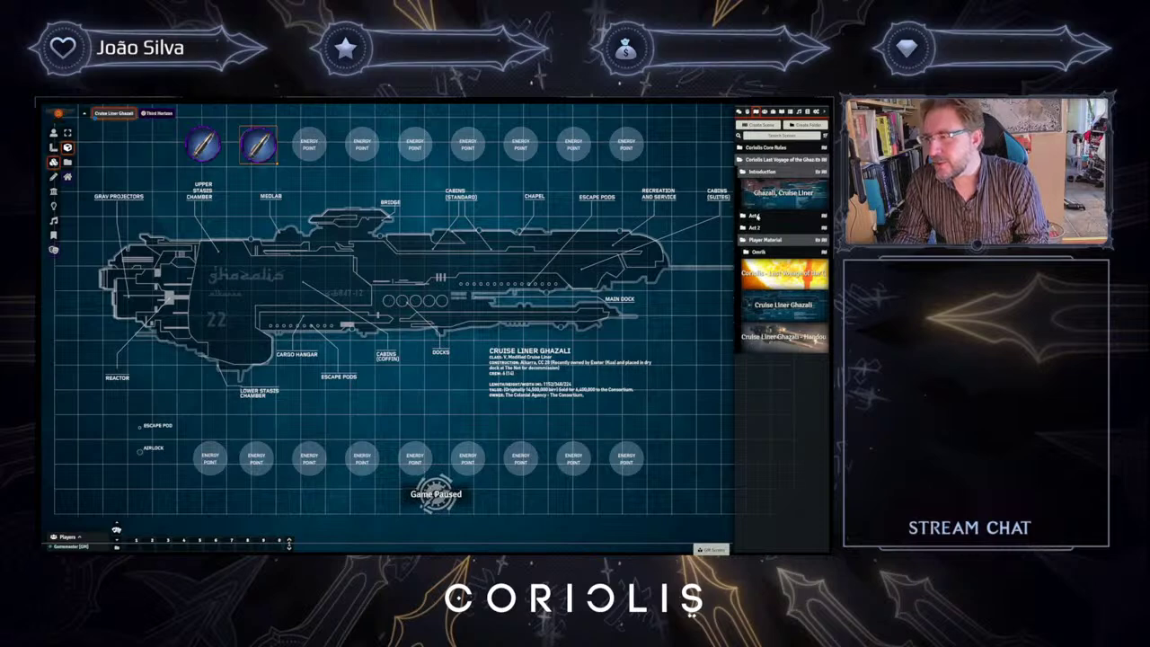
pyautogui.click(757, 216)
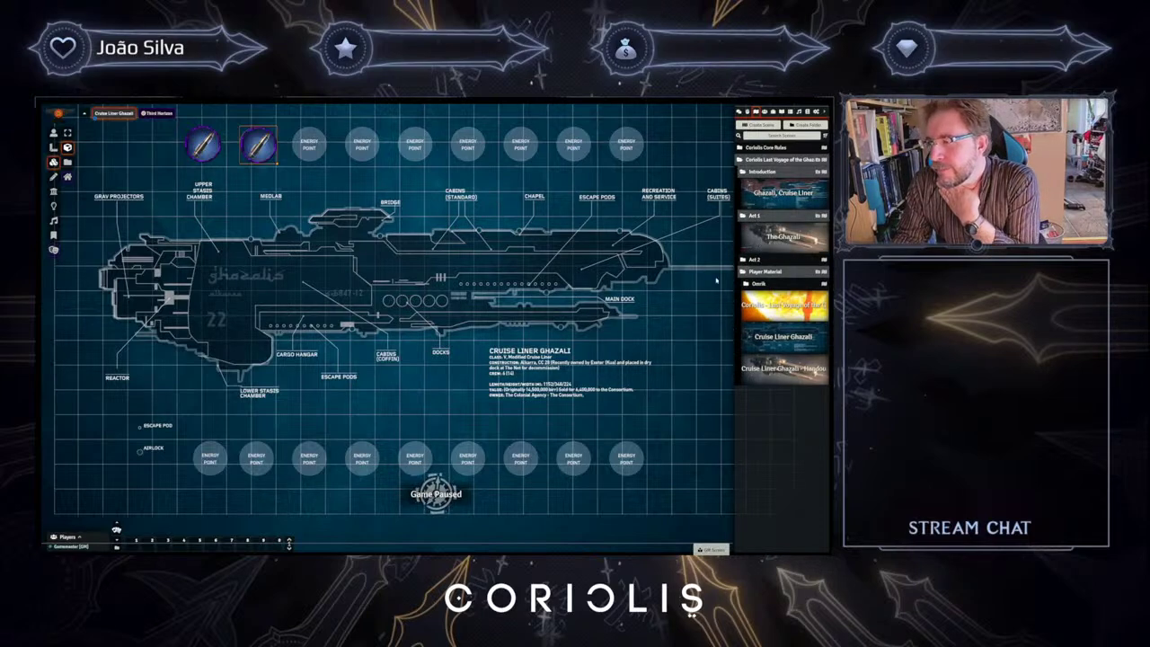
pyautogui.click(751, 260)
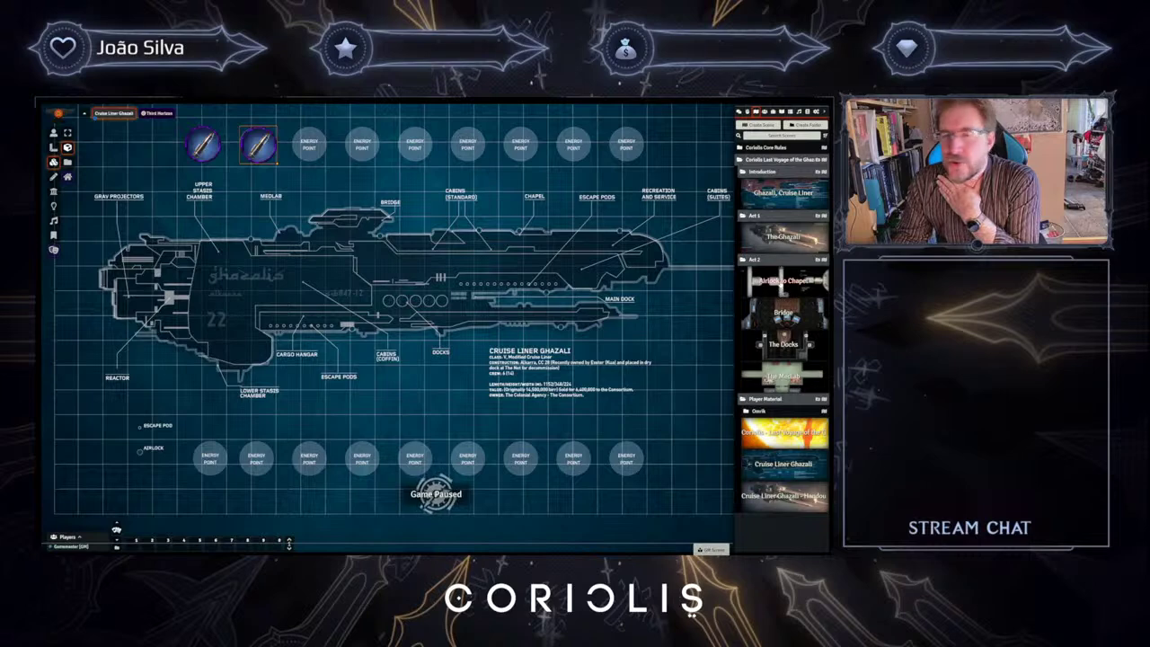
pyautogui.click(782, 280)
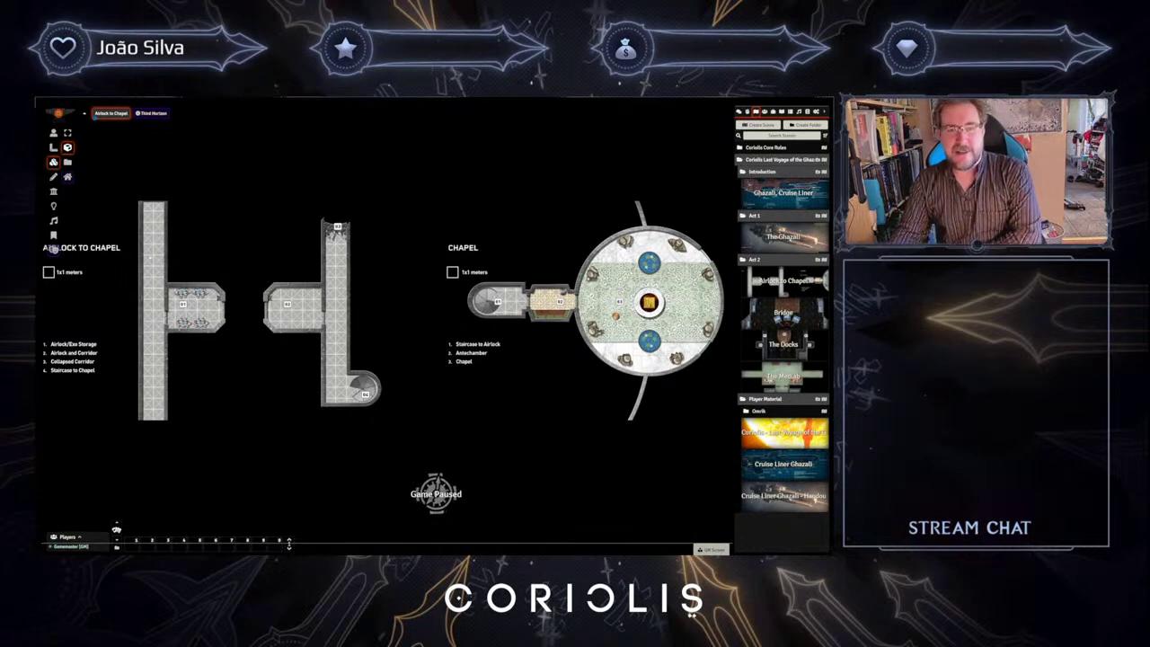
# - Switch to the token controls, and examine the Act 2 Bridge scene around the carpet and consoles, using the map pointer to indicate spots
pyautogui.click(53, 132)
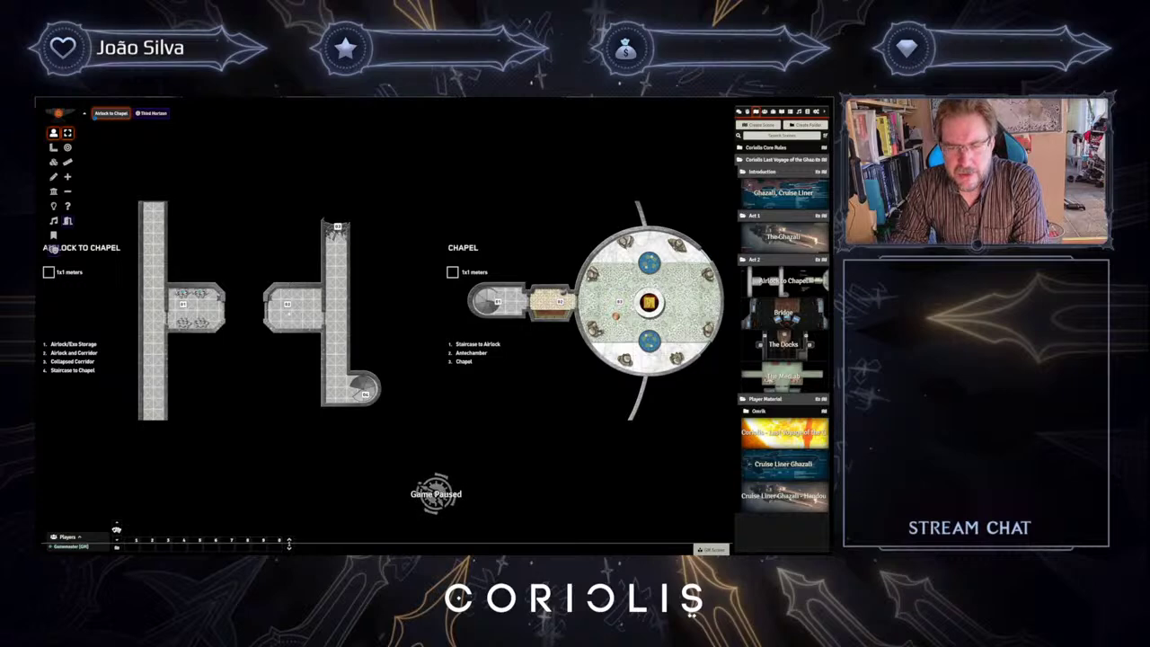
pyautogui.press('x')
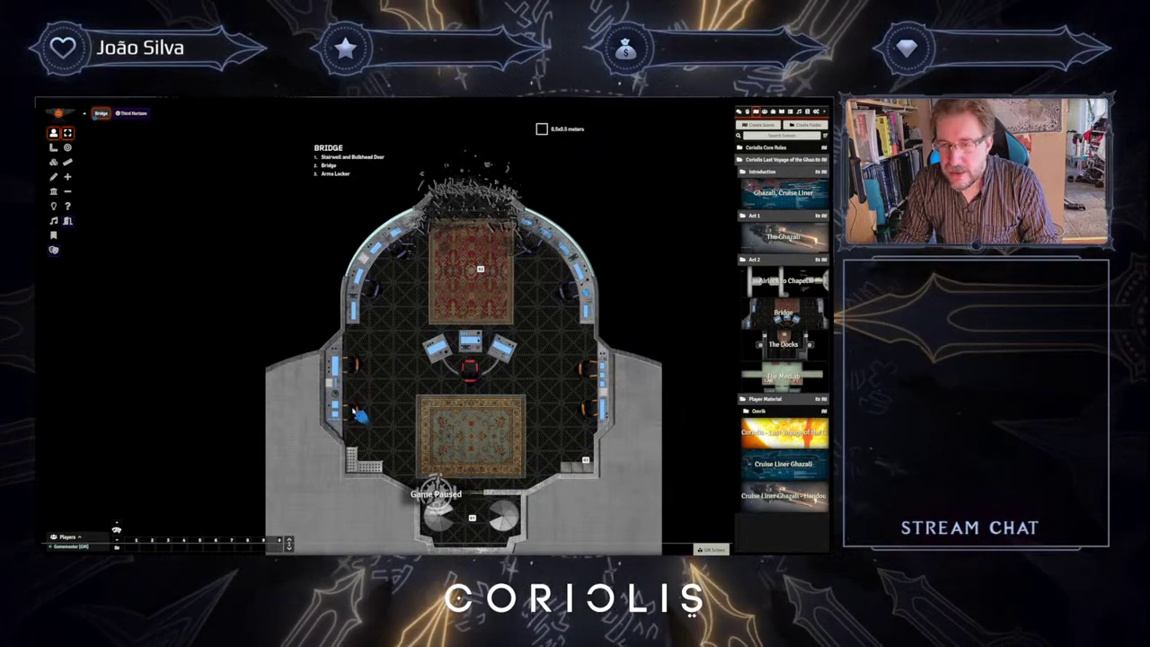
pyautogui.moveTo(352, 412)
pyautogui.mouseDown()
pyautogui.moveTo(331, 279)
pyautogui.moveTo(321, 314)
pyautogui.mouseUp()
pyautogui.scroll(1, 322, 314)
pyautogui.scroll(5, 322, 314)
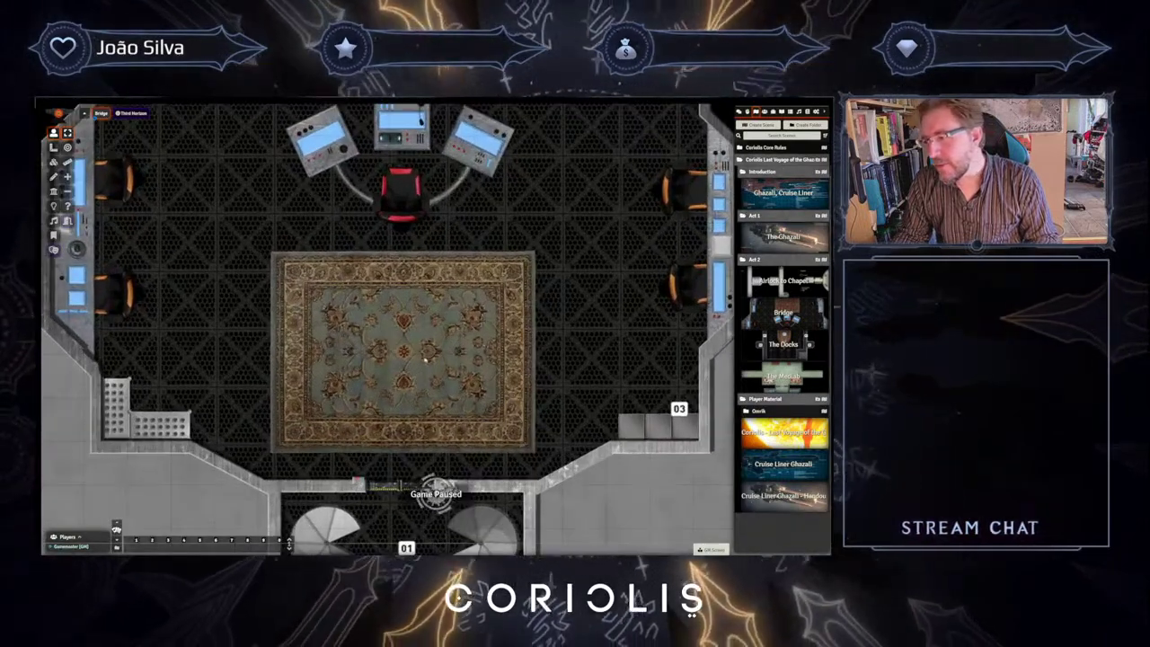
pyautogui.moveTo(425, 360); pyautogui.dragTo(336, 369)
pyautogui.press('x')
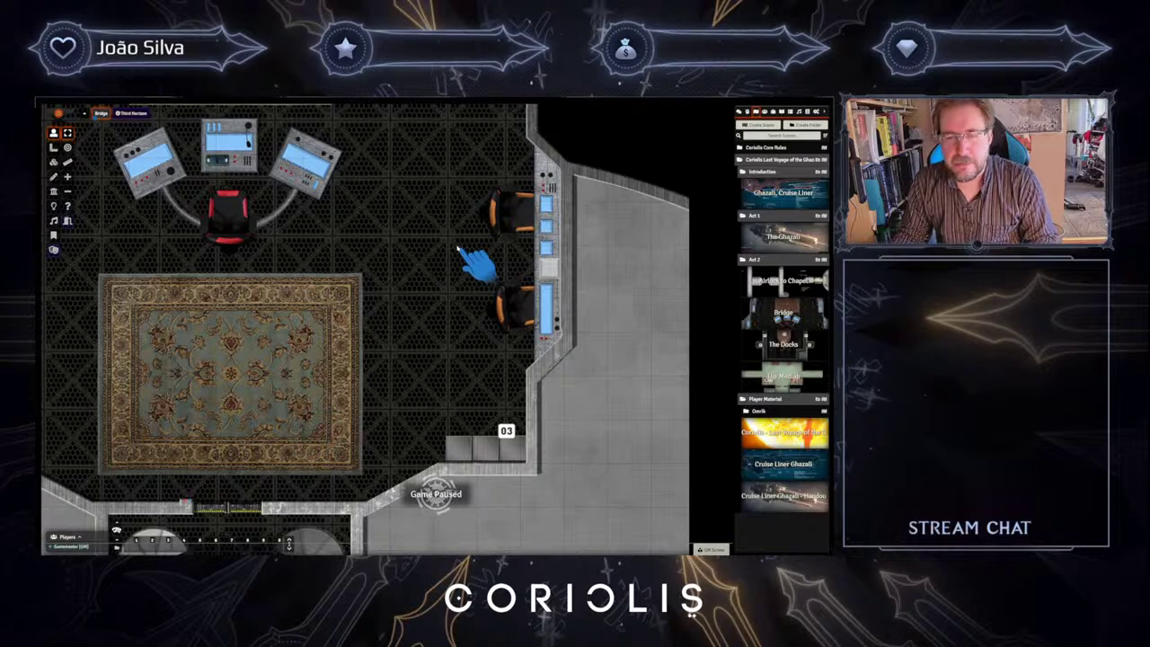
pyautogui.moveTo(414, 298); pyautogui.dragTo(492, 235)
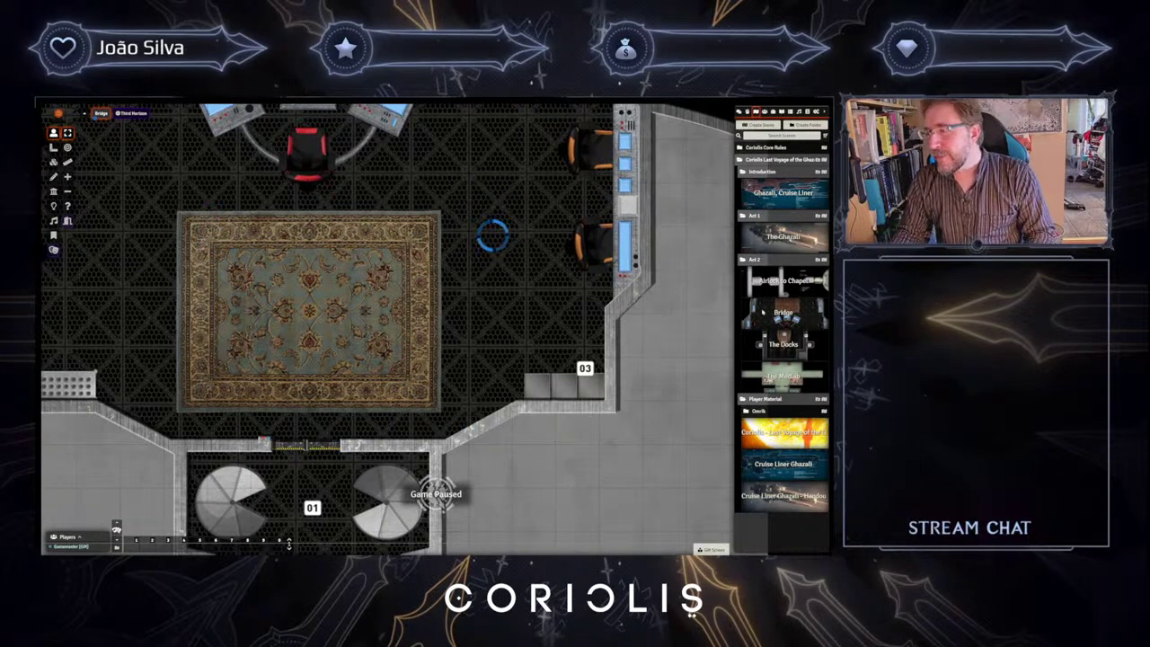
# - Open The Docks scene from the Act 2 folder and examine its layout
pyautogui.click(783, 352)
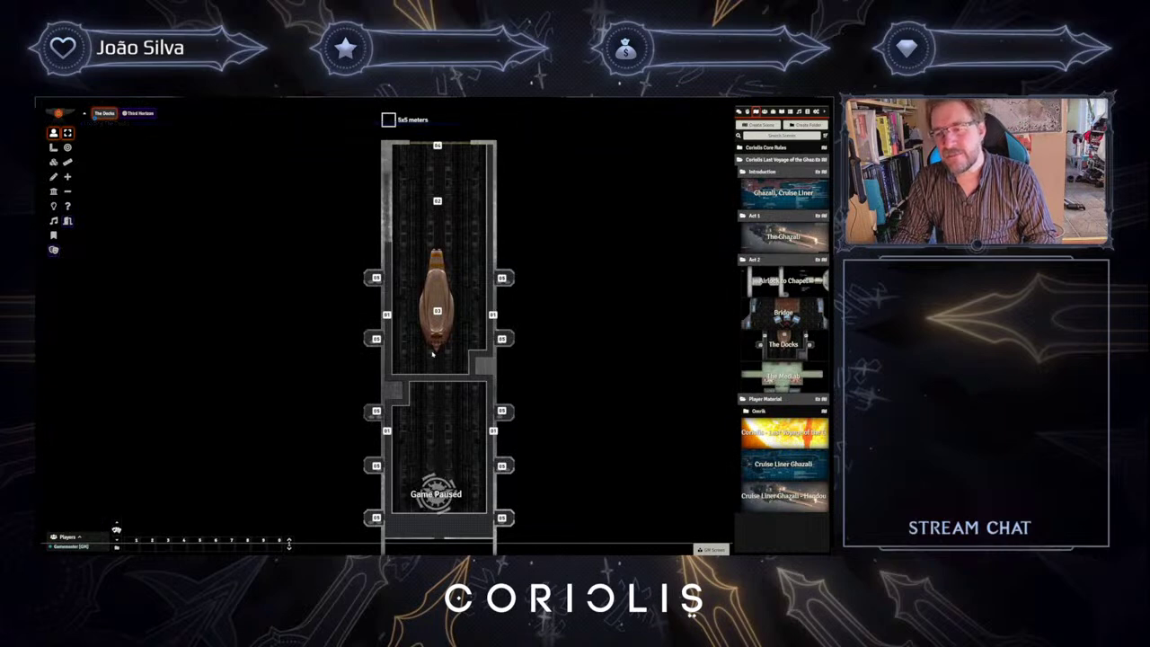
pyautogui.moveTo(434, 377); pyautogui.dragTo(326, 358)
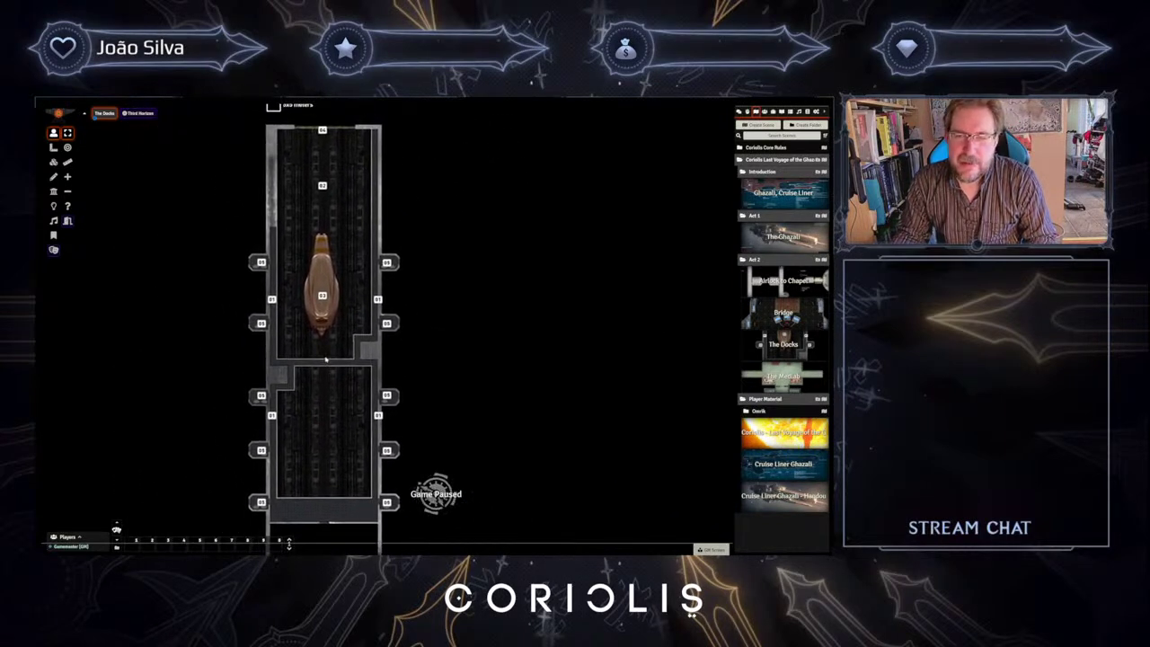
# - Examine The Docks scene around the central ship, the 01 walkways and the 05 side compartments, from overview to close-up
pyautogui.scroll(1, 326, 359)
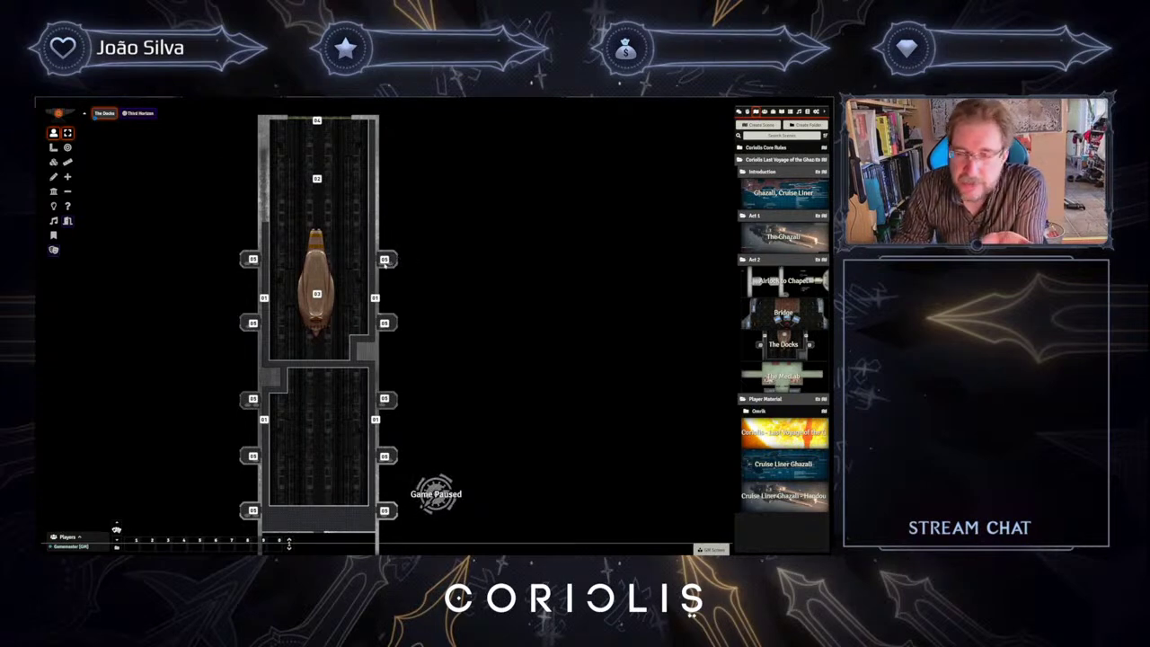
pyautogui.moveTo(364, 401); pyautogui.dragTo(389, 403)
pyautogui.scroll(8, 389, 403)
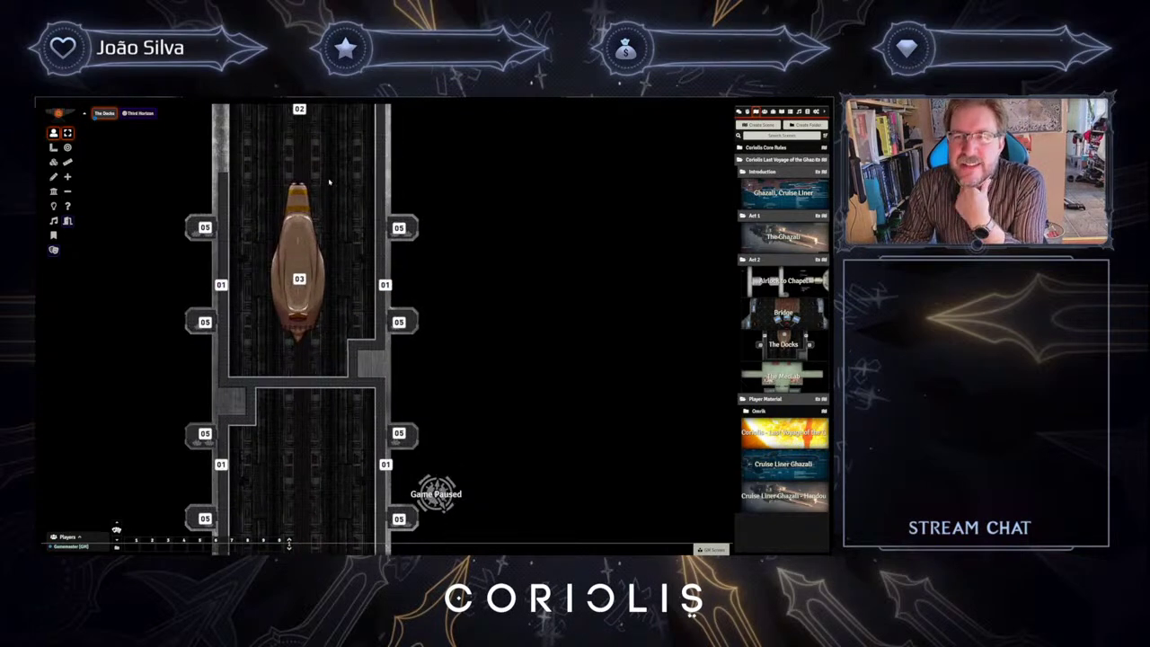
pyautogui.scroll(-4, 334, 370)
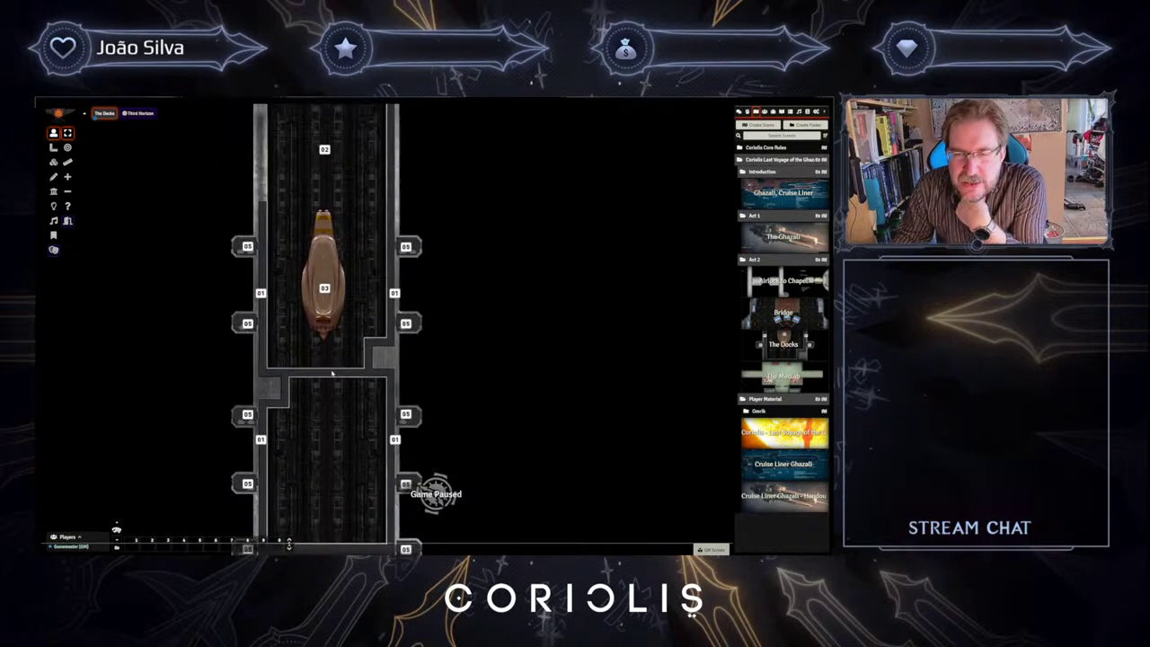
pyautogui.moveTo(337, 374); pyautogui.dragTo(332, 349)
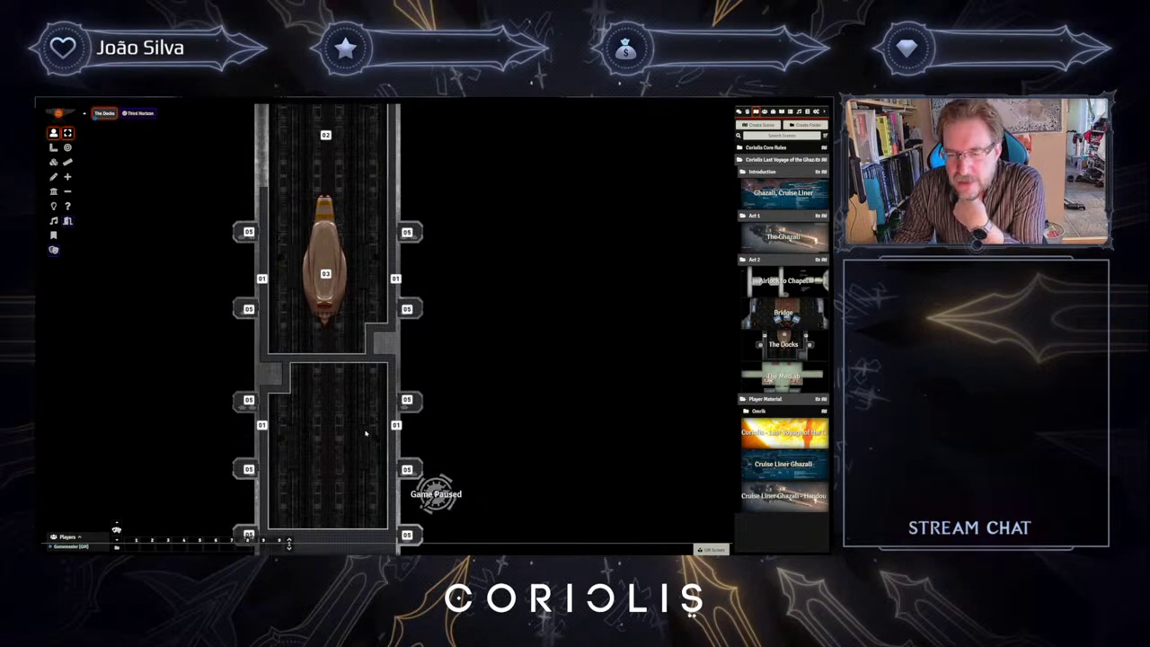
pyautogui.scroll(-3, 365, 433)
pyautogui.moveTo(444, 401); pyautogui.dragTo(383, 423)
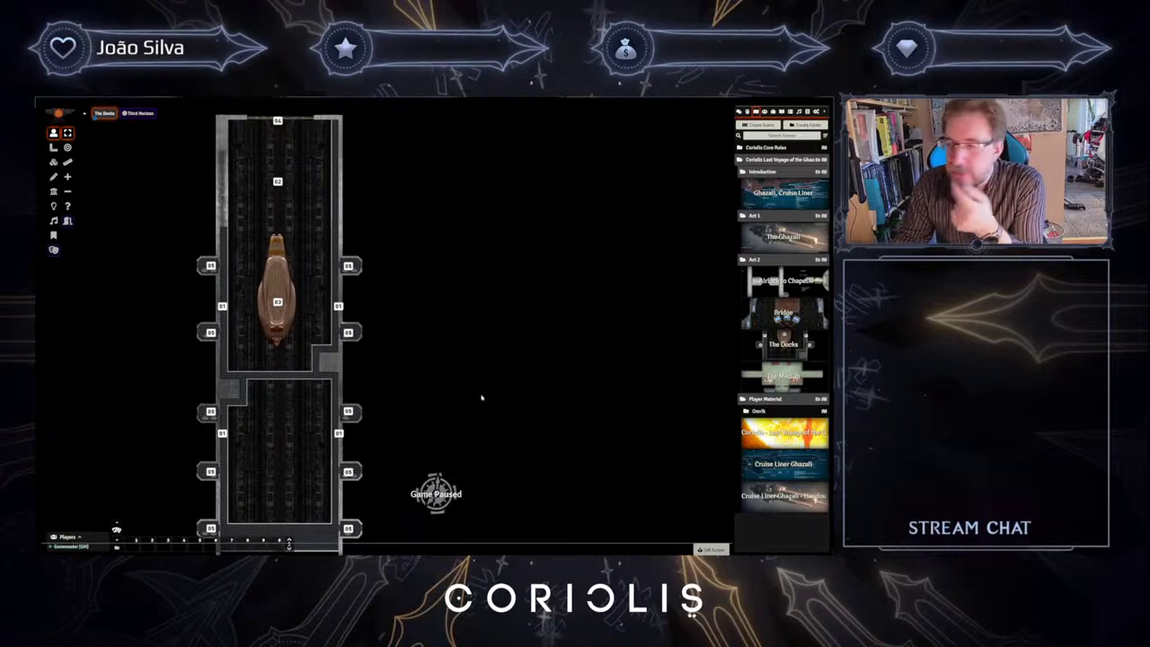
pyautogui.scroll(15, 236, 321)
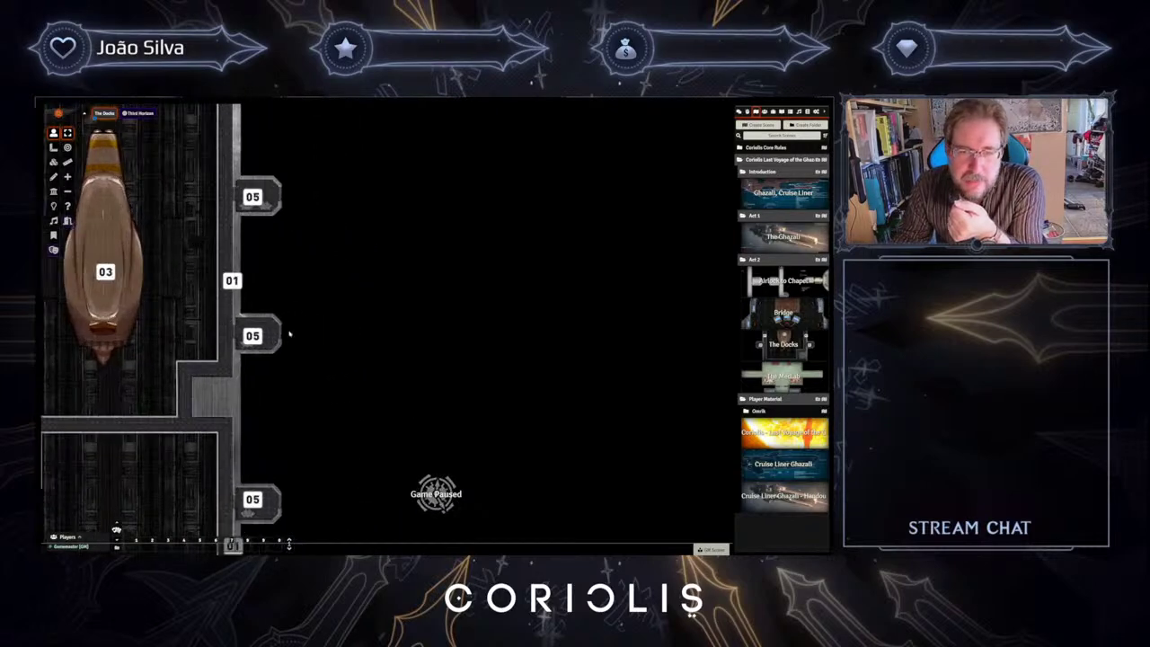
pyautogui.scroll(-3, 234, 319)
pyautogui.scroll(6, 365, 351)
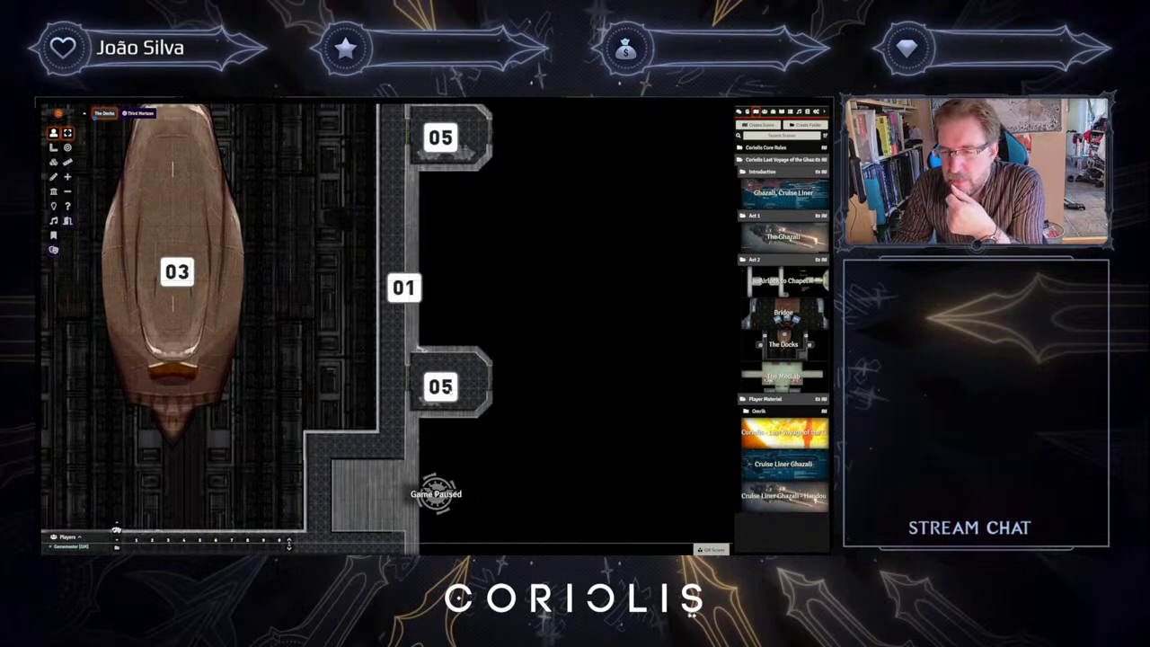
# - Place the unfiled actor as a token on the docks walkway beside a 05 compartment, try moving it, and delete it
pyautogui.click(764, 111)
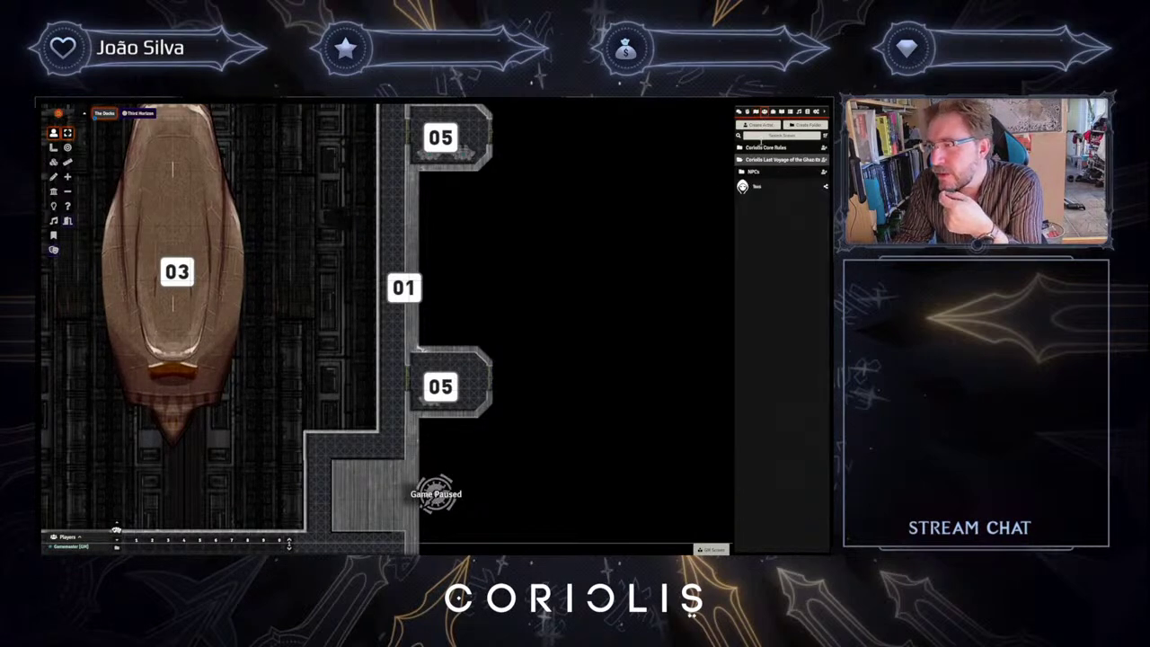
pyautogui.moveTo(389, 284); pyautogui.dragTo(382, 367)
pyautogui.moveTo(392, 409)
pyautogui.mouseDown()
pyautogui.moveTo(439, 417)
pyautogui.moveTo(393, 406)
pyautogui.mouseUp()
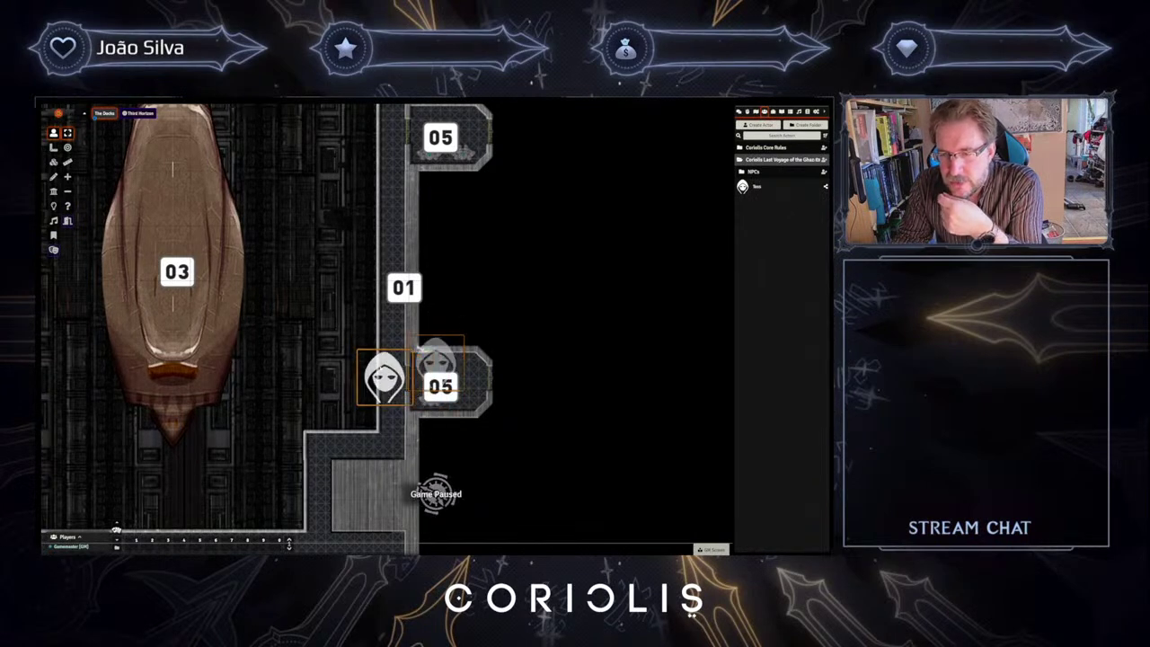
pyautogui.press('Delete')
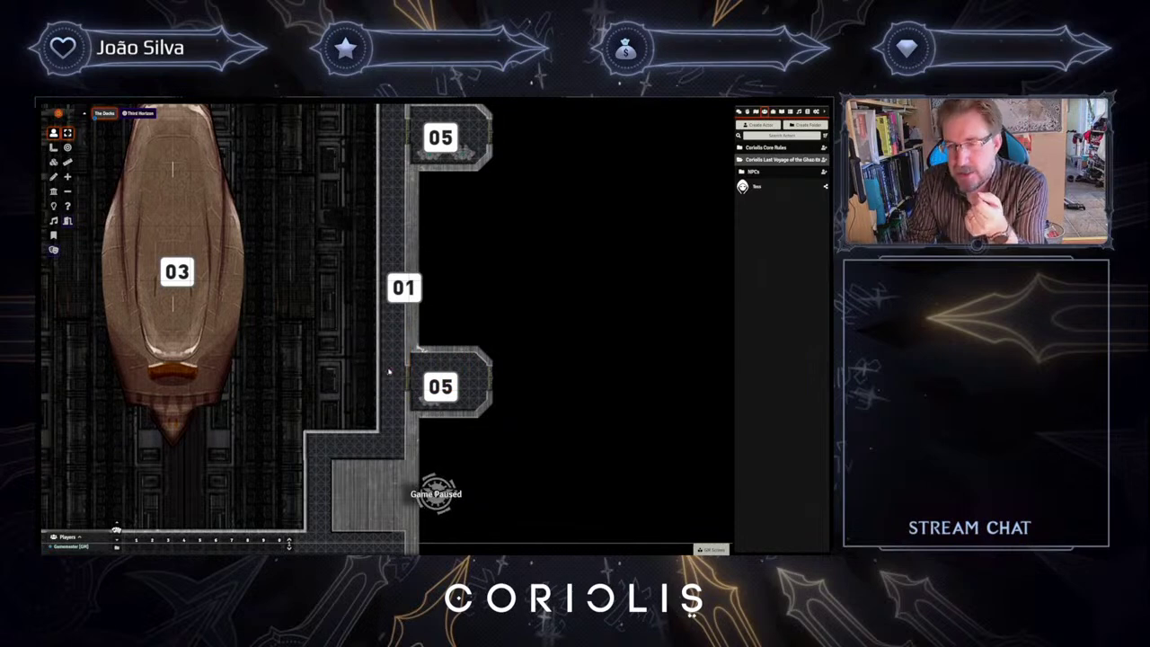
pyautogui.click(765, 160)
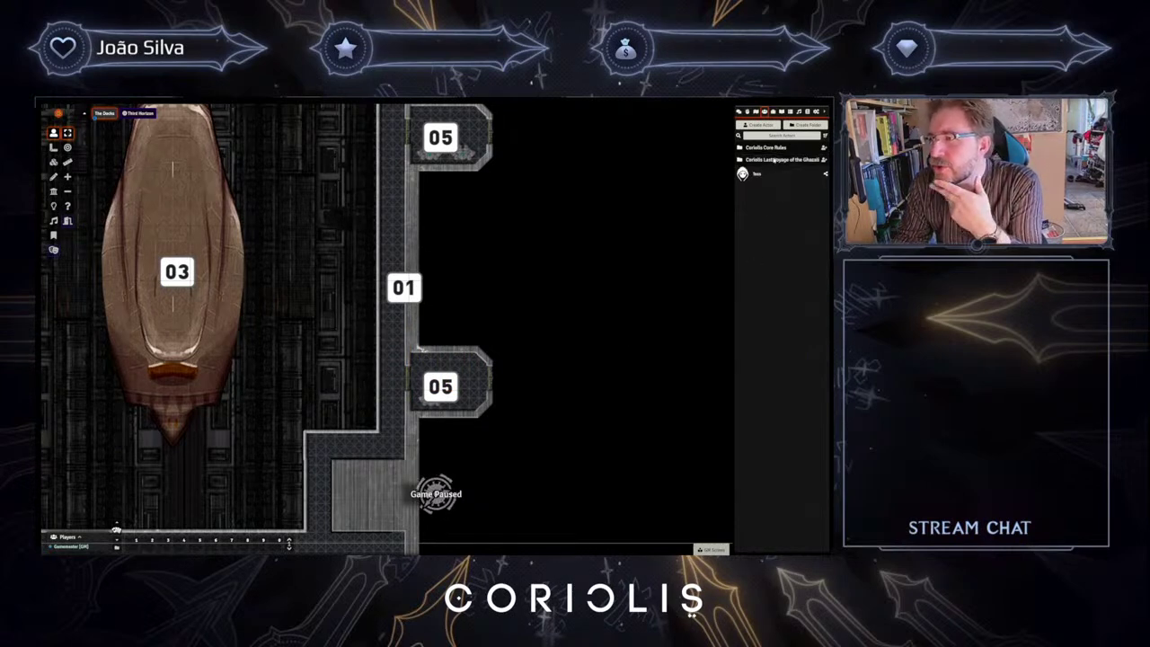
pyautogui.click(768, 159)
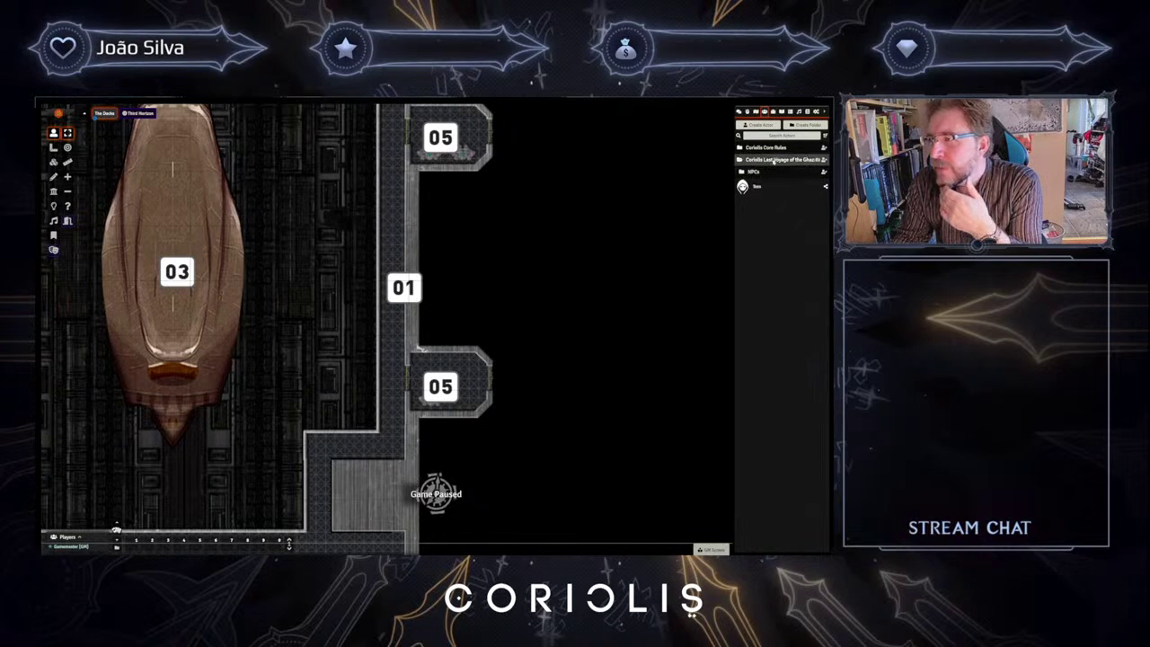
pyautogui.click(783, 111)
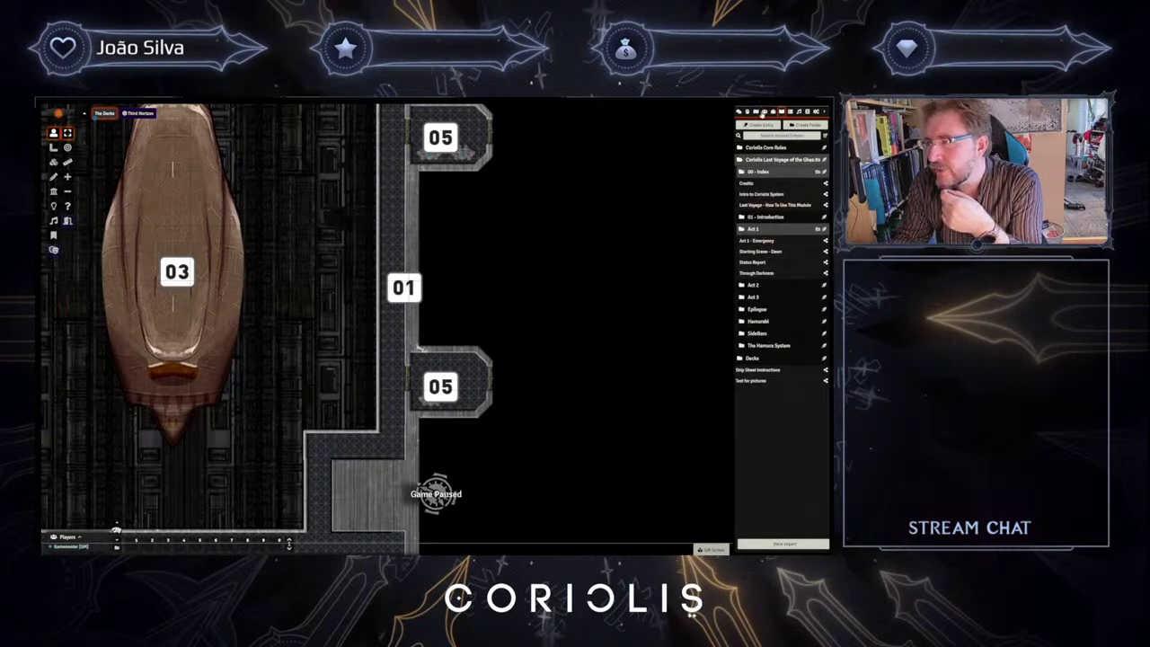
# - Open The Medlab scene from the Act 2 scenes and examine its waiting room, patient rooms and overall layout
pyautogui.click(758, 112)
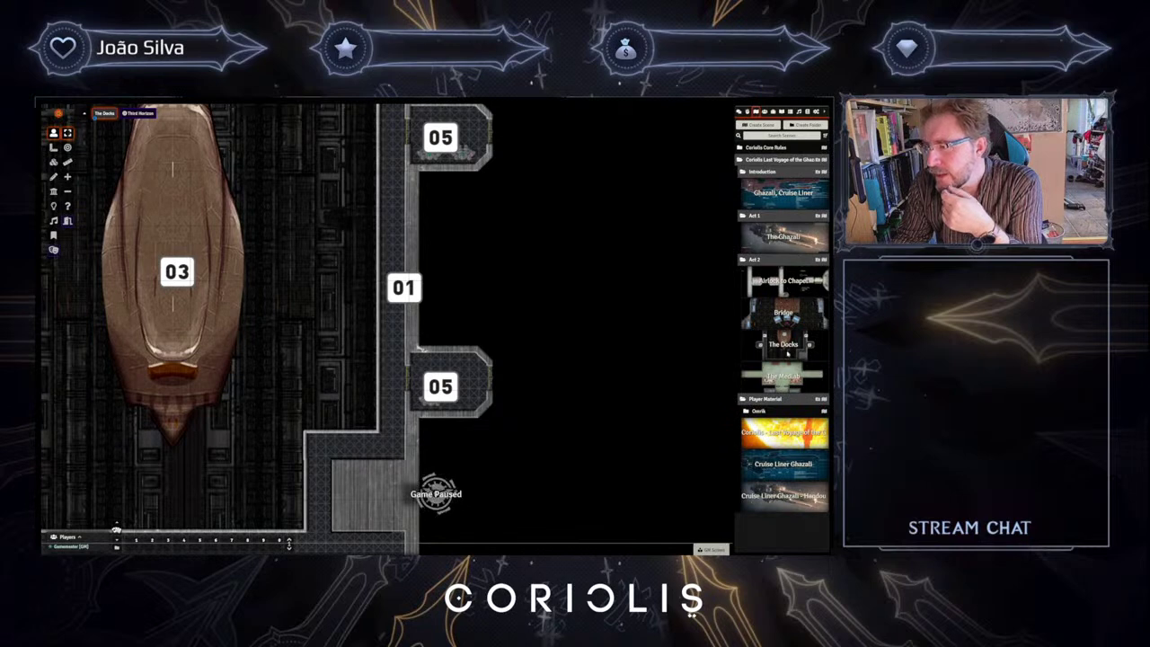
pyautogui.click(784, 377)
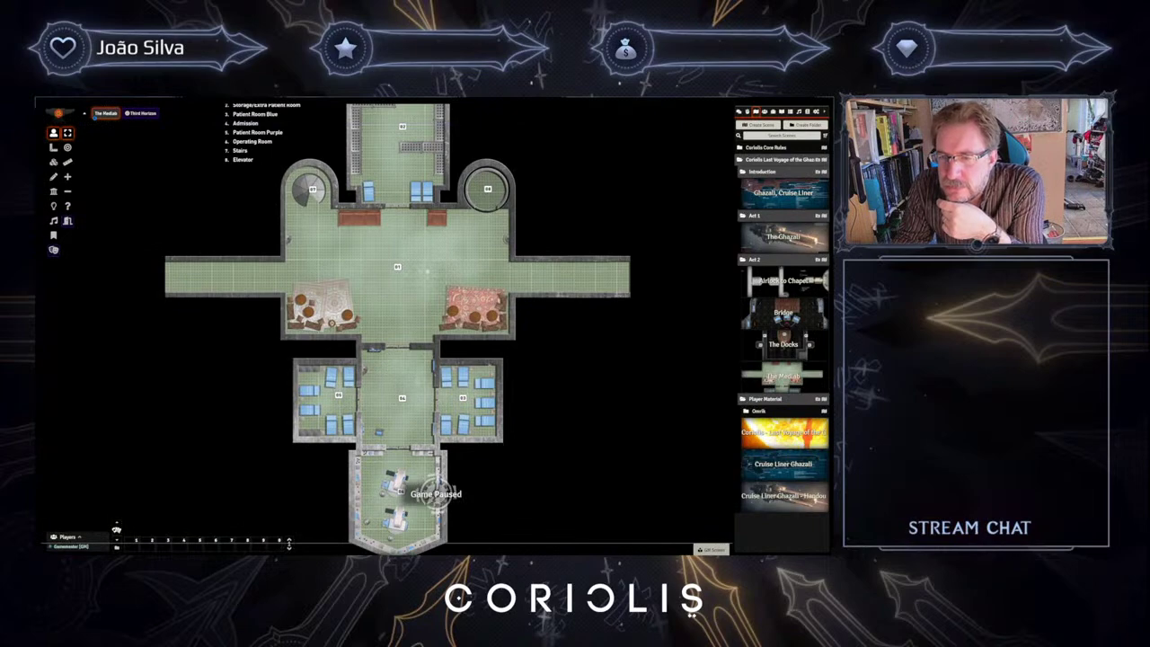
pyautogui.scroll(5, 401, 257)
pyautogui.scroll(3, 405, 243)
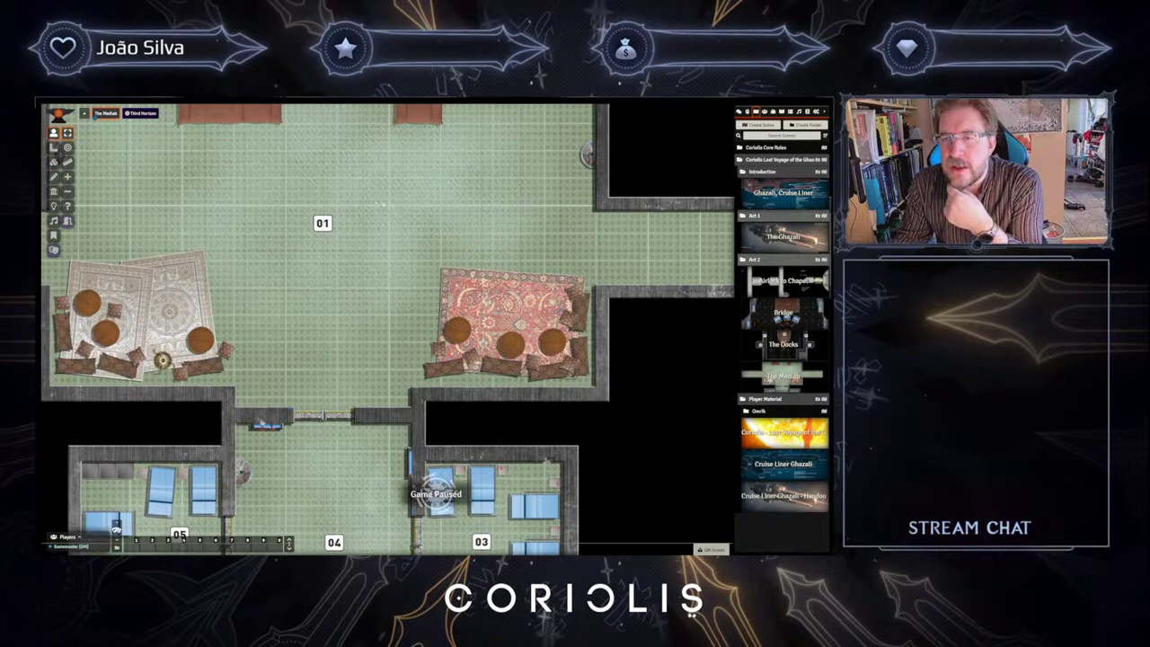
pyautogui.scroll(-8, 435, 330)
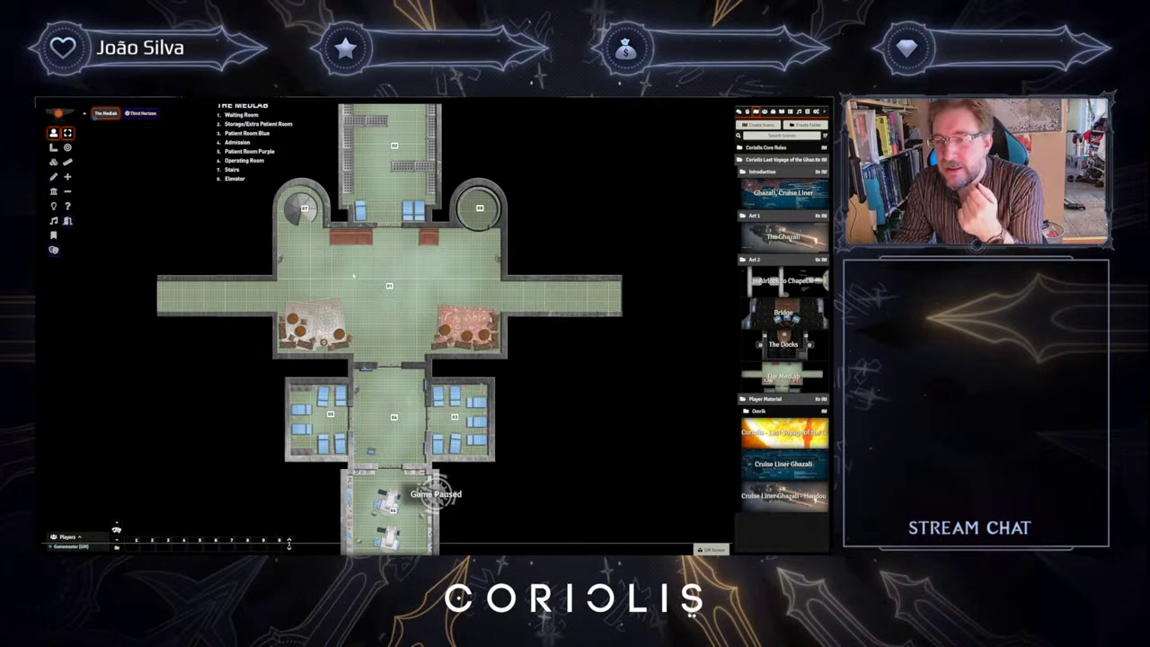
pyautogui.scroll(-1, 355, 277)
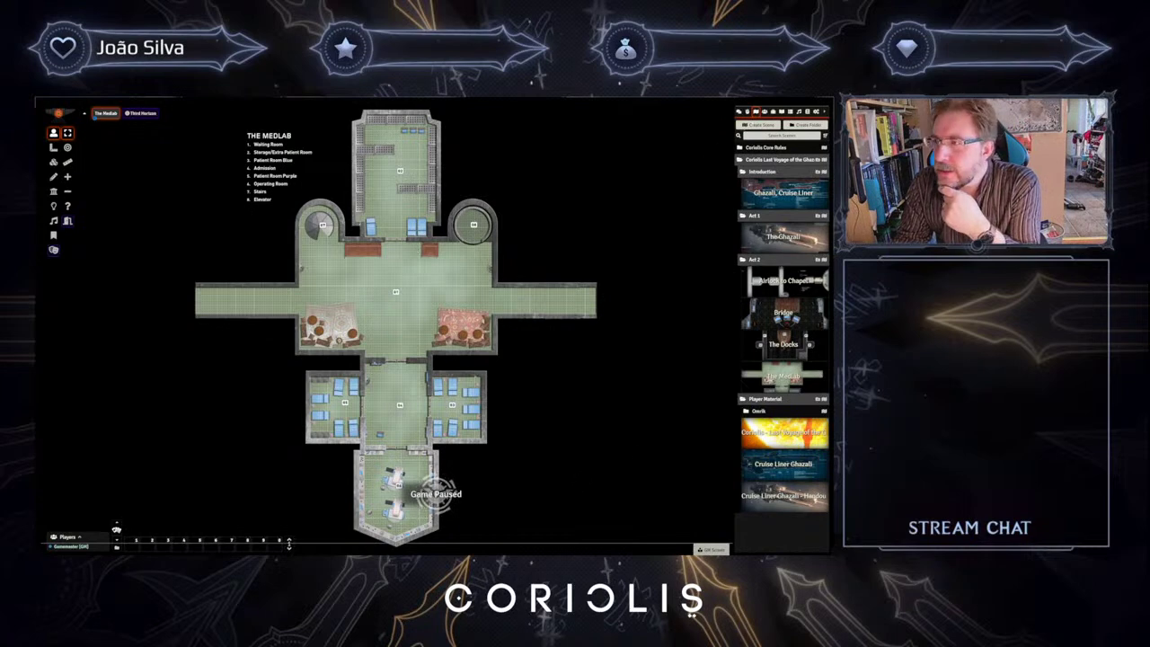
# - Open the Act 1 - Emergency entry from the Act 1 journal folder and review its overview and important facts
pyautogui.click(781, 111)
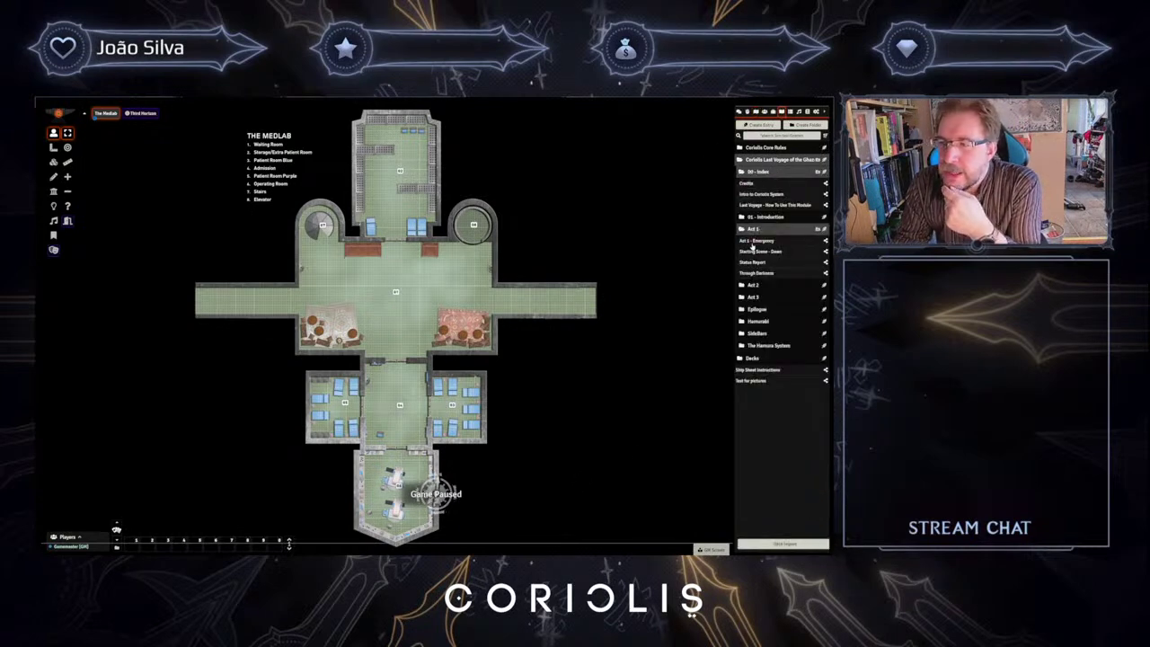
pyautogui.click(756, 242)
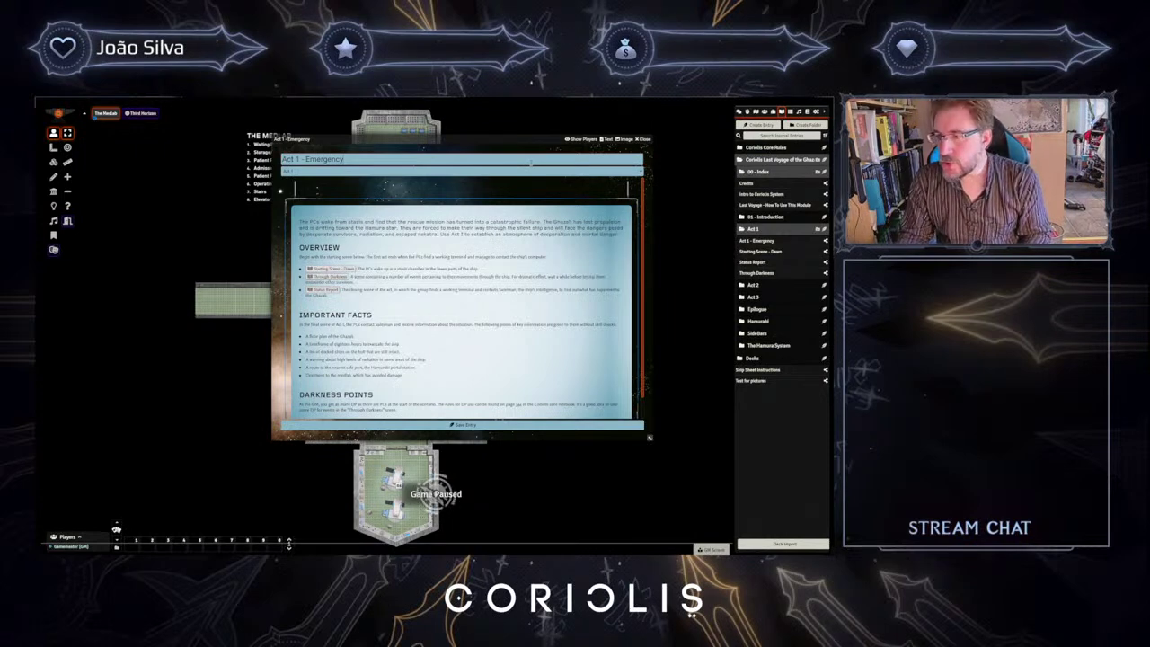
pyautogui.scroll(3, 693, 247)
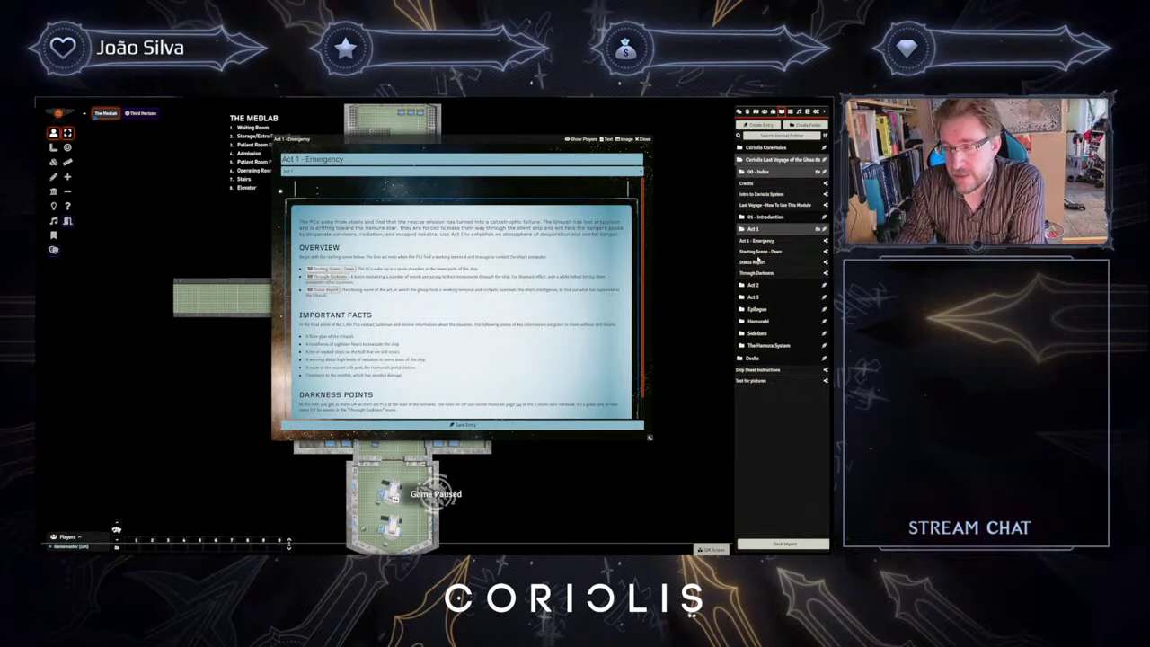
# - Switch from the Act 1 to the Act 2 journal folder and open Act 2 - Survivors in place of Act 1 - Emergency
pyautogui.click(751, 230)
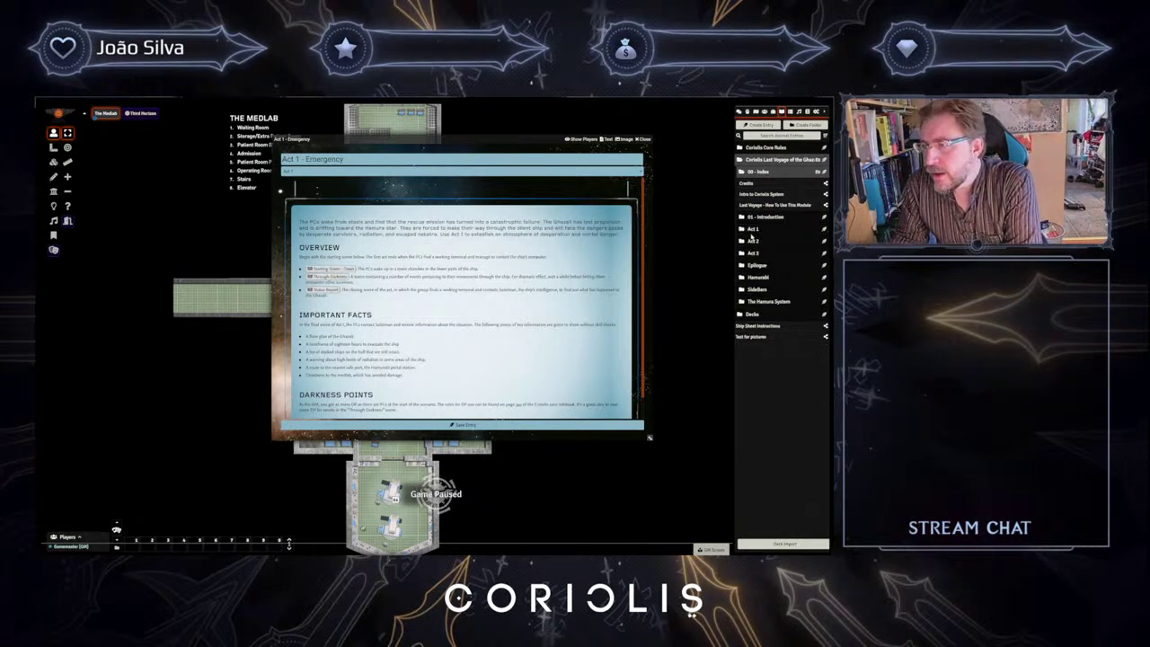
pyautogui.click(753, 242)
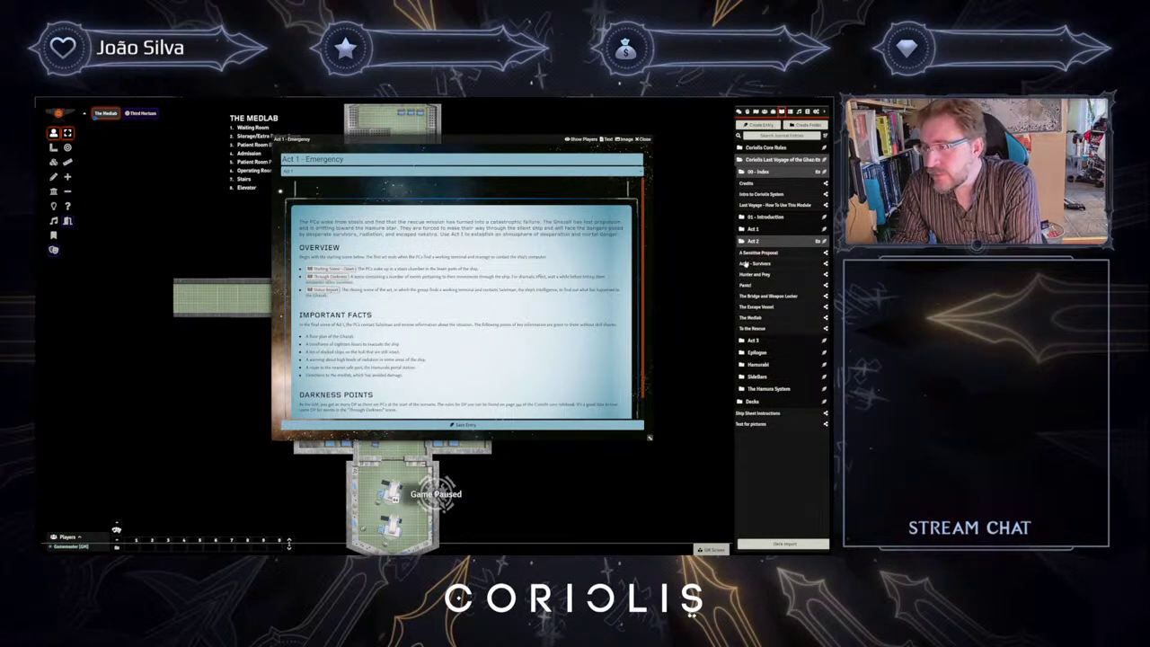
pyautogui.click(748, 264)
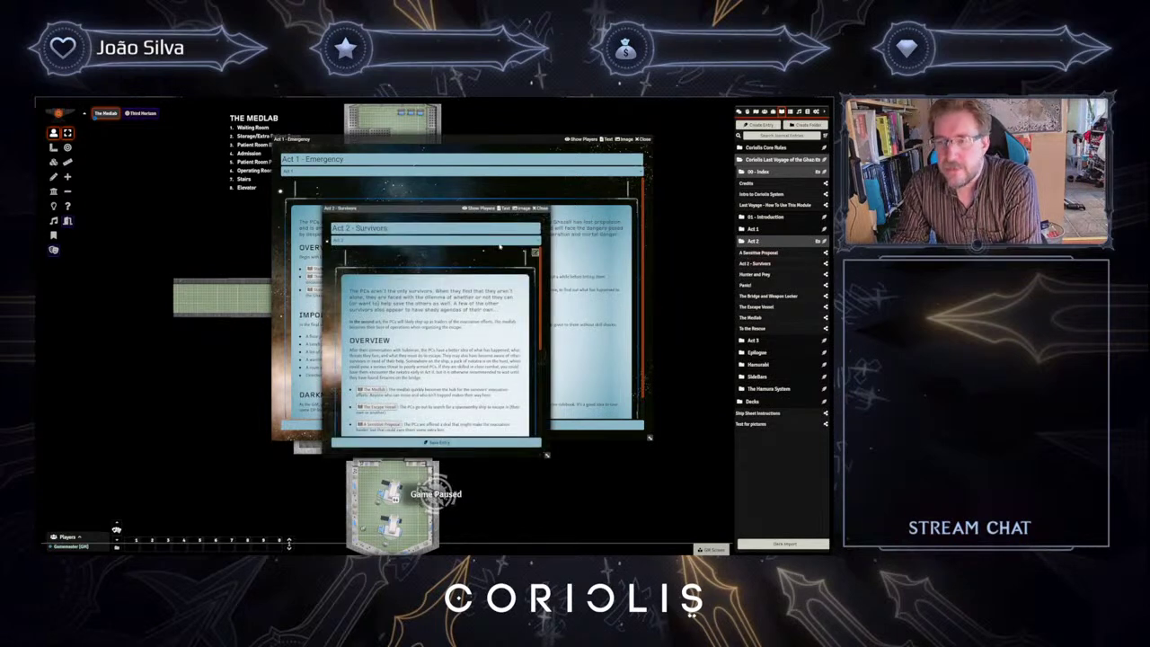
pyautogui.click(644, 140)
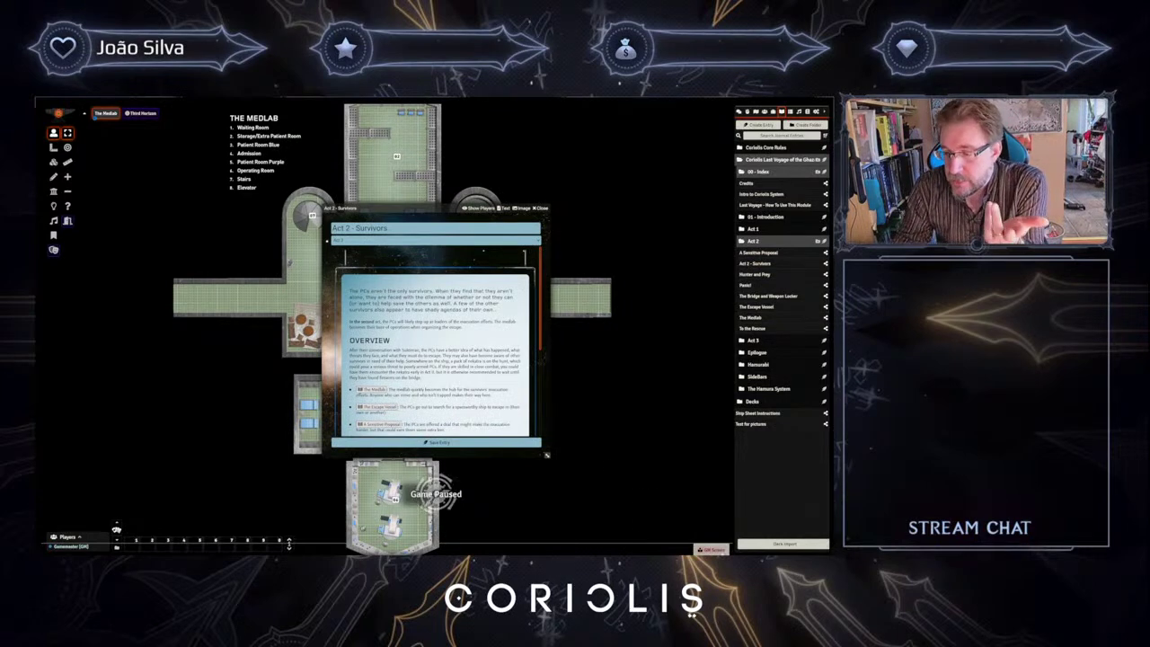
# - View the Act 1 - Emergency entry on the GM Screen, hide the screen again and close the Act 2 - Survivors entry
pyautogui.click(710, 549)
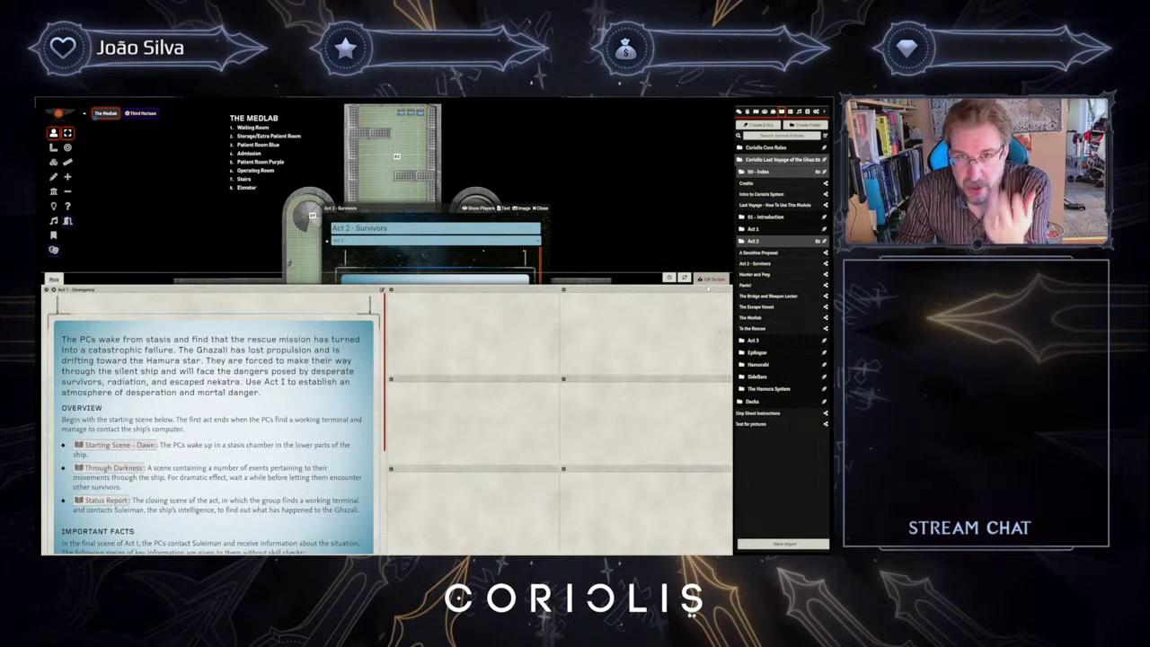
pyautogui.click(710, 278)
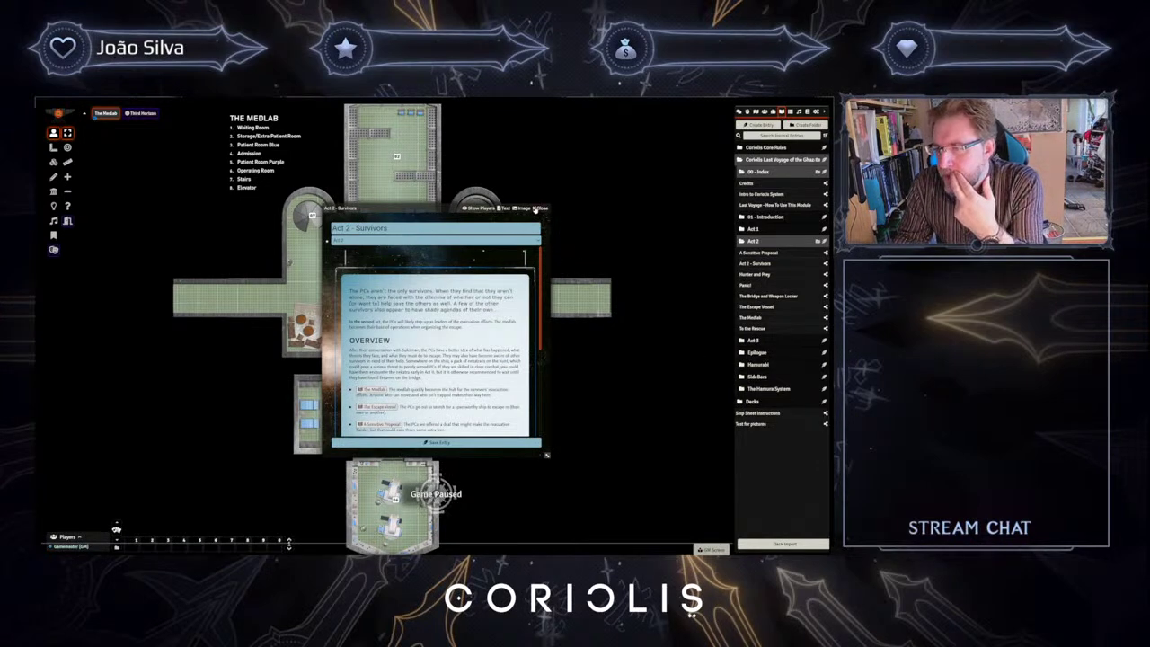
pyautogui.click(537, 209)
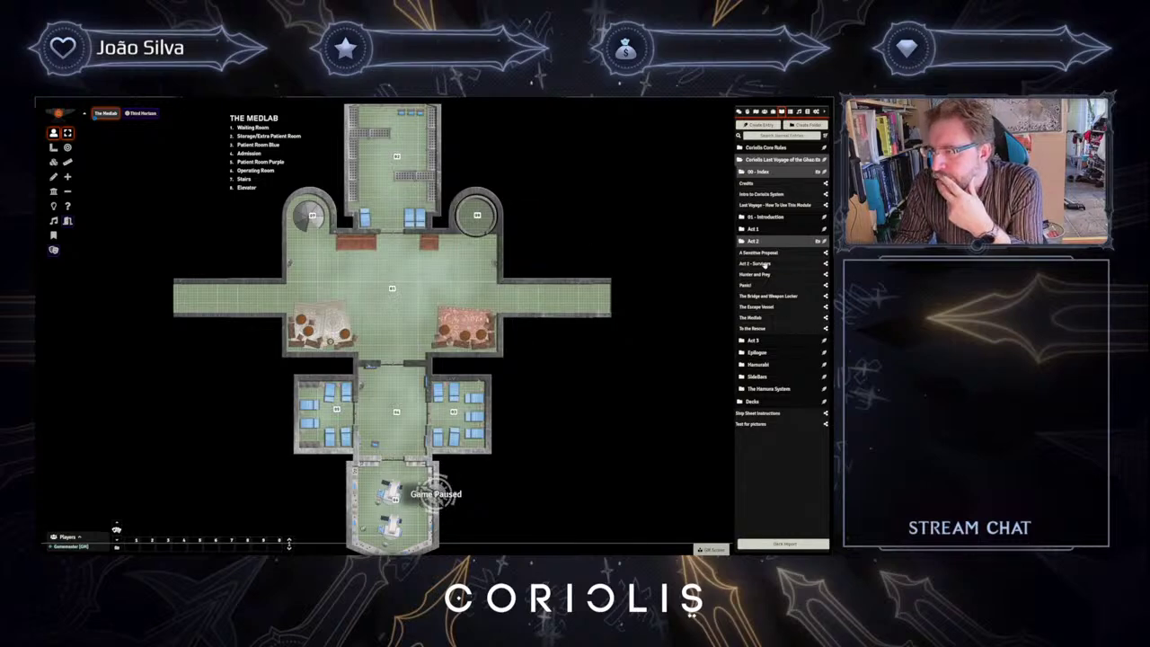
# - View the Panic! entry from the Act 2 journal folder and close it
pyautogui.click(748, 286)
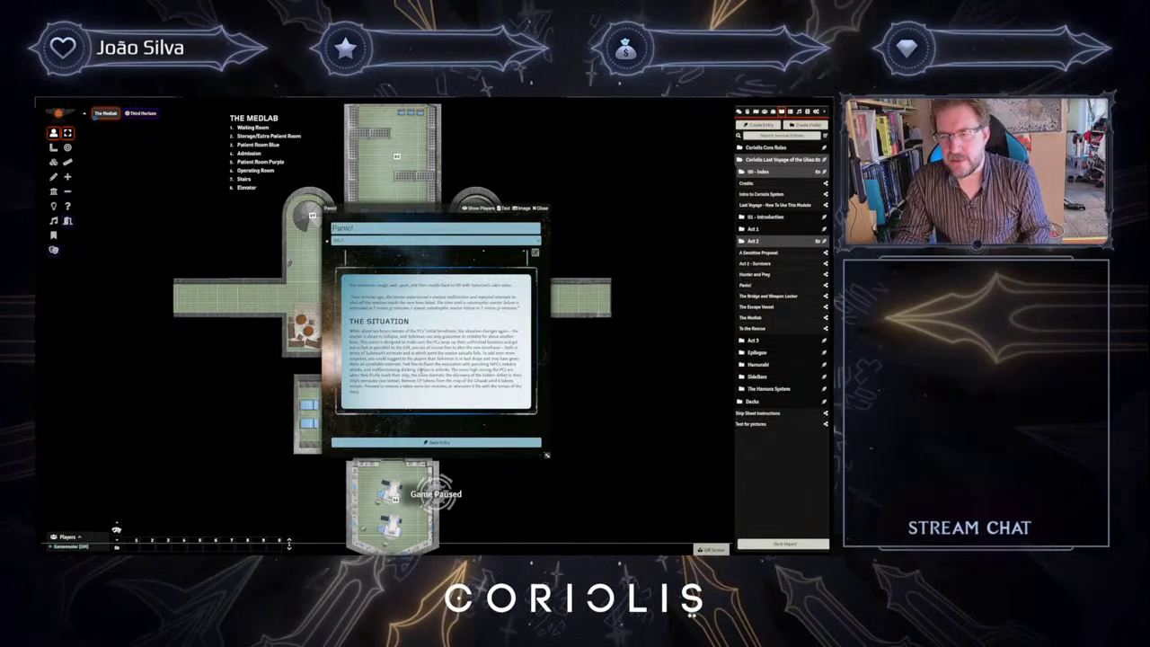
pyautogui.press('Escape')
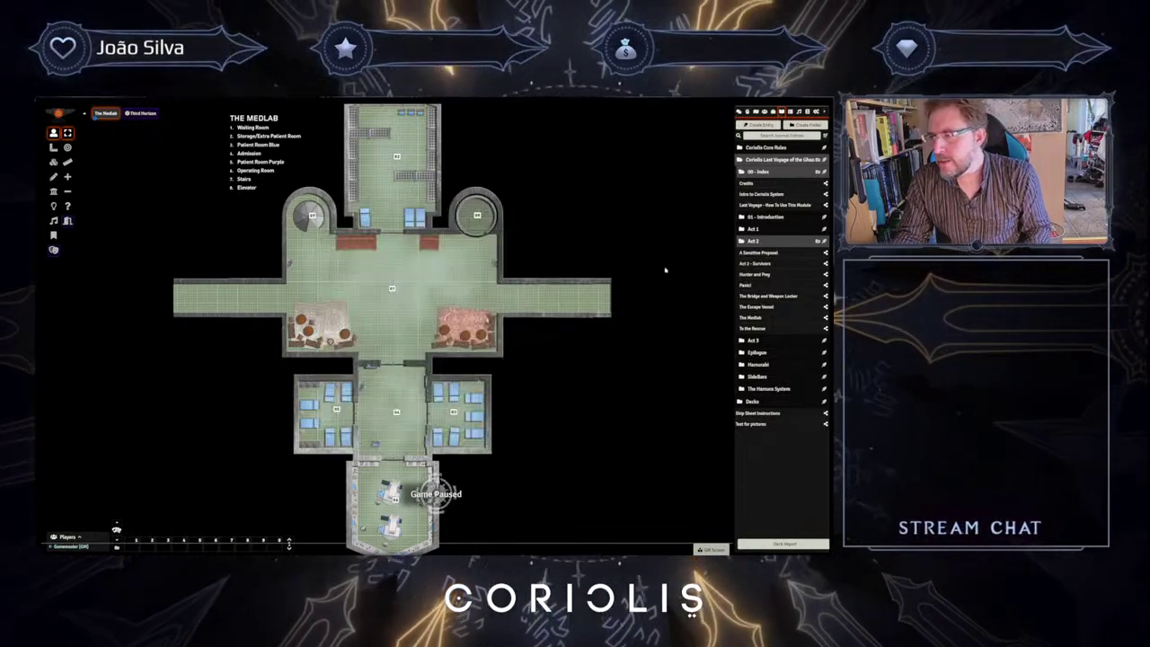
# - Open The Bridge and Weapon Locker entry, review its text and illustration in an enlarged window, and switch it to image view
pyautogui.click(765, 296)
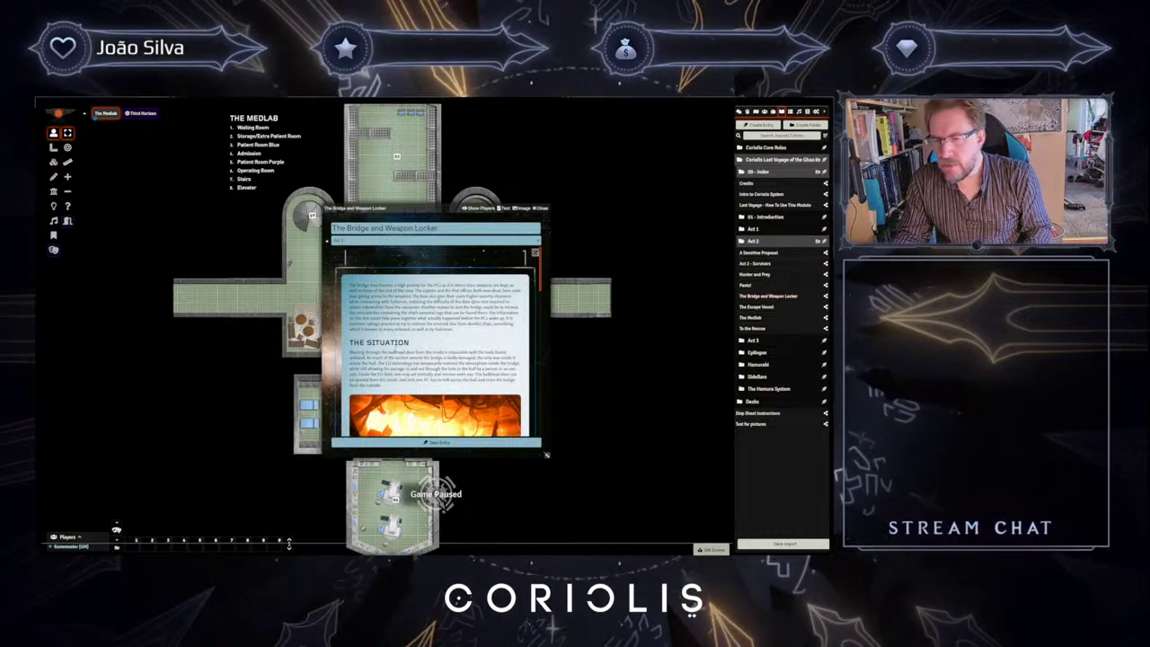
pyautogui.moveTo(416, 208); pyautogui.dragTo(265, 156)
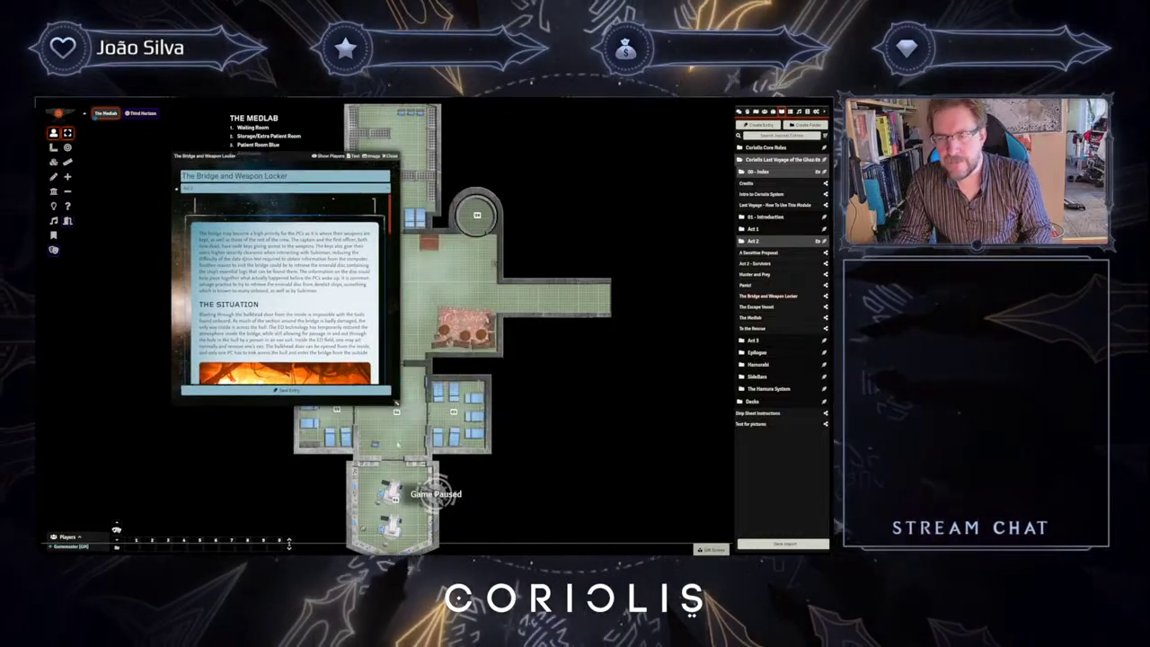
pyautogui.moveTo(397, 401); pyautogui.dragTo(663, 501)
pyautogui.scroll(-2, 418, 341)
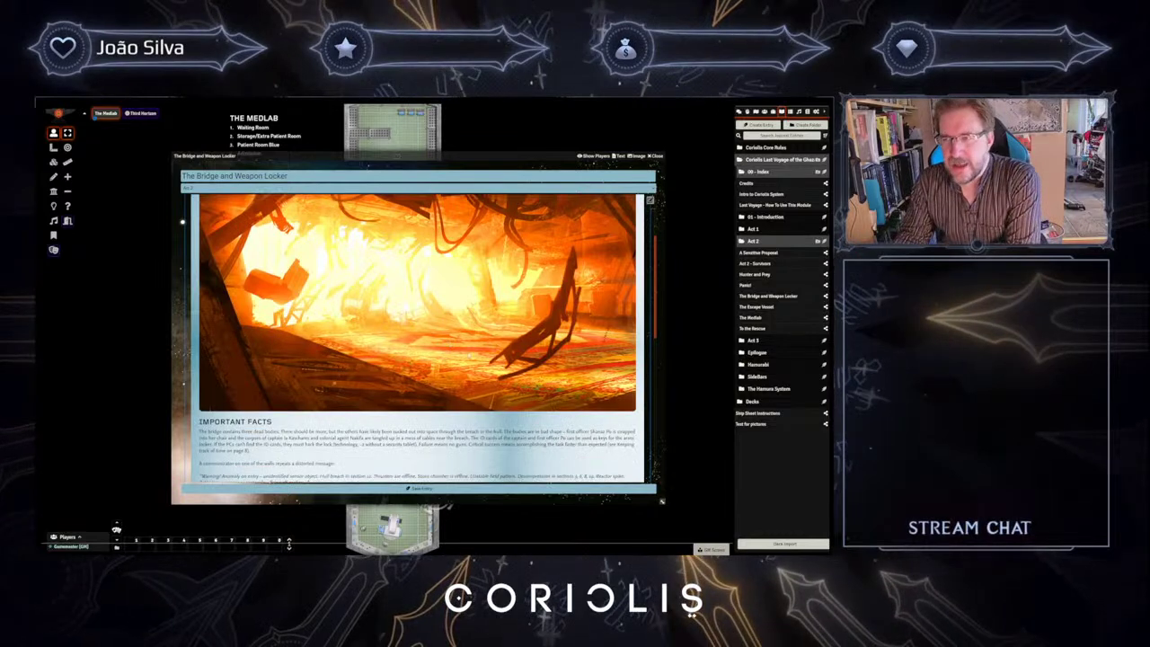
pyautogui.scroll(2, 418, 340)
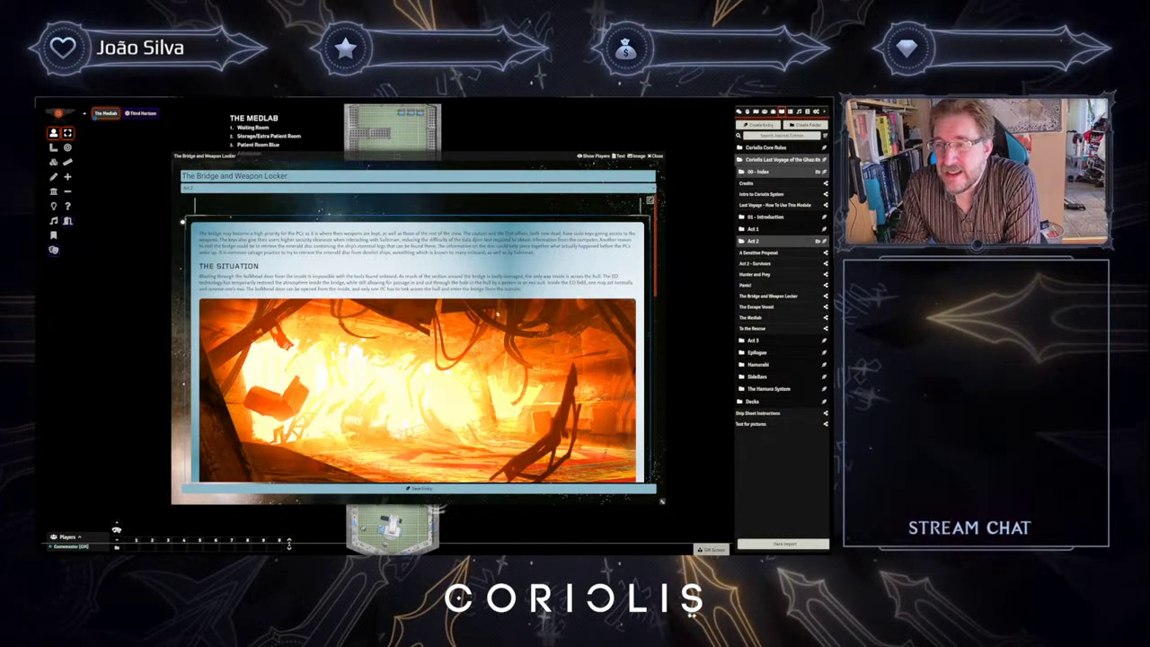
pyautogui.click(650, 156)
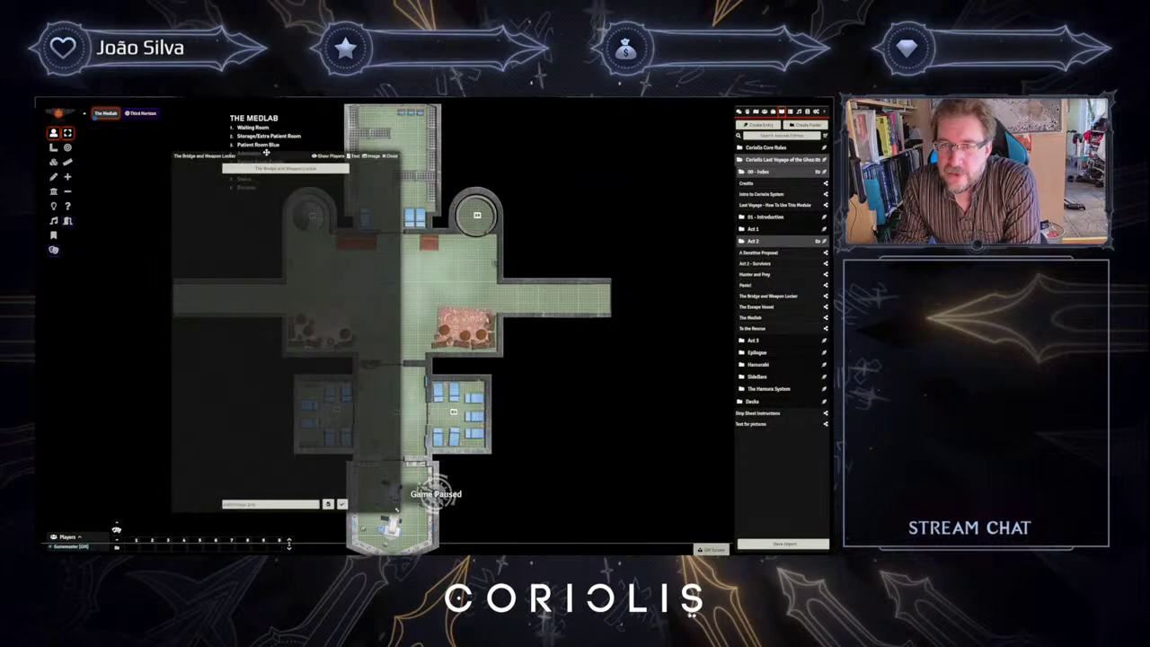
# - Return The Bridge and Weapon Locker entry to text view, review its content and close it
pyautogui.moveTo(266, 155); pyautogui.dragTo(461, 138)
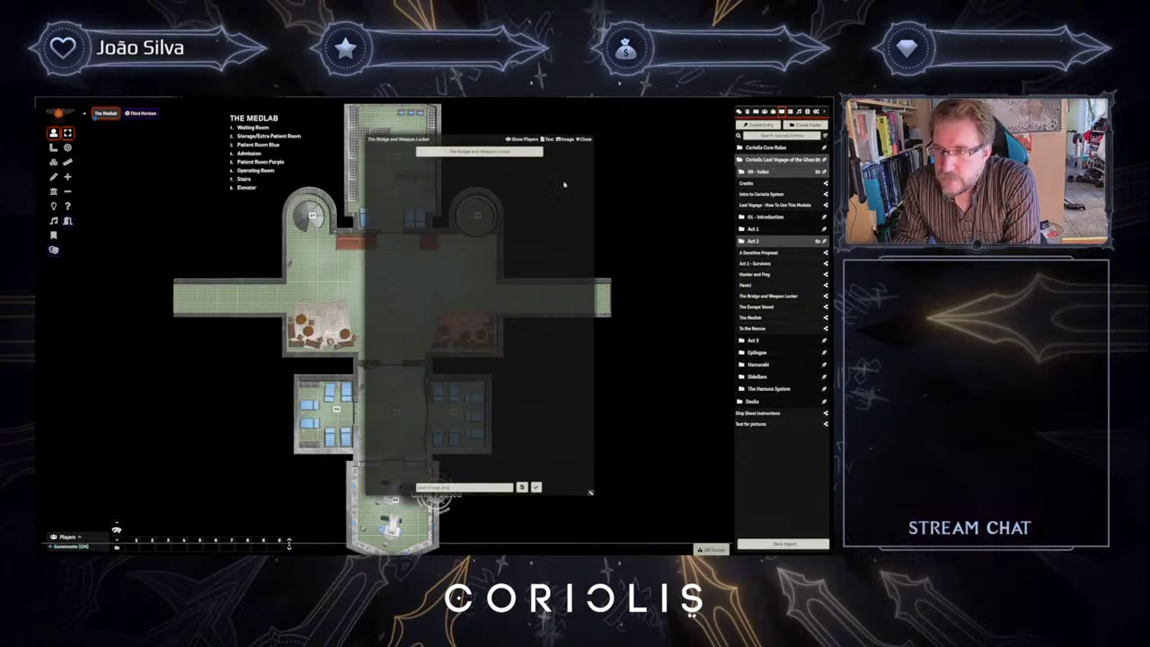
pyautogui.click(546, 140)
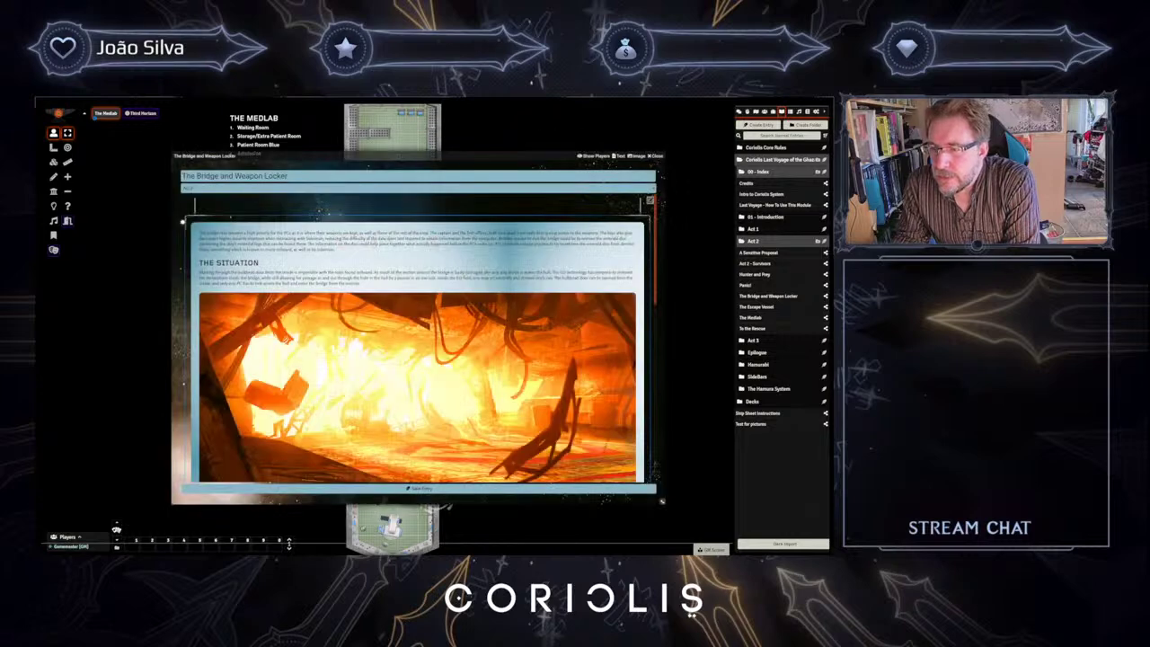
pyautogui.scroll(-10, 417, 341)
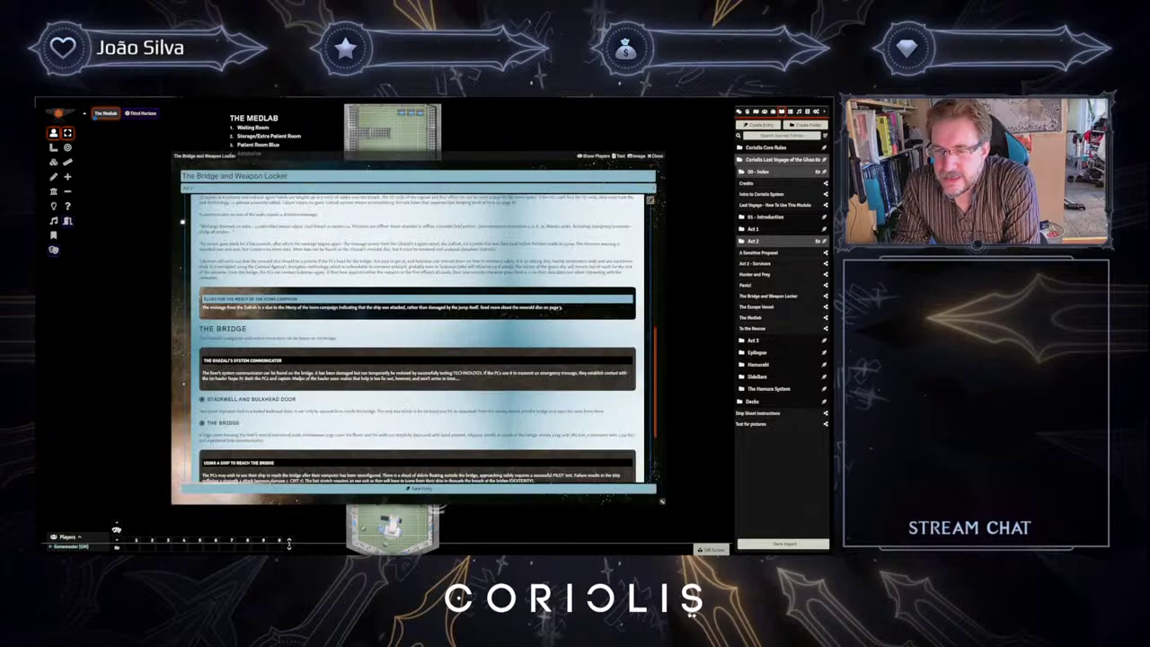
pyautogui.scroll(7, 417, 342)
pyautogui.click(657, 157)
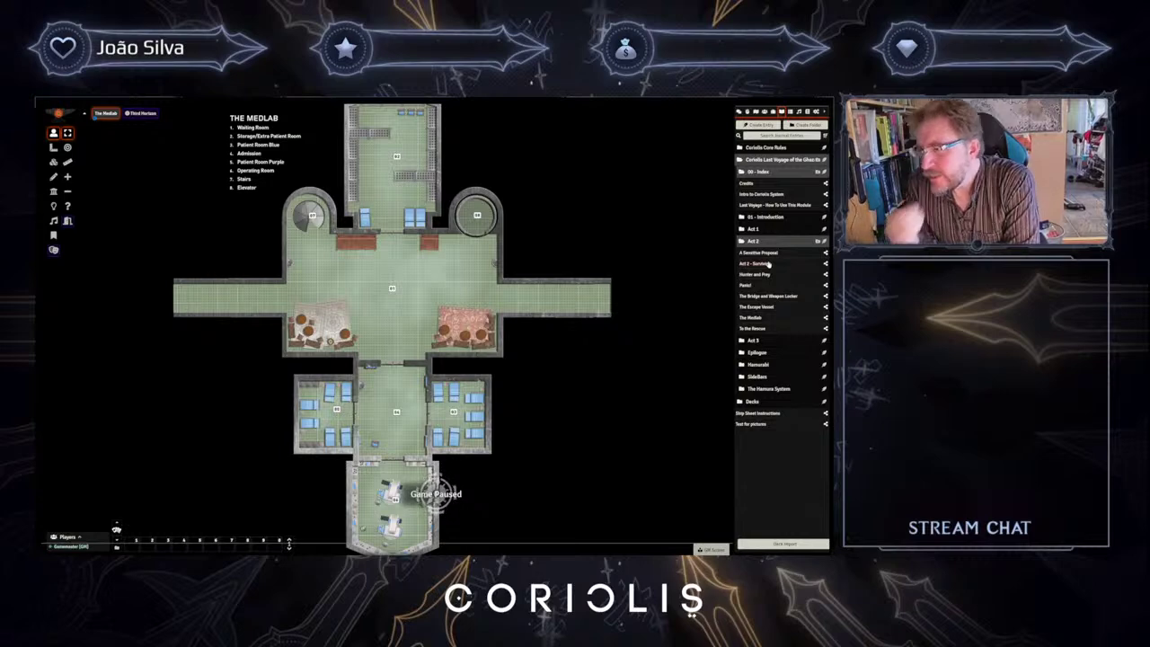
# - Expand the 01 - Introduction journal folder, view the Background section of the Introduction entry and close the entry
pyautogui.click(765, 217)
pyautogui.click(765, 229)
pyautogui.scroll(-5, 531, 341)
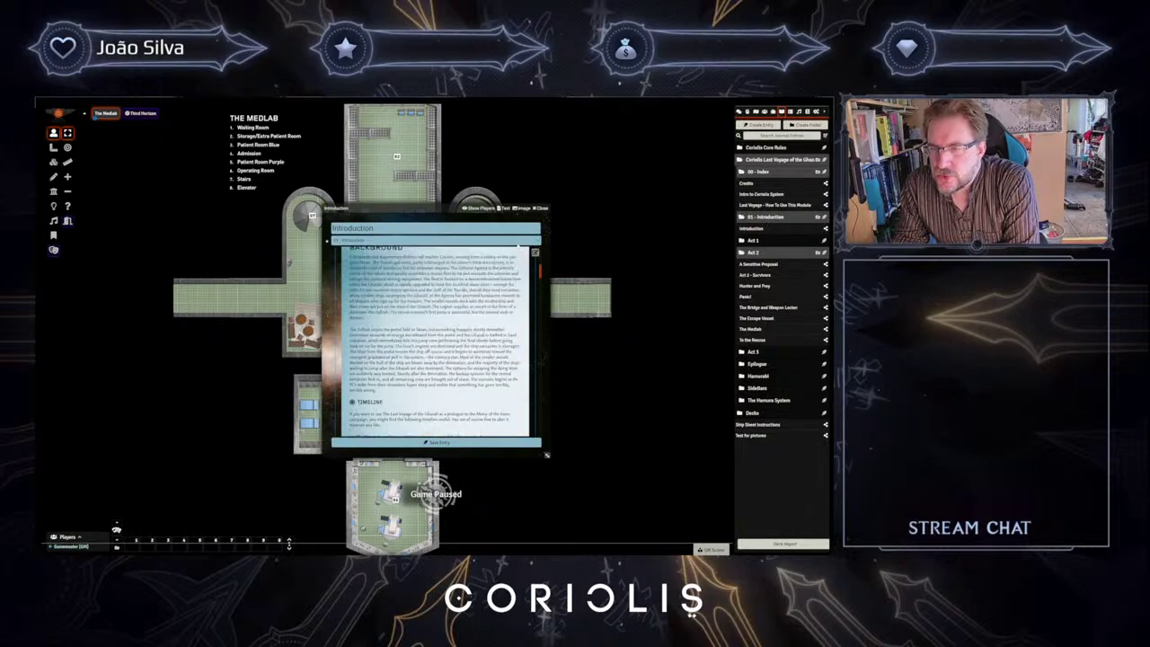
pyautogui.press('Escape')
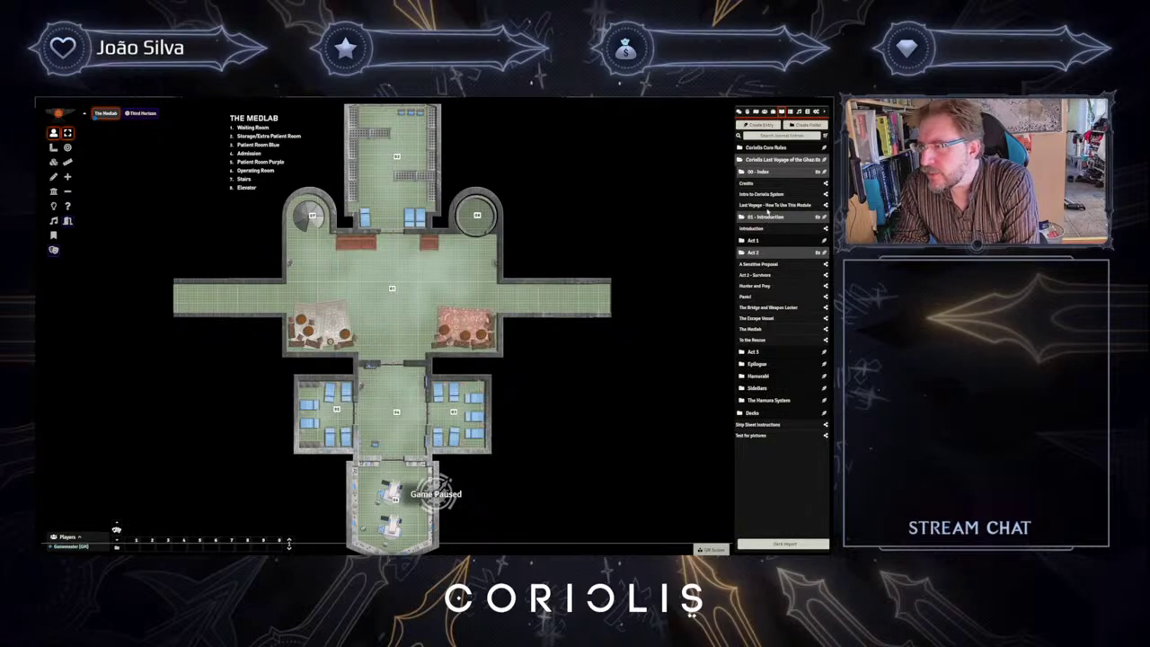
# - Review the Last Voyage - How To Use This Module entry, highlight the Artwork sentence about the images folder, and close it
pyautogui.click(777, 206)
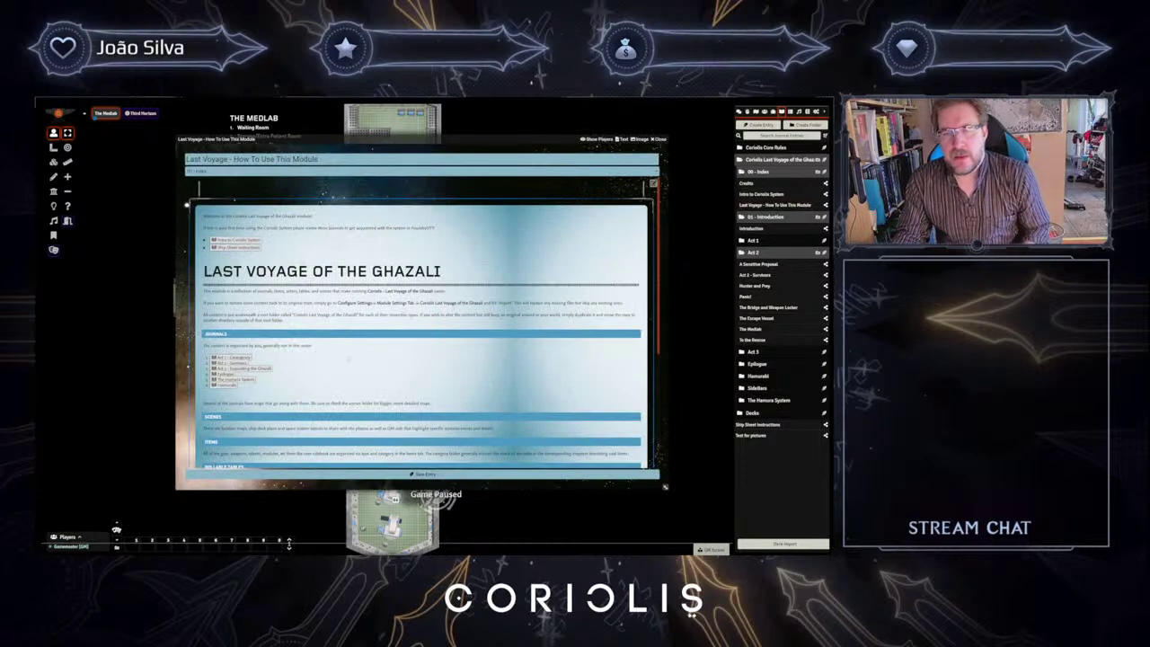
pyautogui.scroll(-3, 423, 323)
pyautogui.scroll(3, 348, 359)
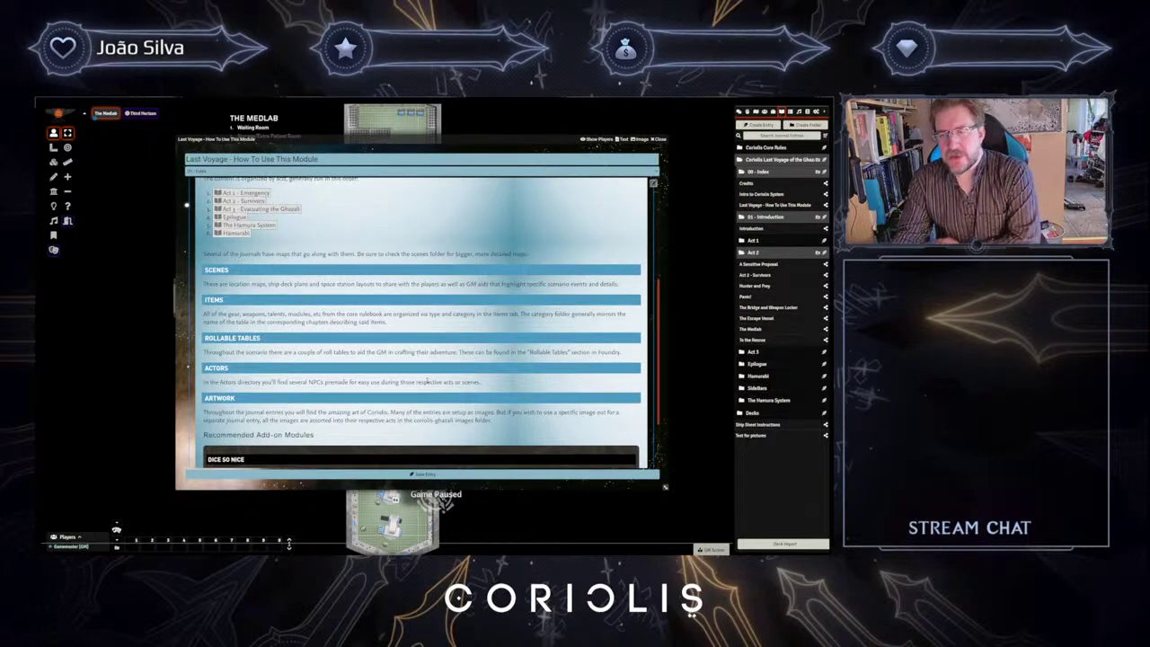
pyautogui.scroll(-2, 427, 382)
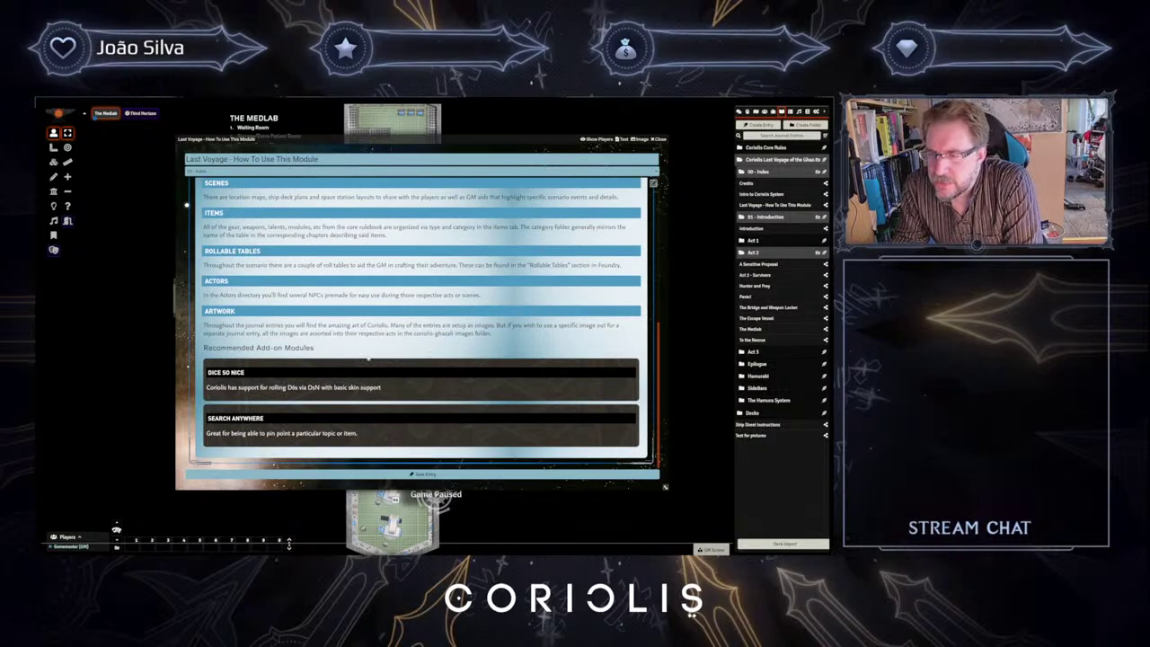
pyautogui.moveTo(271, 332); pyautogui.dragTo(498, 338)
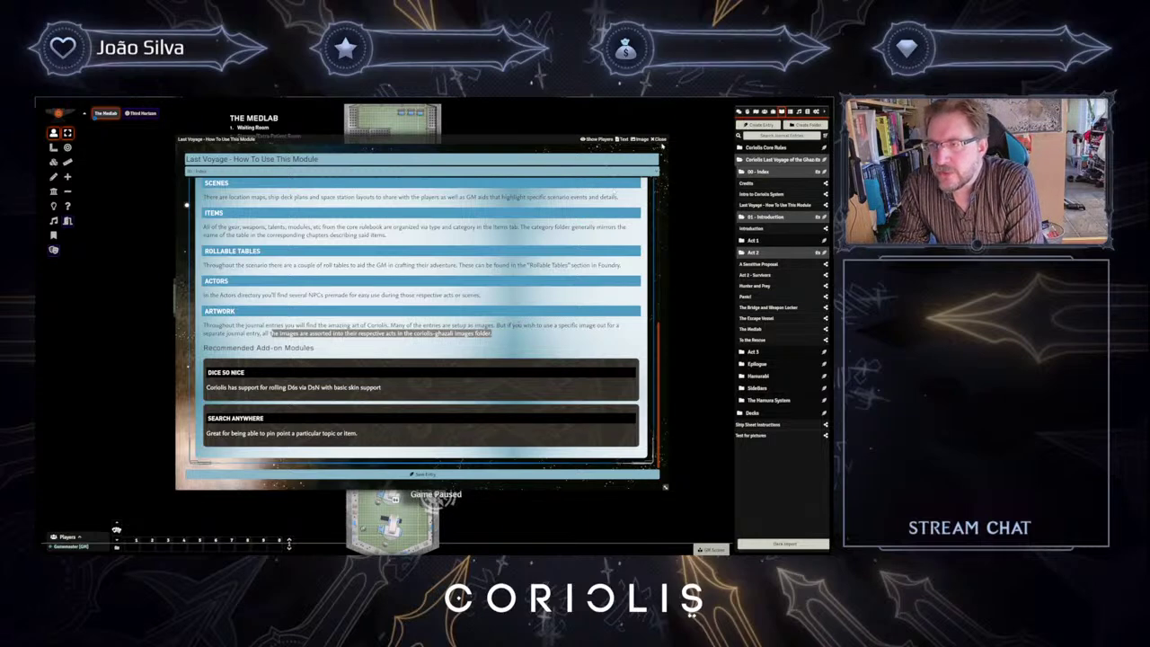
pyautogui.click(660, 141)
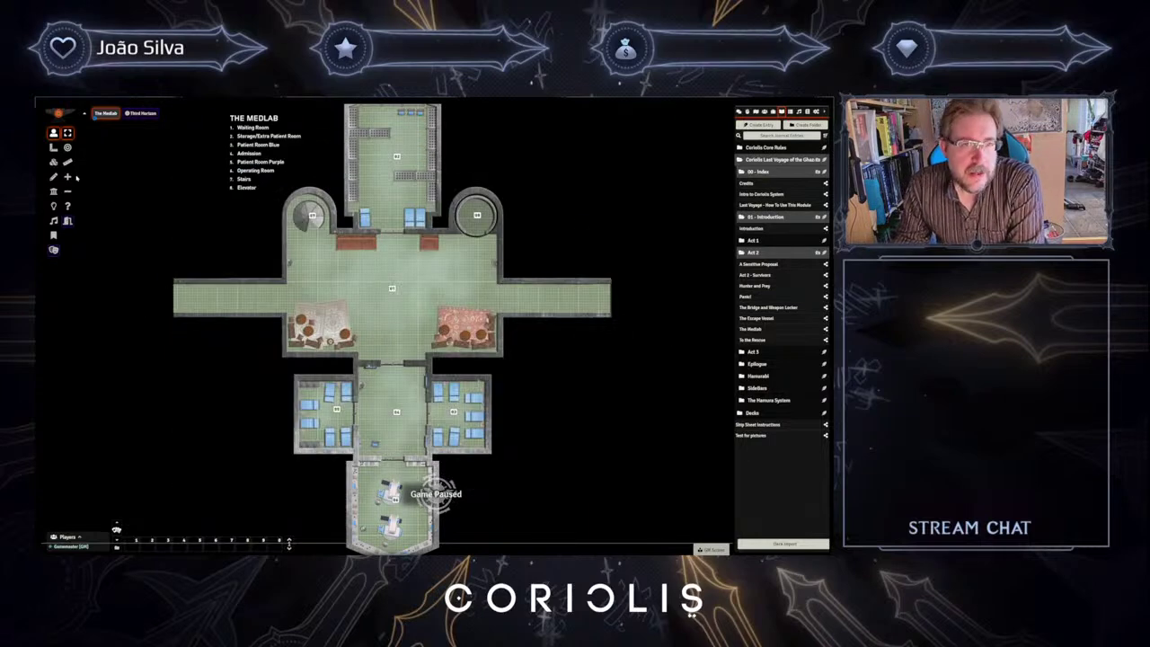
# - Open the tile image browser and go to the images folder of the coriolis-ghazali module in the user data
pyautogui.click(54, 162)
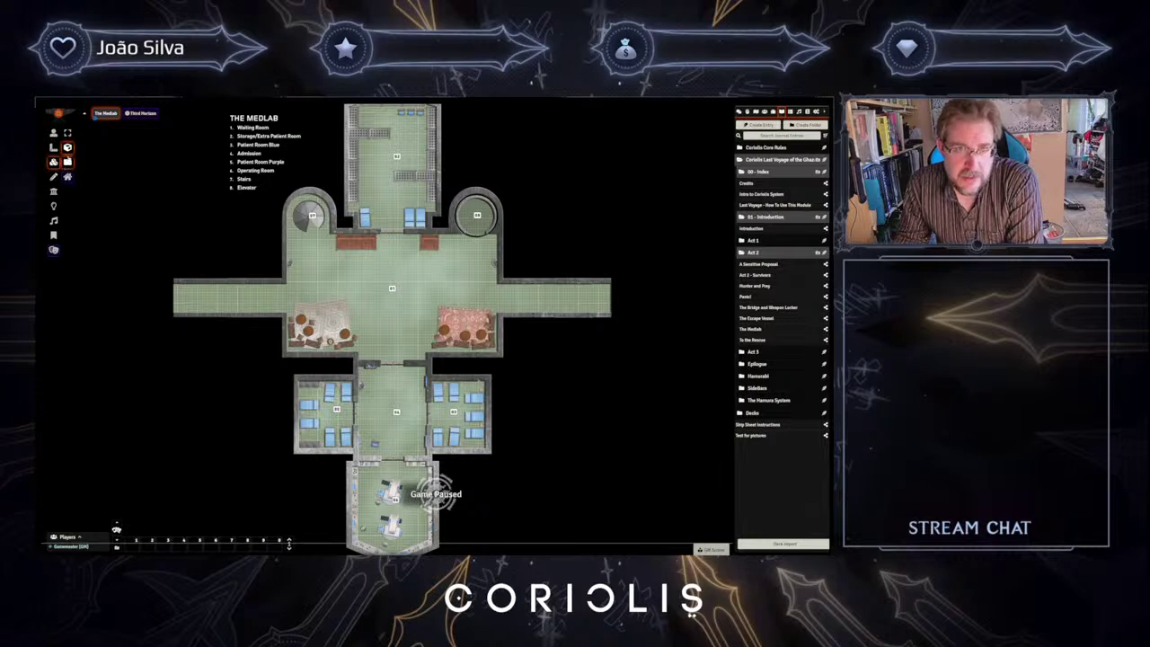
pyautogui.click(67, 162)
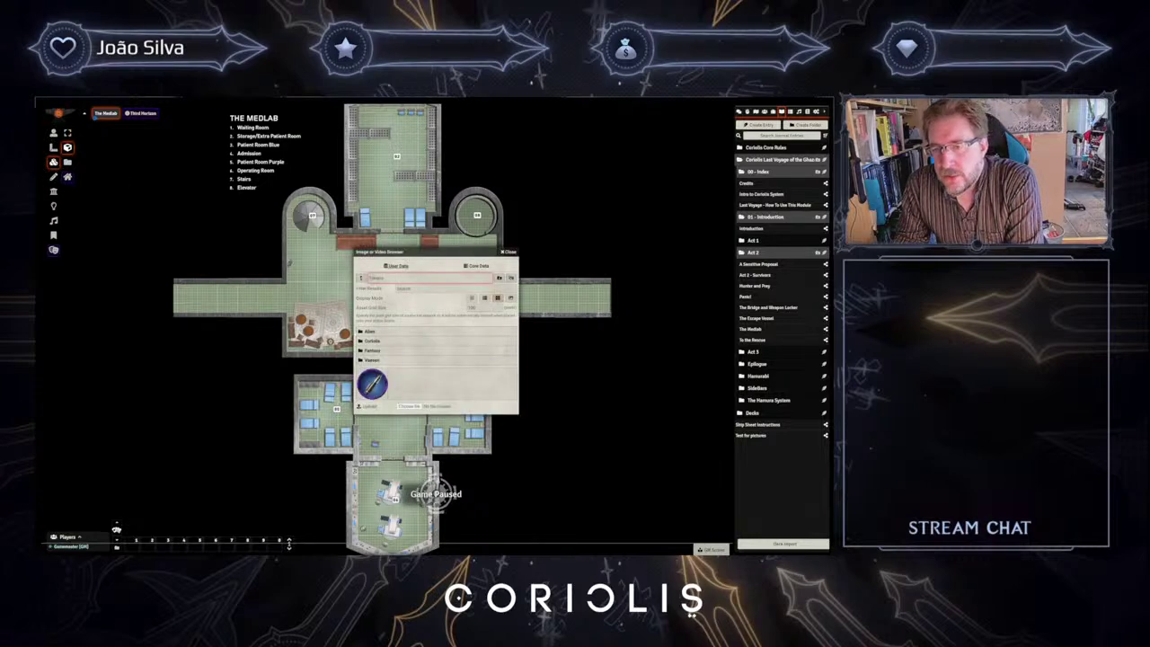
pyautogui.click(477, 266)
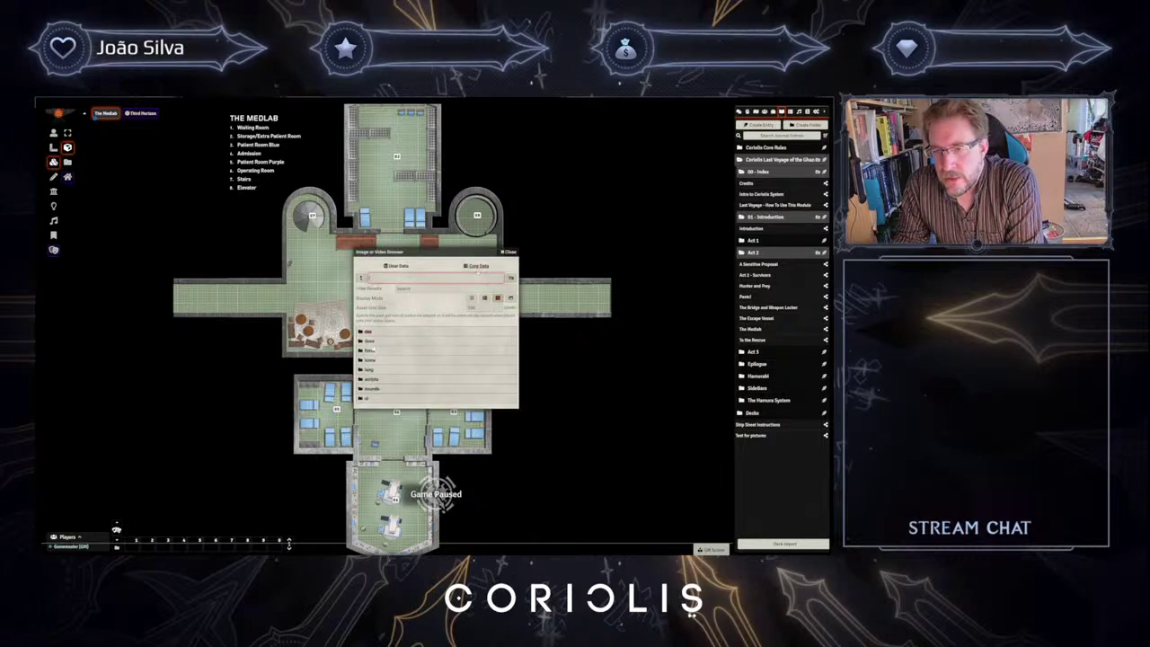
pyautogui.click(398, 266)
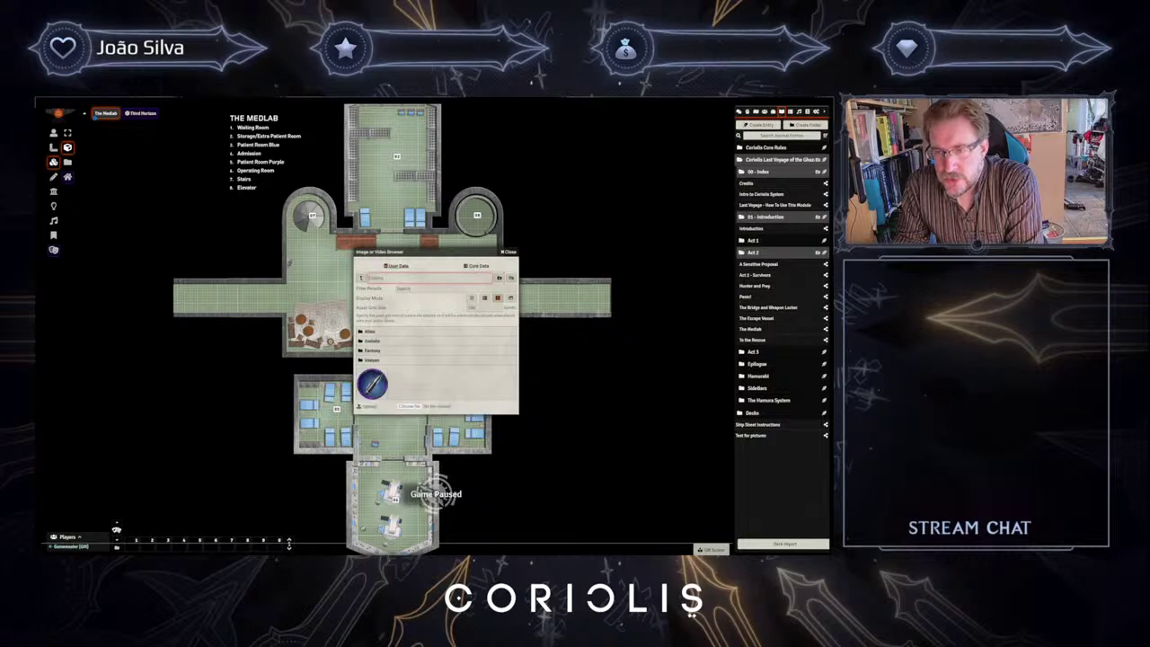
pyautogui.click(361, 278)
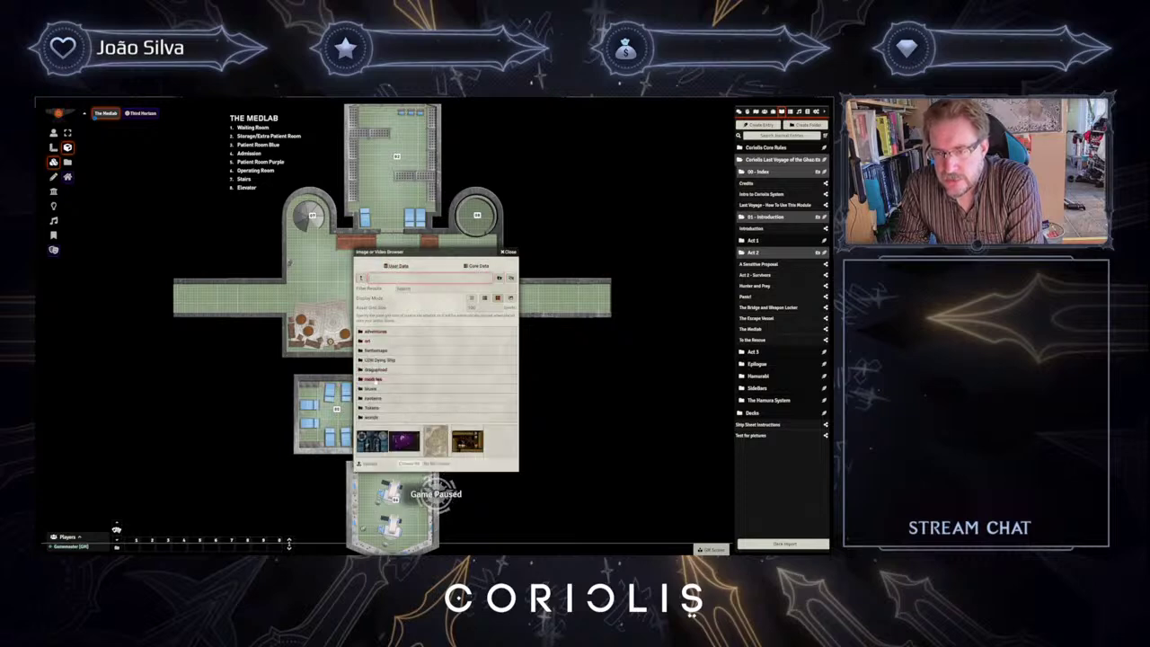
pyautogui.click(367, 379)
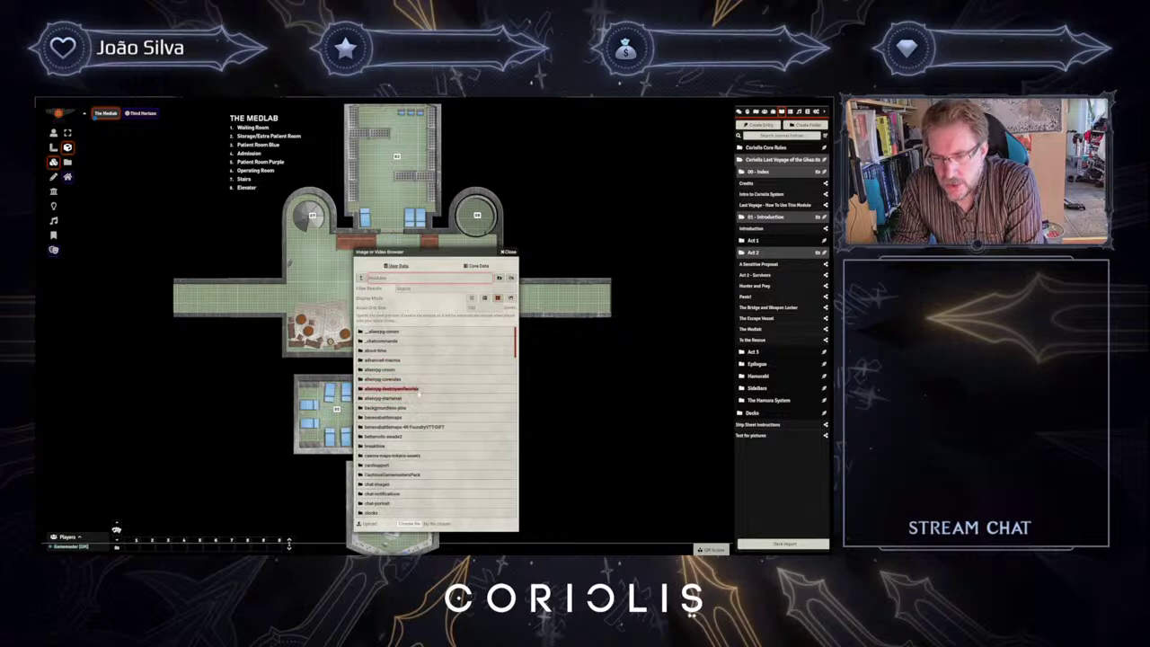
pyautogui.scroll(-3, 395, 461)
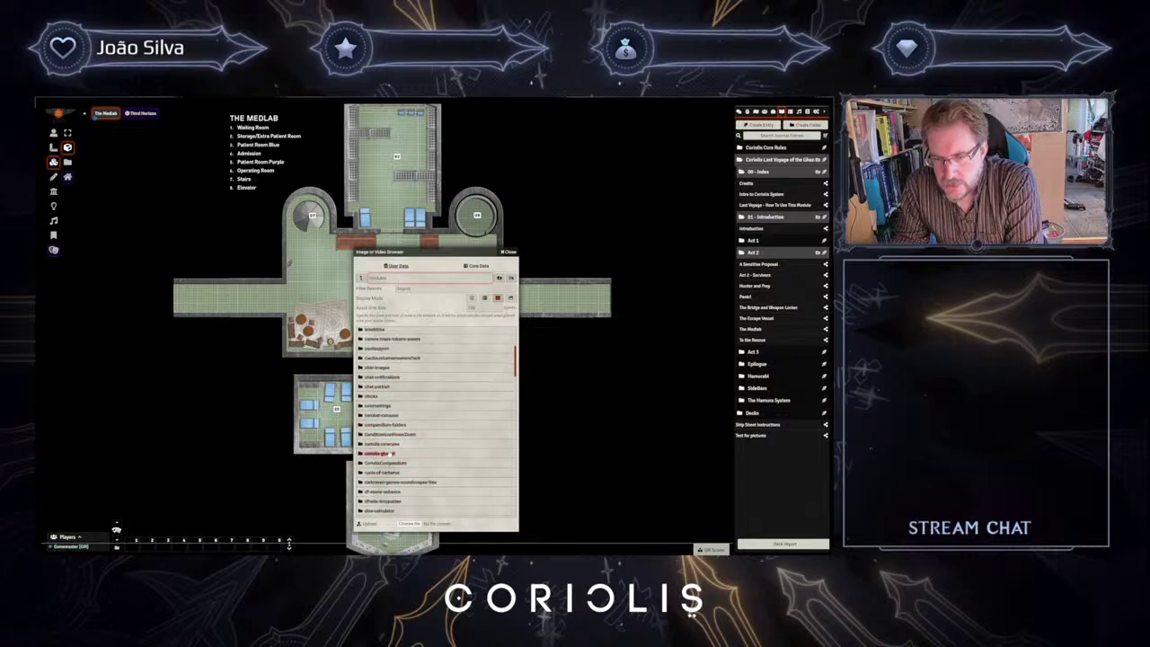
pyautogui.click(377, 453)
pyautogui.click(369, 341)
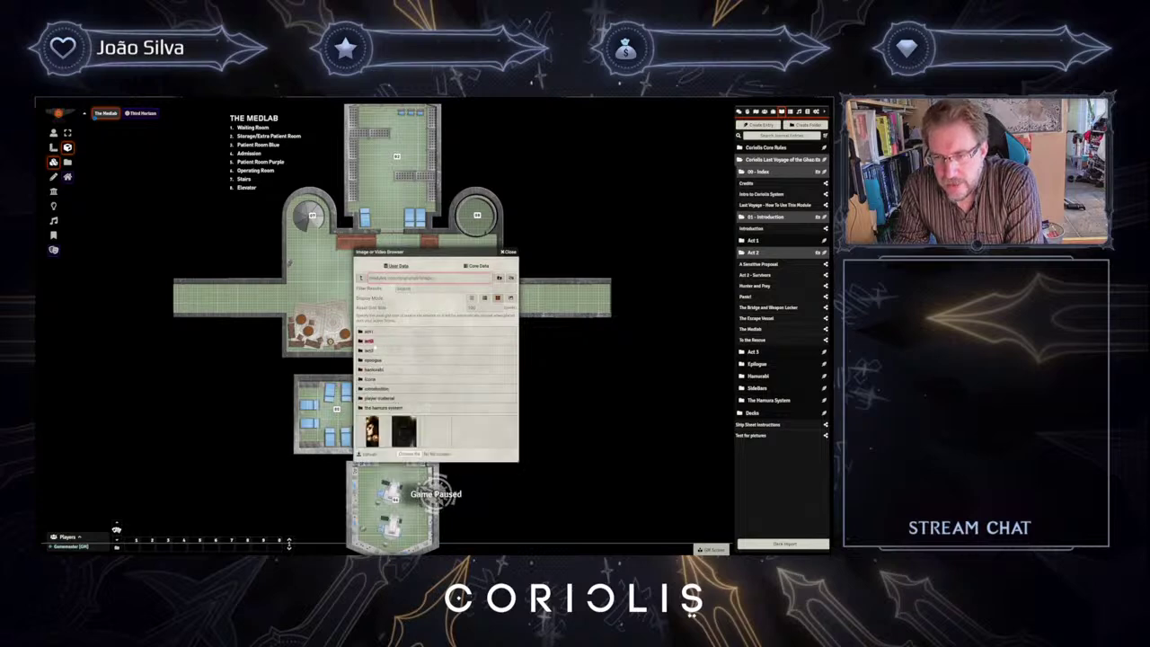
# - View the artwork in the act1 and act2 image folders and move the browser window off the map
pyautogui.click(368, 332)
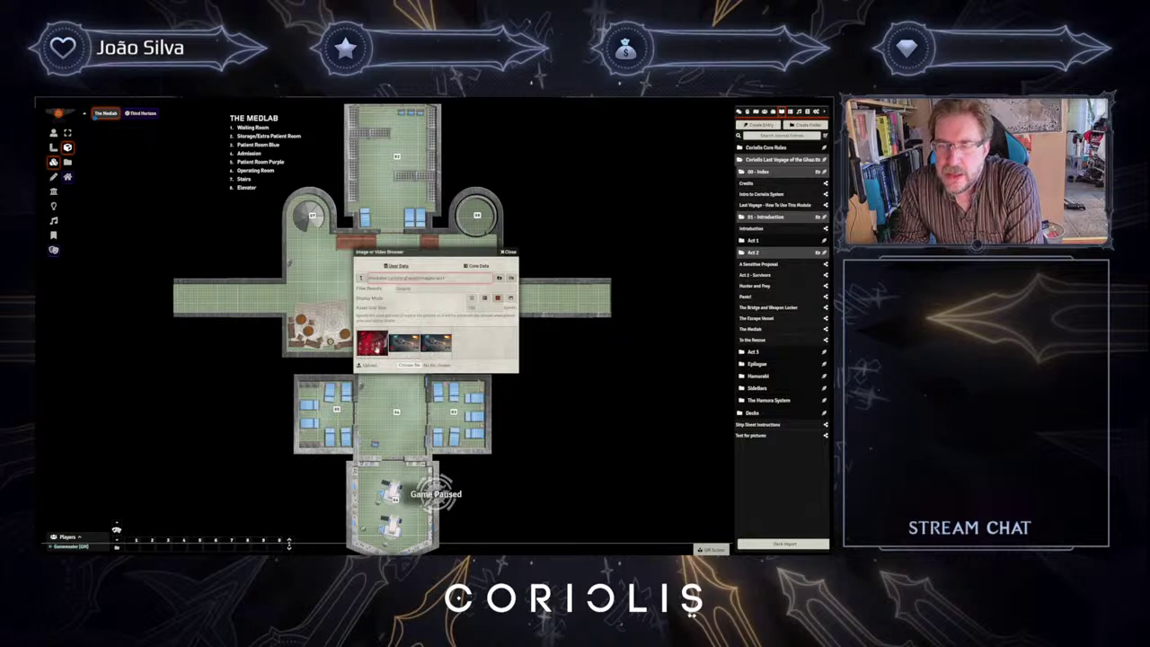
pyautogui.click(362, 277)
pyautogui.click(366, 341)
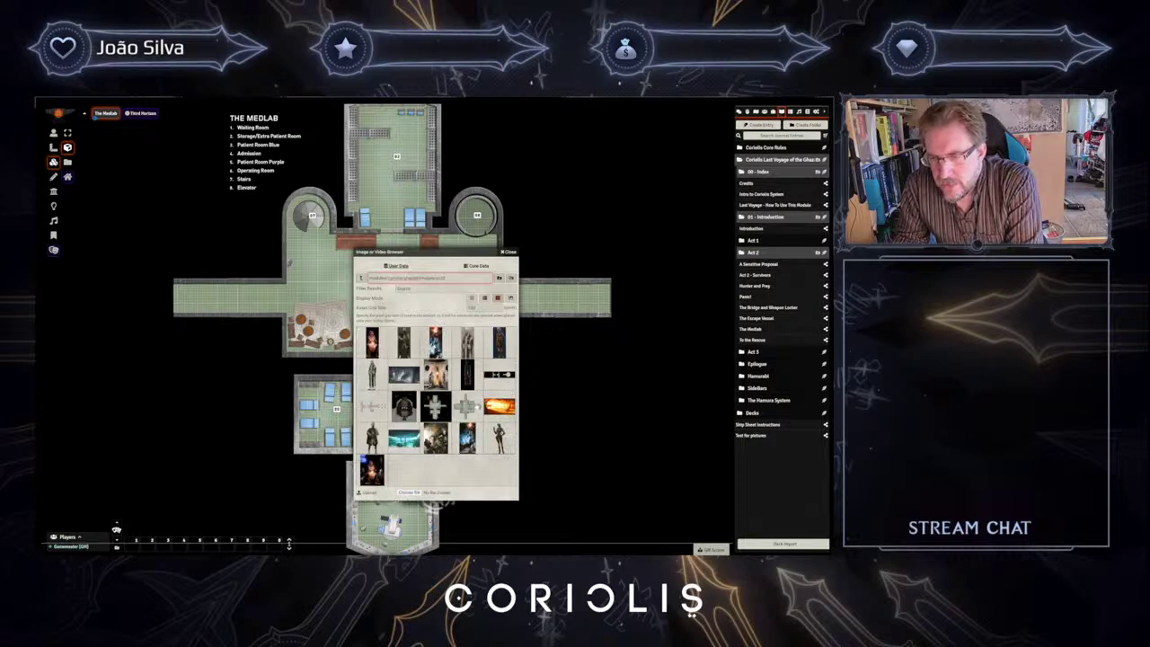
pyautogui.moveTo(416, 256); pyautogui.dragTo(589, 188)
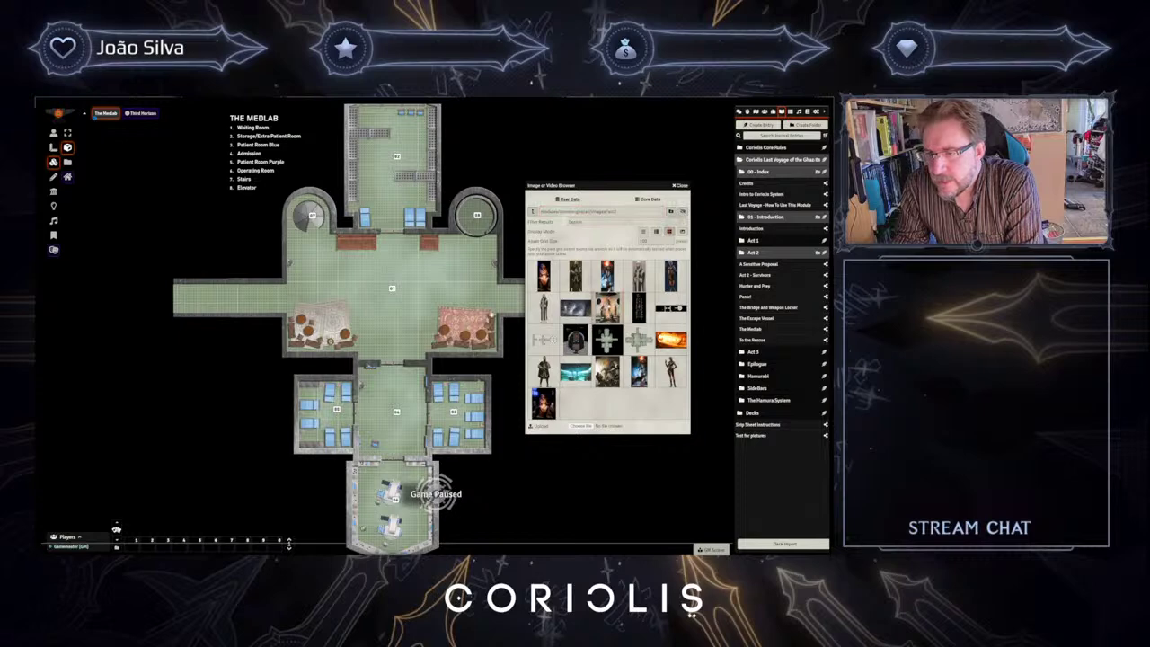
pyautogui.doubleClick(392, 289)
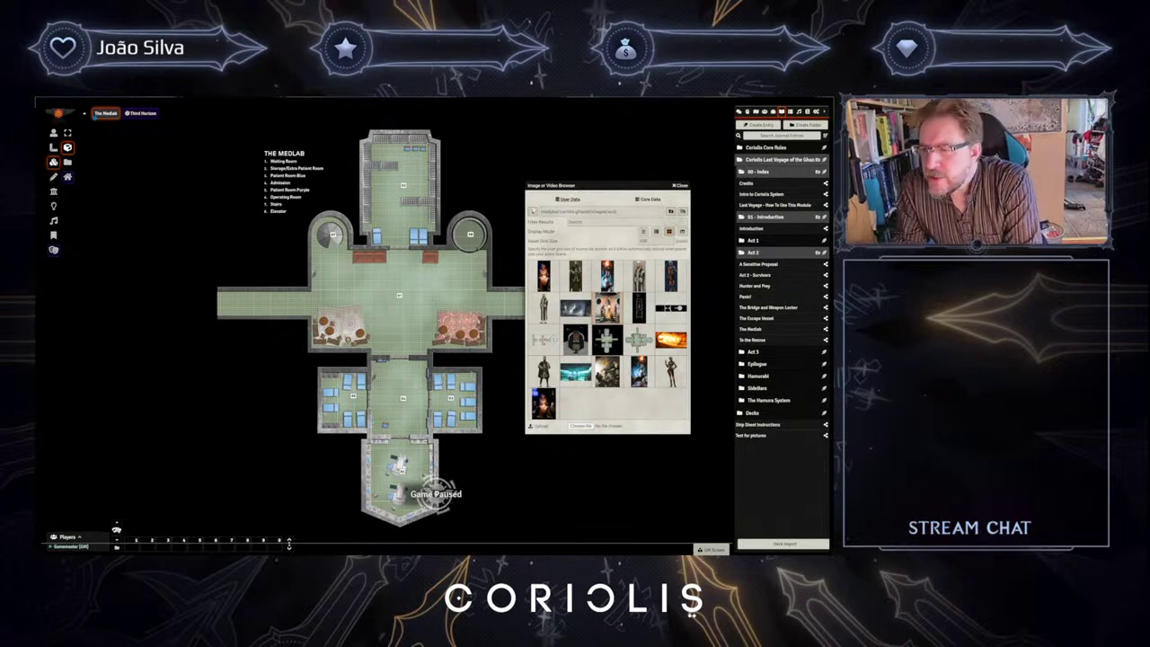
# - Go back up to the modules folder and open the images folder of the coriolis-corerules module
pyautogui.click(532, 211)
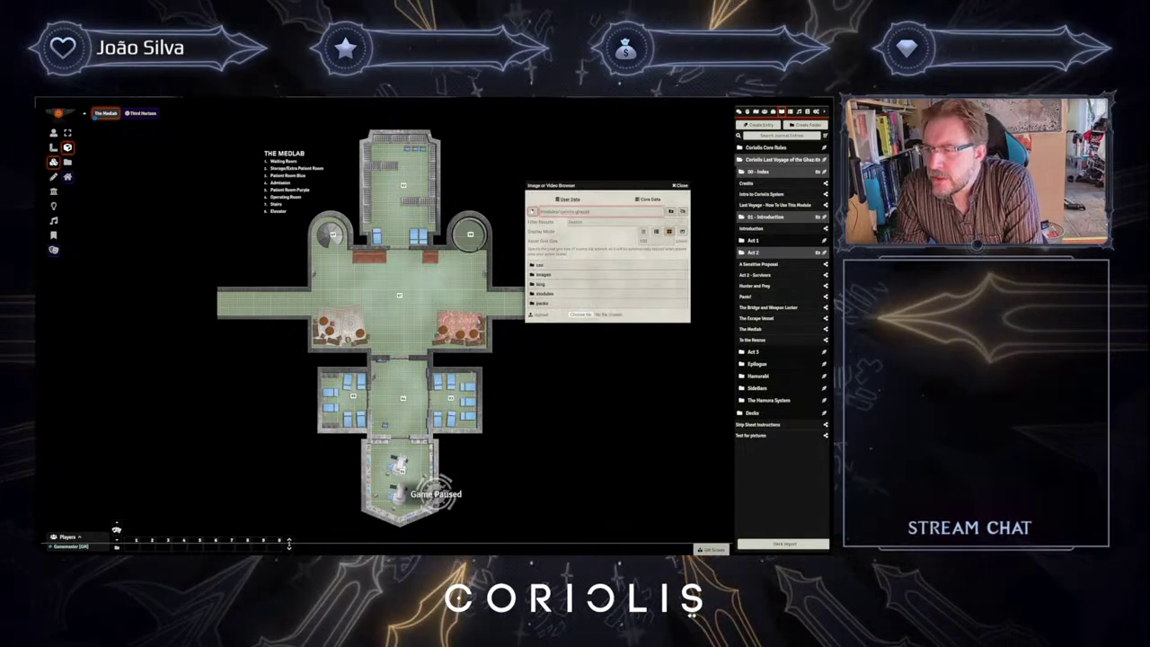
pyautogui.click(532, 211)
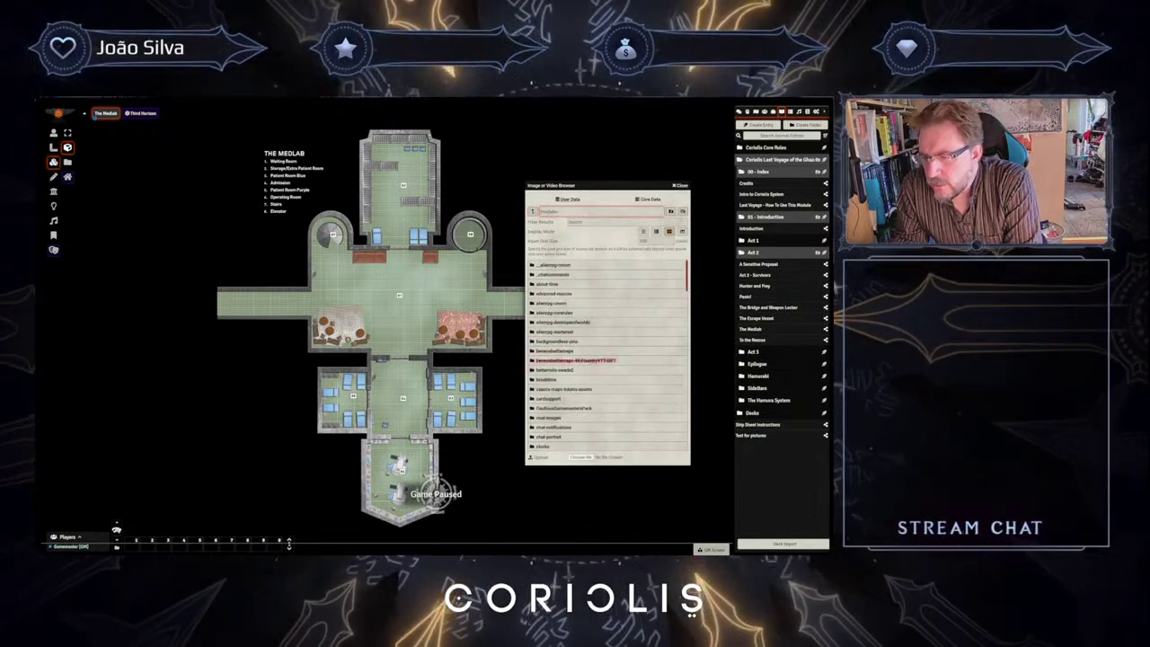
pyautogui.scroll(-2, 564, 390)
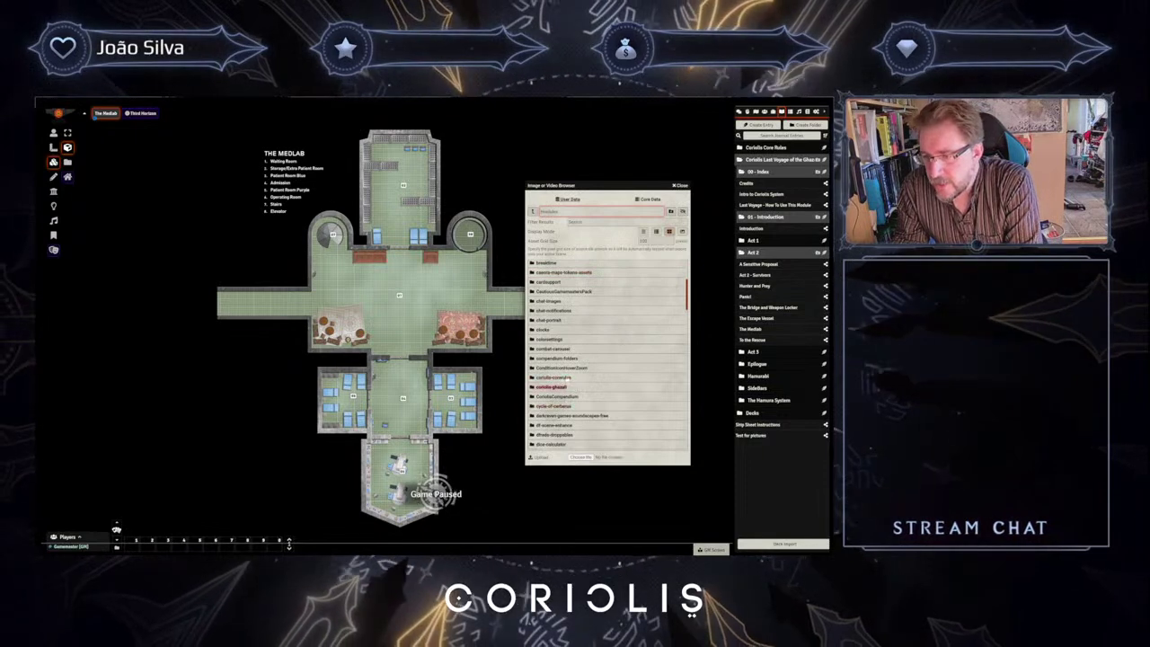
pyautogui.click(552, 386)
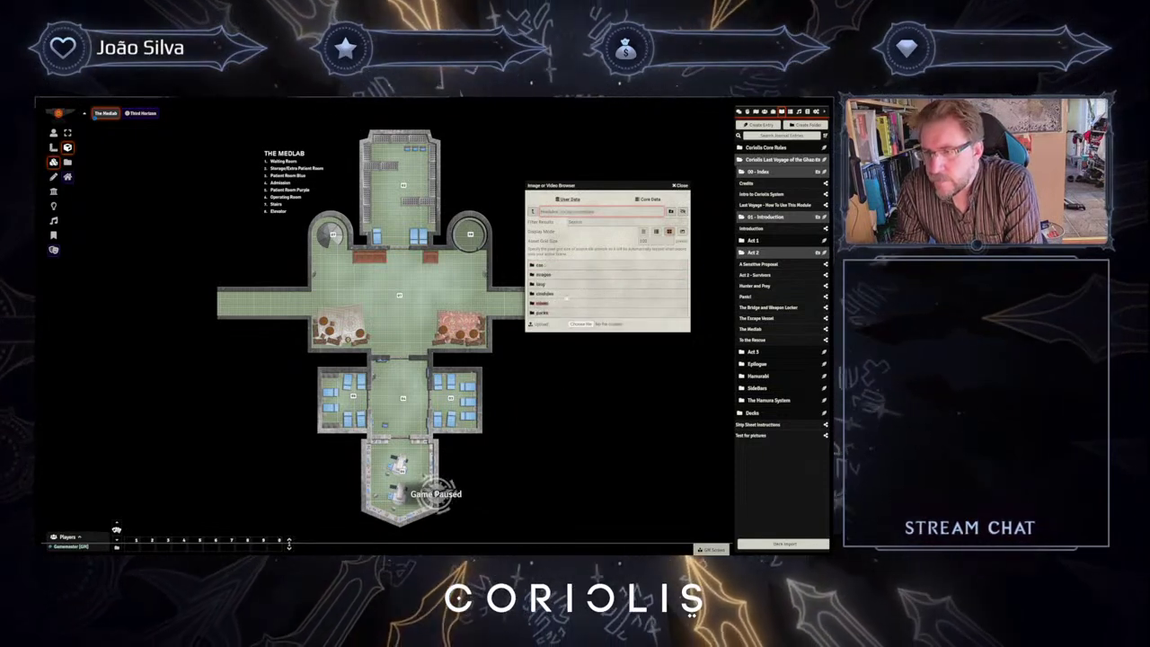
pyautogui.click(543, 274)
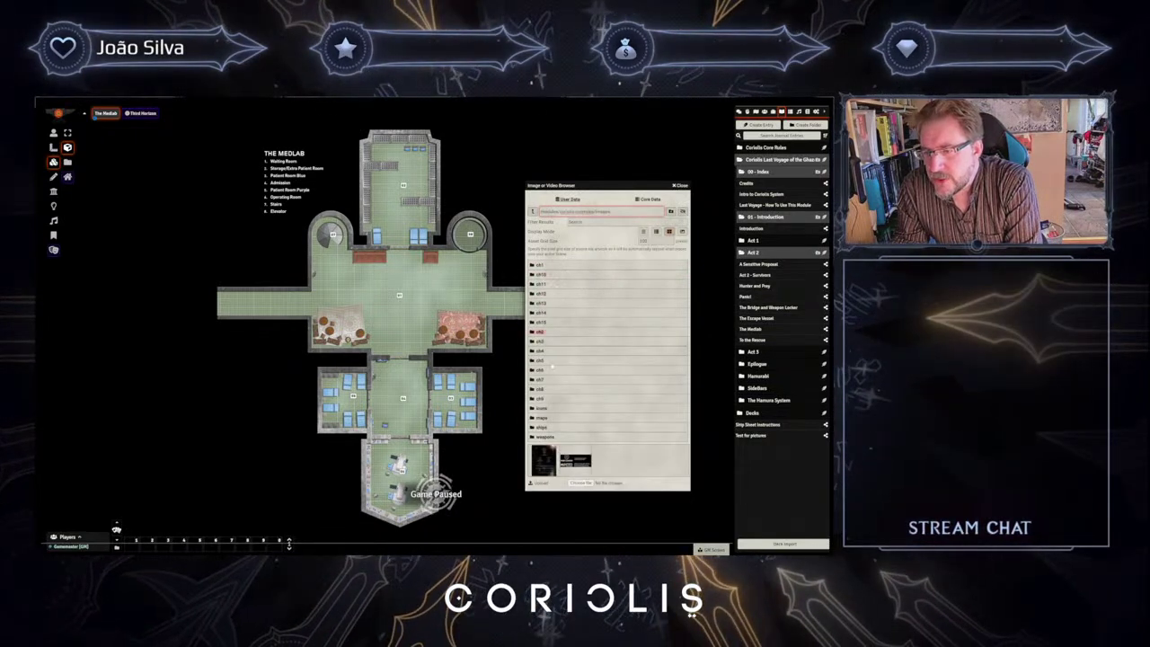
# - View the artwork in the ch1 and ch2 image folders and close the image browser
pyautogui.click(539, 266)
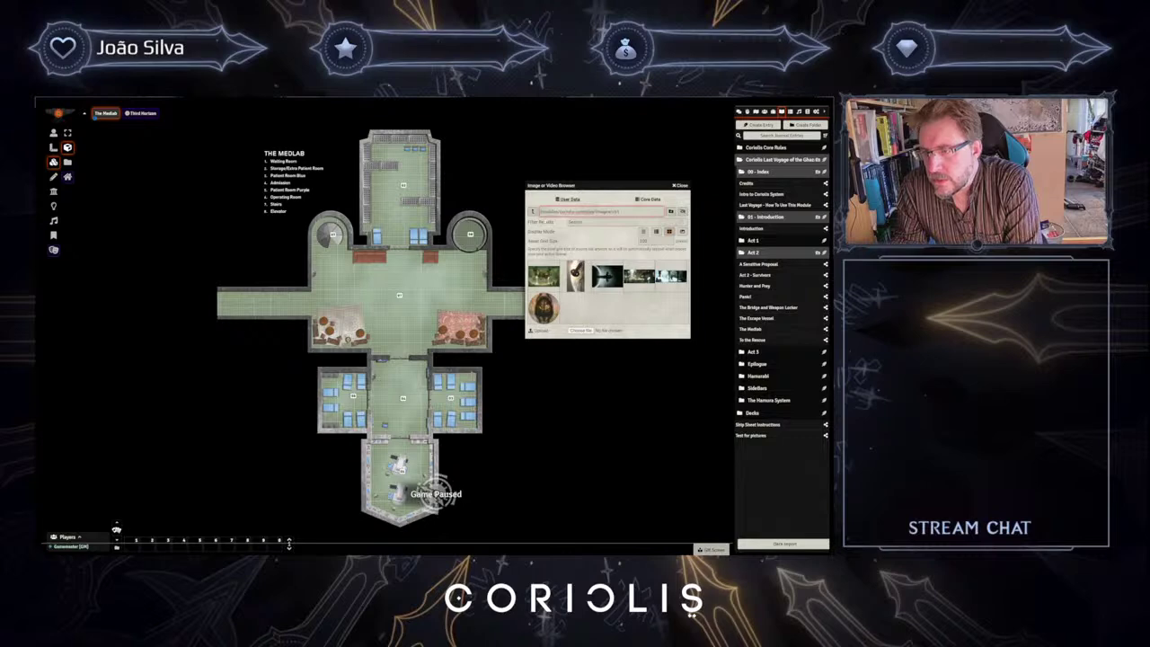
pyautogui.click(533, 211)
pyautogui.click(550, 332)
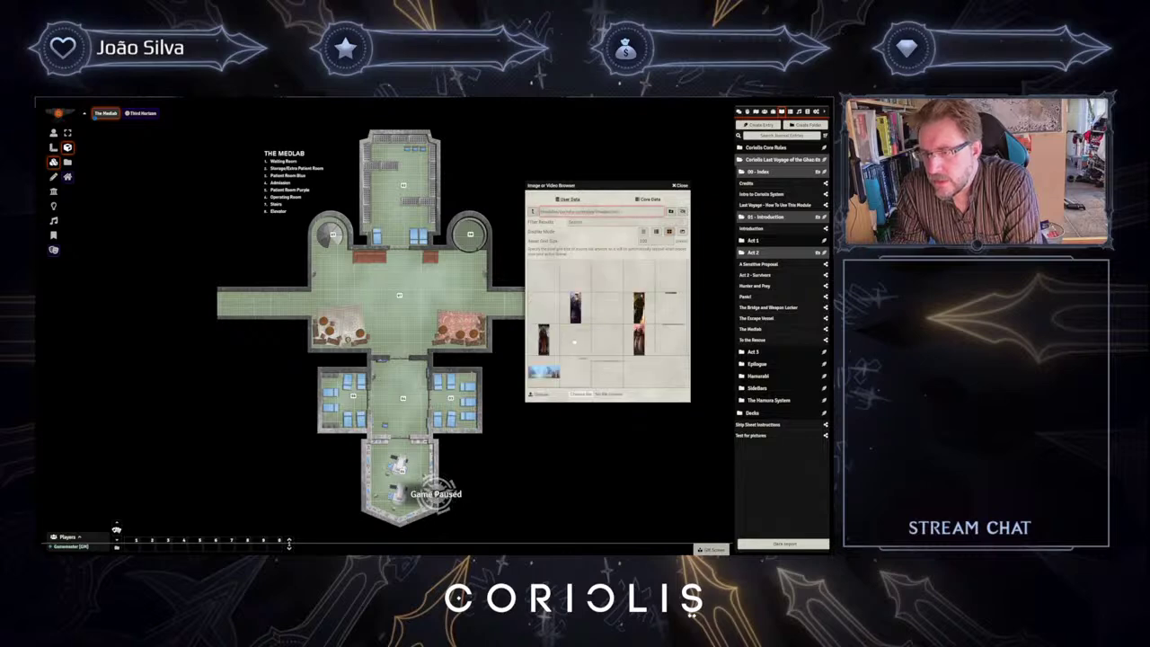
pyautogui.click(533, 212)
pyautogui.click(681, 186)
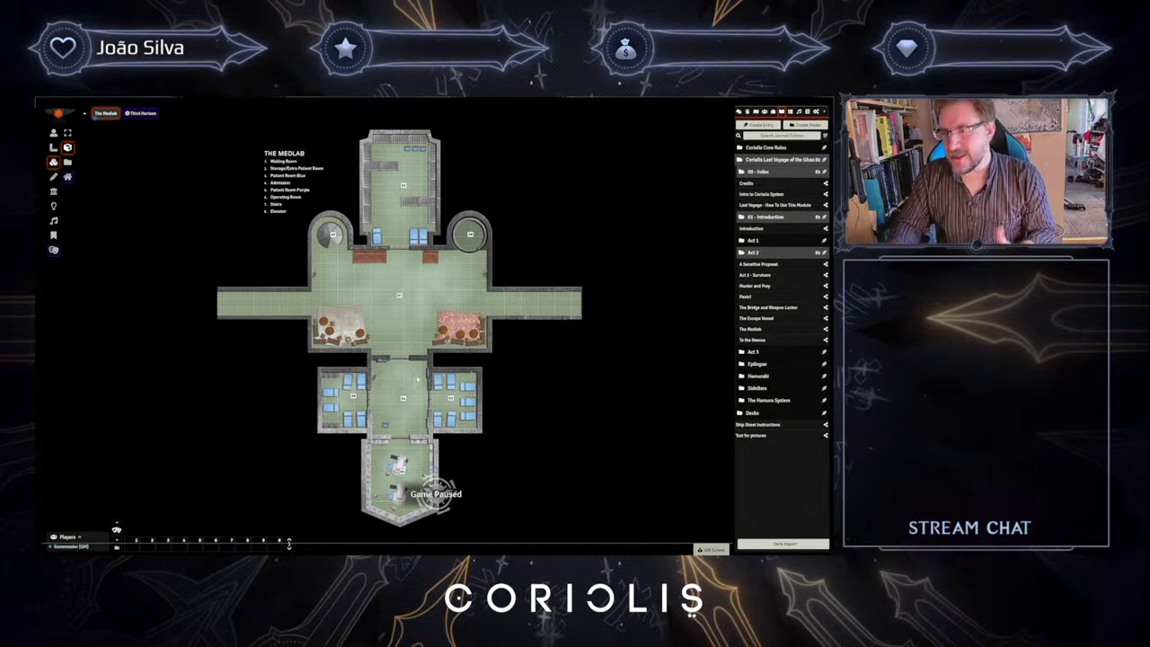
# - Show the scenes directory and collapse its Act 2 and Act 1 folders
pyautogui.moveTo(432, 383); pyautogui.dragTo(486, 392)
pyautogui.scroll(2, 486, 392)
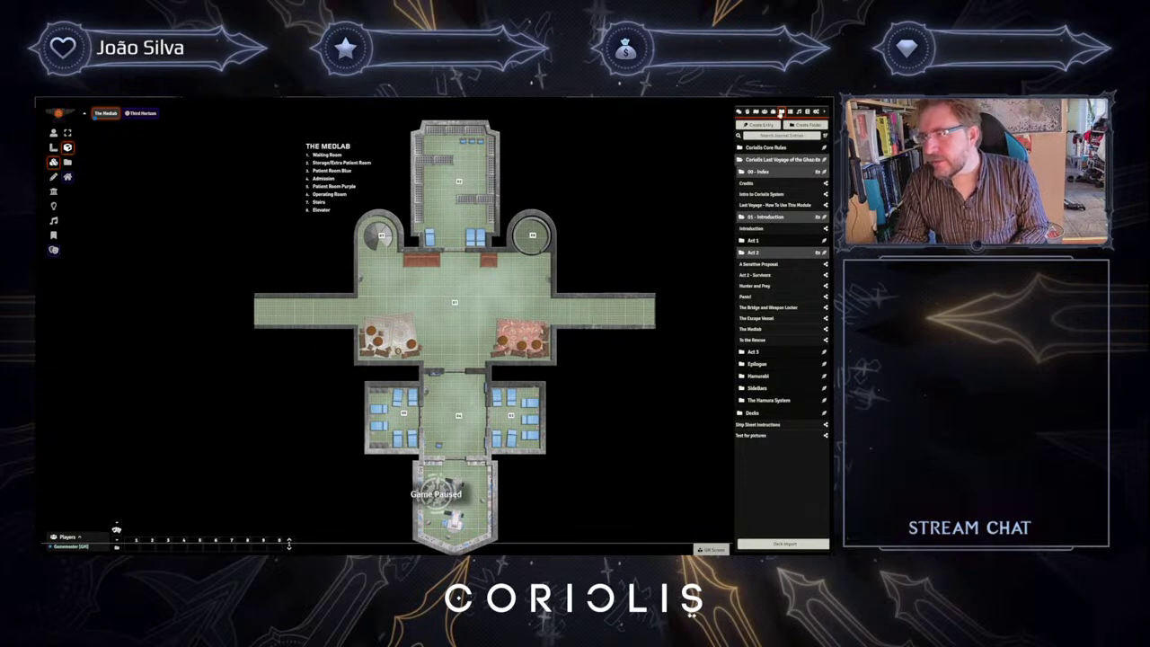
pyautogui.click(759, 112)
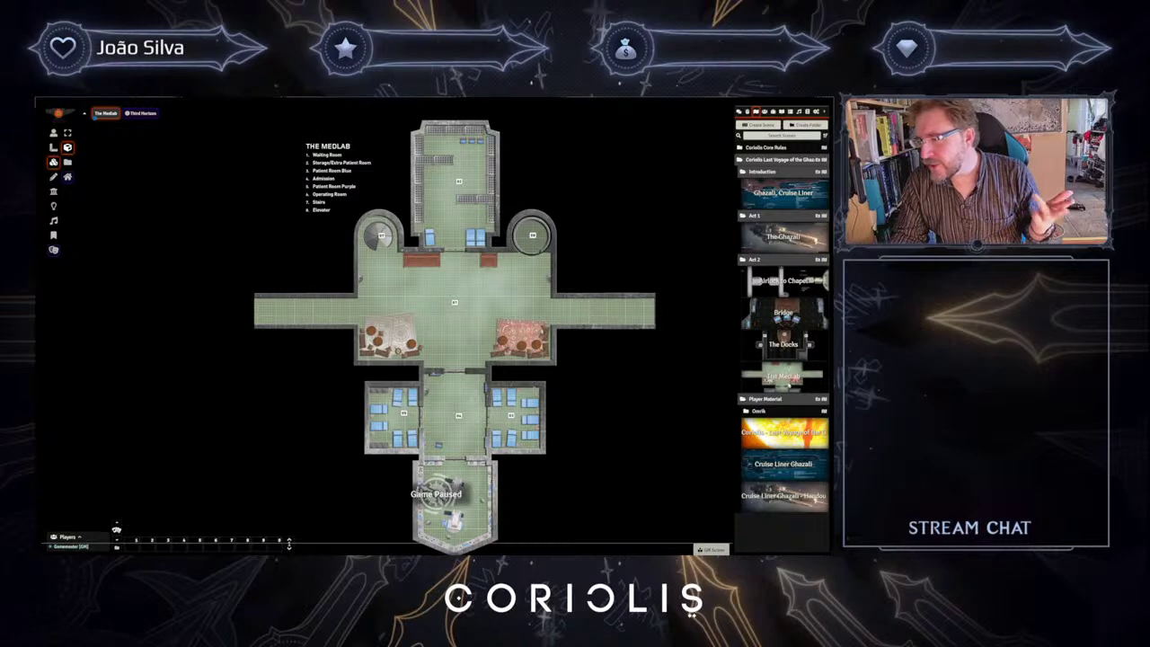
pyautogui.click(757, 259)
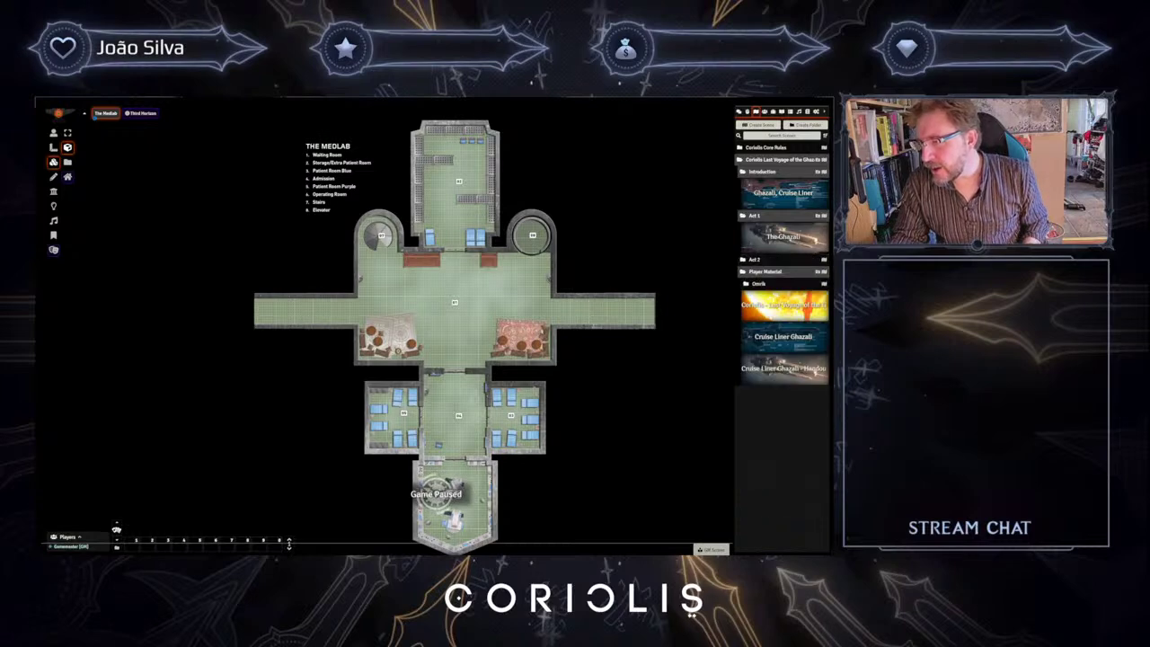
pyautogui.click(757, 218)
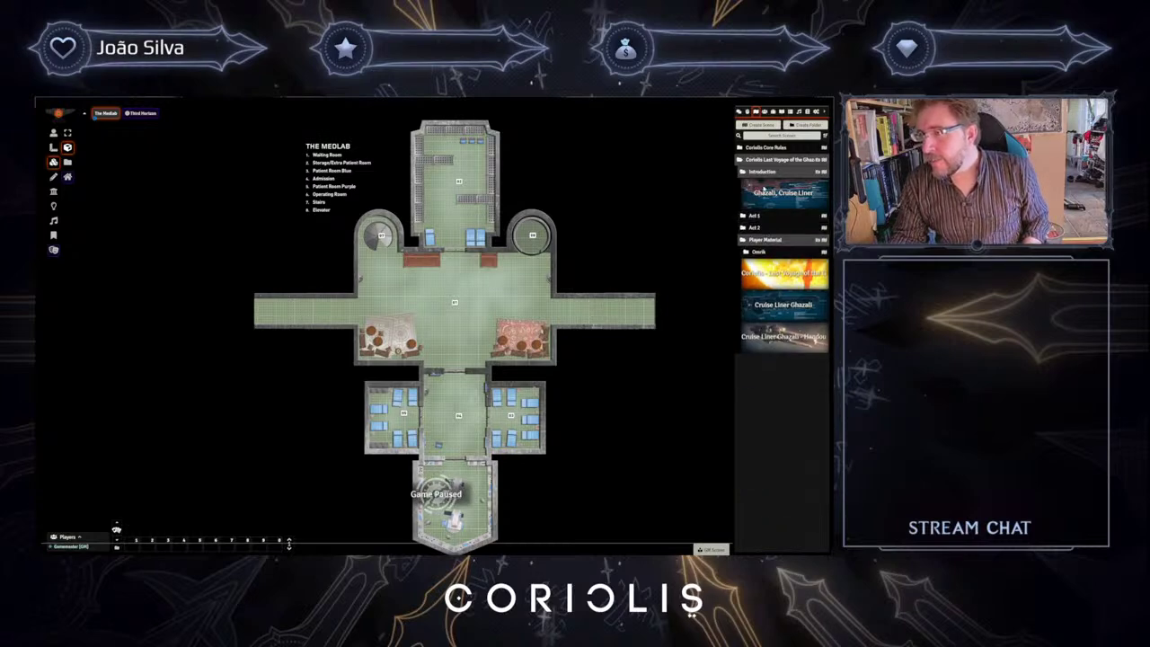
# - Collapse the Introduction scenes folder and expand Act 2, and in the journal directory expand Act 3 and collapse Act 2
pyautogui.click(763, 172)
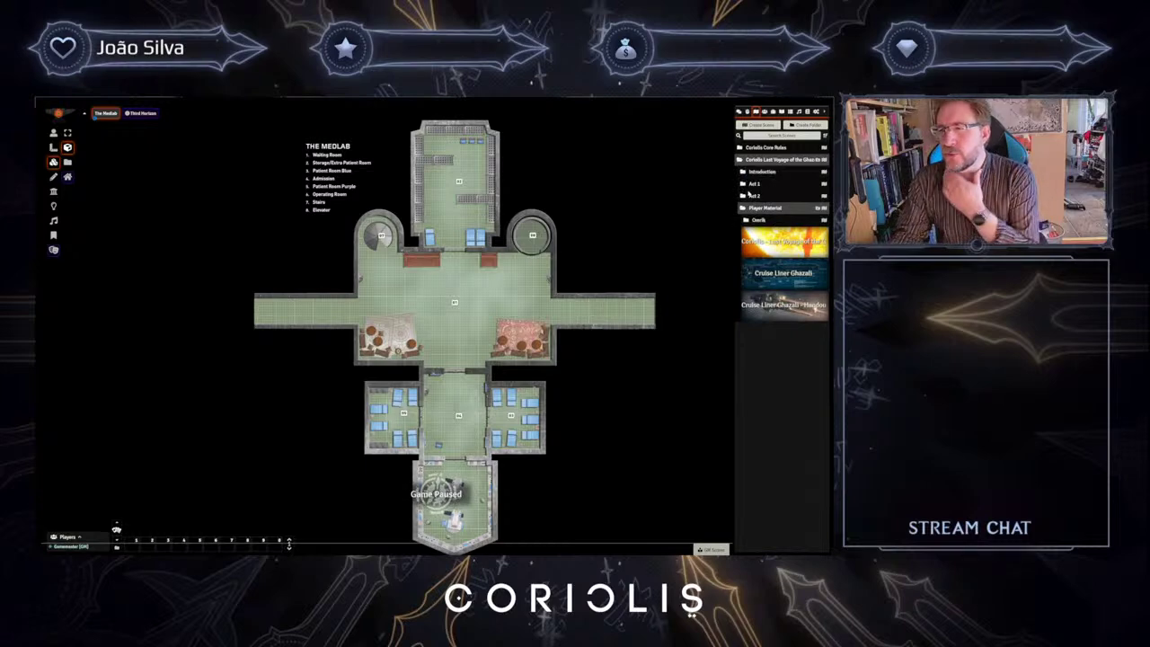
pyautogui.click(751, 196)
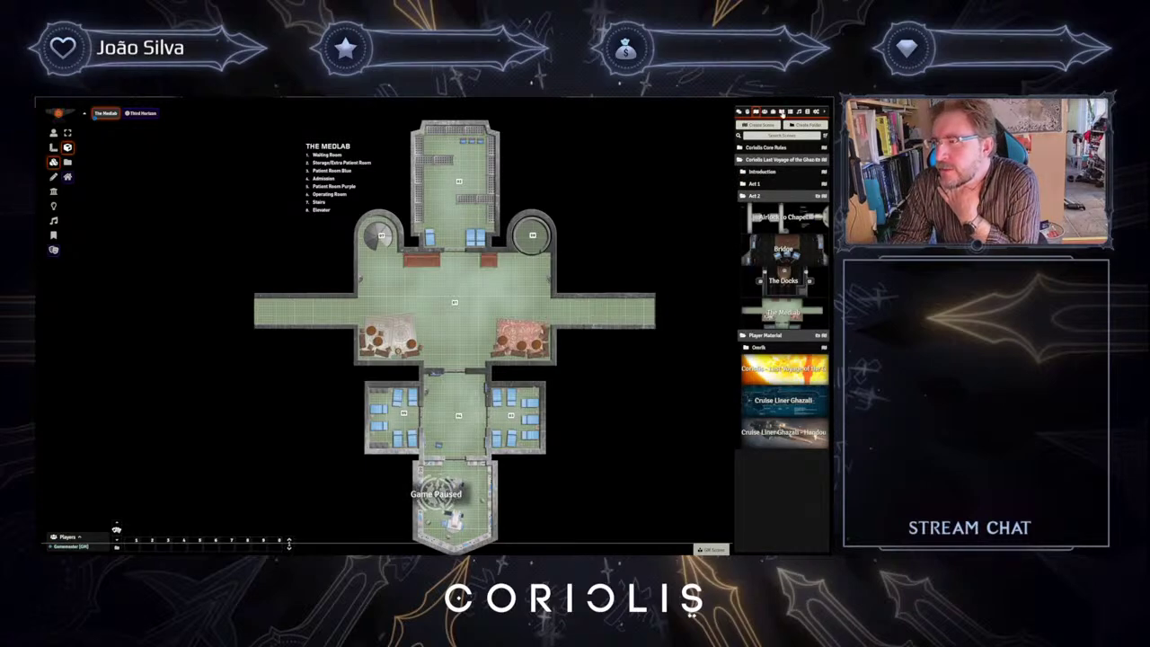
pyautogui.click(783, 112)
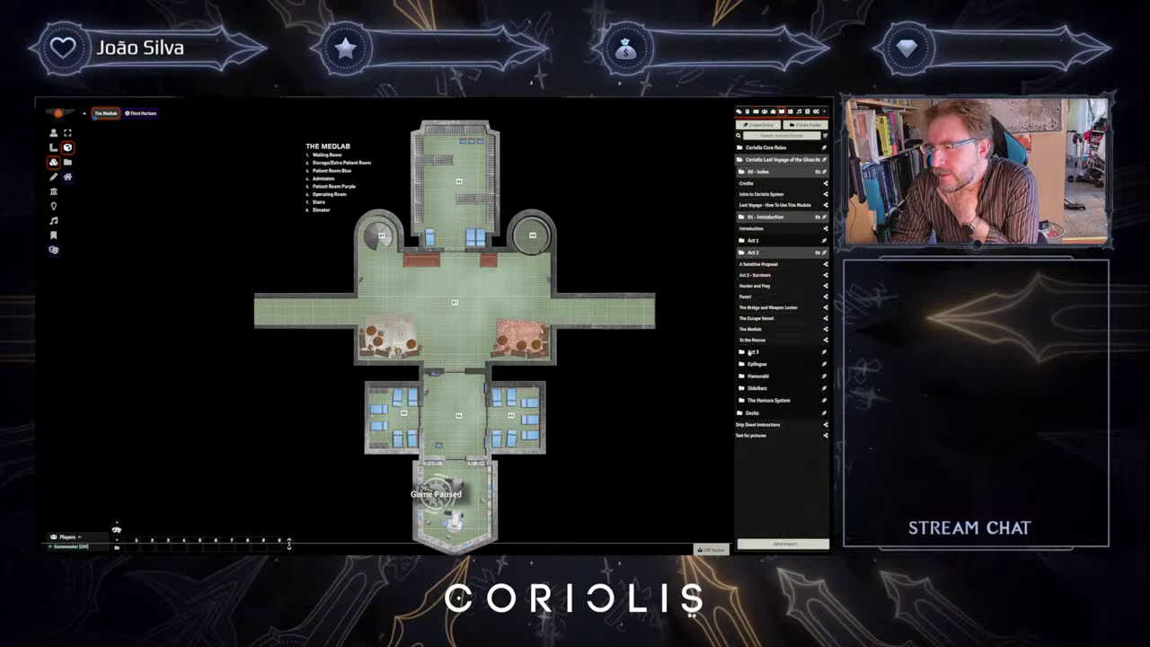
pyautogui.click(754, 353)
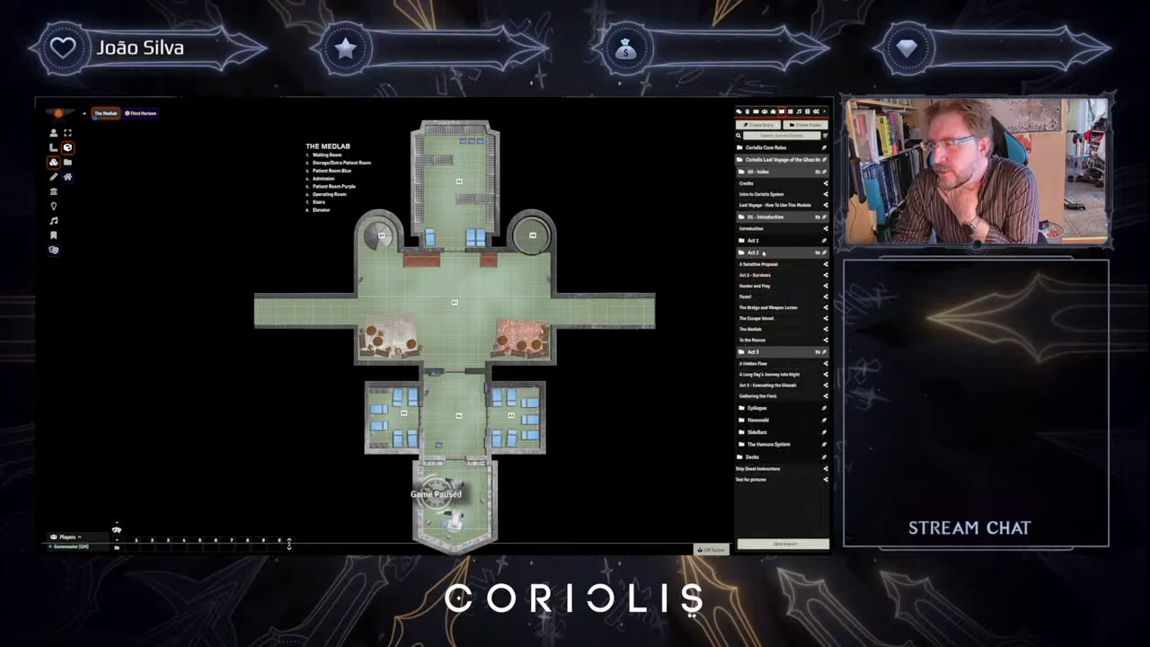
pyautogui.click(755, 253)
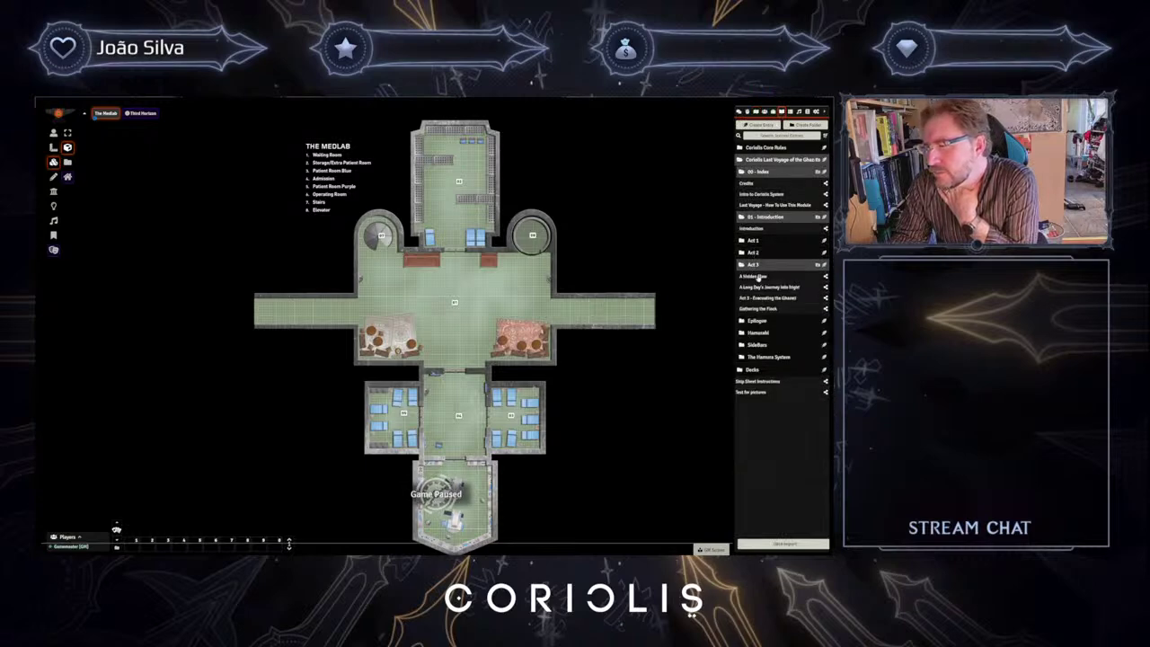
# - Open the Act 3 - Evacuating the Ghazali journal and its linked Gathering the Flock entry, enlarging both windows for reading
pyautogui.click(760, 297)
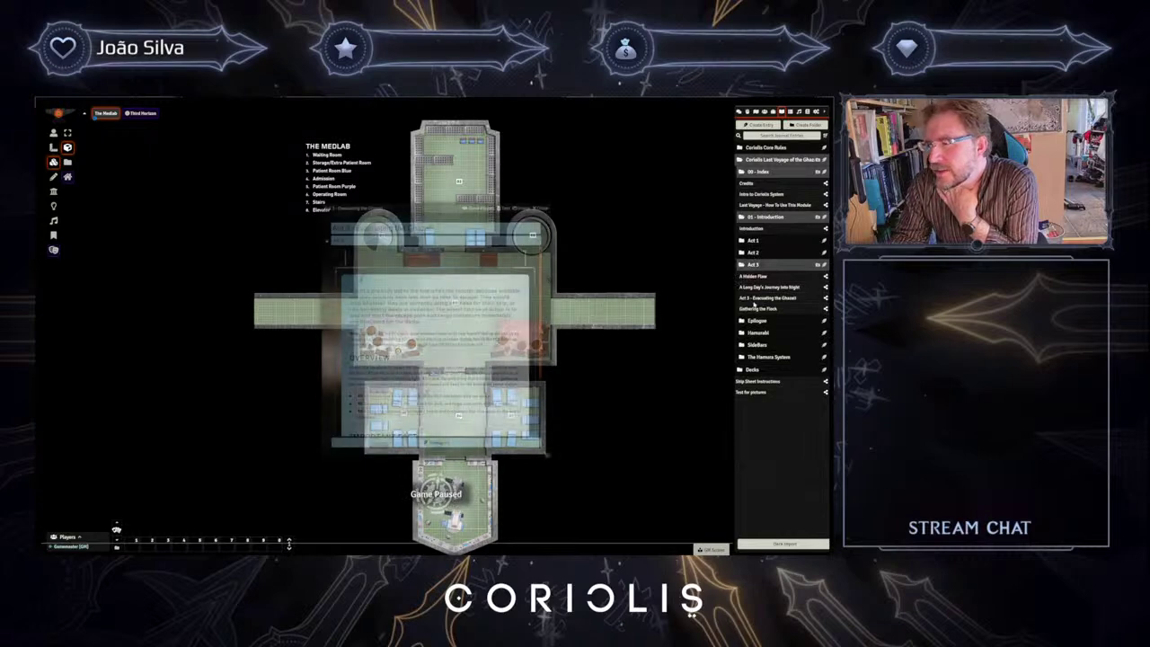
pyautogui.moveTo(404, 208); pyautogui.dragTo(326, 132)
pyautogui.moveTo(466, 381); pyautogui.dragTo(631, 505)
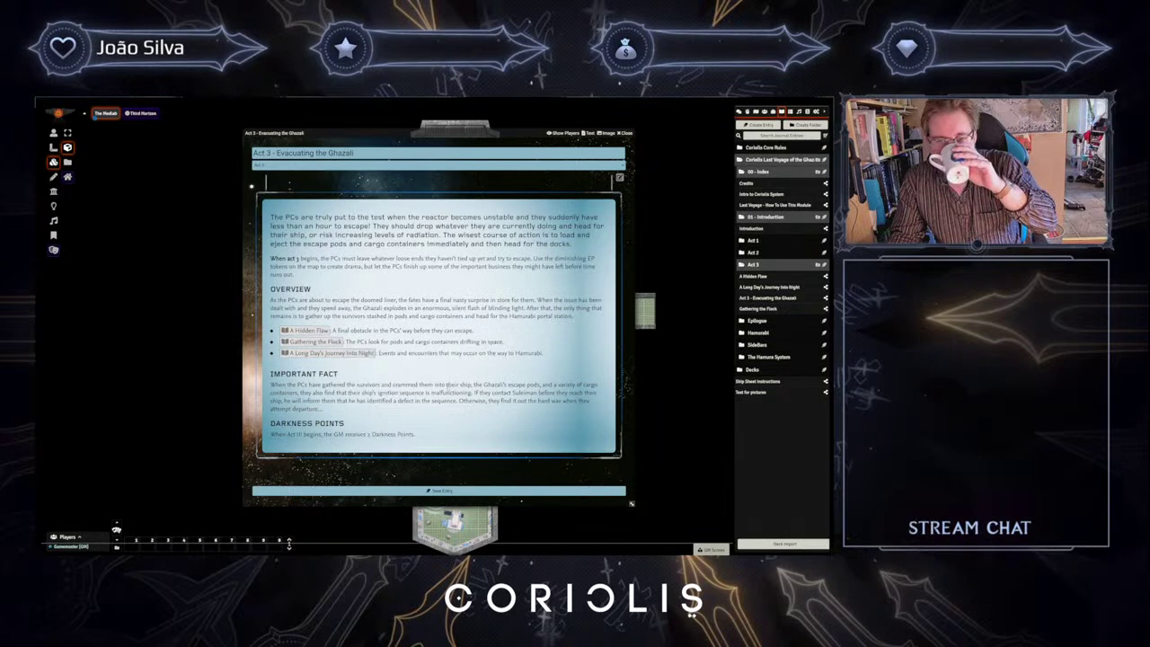
pyautogui.click(314, 341)
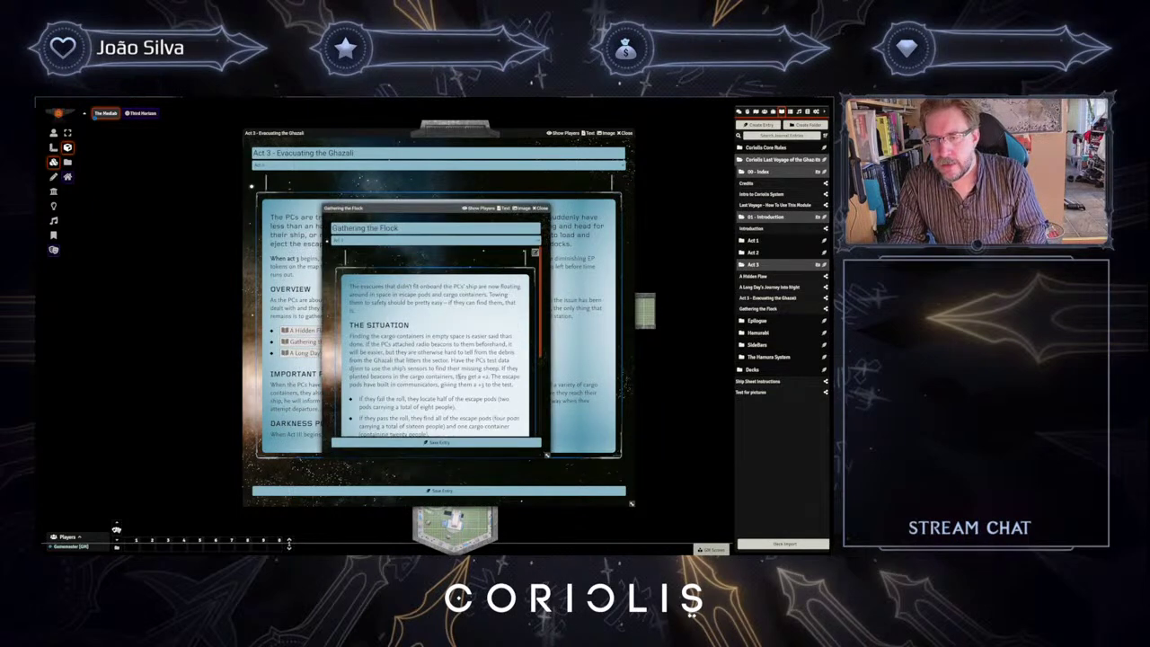
pyautogui.moveTo(547, 457); pyautogui.dragTo(642, 497)
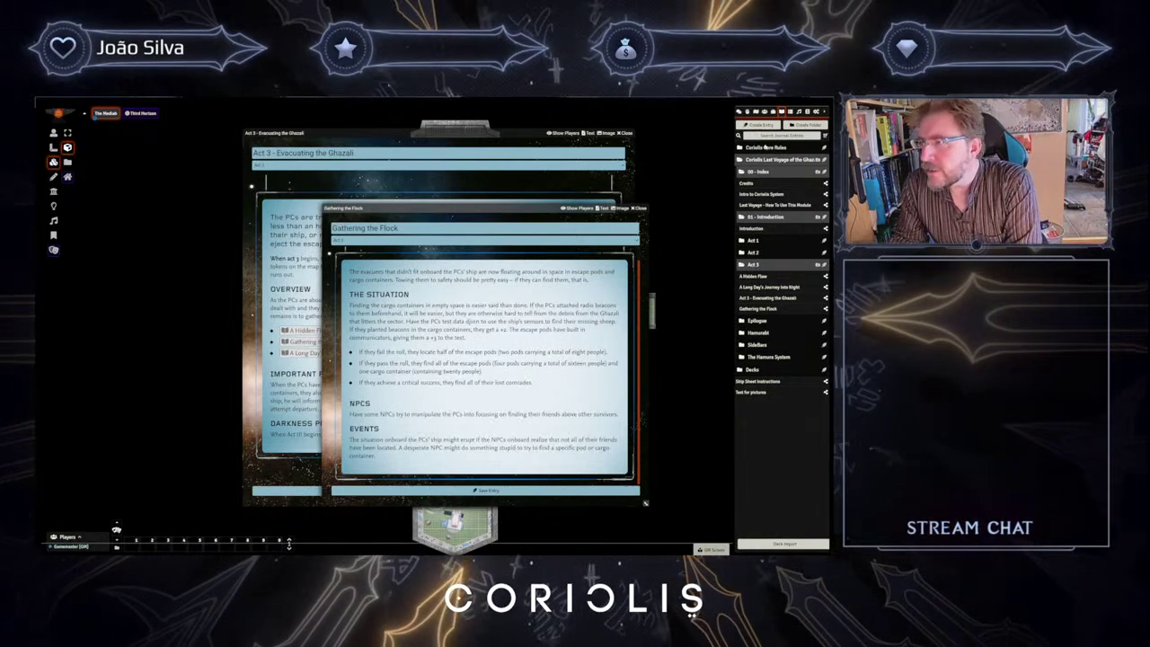
# - Search the scenes directory for "omr" and open the Omrik - Handout scene
pyautogui.click(756, 112)
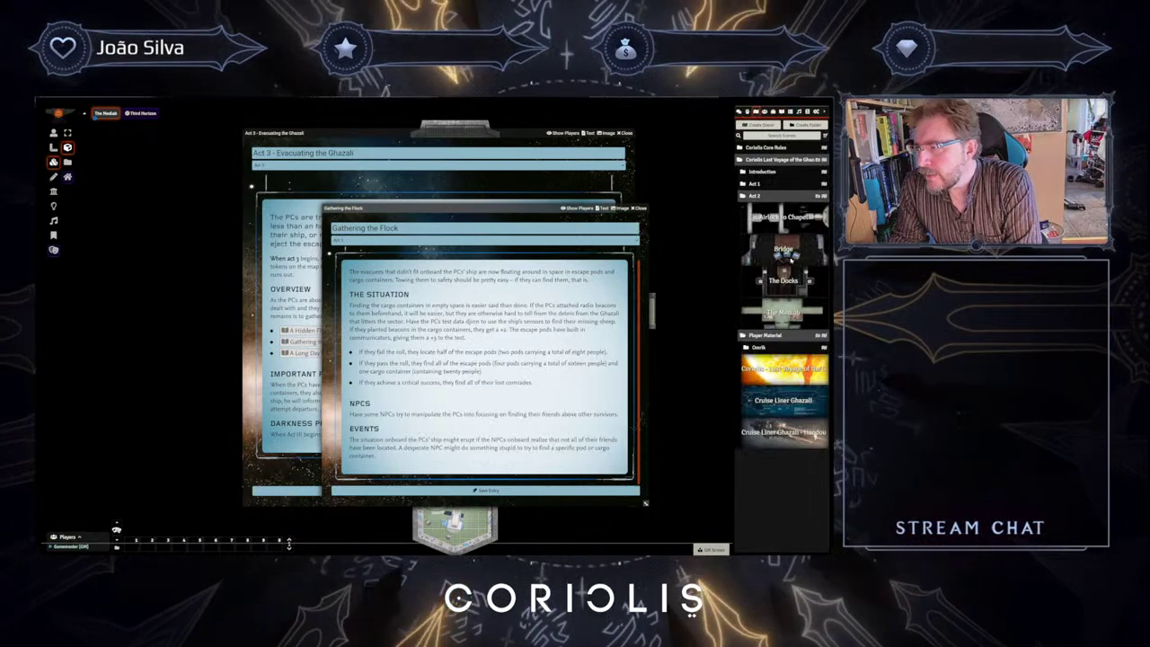
pyautogui.click(771, 136)
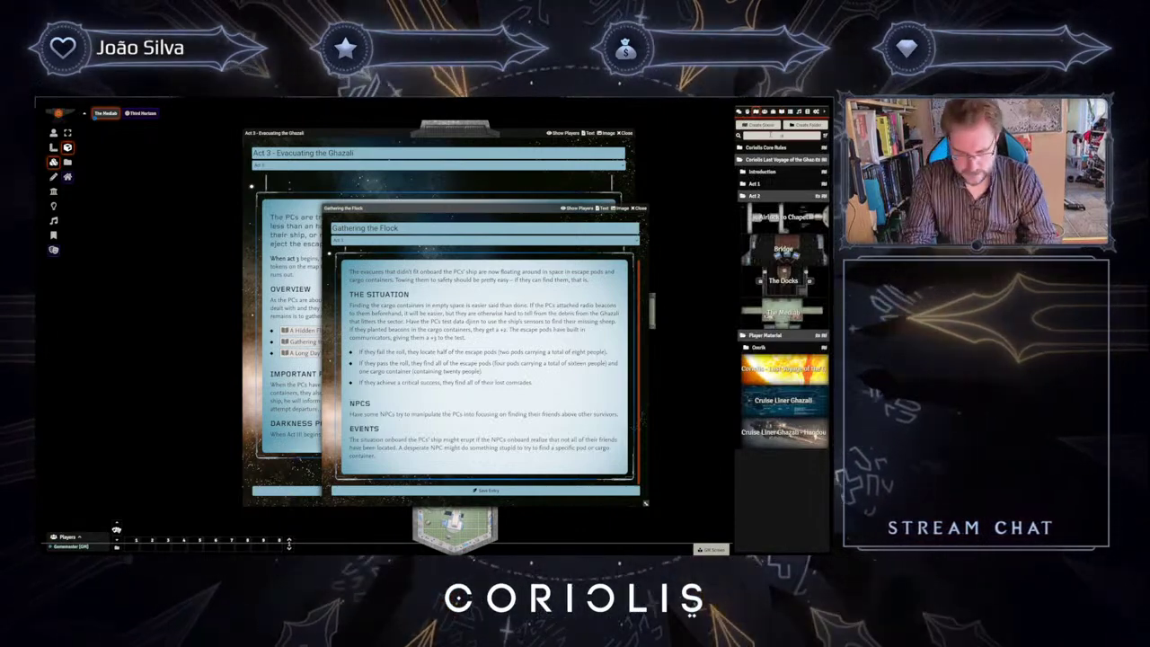
pyautogui.write('omr')
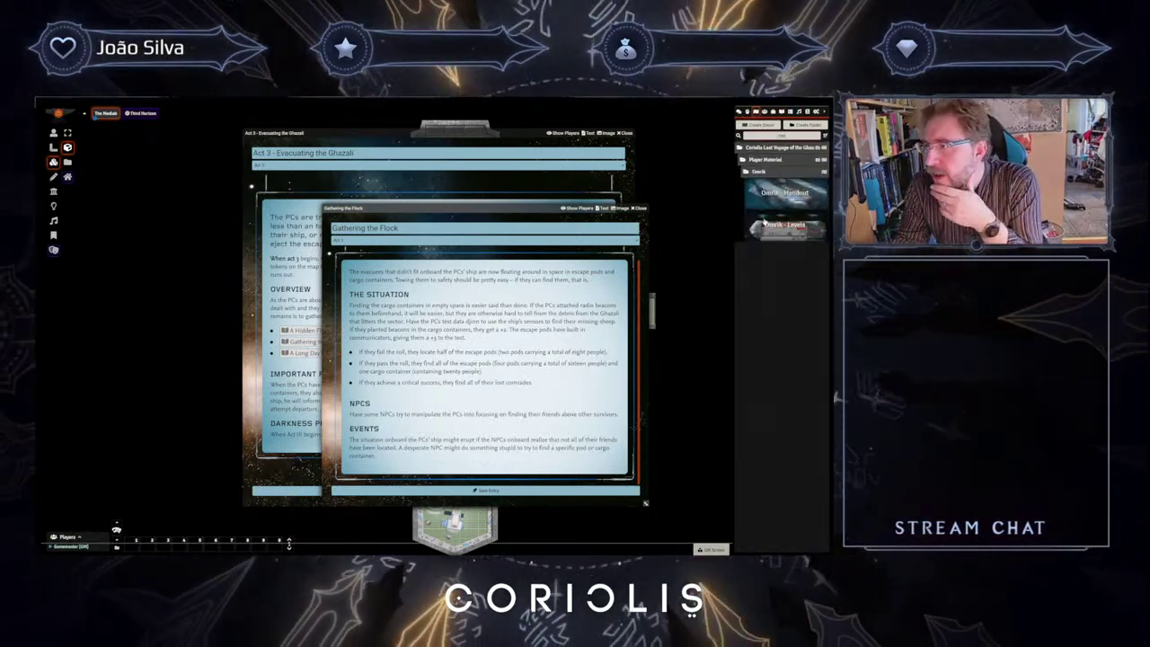
pyautogui.click(785, 193)
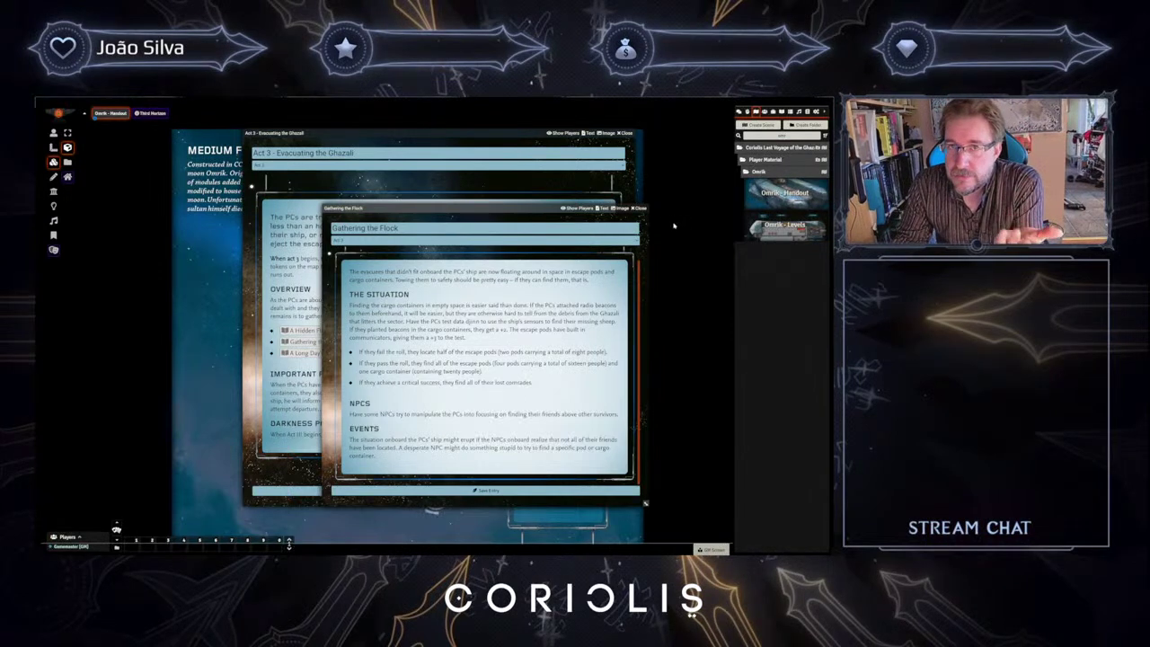
# - Return to the journal directory and close the Gathering the Flock and Act 3 entries to uncover the handout scene
pyautogui.click(781, 112)
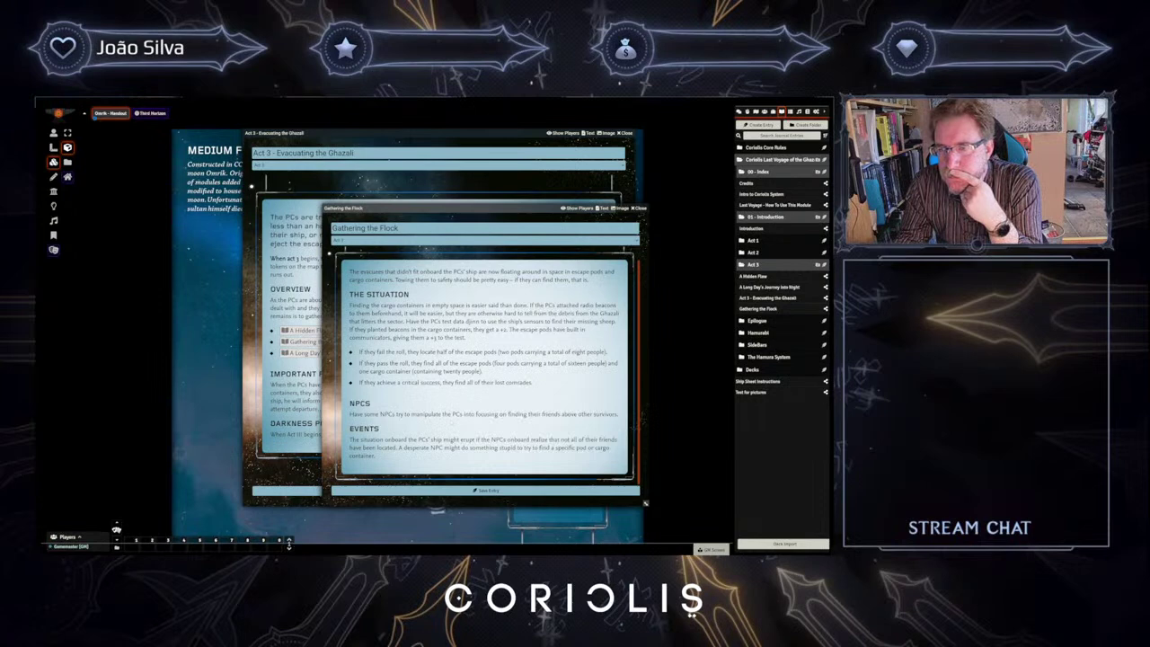
pyautogui.click(639, 209)
pyautogui.click(624, 133)
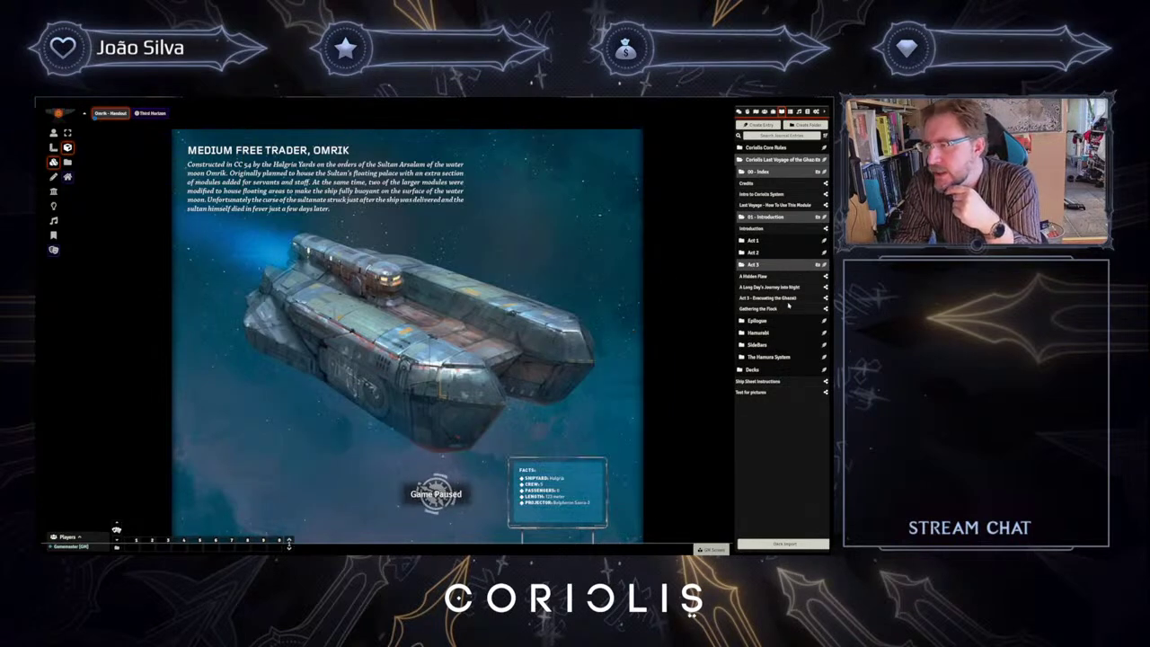
# - Reopen the Act 3 - Evacuating the Ghazali journal, look over its linked A Long Day's Journey Into Night entry, and close both
pyautogui.click(762, 297)
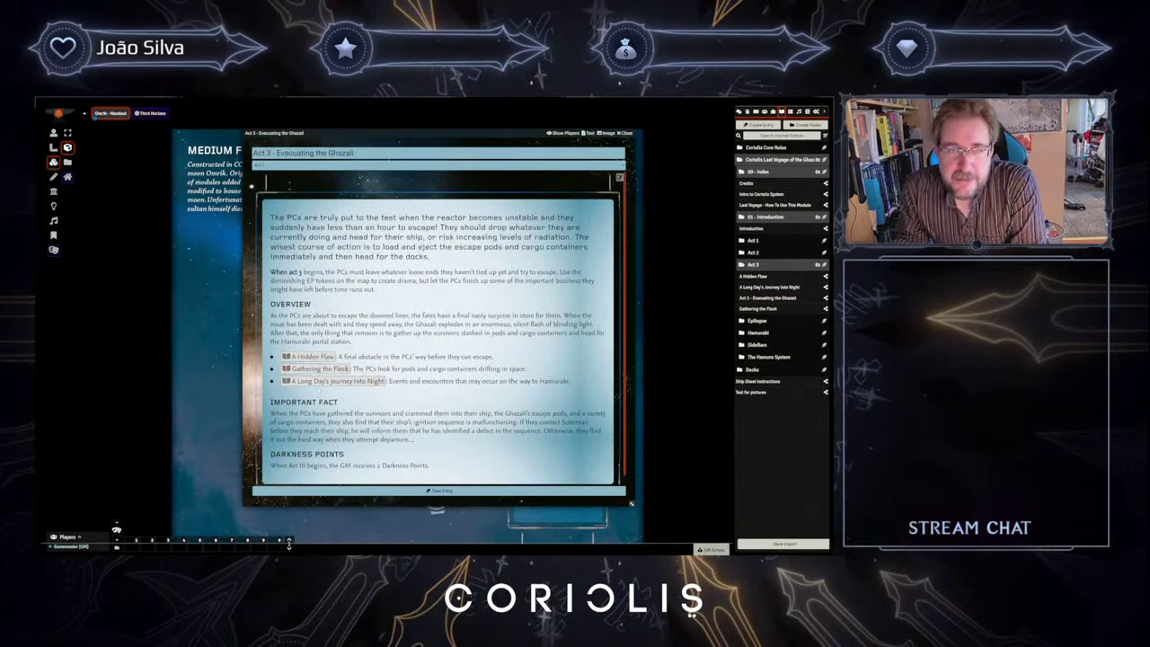
pyautogui.click(324, 372)
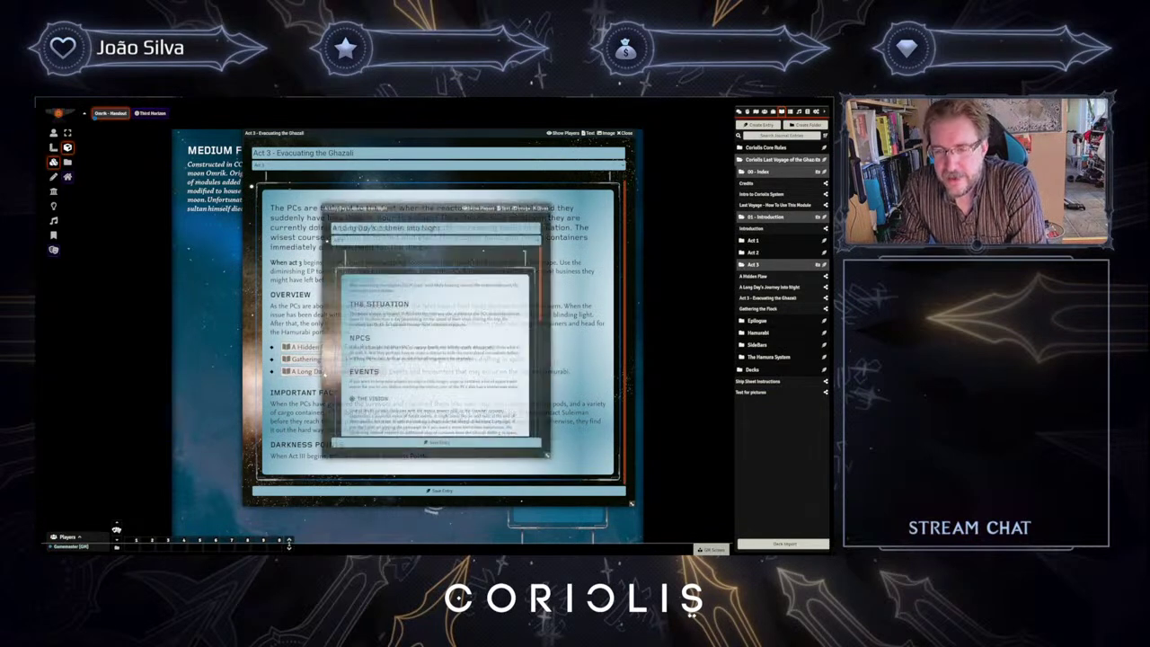
pyautogui.moveTo(414, 209); pyautogui.dragTo(294, 162)
pyautogui.scroll(-5, 327, 350)
pyautogui.scroll(-2, 328, 350)
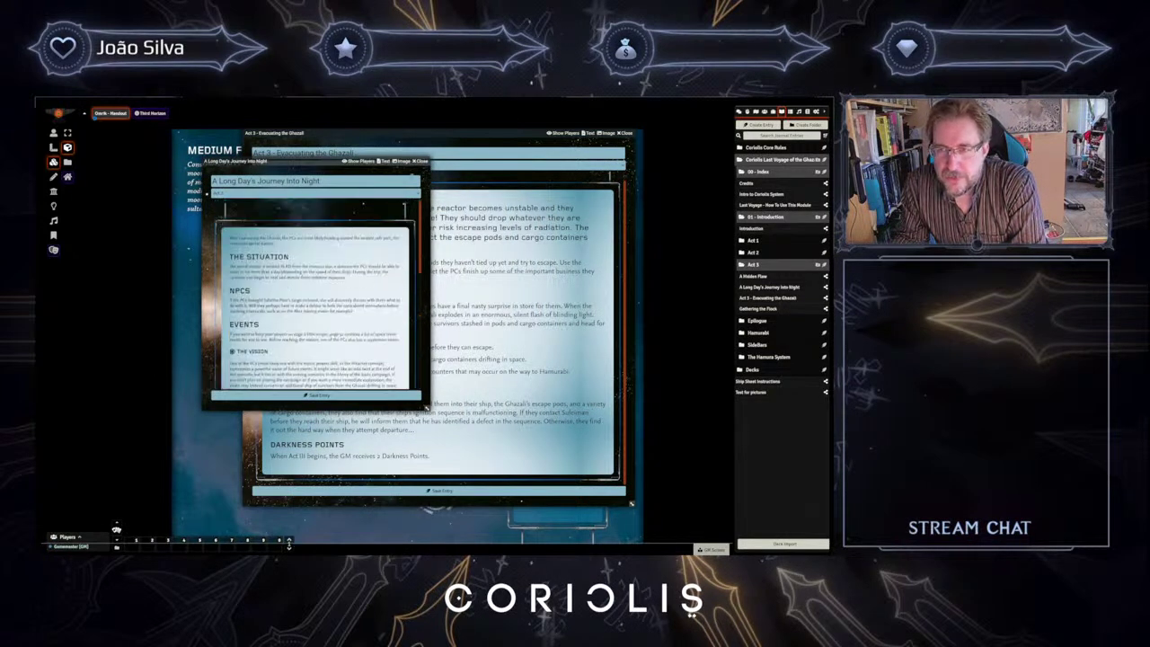
pyautogui.click(420, 162)
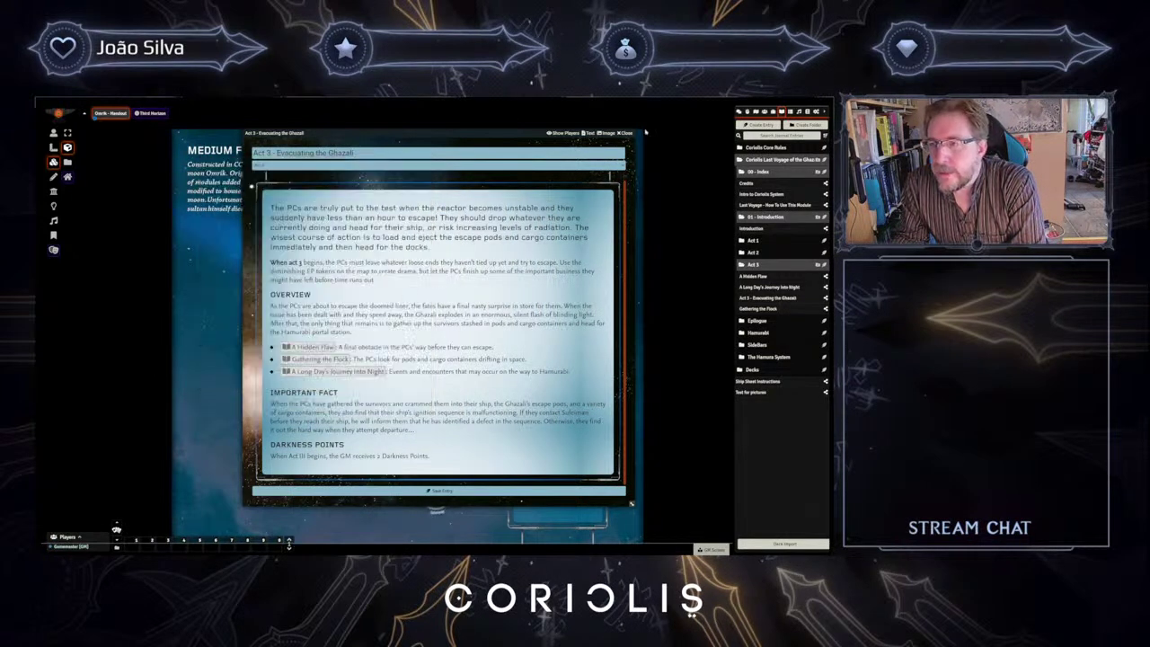
pyautogui.click(629, 133)
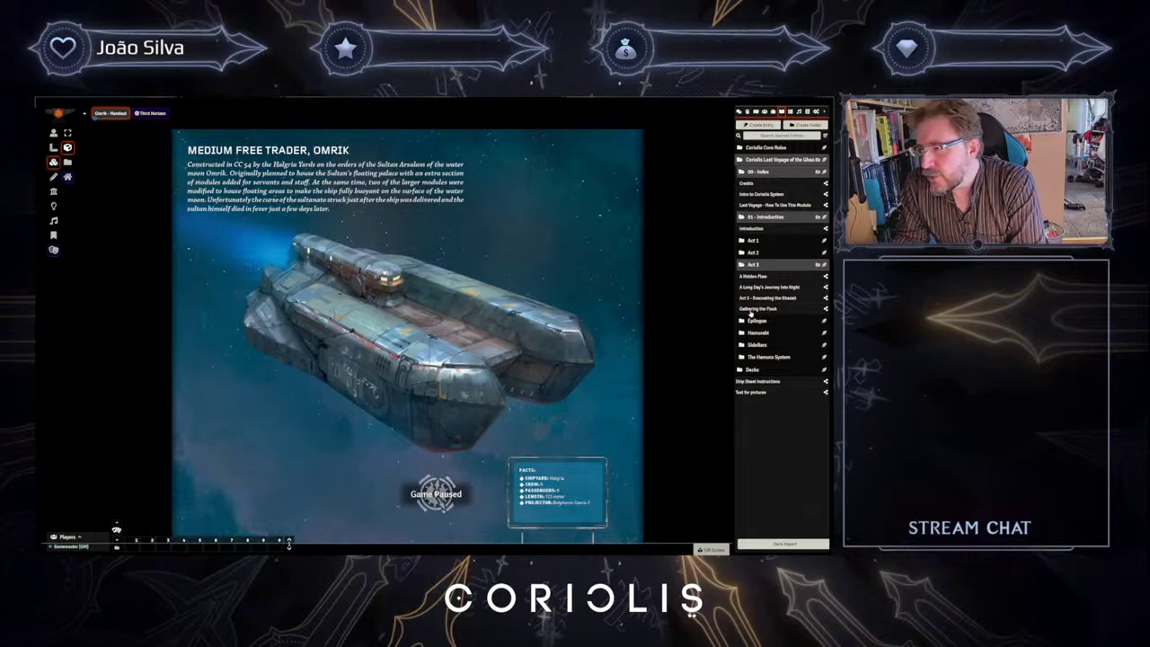
# - Open the Epilogue journal from its folder, then reposition and enlarge its window
pyautogui.click(753, 320)
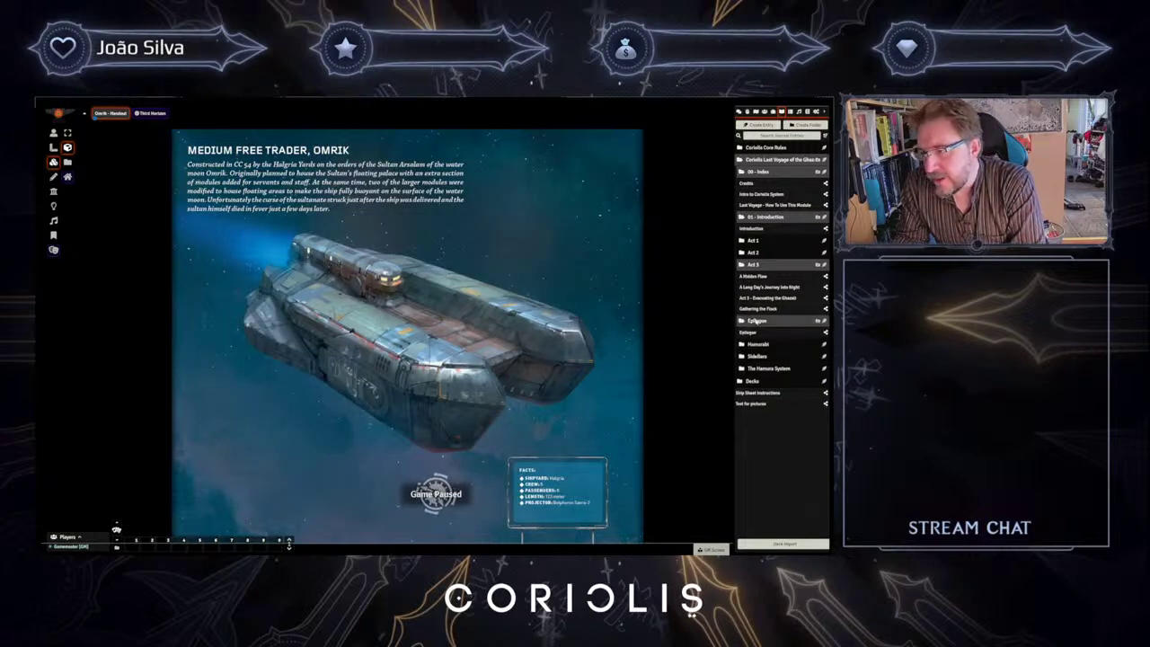
pyautogui.click(749, 333)
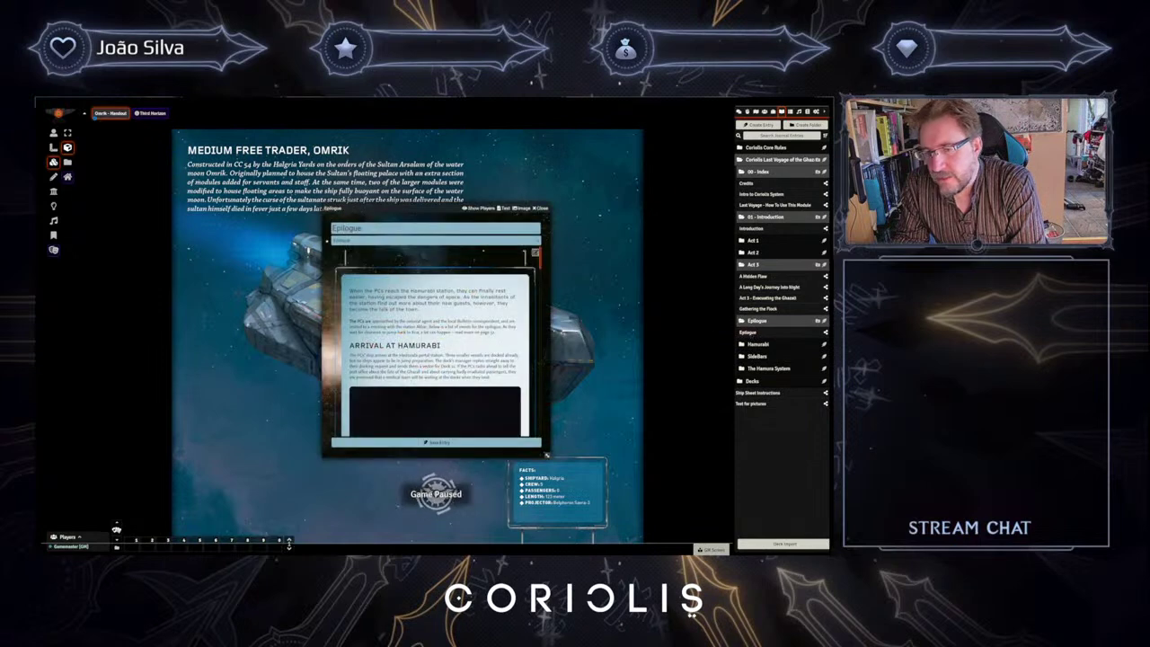
pyautogui.scroll(5, 509, 283)
pyautogui.moveTo(447, 208); pyautogui.dragTo(337, 146)
pyautogui.moveTo(437, 393); pyautogui.dragTo(653, 487)
# - Look through the Epilogue's text and artwork down to the Sabetha Pour's Sensitive Cargo section and close the entry
pyautogui.scroll(-9, 453, 325)
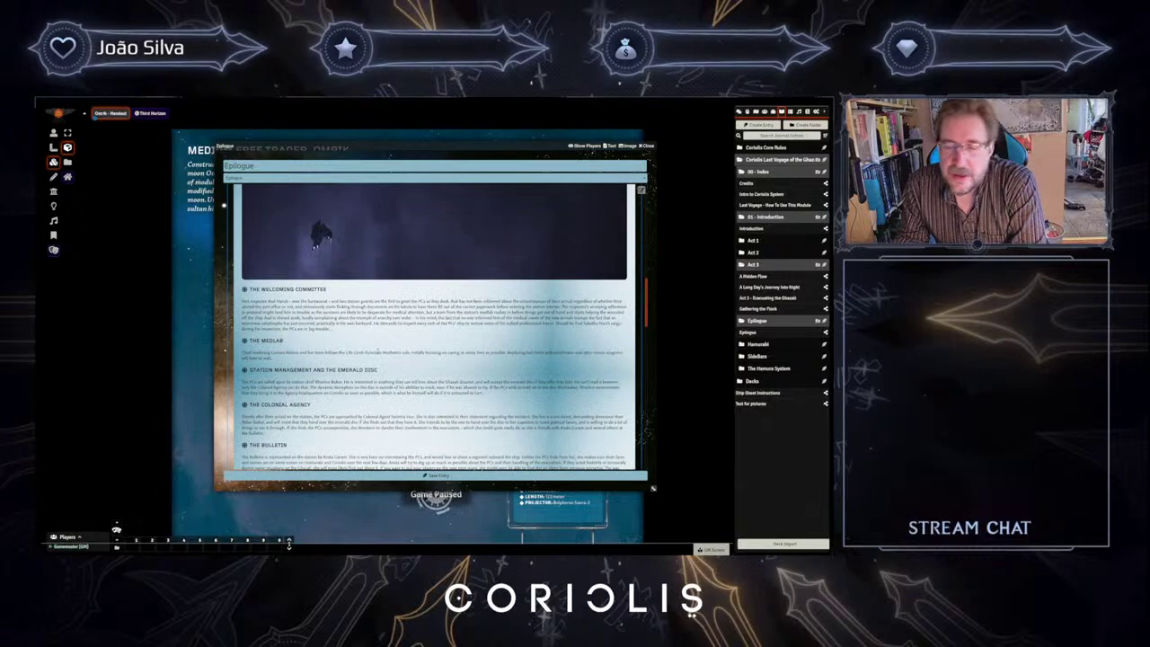
pyautogui.scroll(-10, 434, 326)
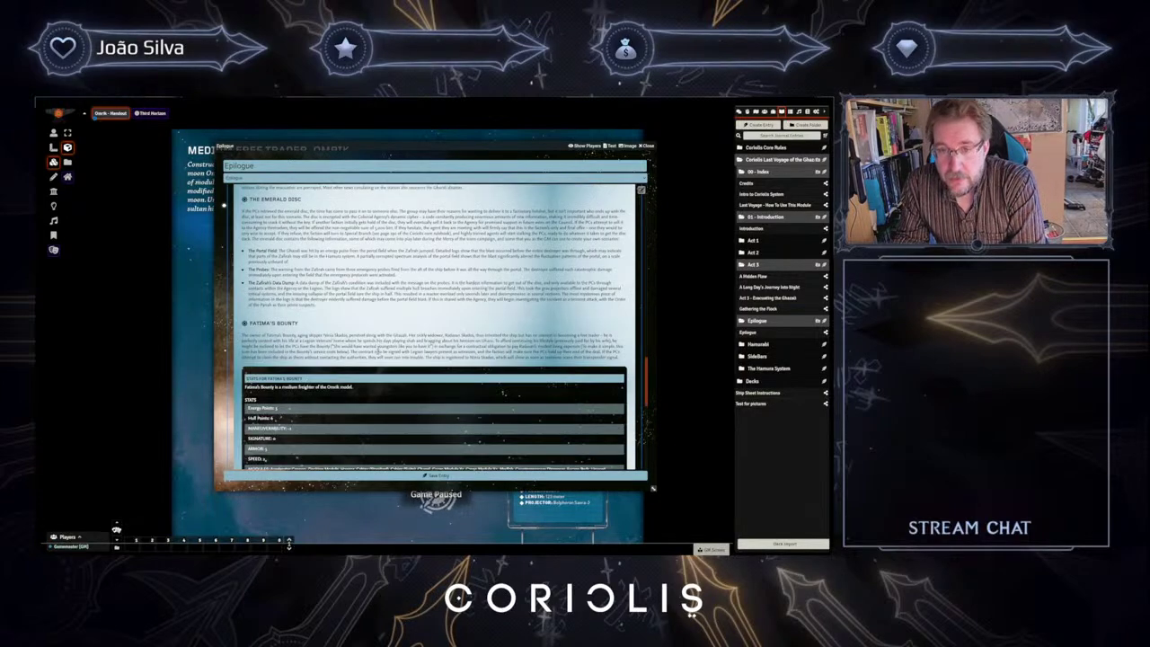
pyautogui.scroll(-5, 377, 357)
pyautogui.scroll(-4, 377, 357)
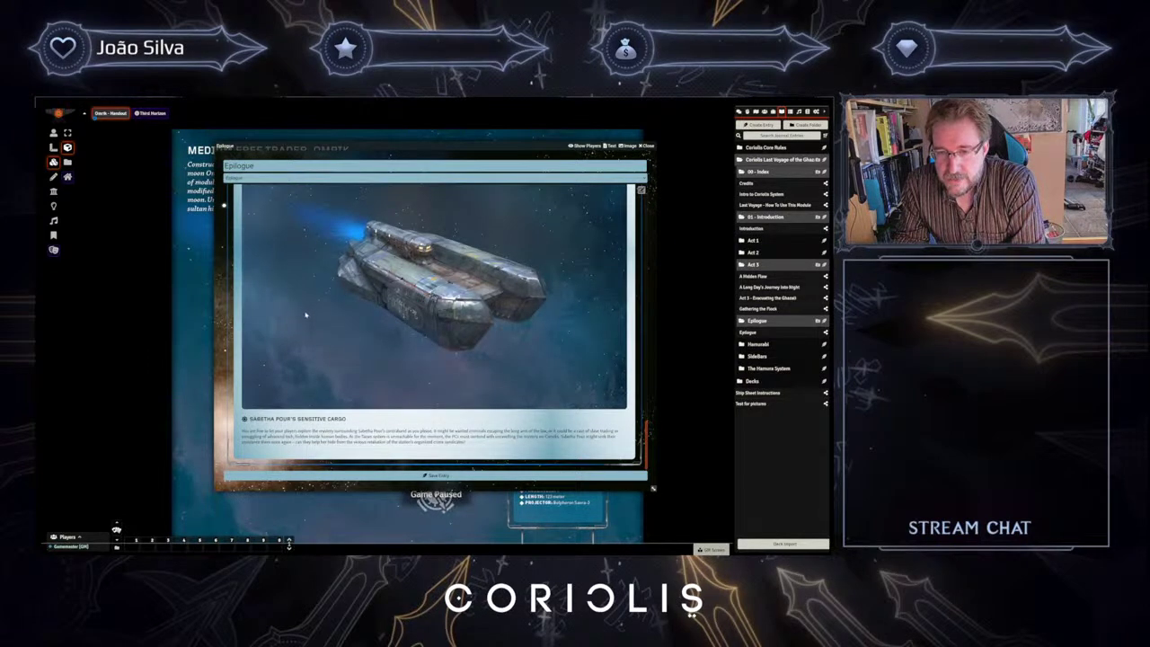
pyautogui.scroll(15, 305, 314)
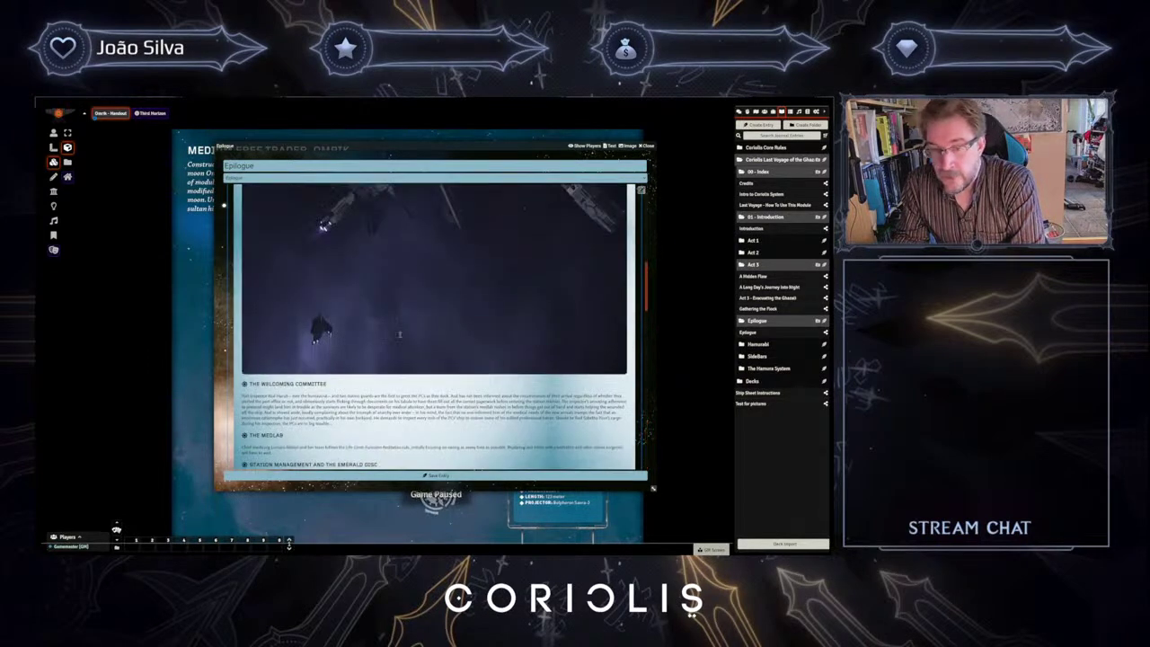
pyautogui.scroll(5, 403, 335)
pyautogui.click(646, 145)
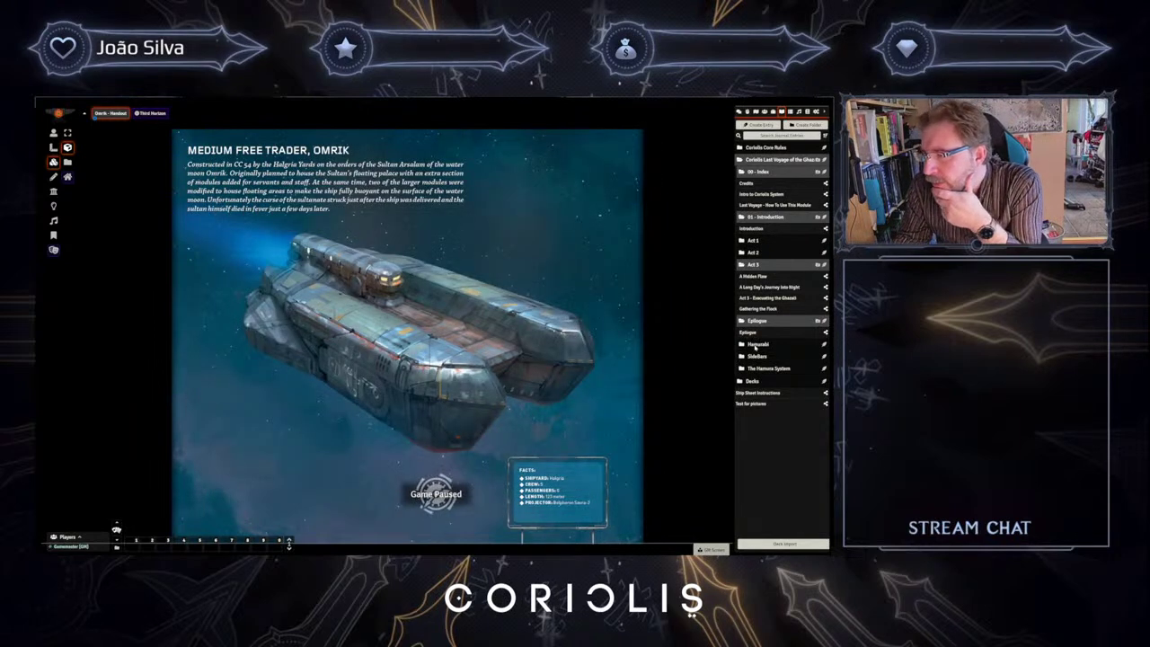
# - Briefly view the Hamurabi journal and the ImportDialog entry in the SideBars folder, closing each one
pyautogui.click(755, 345)
pyautogui.click(750, 357)
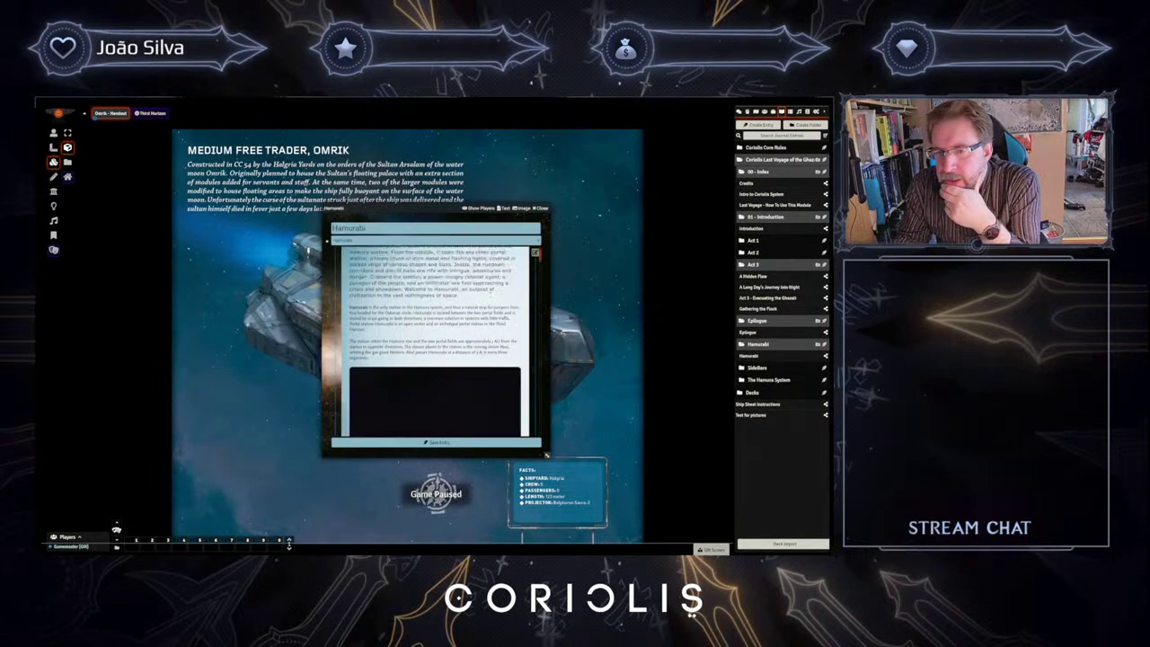
pyautogui.click(540, 209)
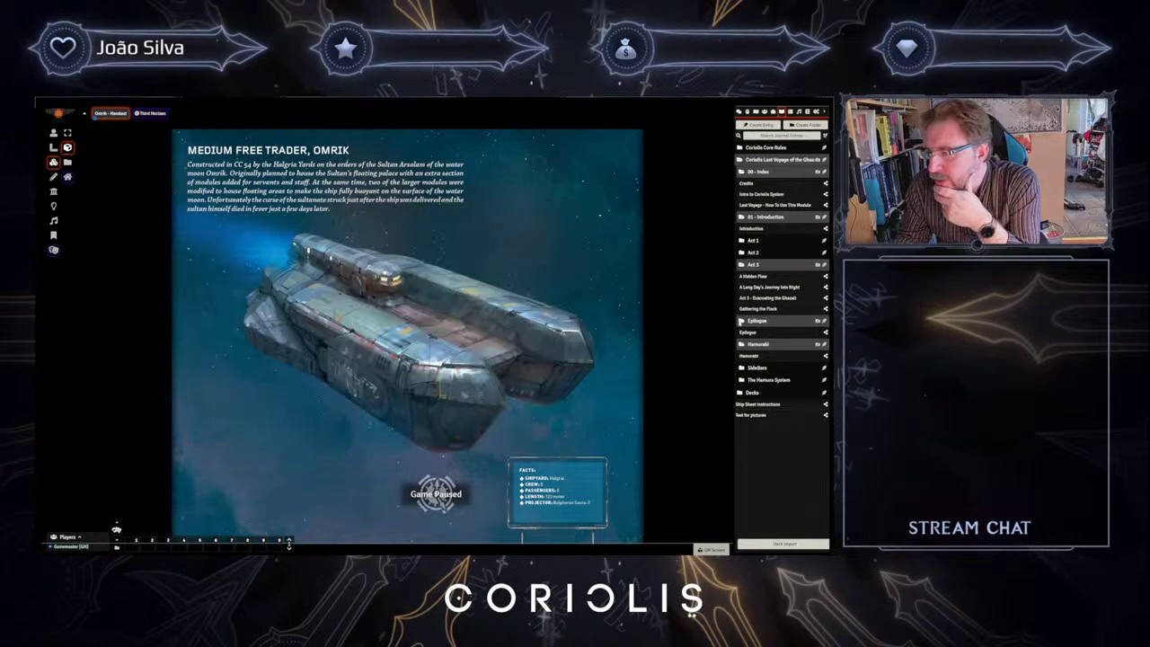
pyautogui.click(764, 369)
pyautogui.click(755, 379)
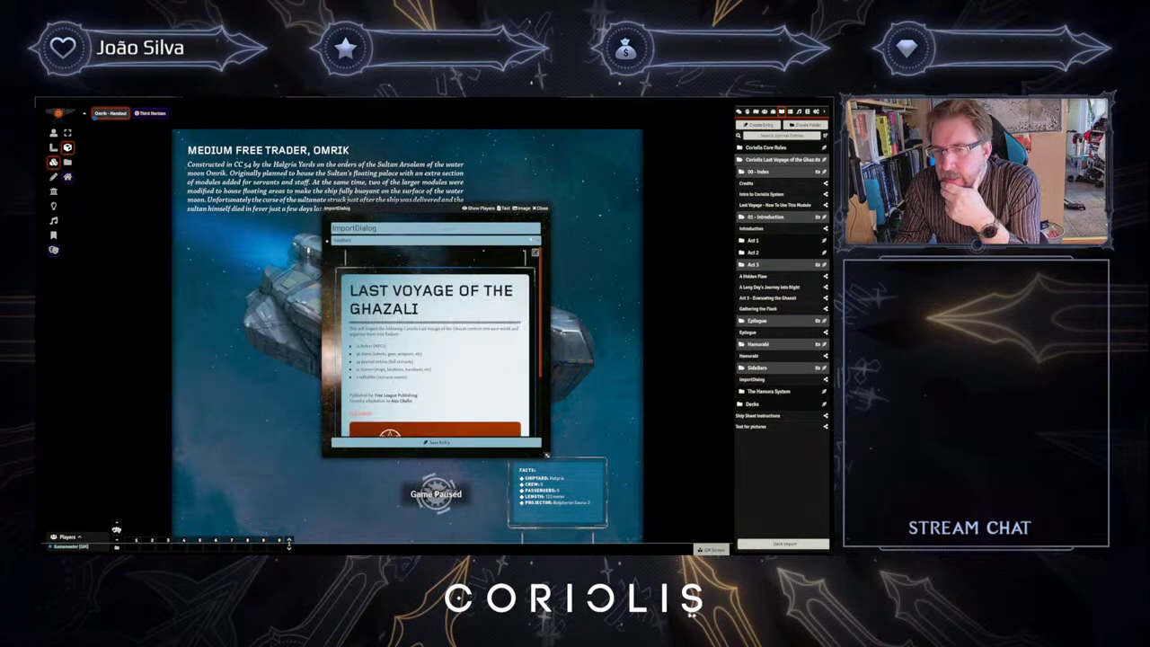
pyautogui.click(540, 209)
# - Open The Hamura System journal, move and enlarge its window, and examine its table of events in the system
pyautogui.click(764, 393)
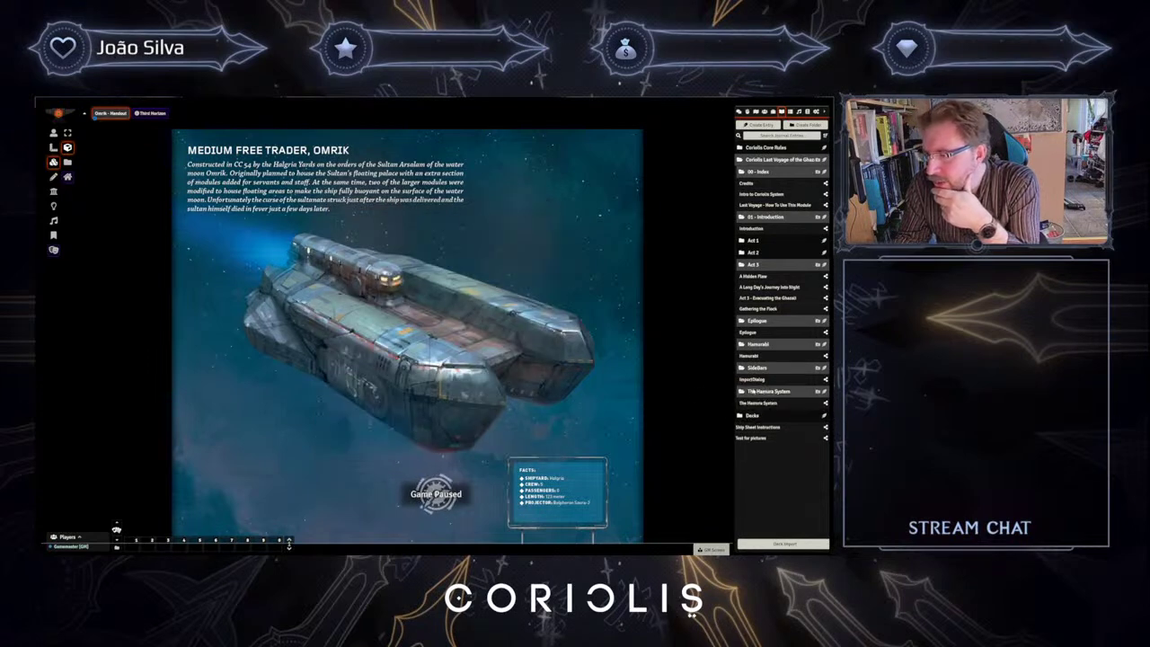
pyautogui.click(760, 403)
pyautogui.scroll(-3, 386, 336)
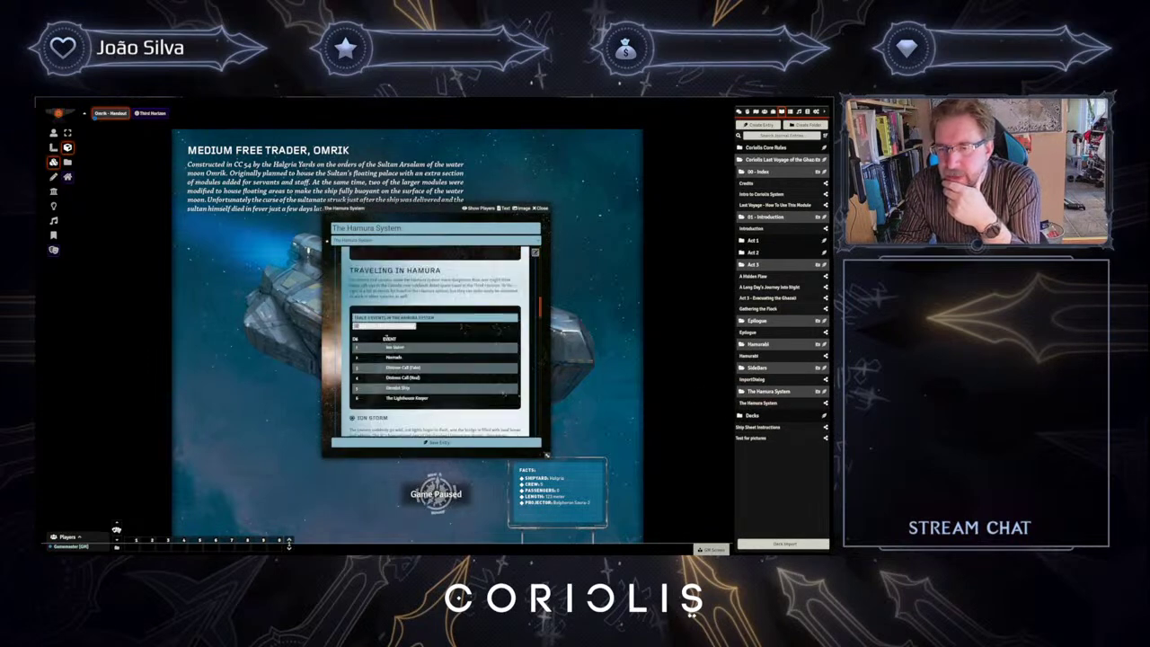
pyautogui.scroll(-5, 393, 347)
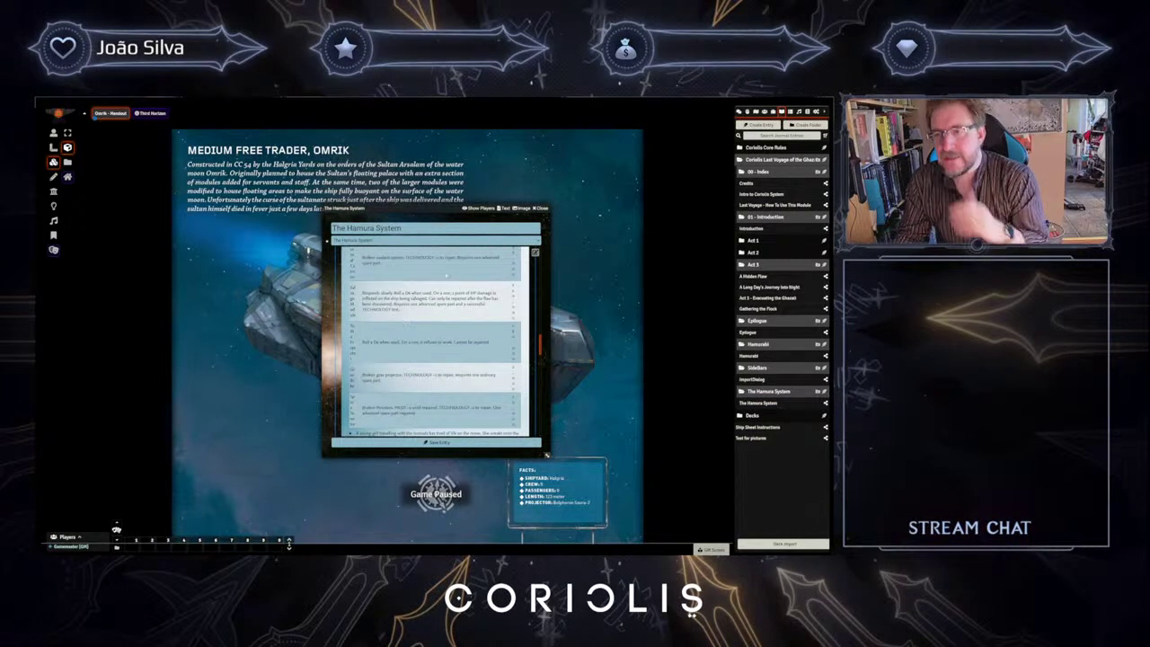
pyautogui.moveTo(396, 208); pyautogui.dragTo(231, 129)
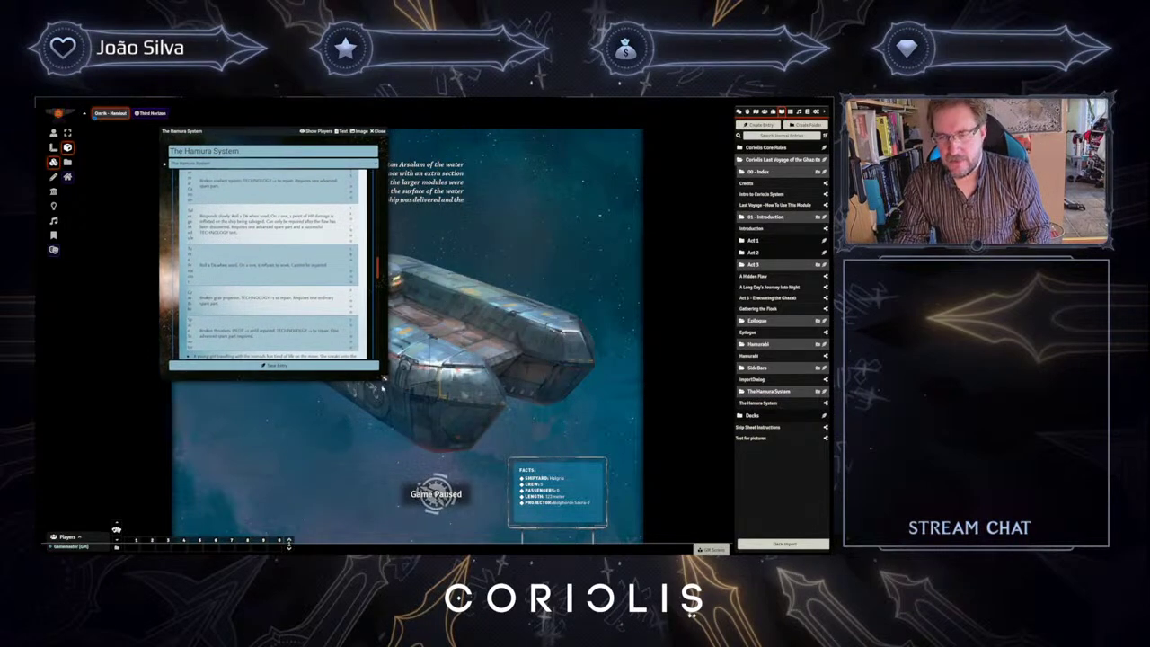
pyautogui.moveTo(383, 379); pyautogui.dragTo(649, 420)
pyautogui.scroll(5, 490, 341)
pyautogui.scroll(-3, 491, 342)
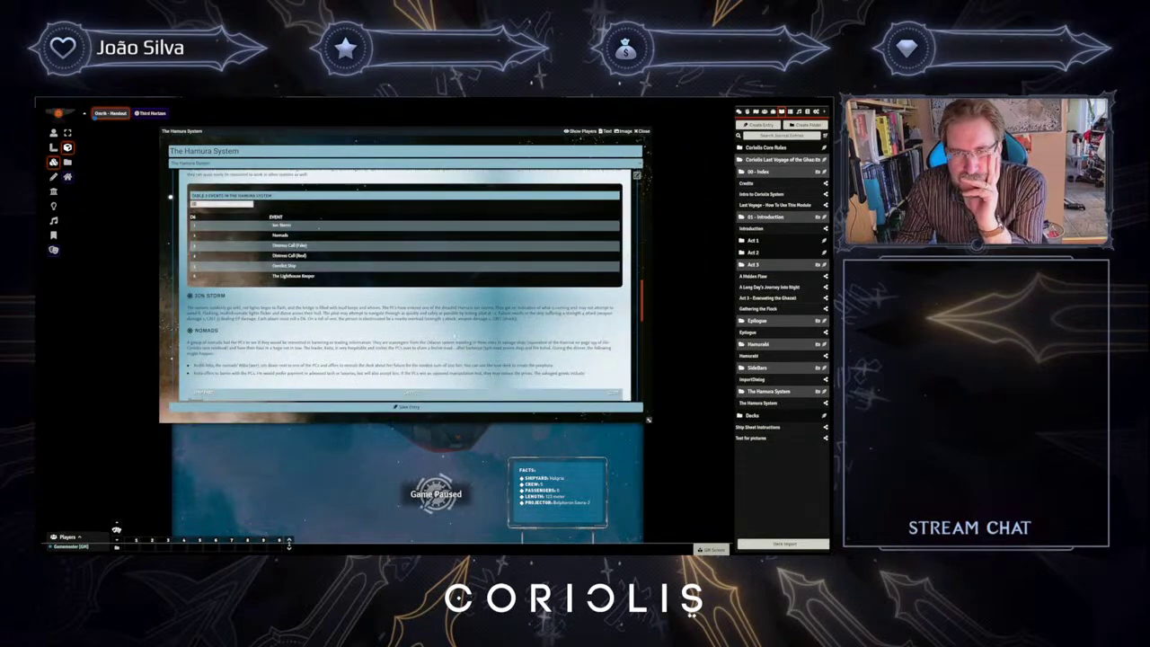
# - Open the Events In The Hamura System roll table from the journal, roll on it, view the result in chat and close the table
pyautogui.click(222, 204)
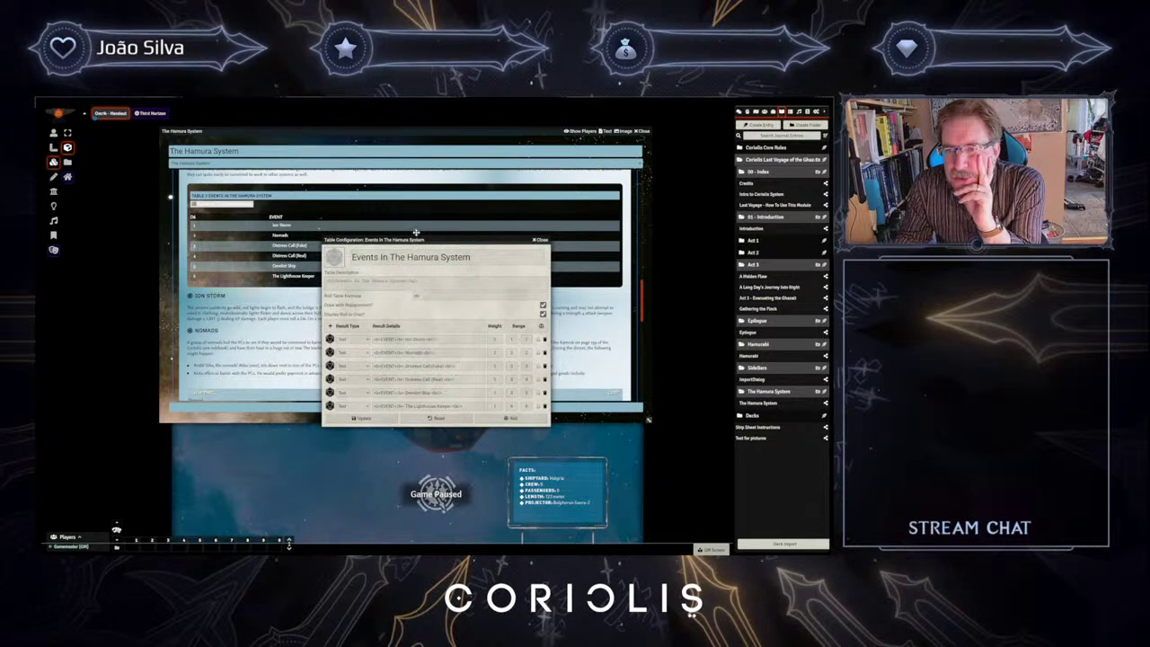
pyautogui.moveTo(414, 241); pyautogui.dragTo(416, 169)
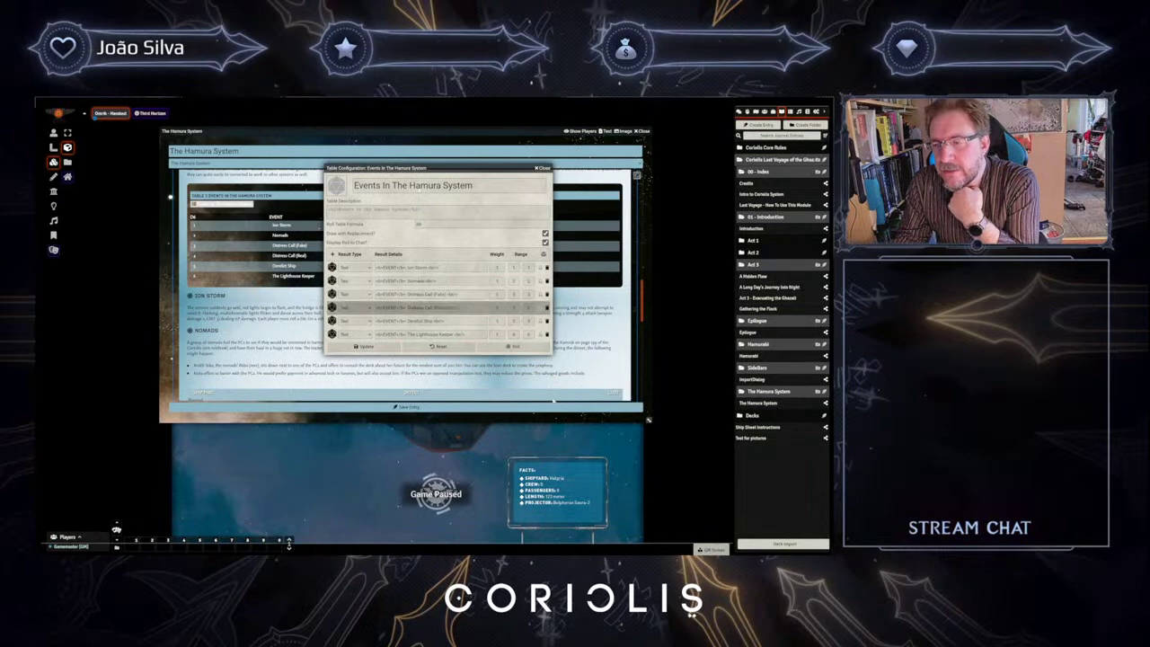
pyautogui.click(740, 110)
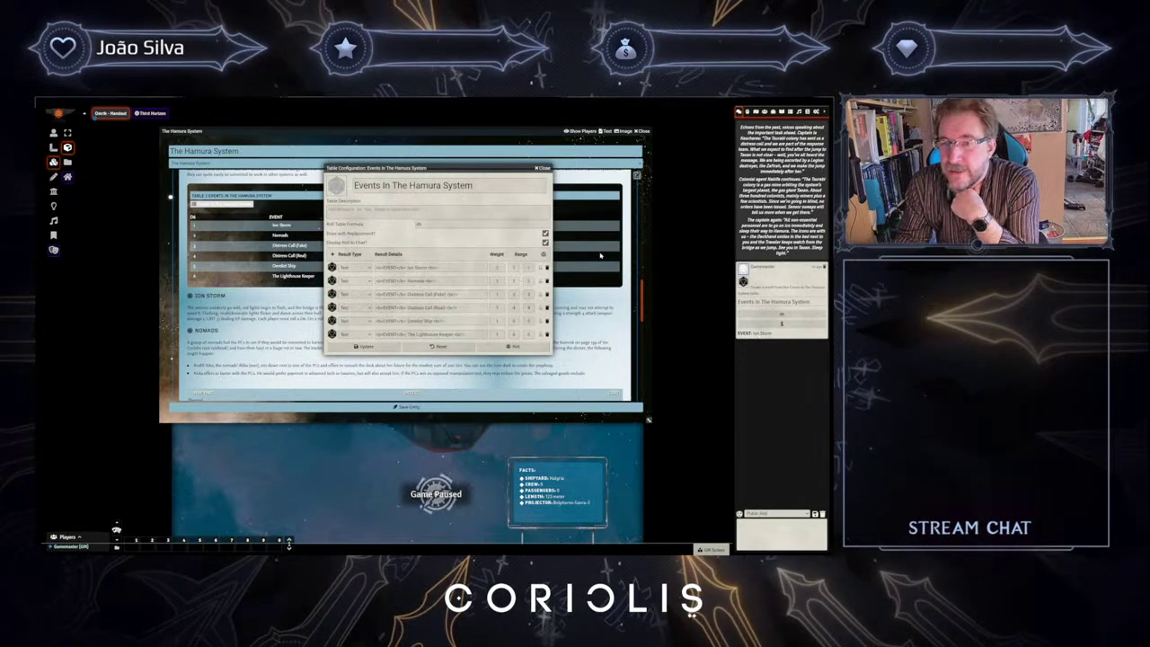
pyautogui.click(544, 168)
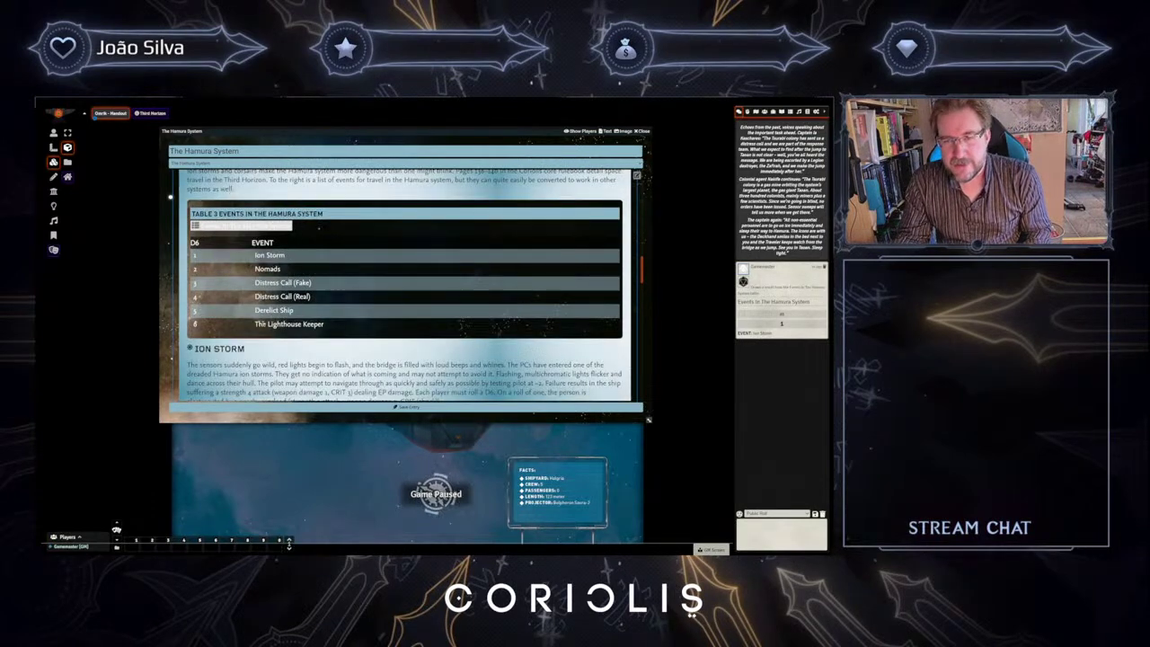
# - Examine the journal's Ion Storm and Nomads sections, including the table of salvaged ship parts
pyautogui.scroll(-2, 269, 319)
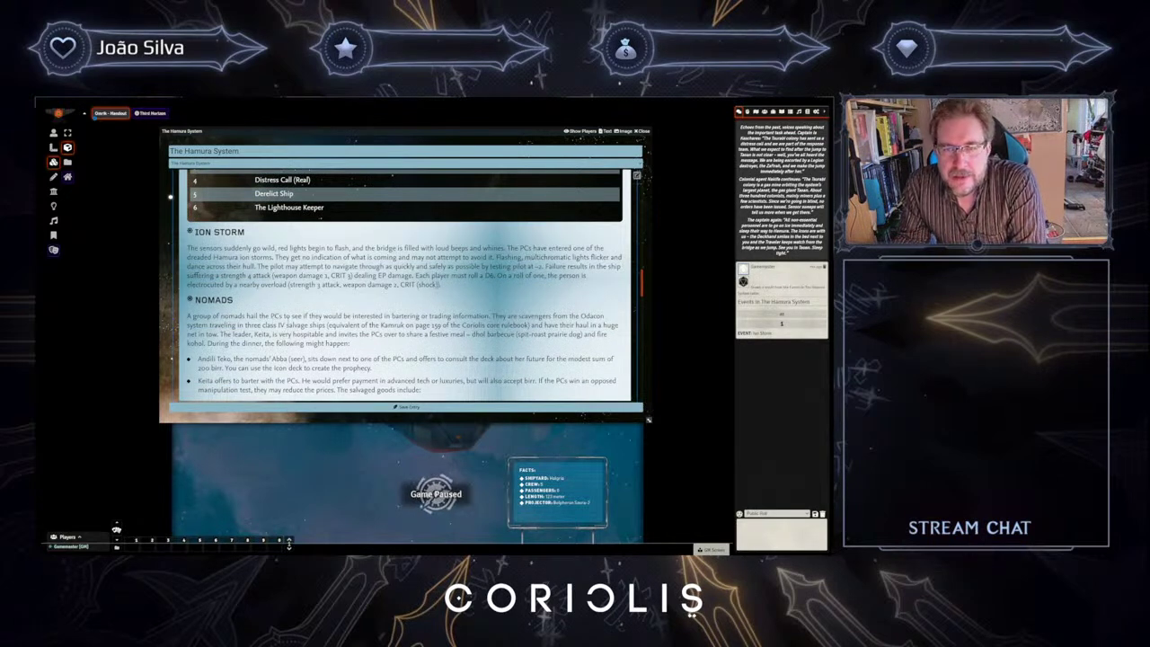
pyautogui.scroll(-3, 645, 306)
pyautogui.scroll(-1, 644, 307)
pyautogui.scroll(-1, 645, 310)
pyautogui.scroll(-5, 644, 314)
pyautogui.scroll(4, 635, 316)
pyautogui.scroll(3, 636, 314)
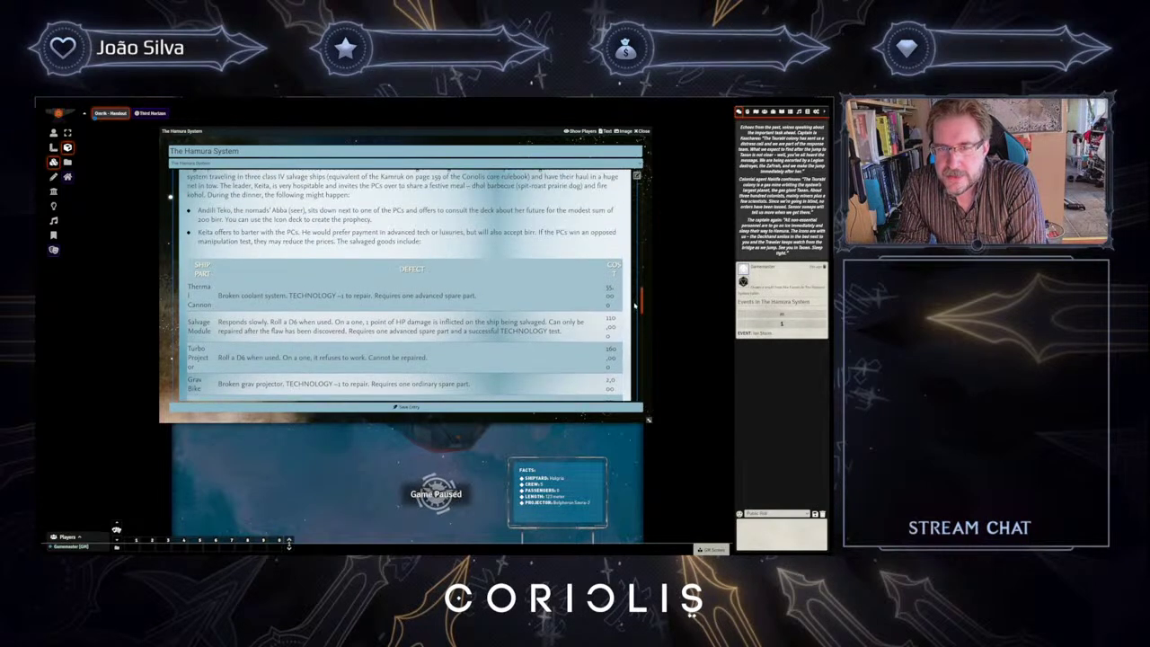
pyautogui.scroll(-5, 635, 307)
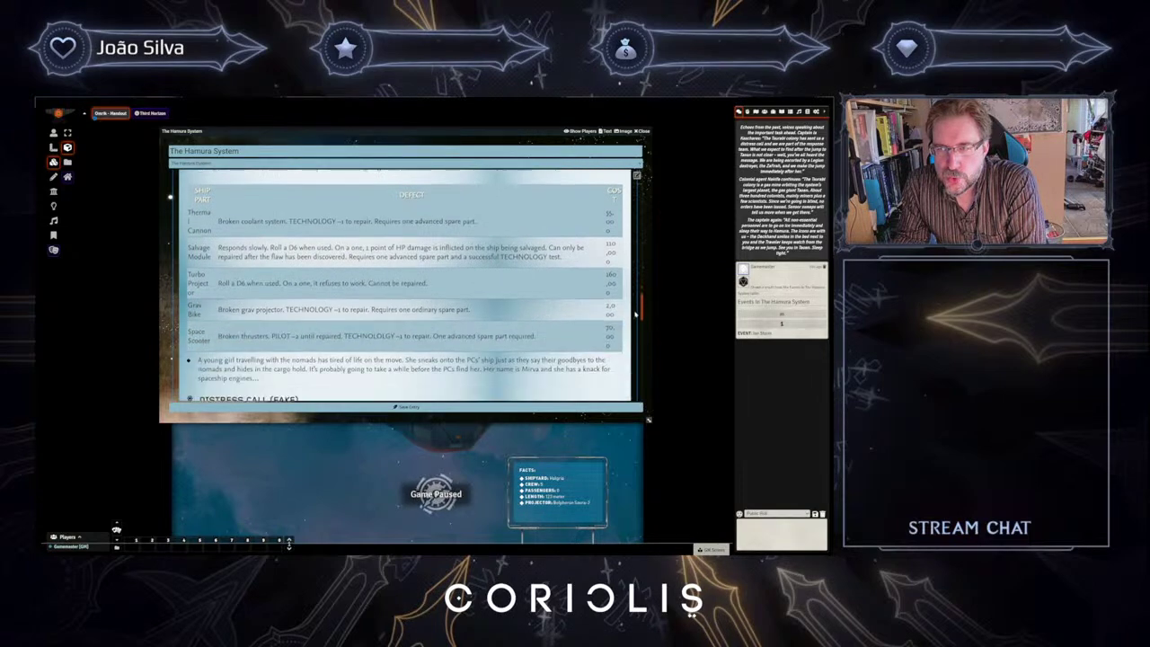
pyautogui.scroll(6, 640, 304)
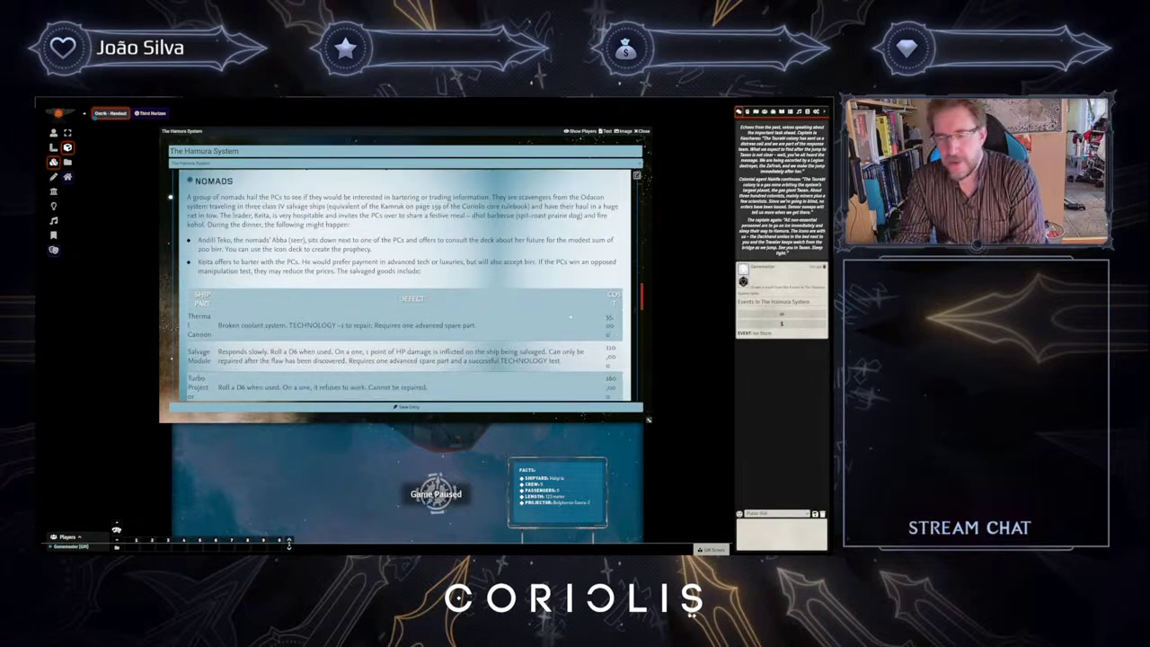
pyautogui.scroll(-2, 558, 326)
pyautogui.scroll(-4, 404, 286)
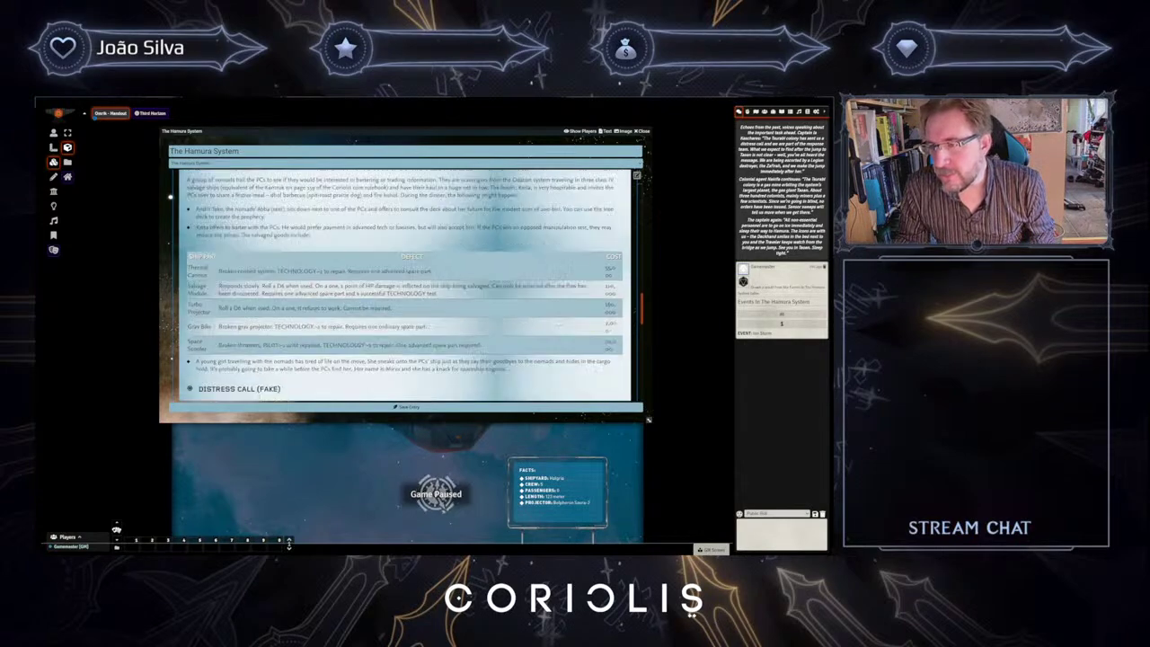
pyautogui.scroll(-1, 640, 233)
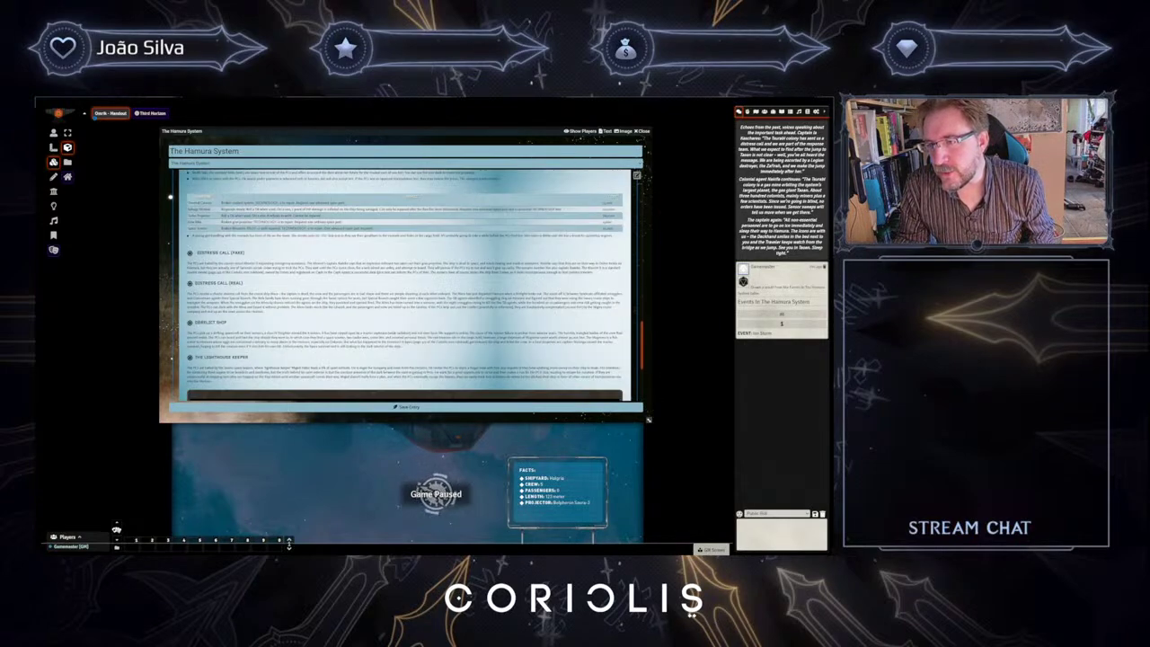
pyautogui.scroll(5, 640, 218)
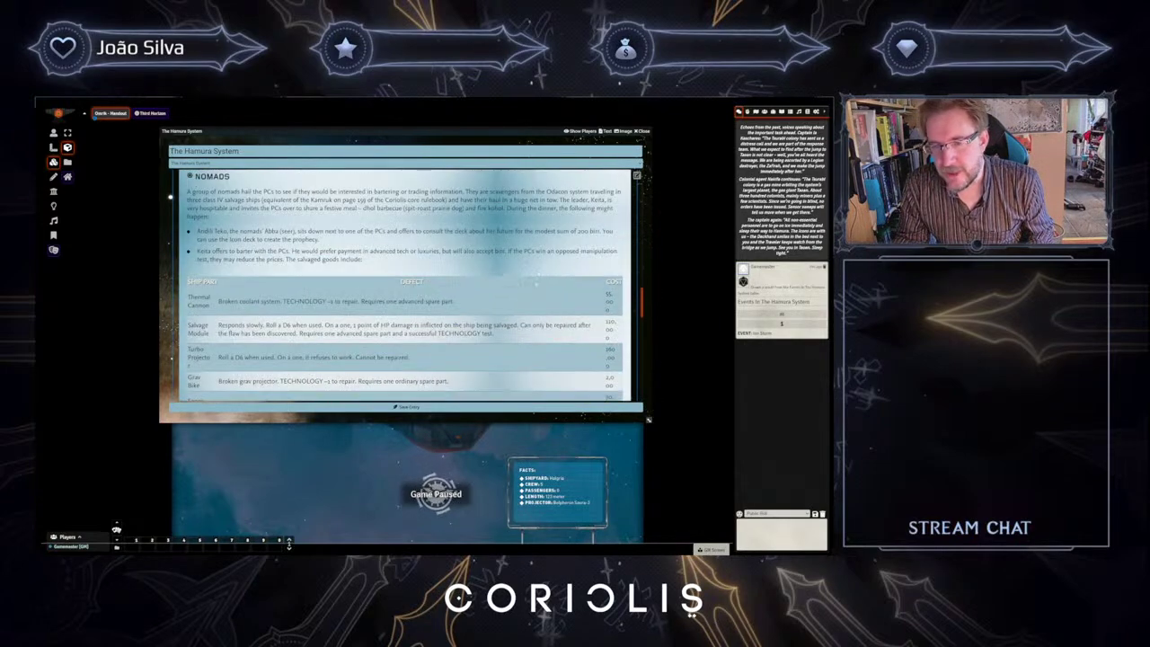
# - Look through the remaining Hamura System sections down to the NPC table and close the journal
pyautogui.scroll(-8, 536, 284)
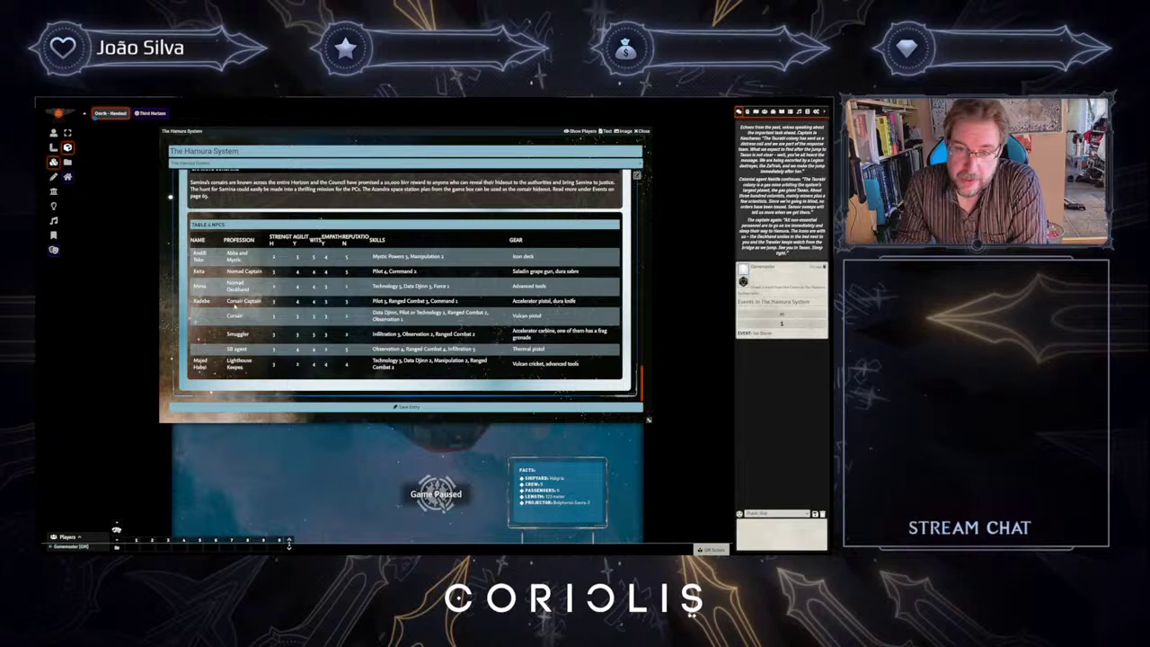
pyautogui.scroll(5, 404, 288)
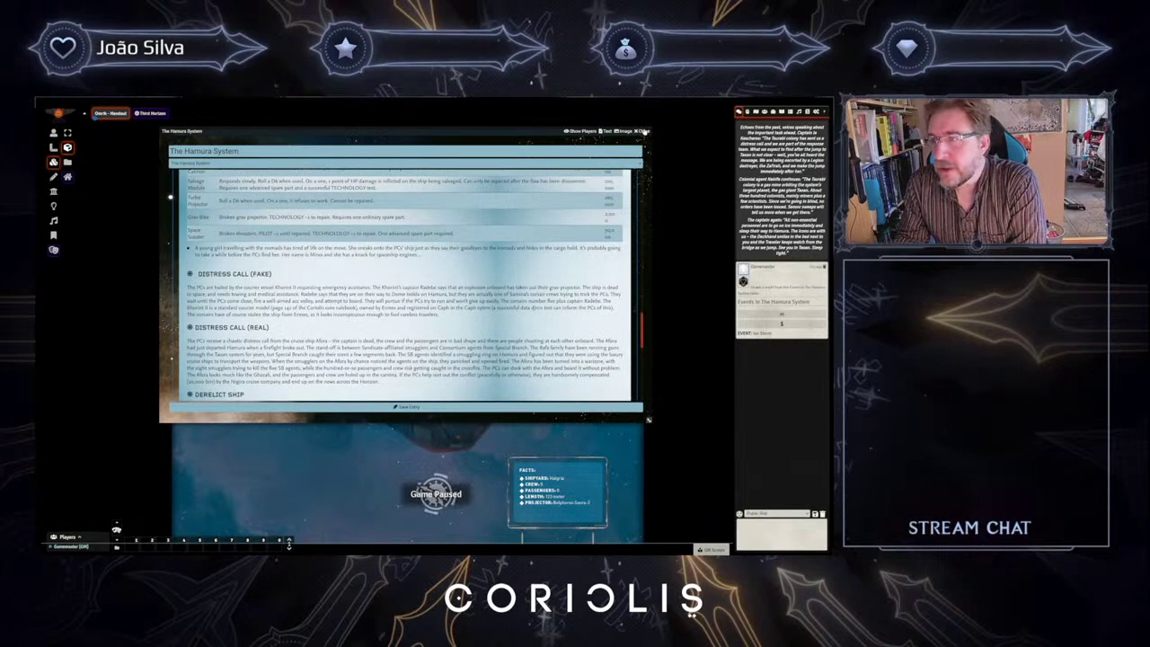
pyautogui.click(643, 132)
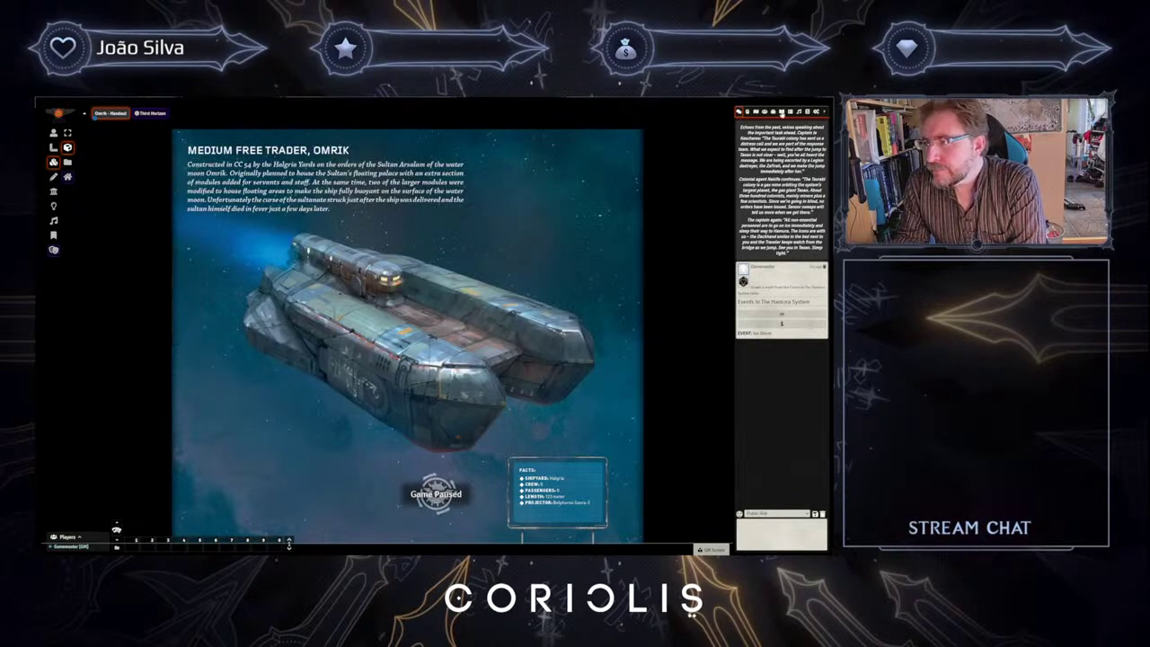
# - Open the module's Spacewalk Events roll table, roll on it, view the result in chat and close the table
pyautogui.click(783, 112)
pyautogui.click(790, 112)
pyautogui.click(782, 160)
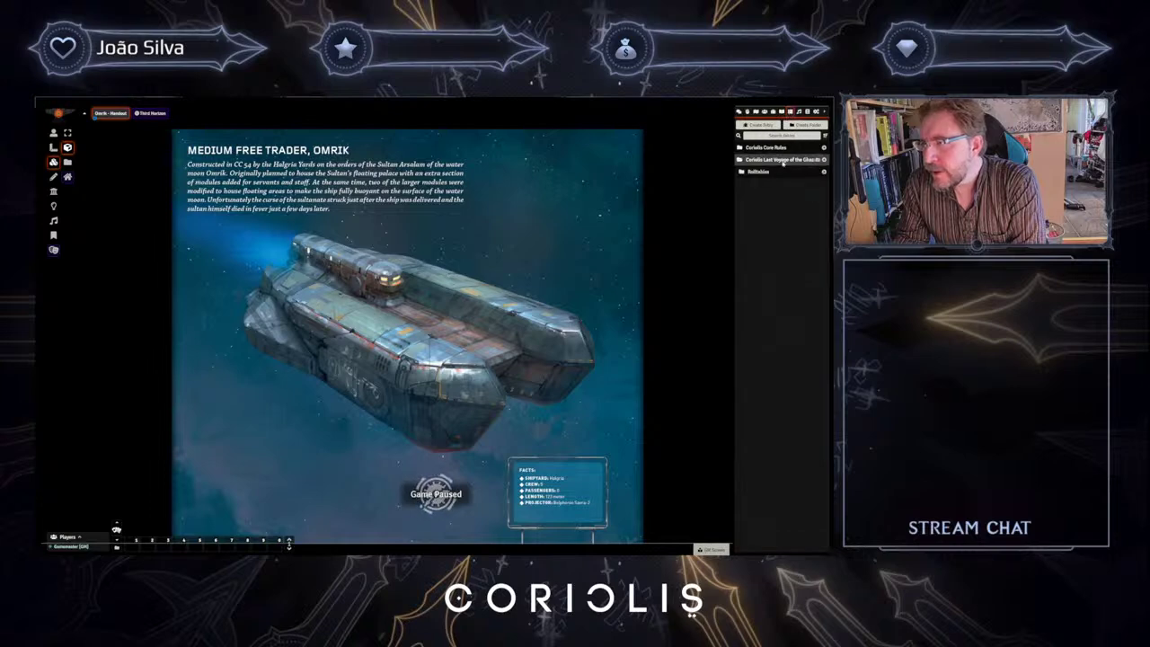
pyautogui.click(761, 172)
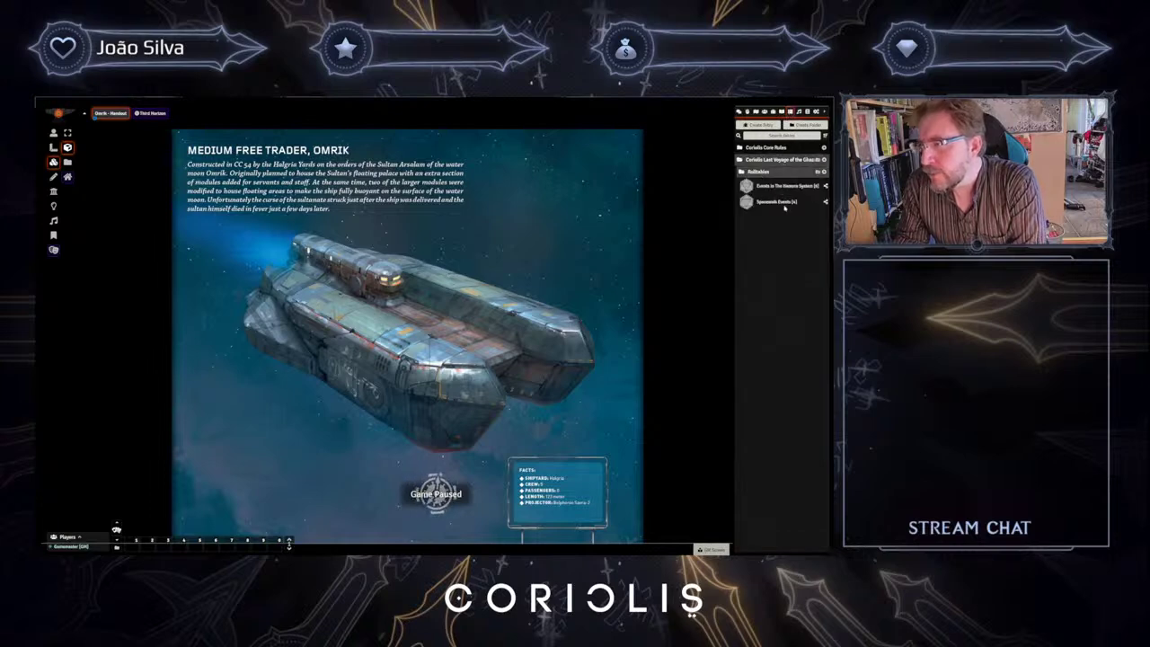
pyautogui.click(778, 202)
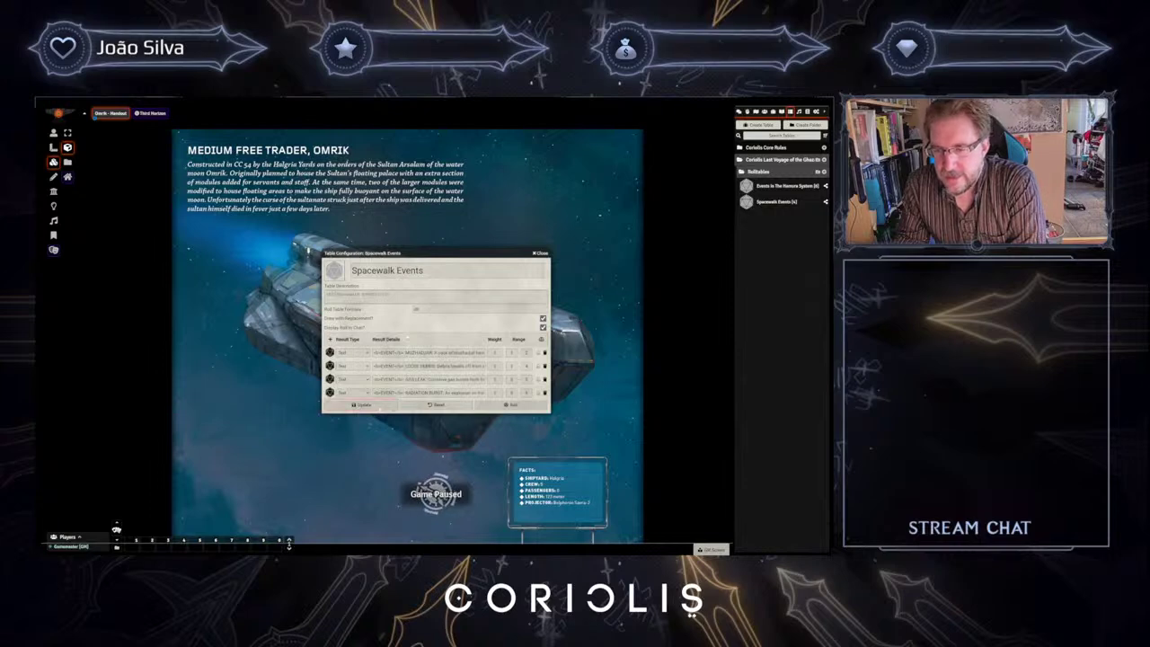
pyautogui.click(500, 406)
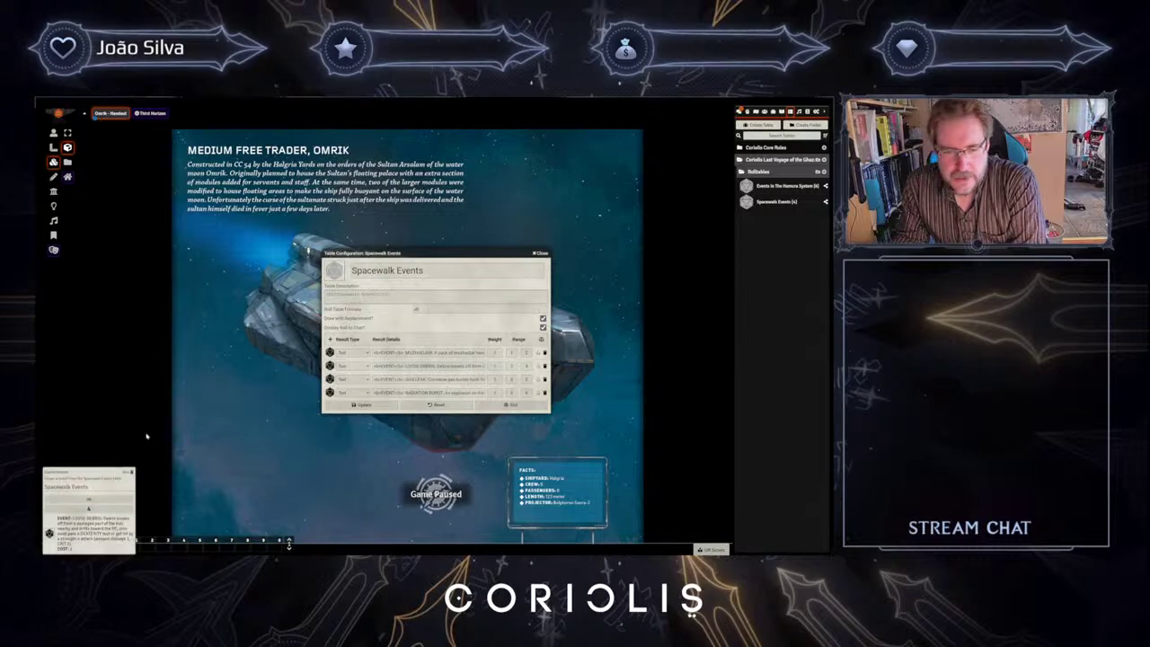
pyautogui.click(98, 536)
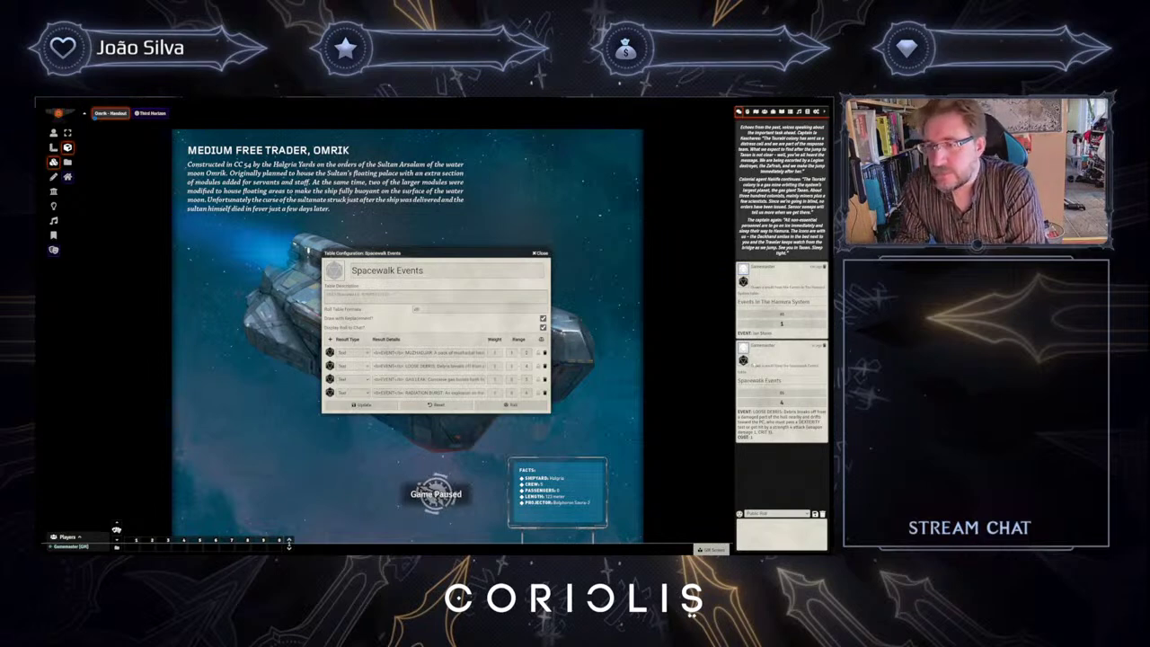
pyautogui.click(537, 254)
# - Show the module's NPC actors, view the Act 1 folder's contents and collapse it
pyautogui.click(764, 111)
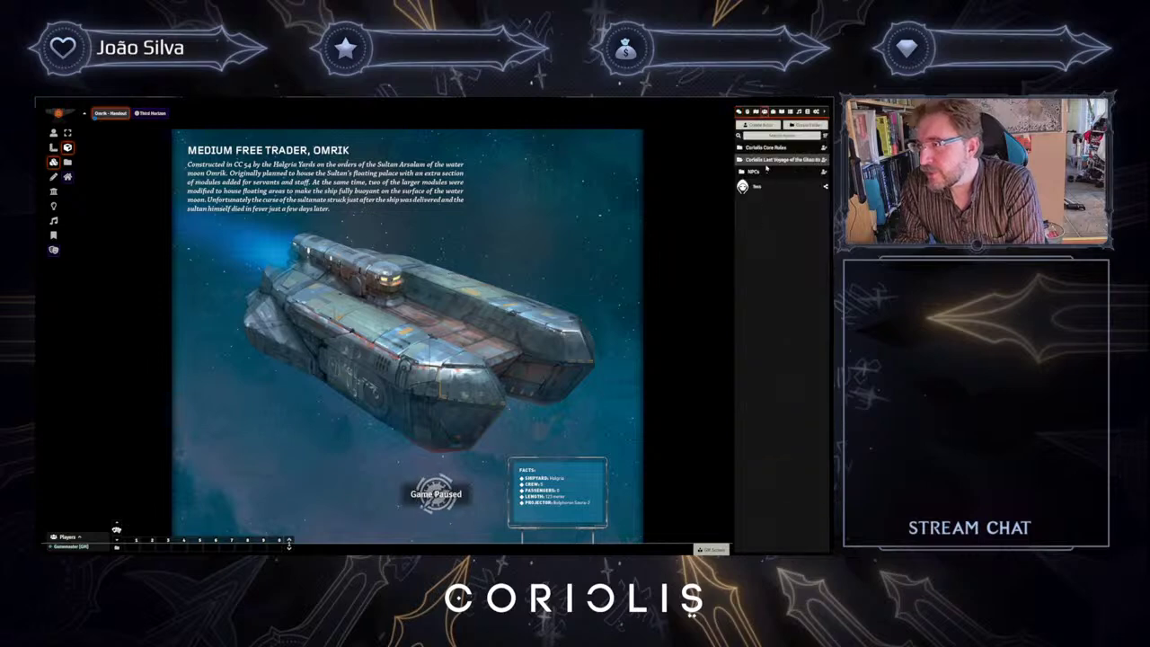
pyautogui.click(764, 170)
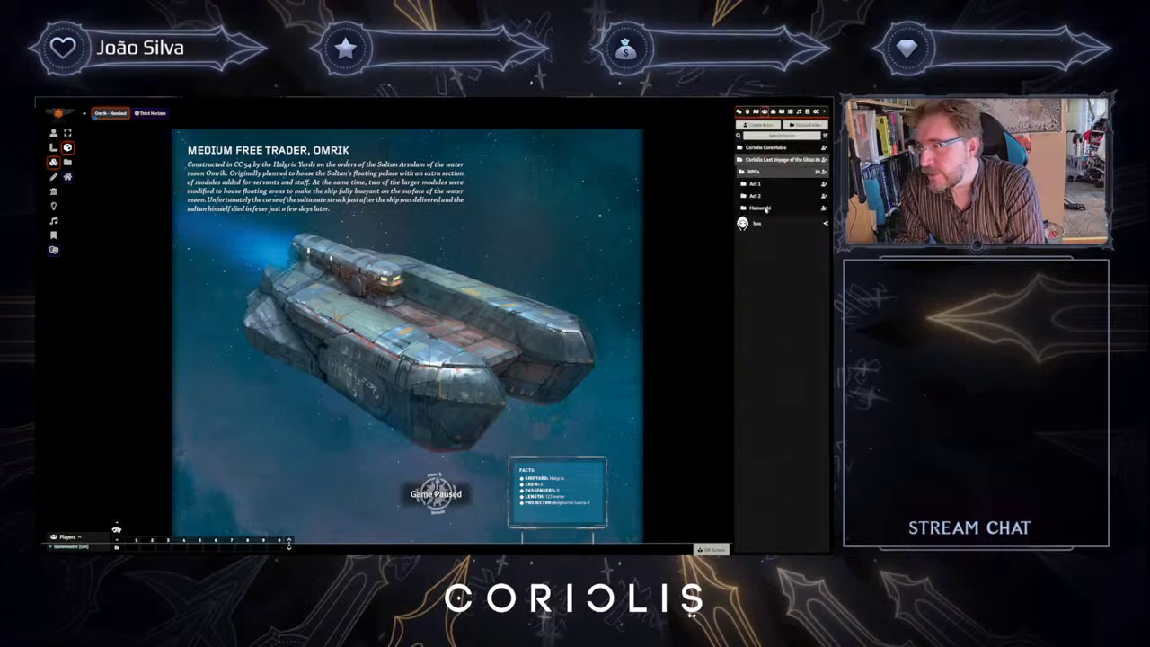
pyautogui.click(760, 184)
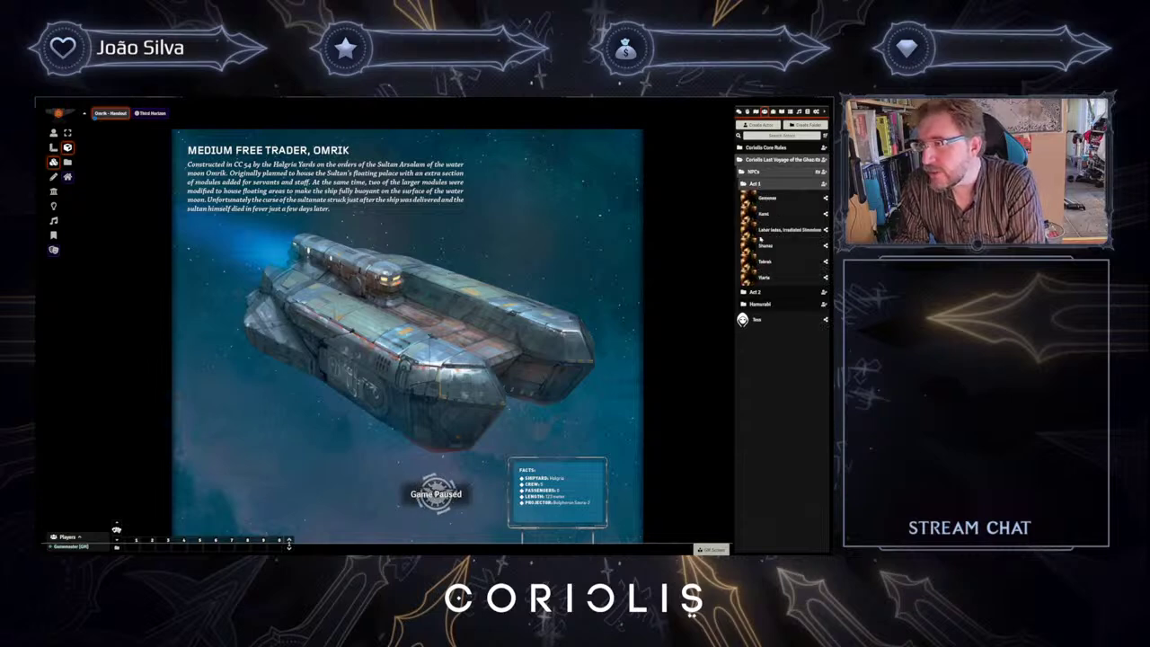
pyautogui.click(758, 185)
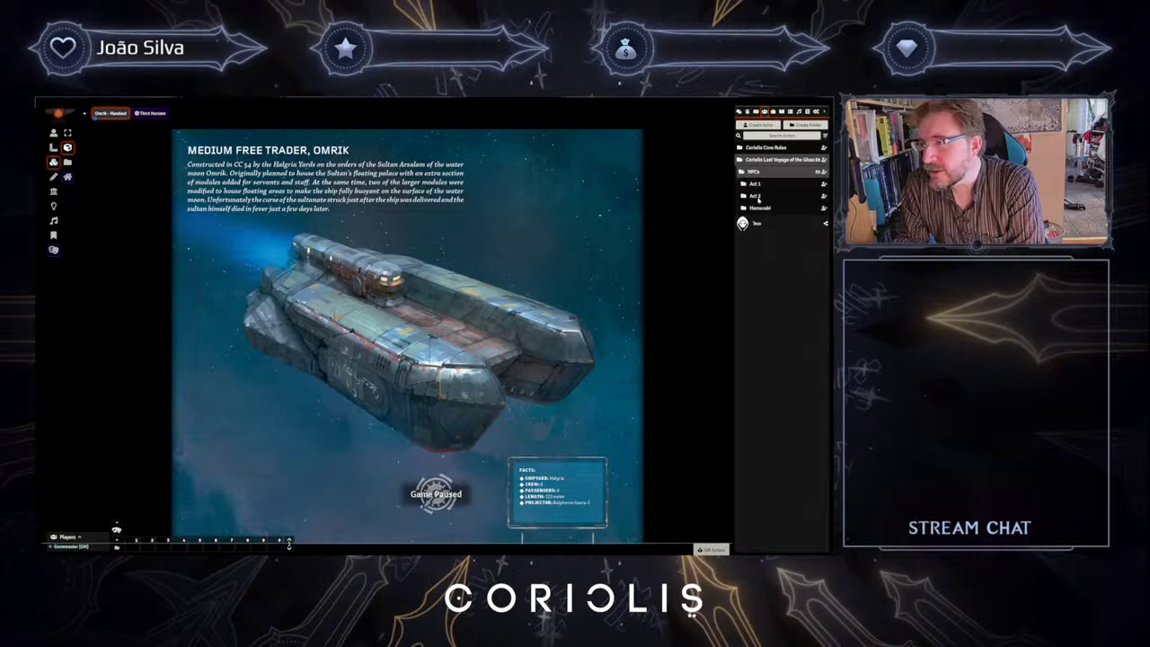
# - View the Act 2 actors and the Zhasai, Alpha Female sheet, then the Hamurabi actors, collapsing both folders
pyautogui.click(755, 196)
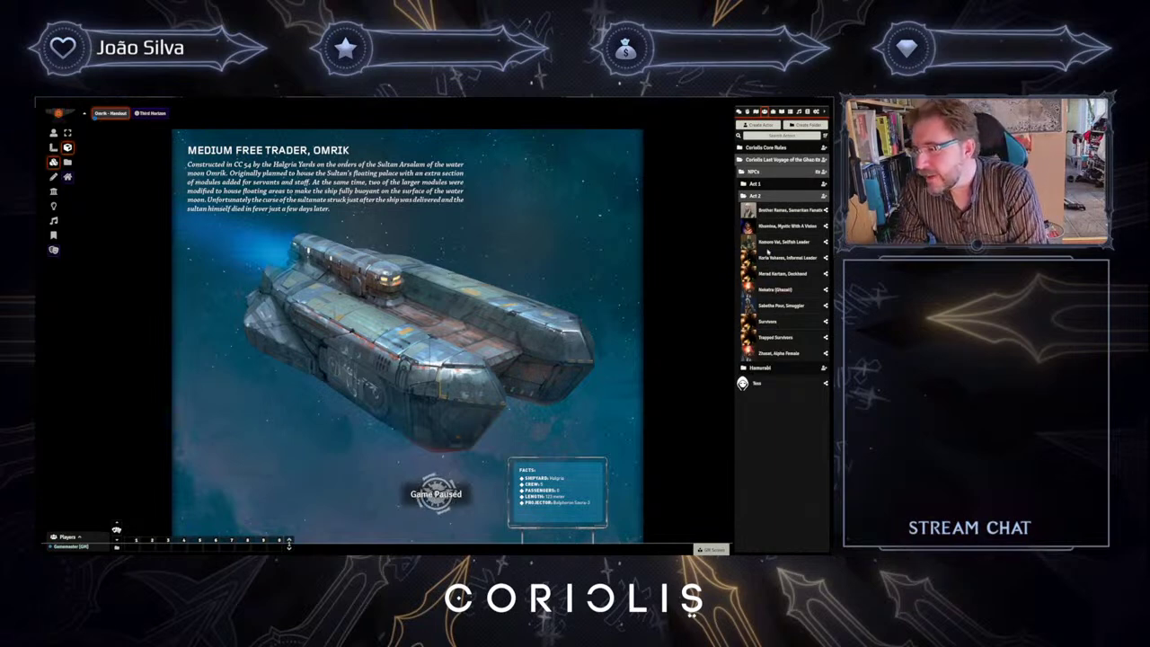
pyautogui.click(774, 353)
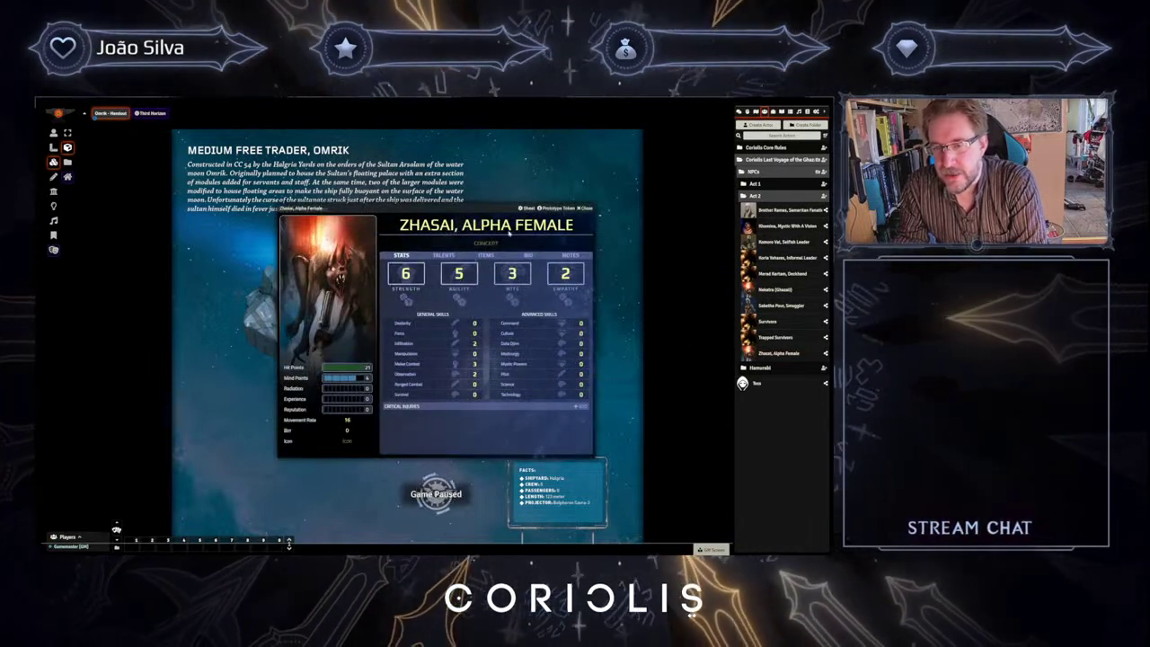
pyautogui.doubleClick(585, 210)
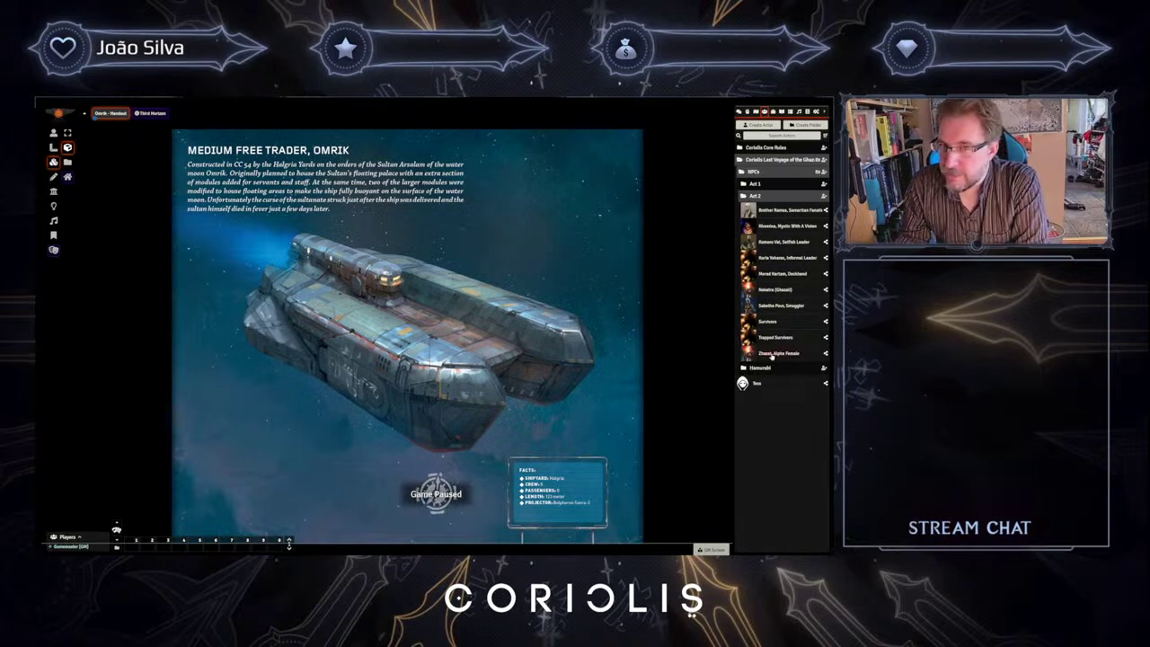
pyautogui.click(757, 197)
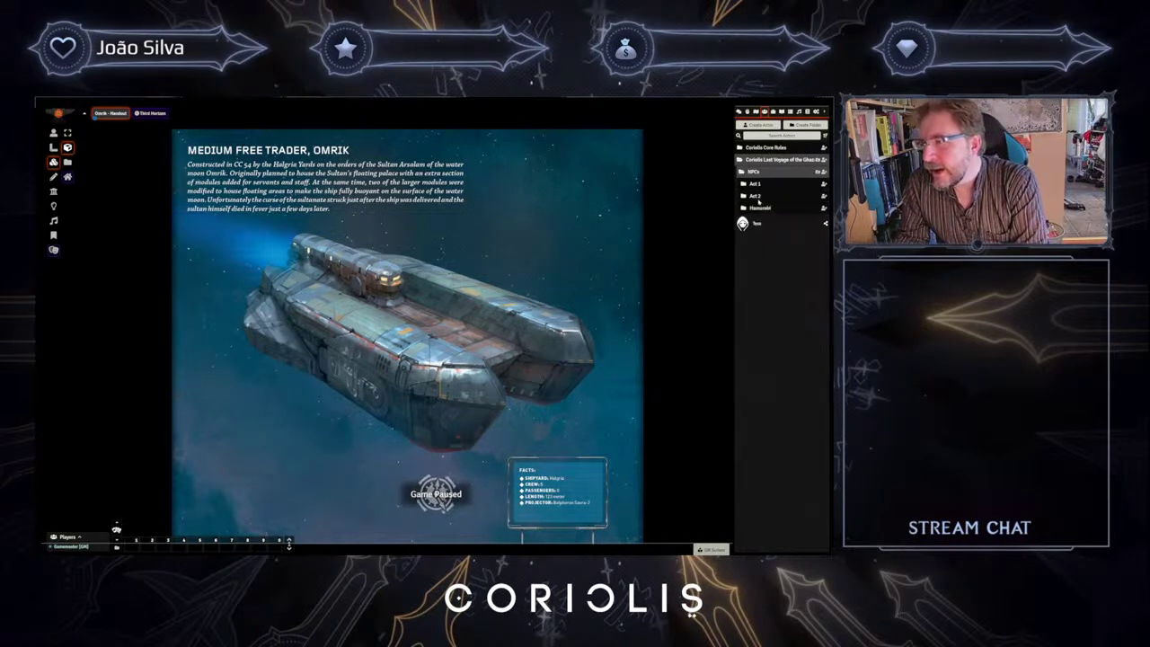
pyautogui.click(757, 209)
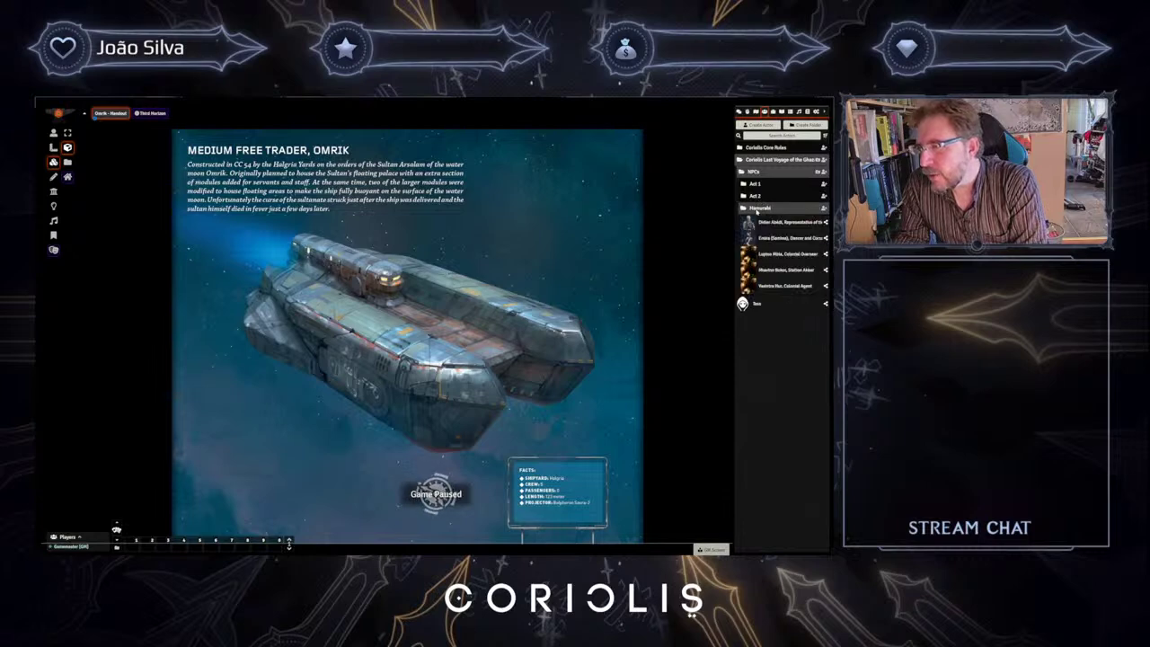
pyautogui.click(759, 208)
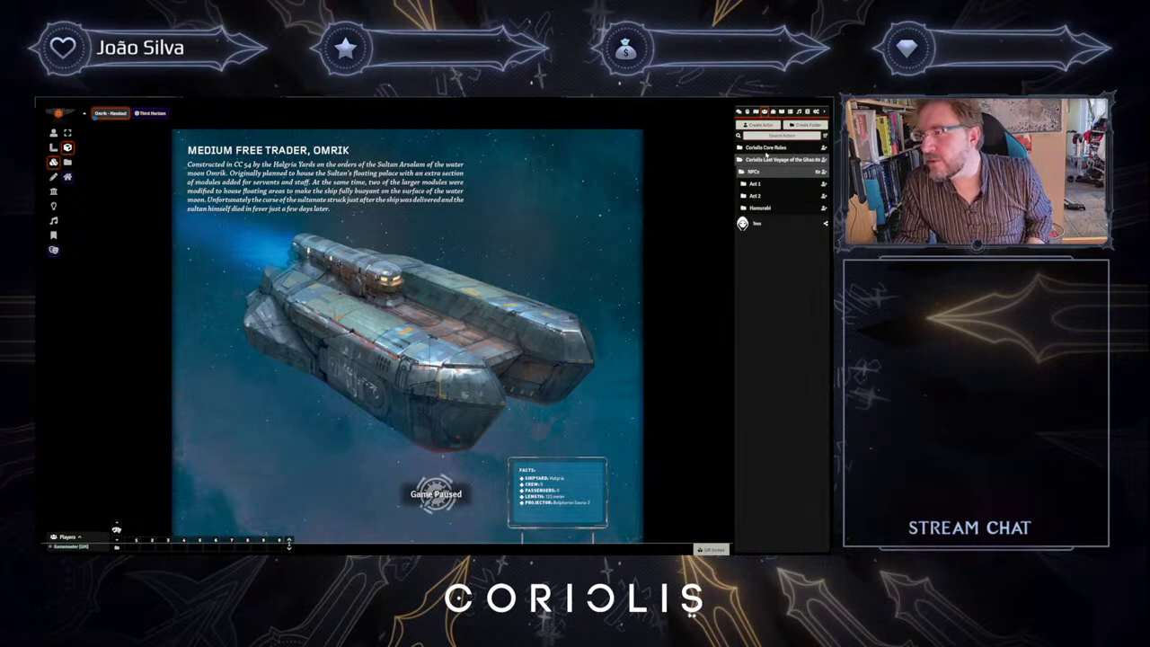
# - Filter the actors by "m", view the Muzhadjar creature's sheet from the Coriolis Core Rules, close it and collapse the core rules folders
pyautogui.click(766, 149)
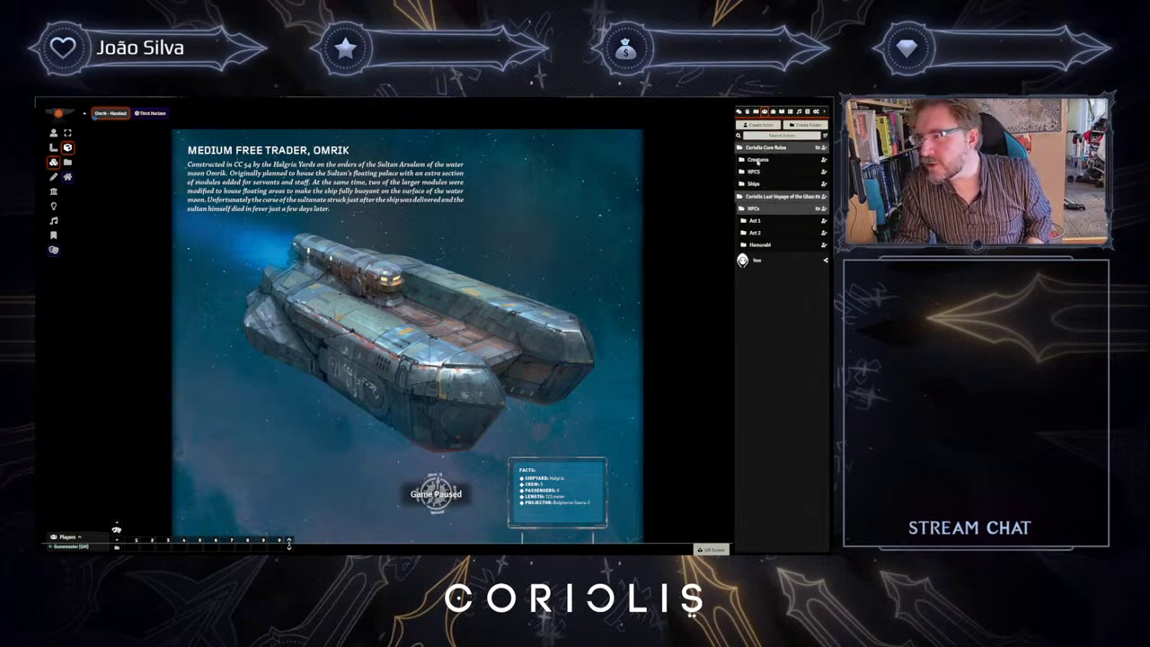
pyautogui.click(758, 159)
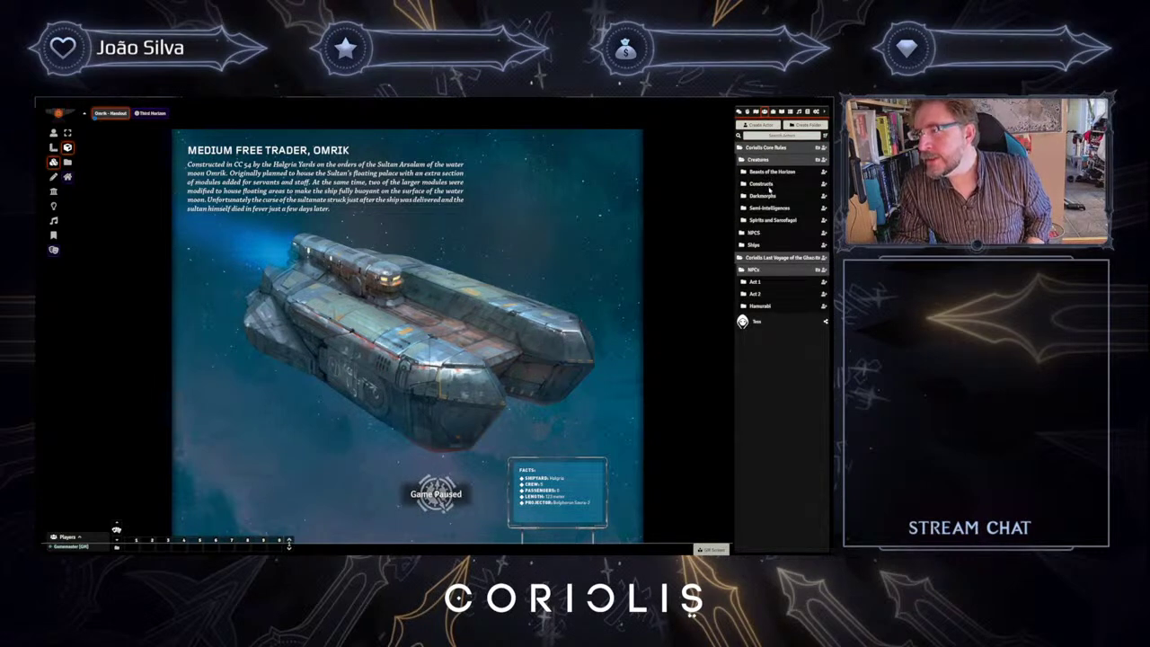
pyautogui.write('m')
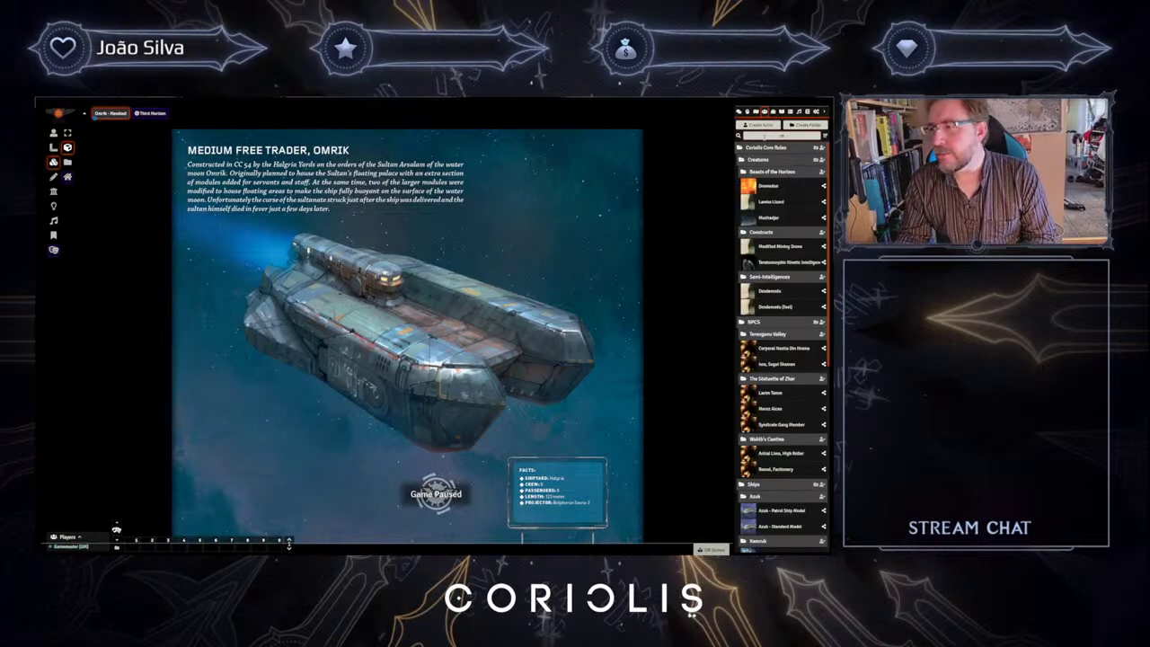
pyautogui.click(761, 218)
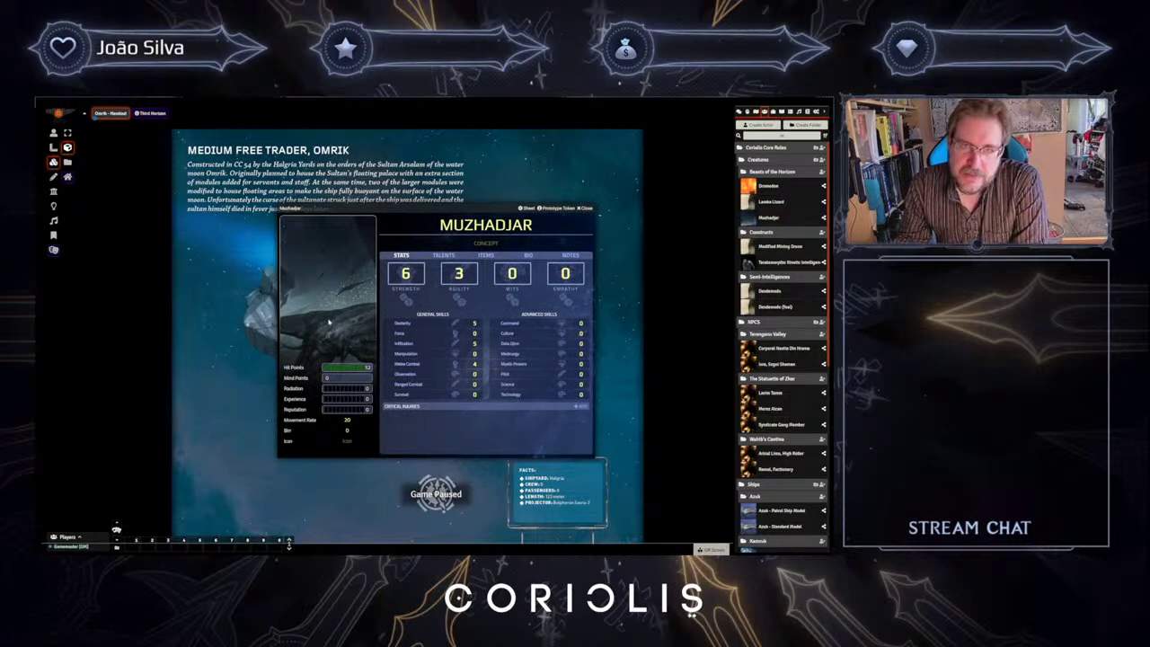
pyautogui.click(584, 209)
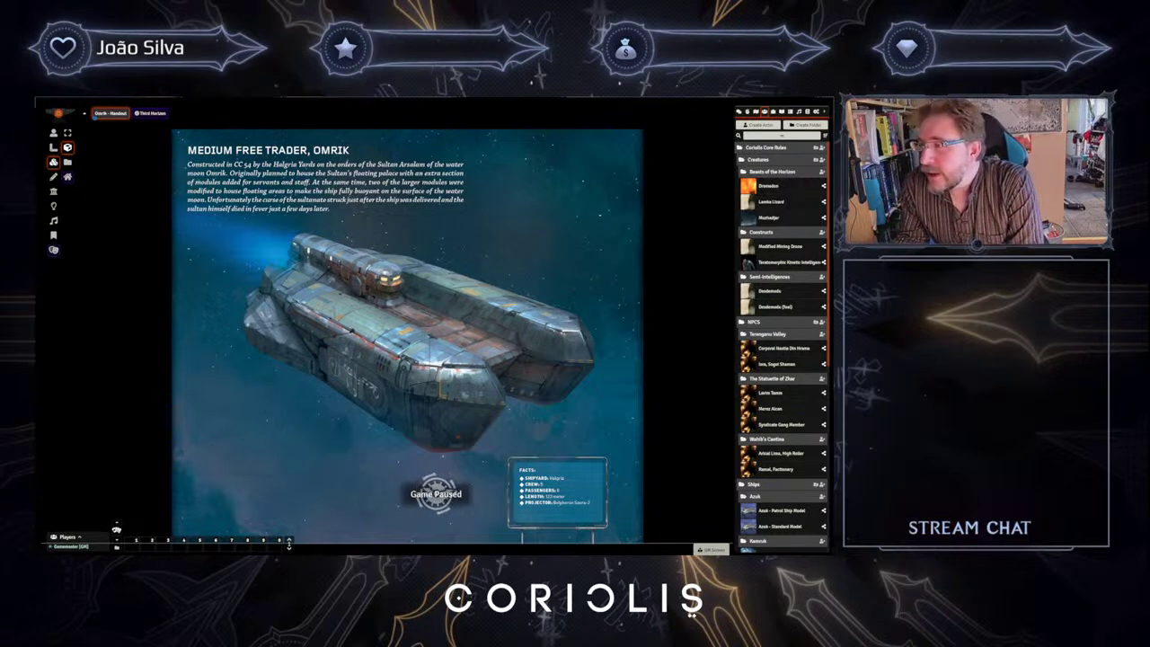
pyautogui.click(759, 160)
pyautogui.click(760, 148)
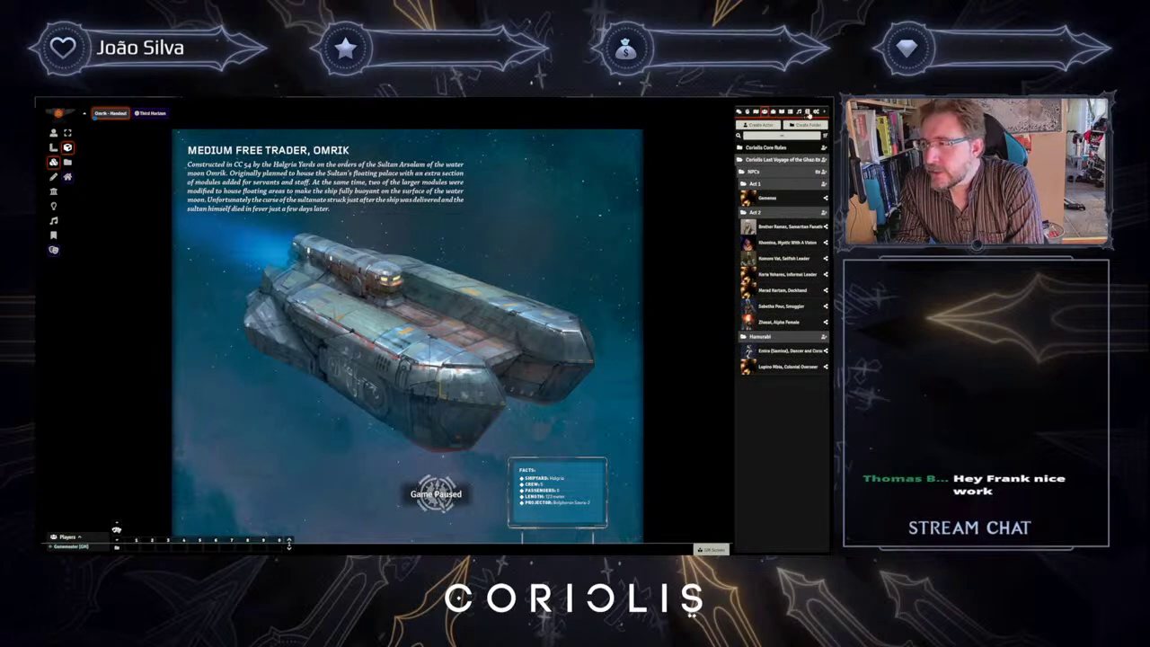
# - Show the compendium packs, open the Ghazali module's Coriolis Actors compendium, view its contents and close it
pyautogui.click(806, 113)
pyautogui.click(754, 149)
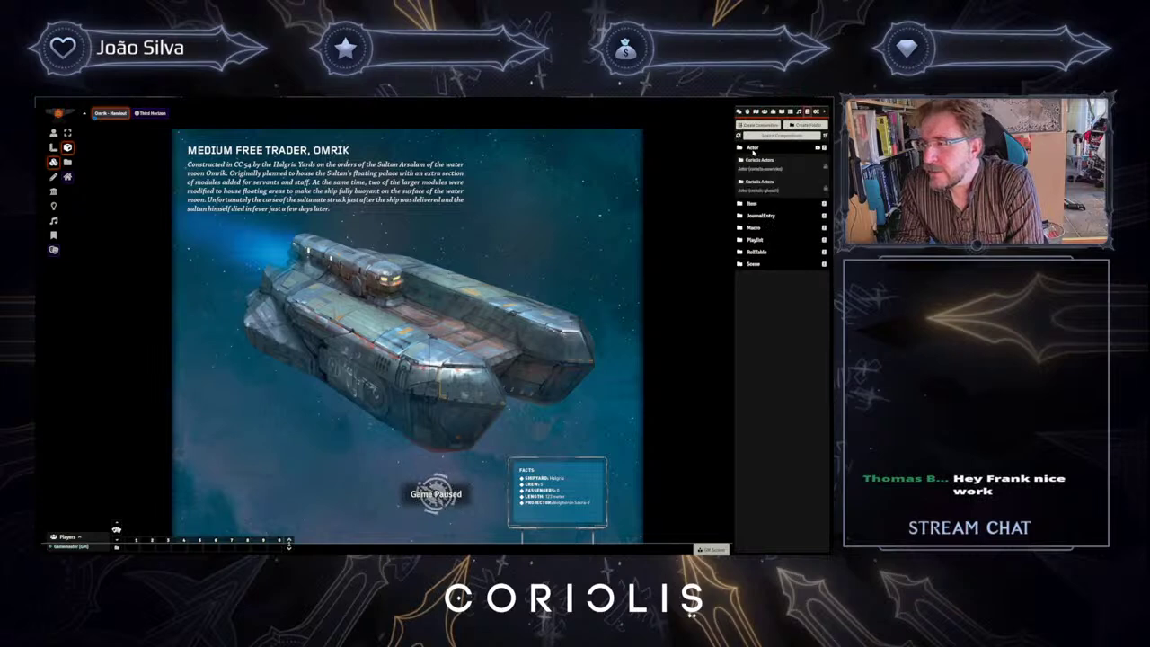
pyautogui.click(763, 187)
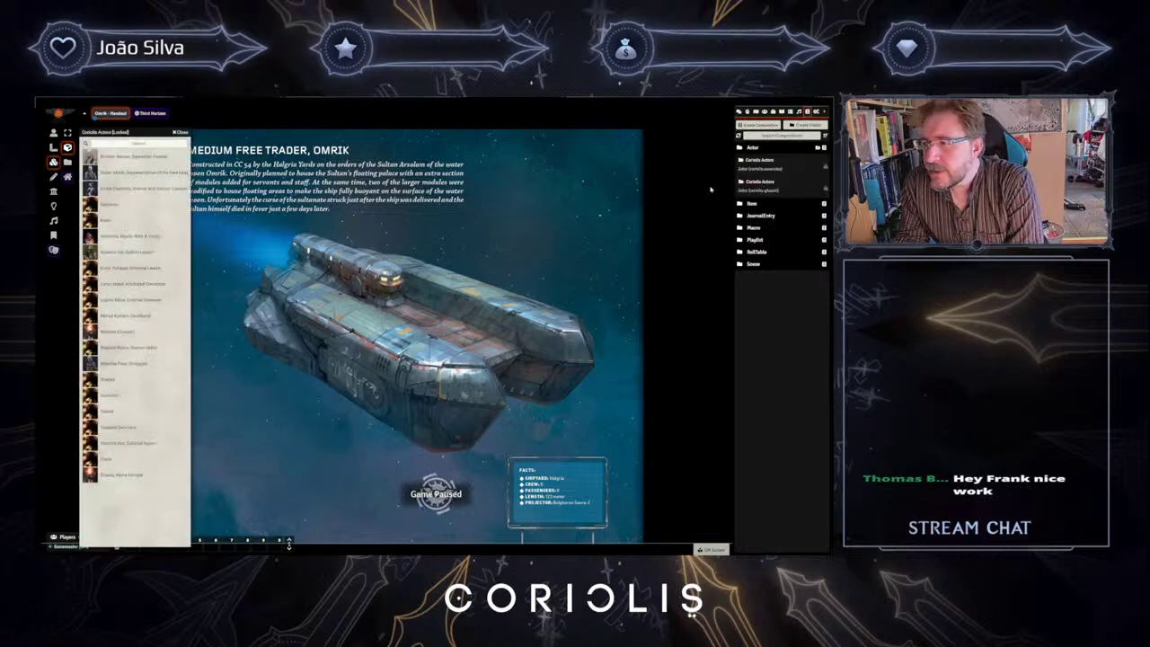
pyautogui.moveTo(131, 141); pyautogui.dragTo(281, 141)
pyautogui.moveTo(379, 155); pyautogui.dragTo(420, 142)
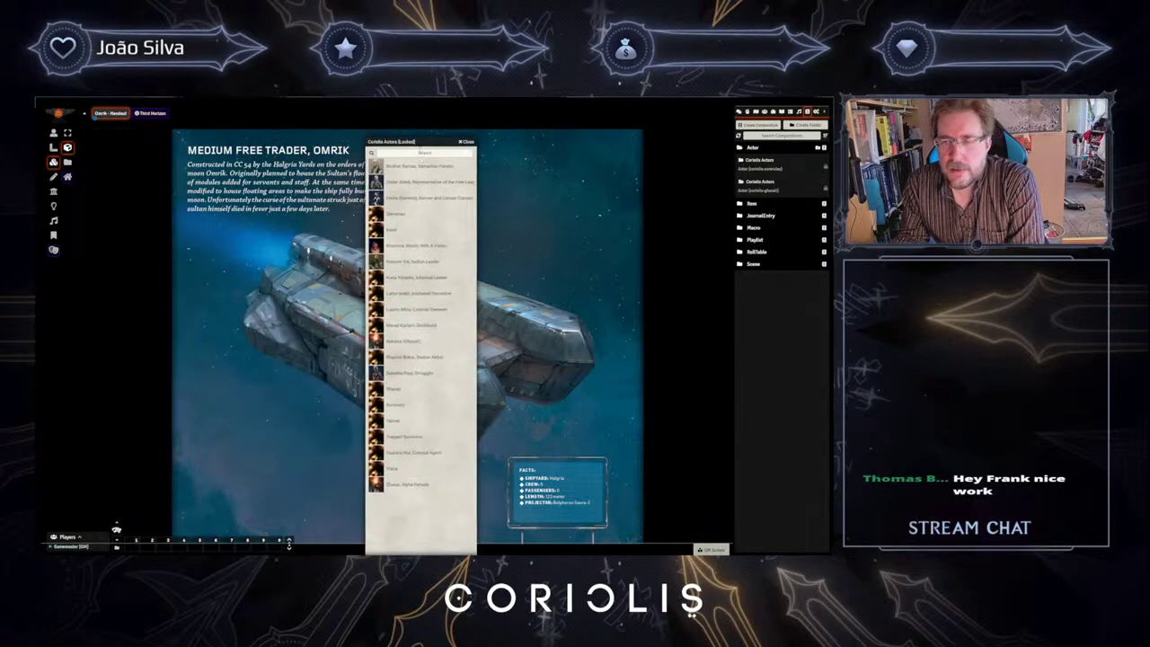
pyautogui.click(466, 141)
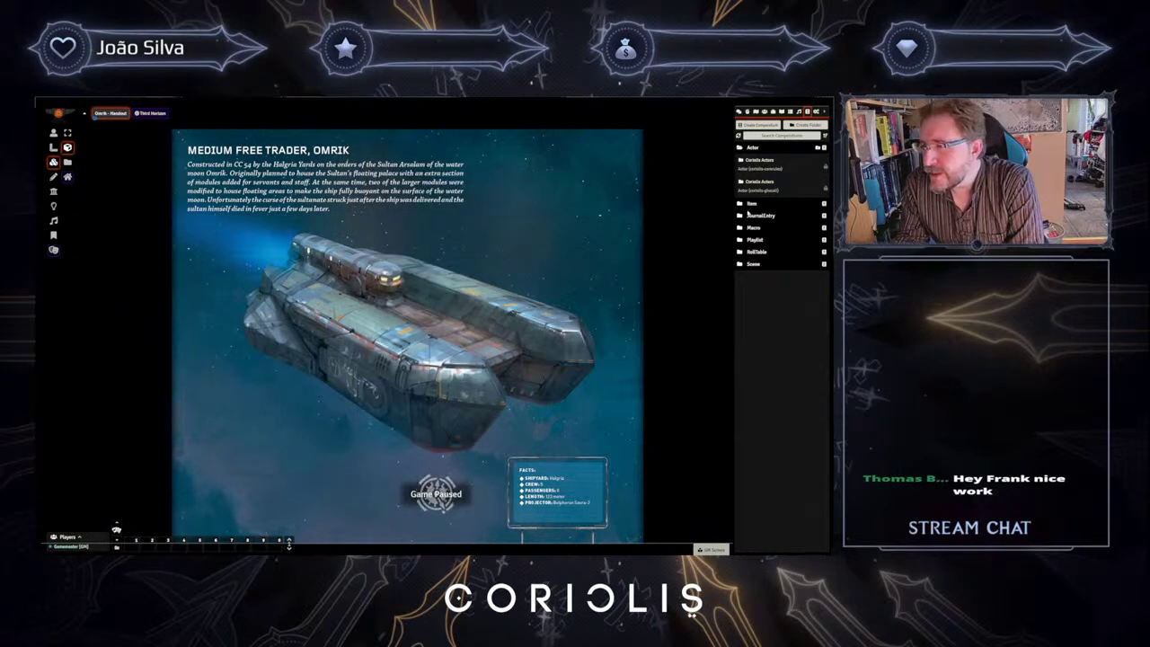
# - Look at the Item compendiums, view the contents of the Ghazali Coriolis Journals compendium, close it and collapse the journal group
pyautogui.click(749, 204)
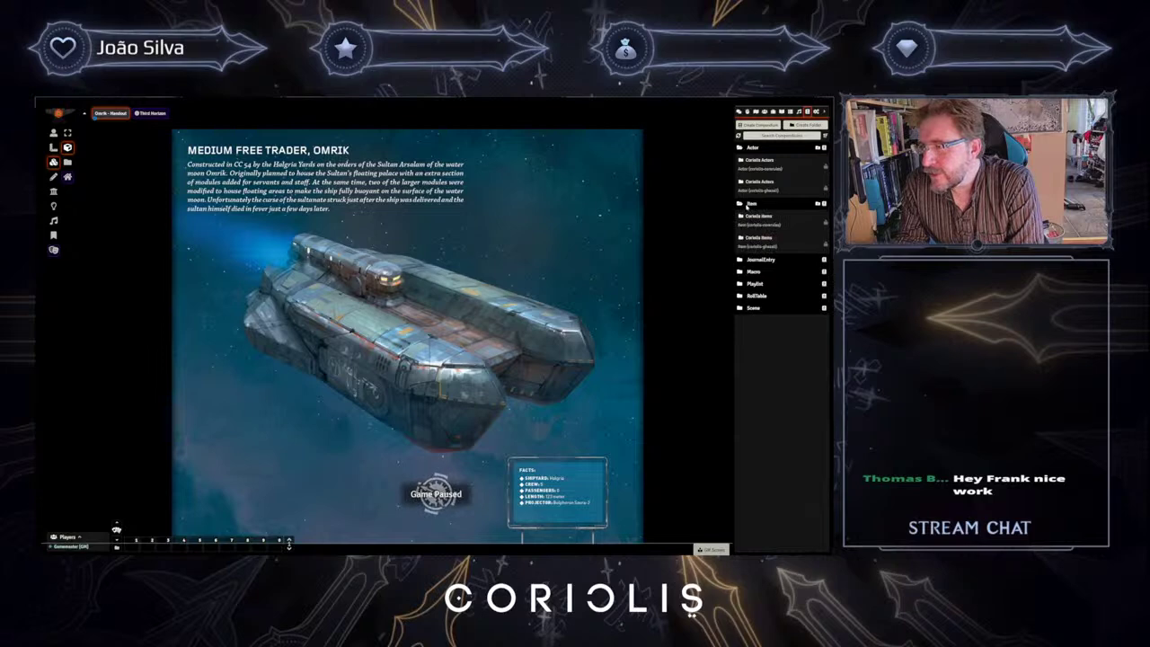
pyautogui.click(747, 205)
pyautogui.click(755, 217)
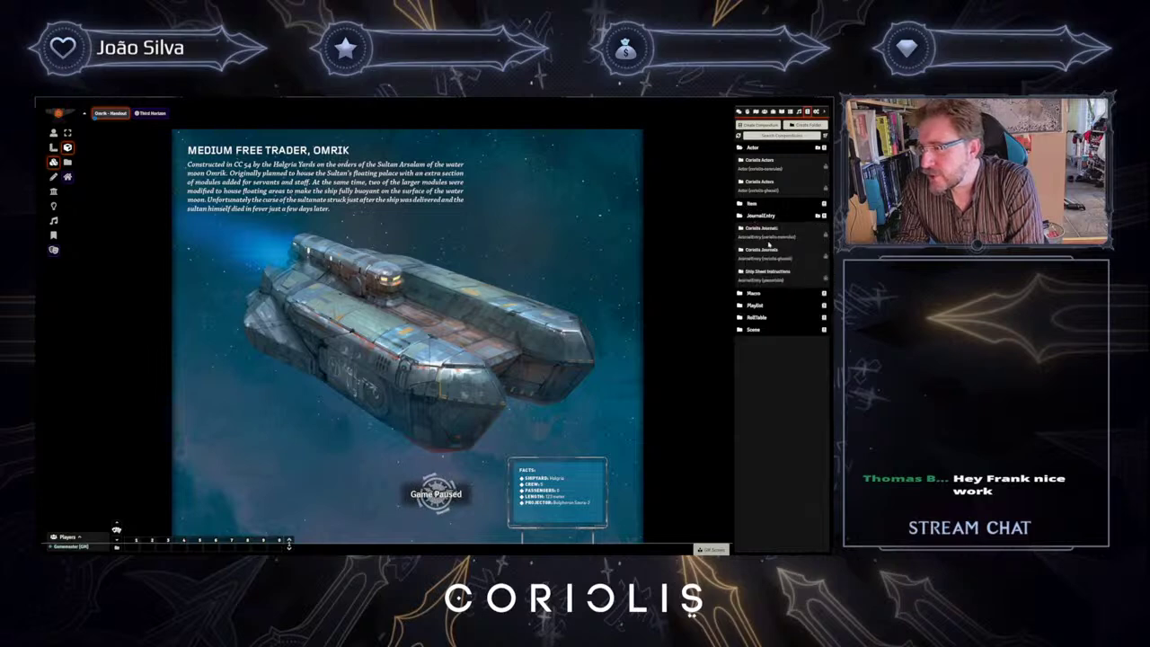
pyautogui.click(762, 252)
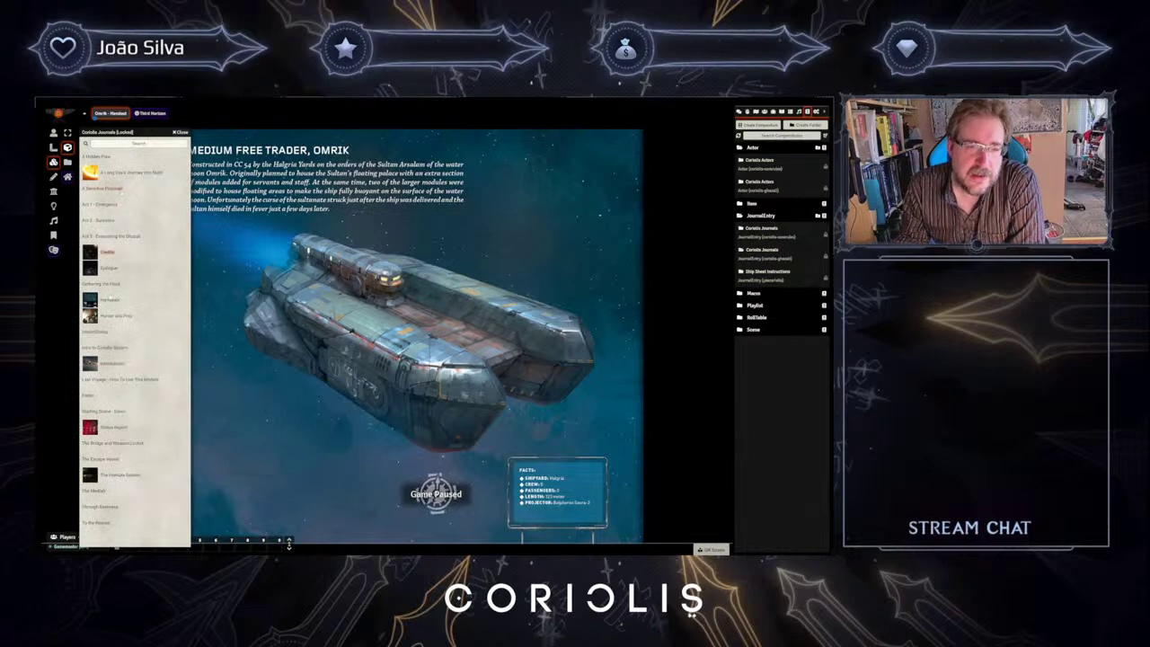
pyautogui.click(181, 132)
pyautogui.click(756, 217)
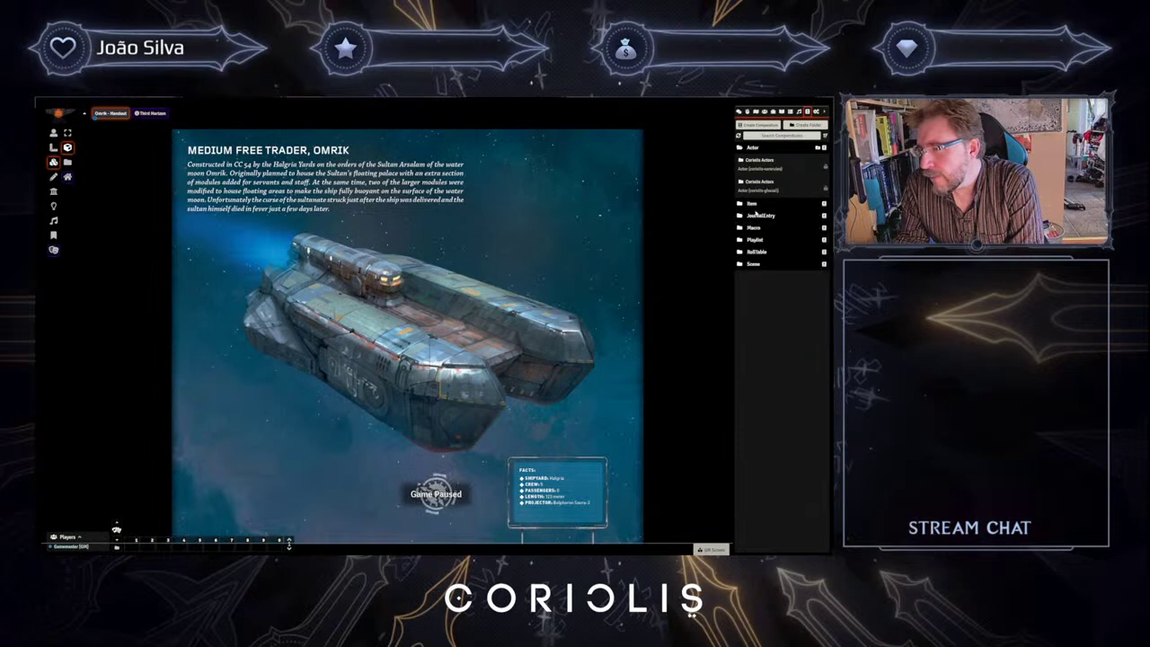
# - View the packs in the Macro and Playlist compendium groups, collapsing each group after viewing it
pyautogui.click(755, 205)
pyautogui.click(755, 205)
pyautogui.click(759, 228)
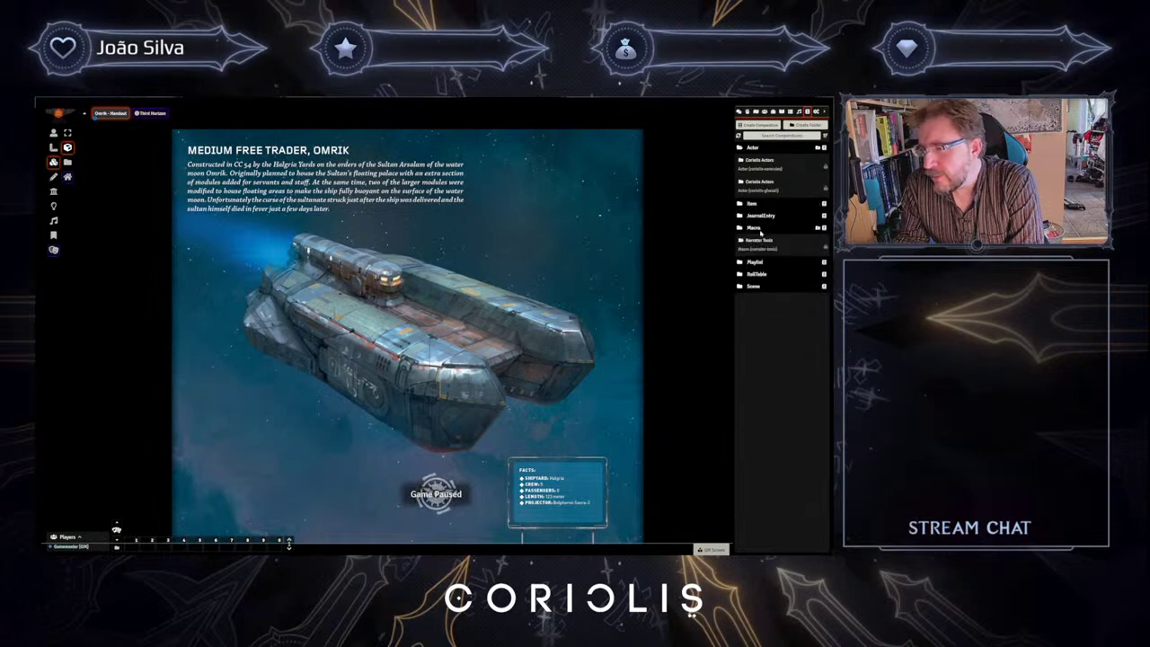
pyautogui.click(756, 228)
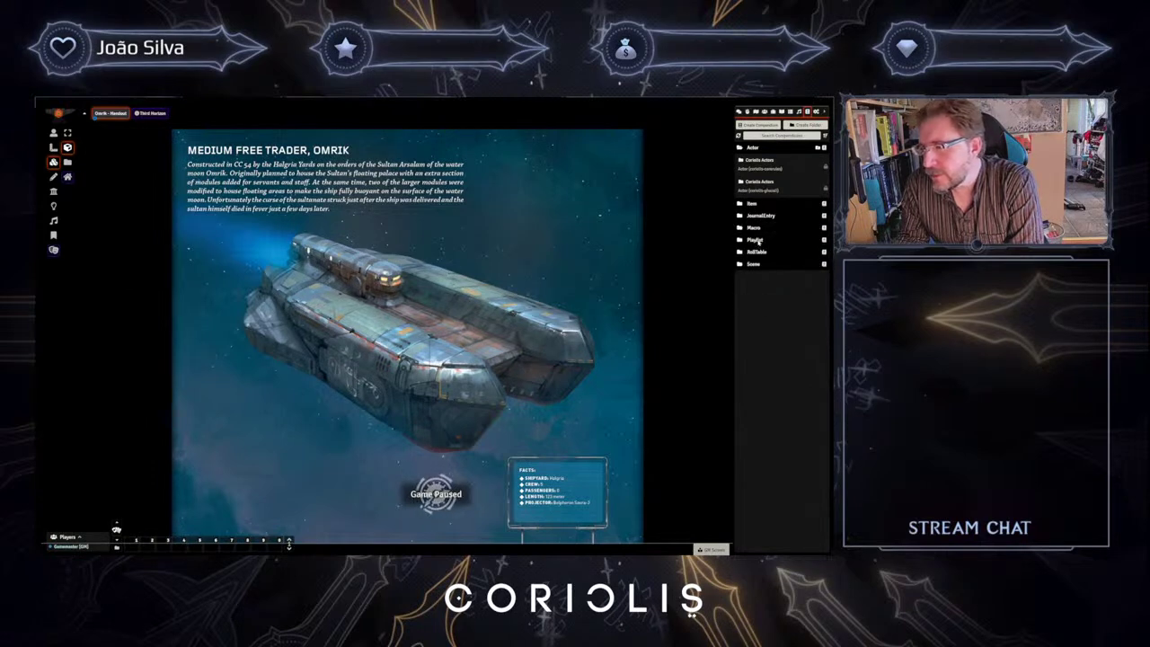
pyautogui.click(758, 240)
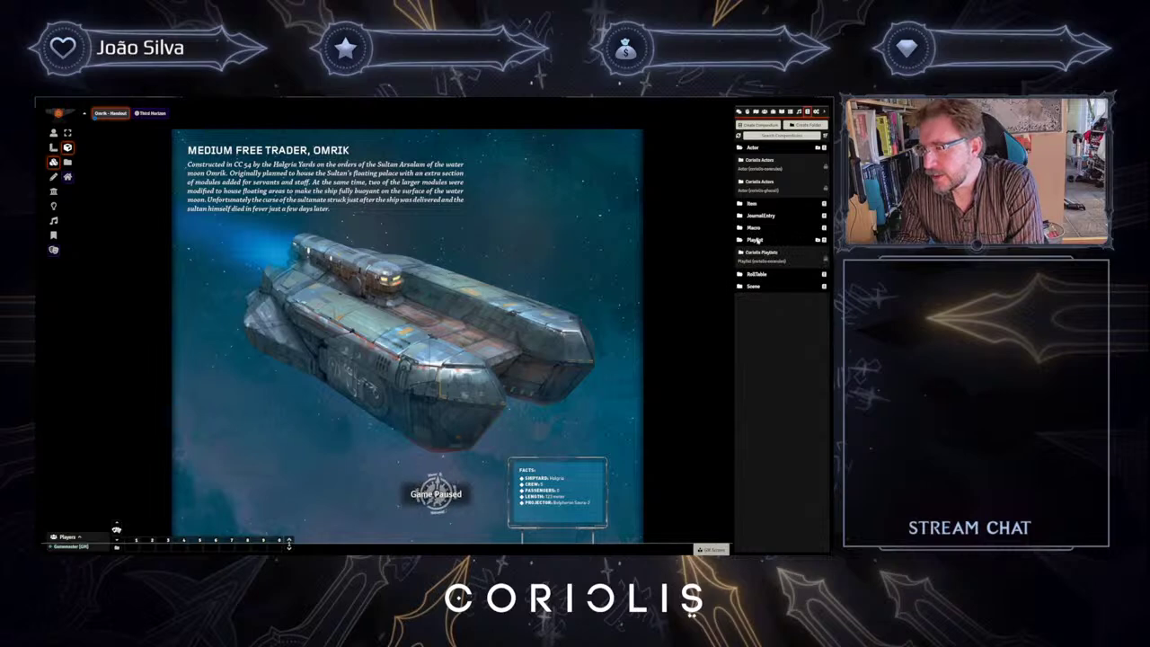
pyautogui.click(758, 240)
# - Open the Ghazali module's Coriolis Roll Tables compendium, view its contents and close it
pyautogui.click(757, 252)
pyautogui.click(764, 287)
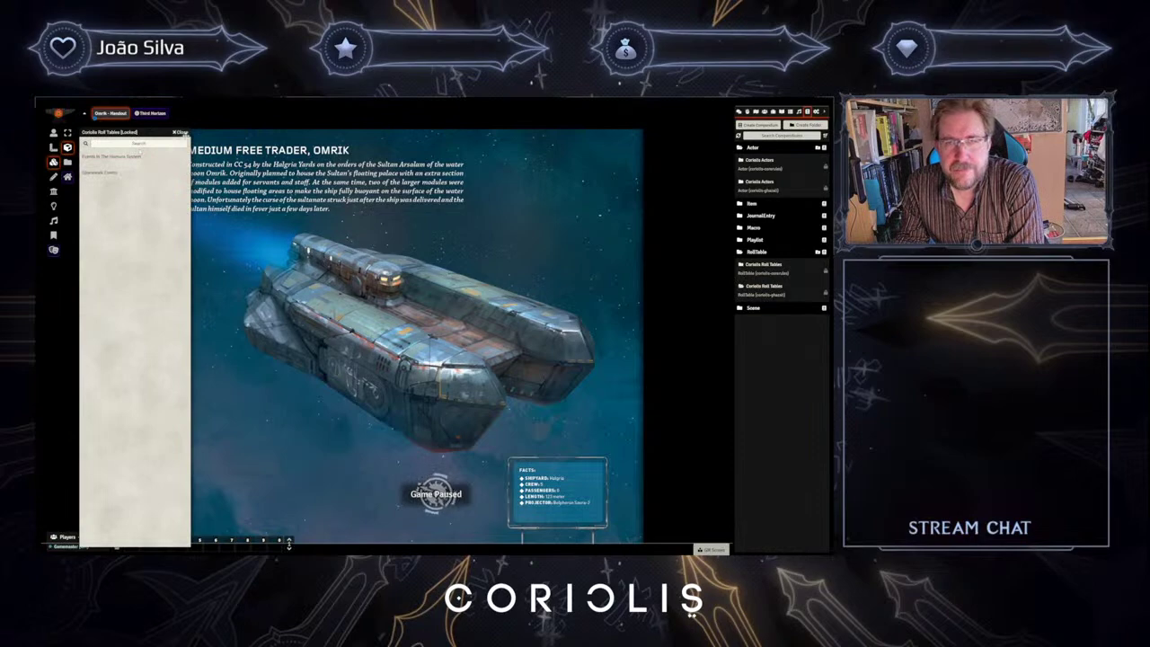
pyautogui.click(181, 133)
pyautogui.scroll(8, 347, 254)
pyautogui.moveTo(347, 253); pyautogui.dragTo(285, 227)
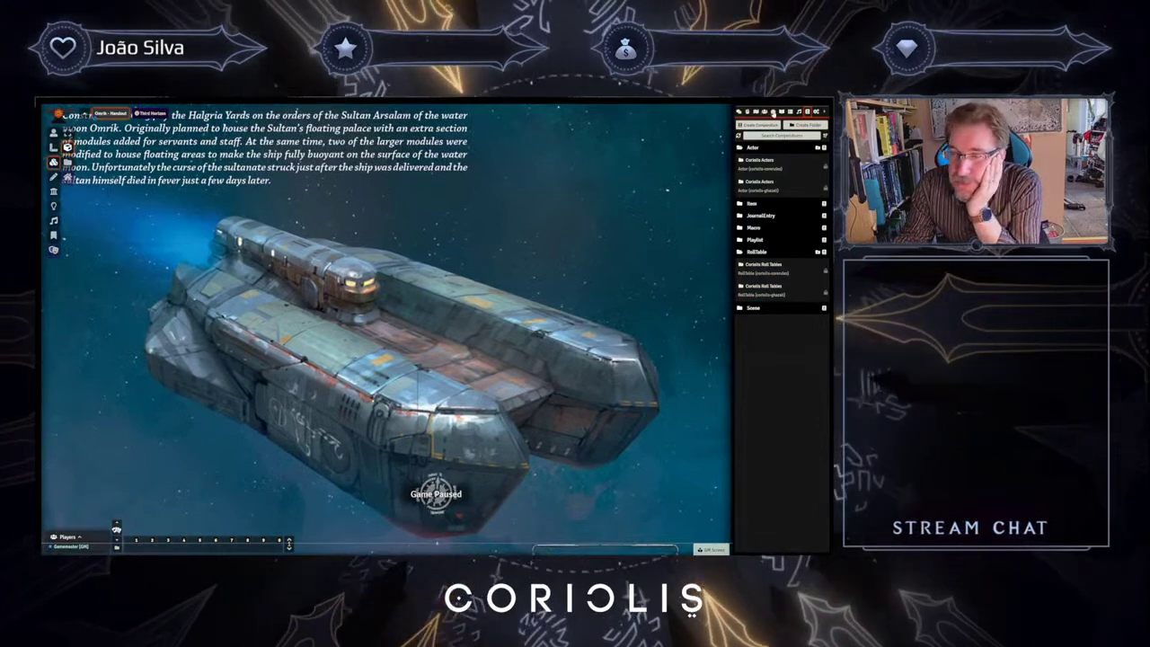
pyautogui.click(764, 111)
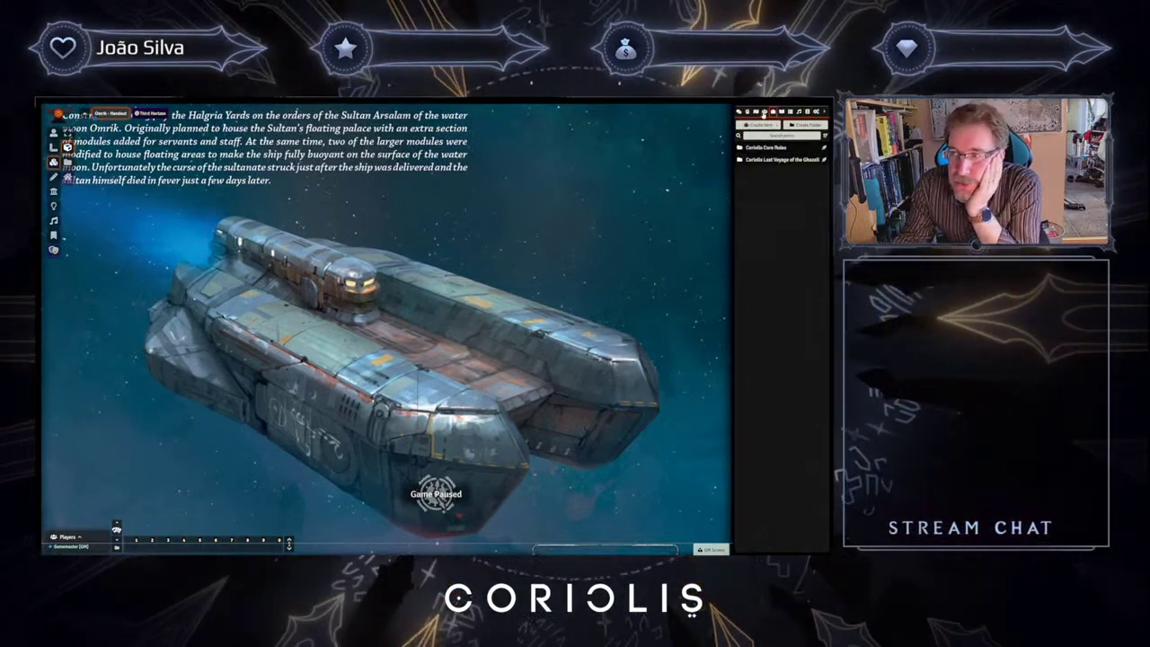
pyautogui.click(756, 112)
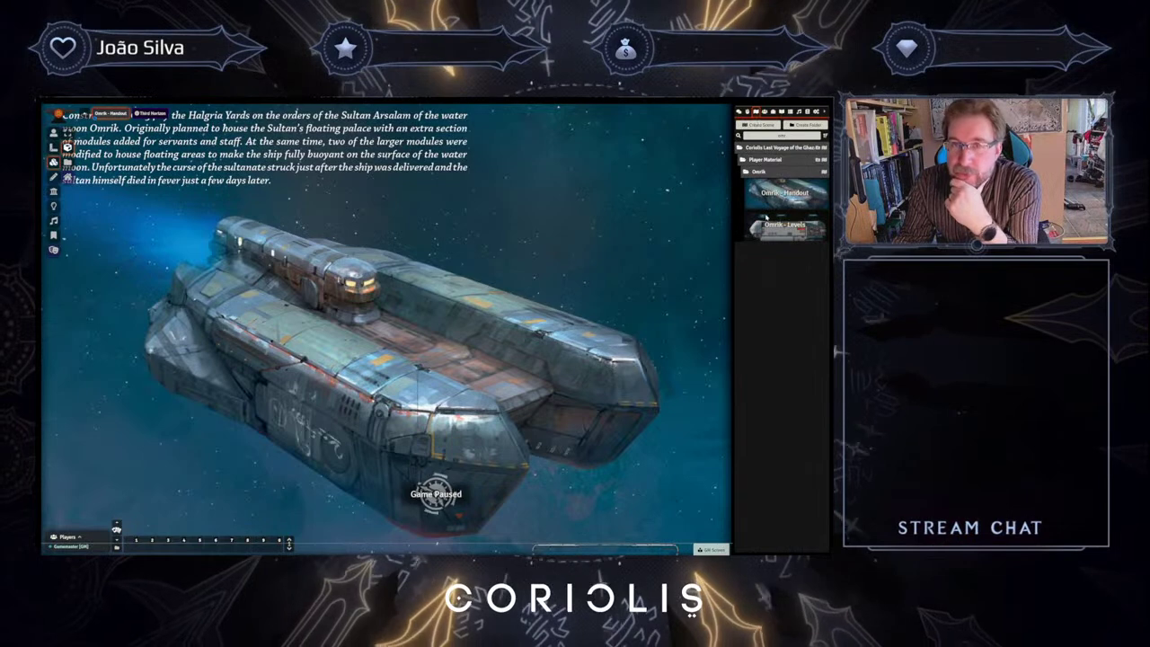
pyautogui.scroll(-2, 459, 243)
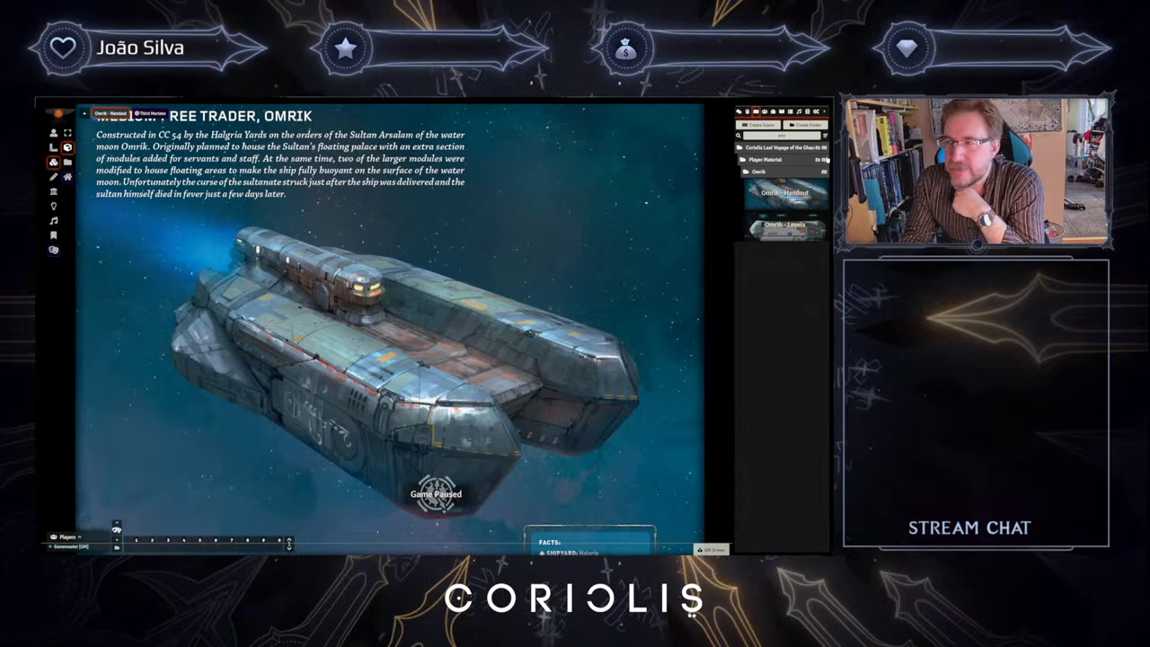
pyautogui.click(739, 112)
pyautogui.click(746, 112)
pyautogui.click(739, 111)
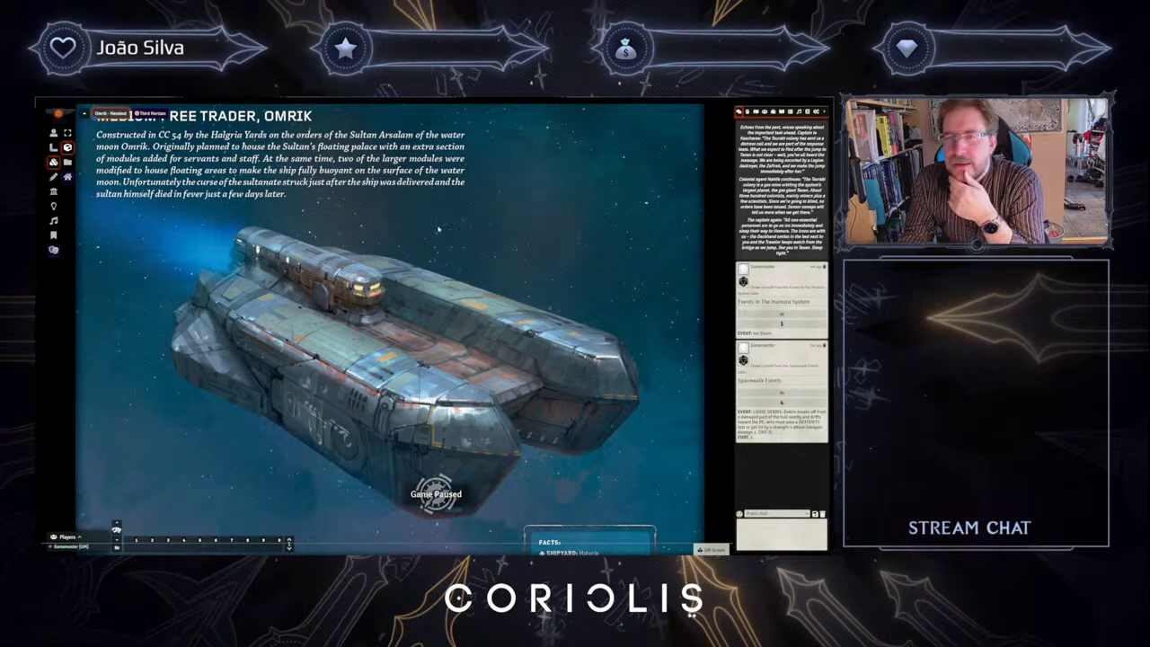
pyautogui.scroll(2, 441, 230)
# - Show the world's items and expand the Last Voyage of the Ghazali folder down to its NPC armor
pyautogui.click(766, 113)
pyautogui.click(773, 113)
pyautogui.click(772, 160)
pyautogui.click(748, 173)
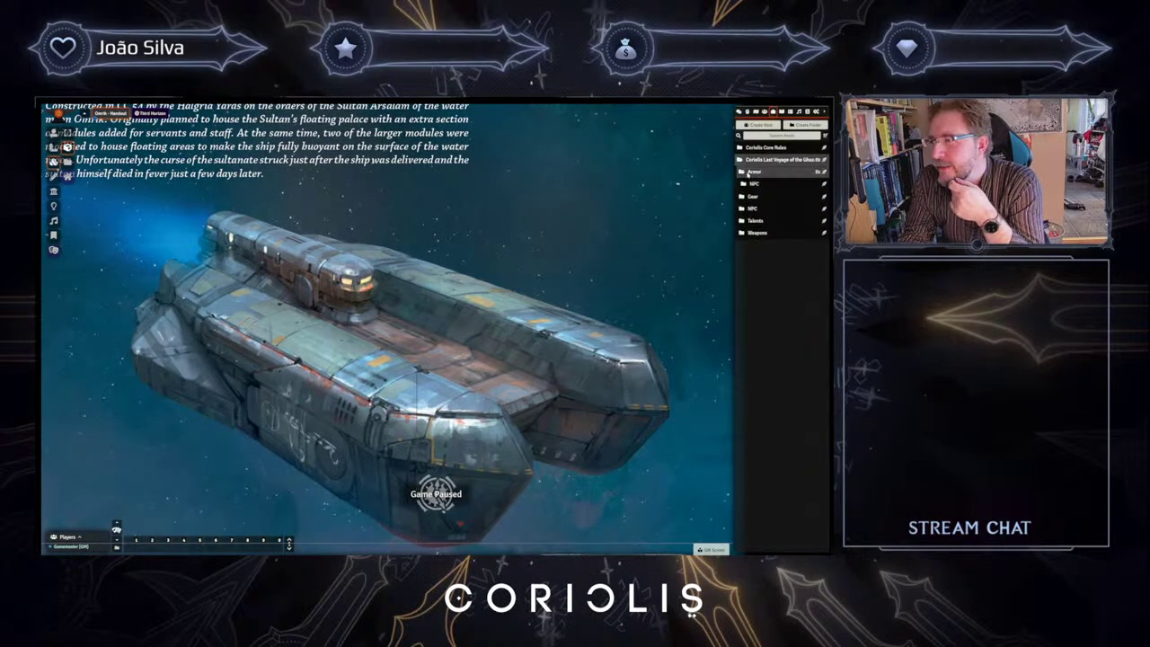
pyautogui.click(751, 184)
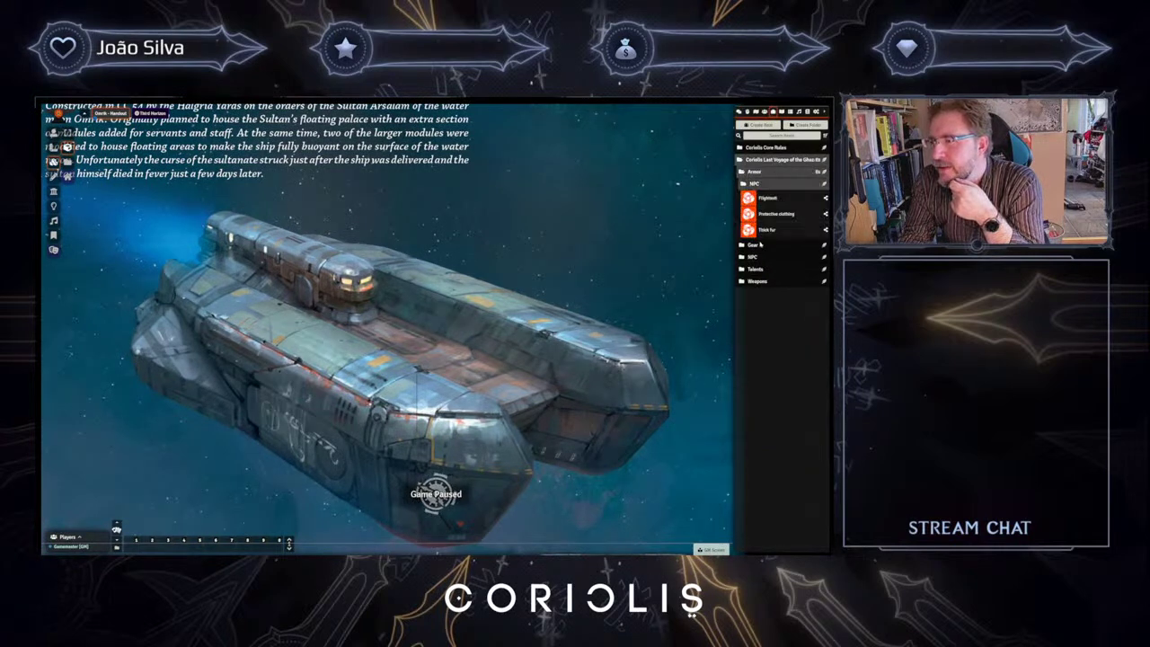
# - Expand the module's Gear, Everyday Items and NPC item folders and open the Arrash item's sheet
pyautogui.click(752, 246)
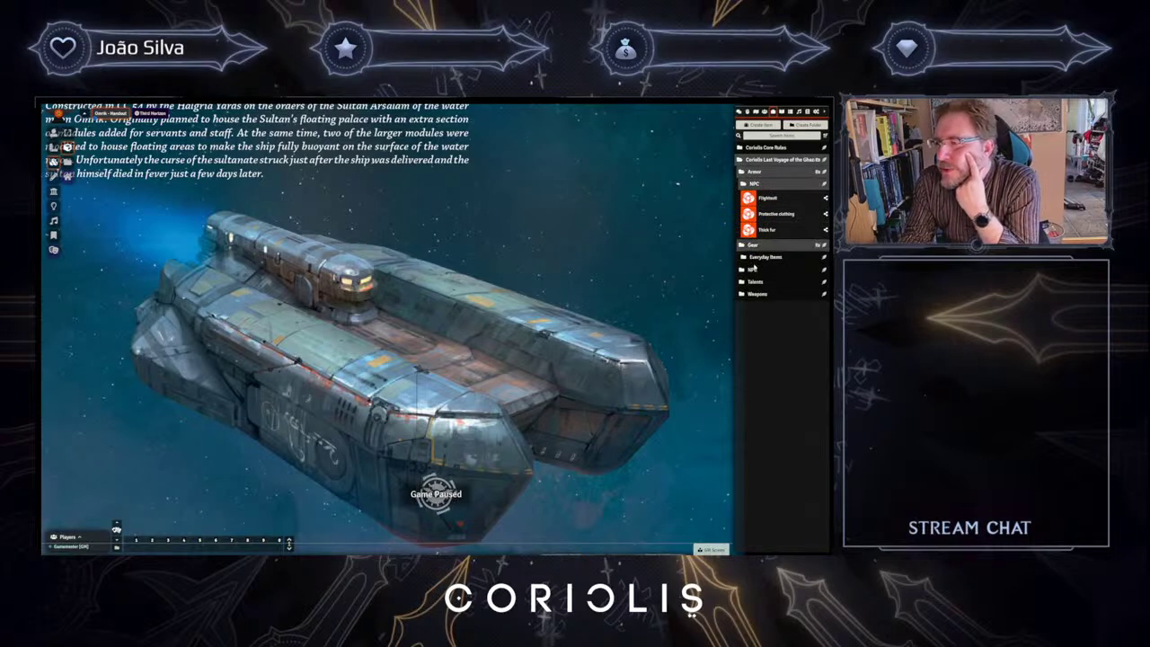
pyautogui.click(754, 269)
pyautogui.click(756, 260)
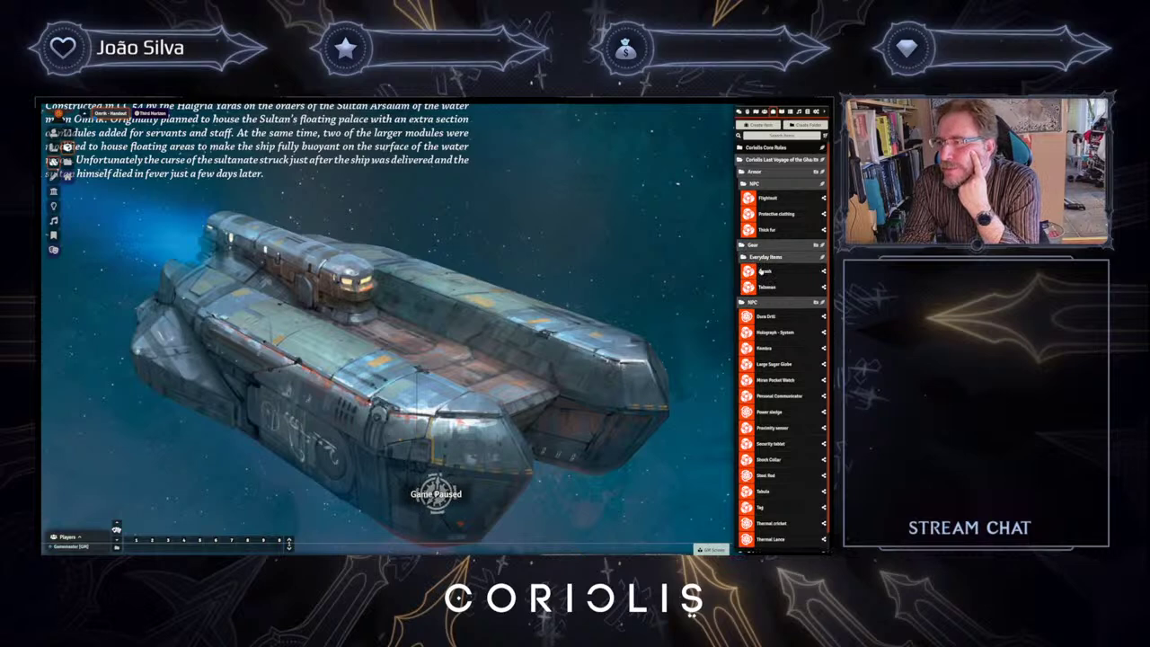
pyautogui.click(764, 272)
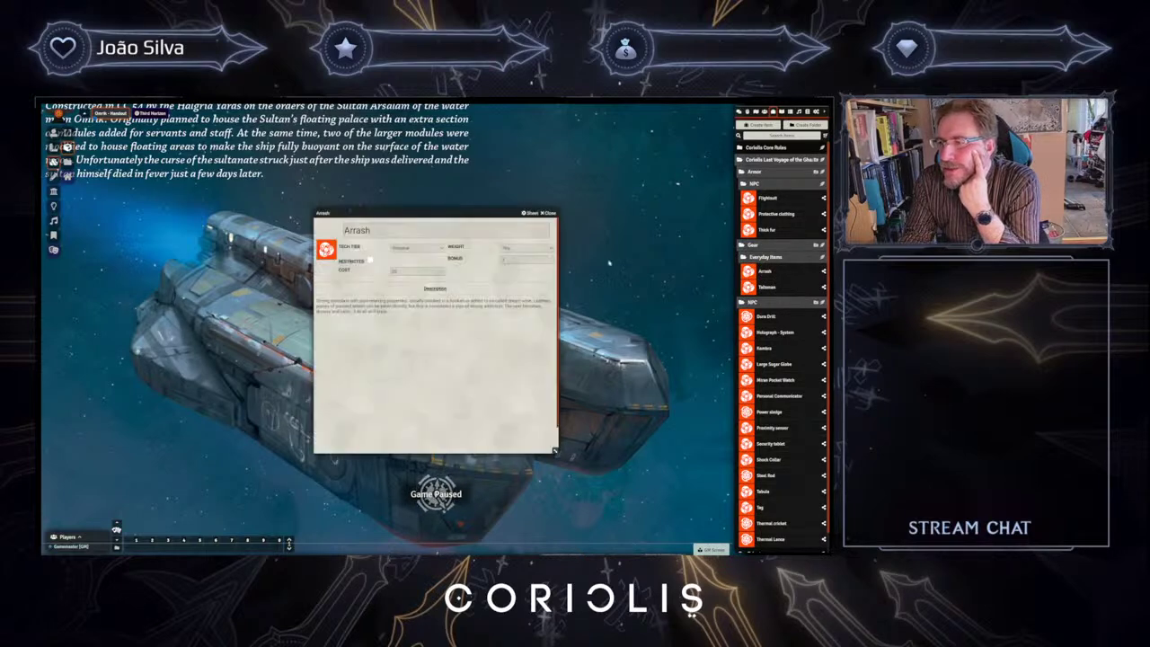
# - Search the items for "arra", clear the search and close the Arrash sheet
pyautogui.click(770, 135)
pyautogui.write('ar')
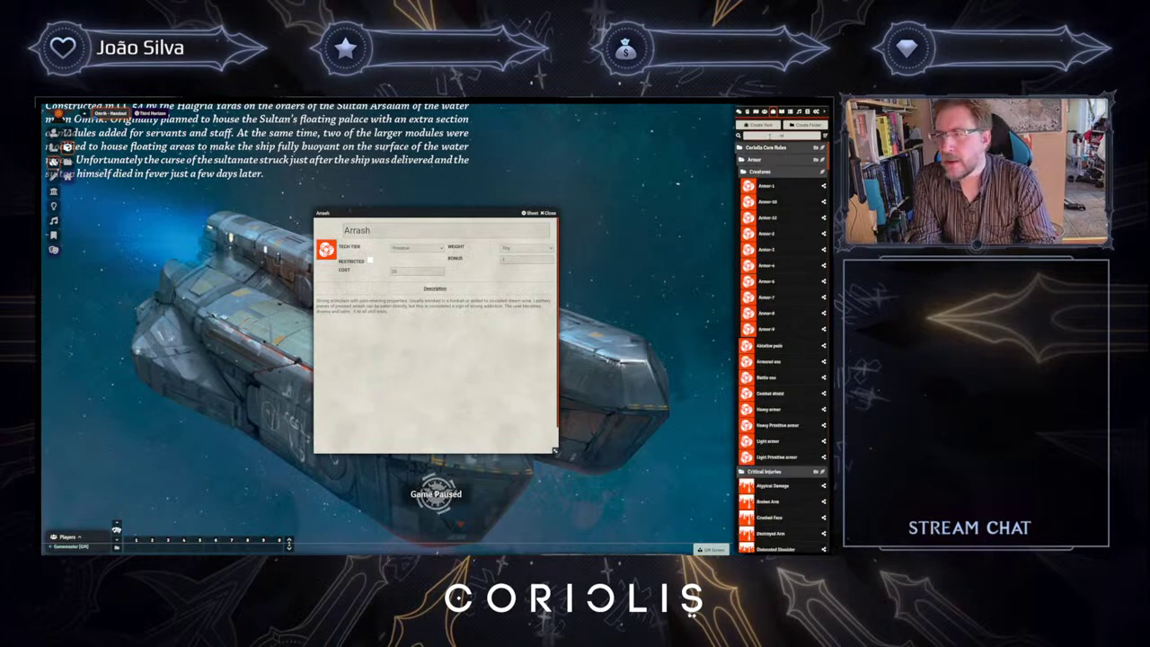
pyautogui.write('ra')
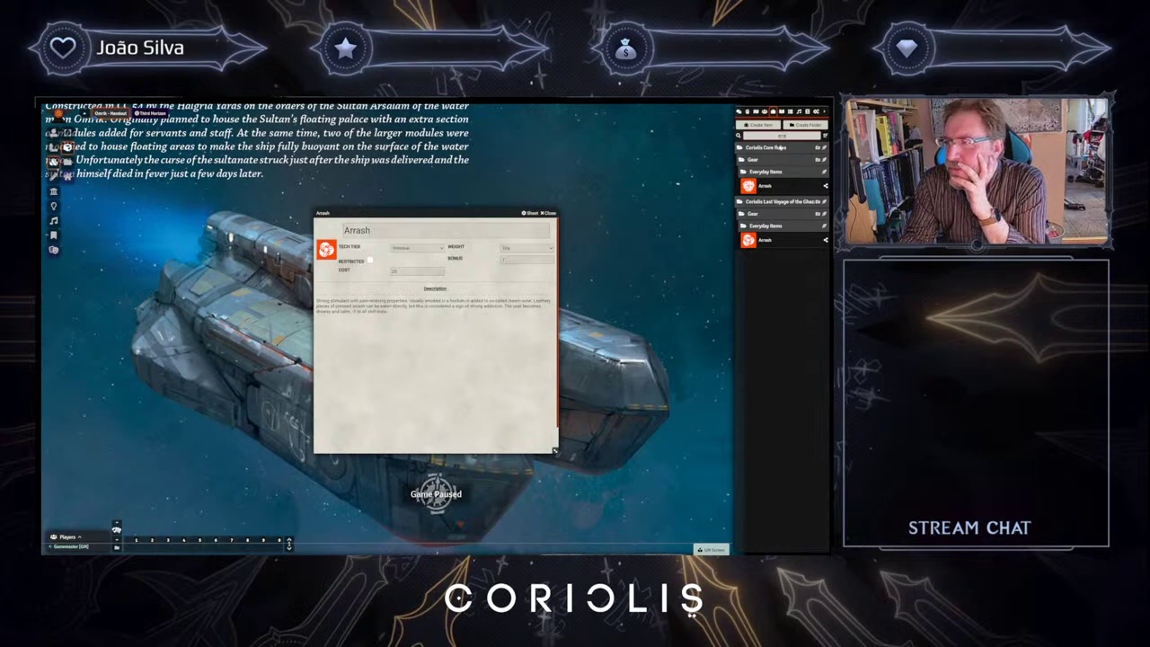
pyautogui.press('BackSpace')
pyautogui.press('BackSpace')
pyautogui.press('BackSpace')
pyautogui.press('BackSpace')
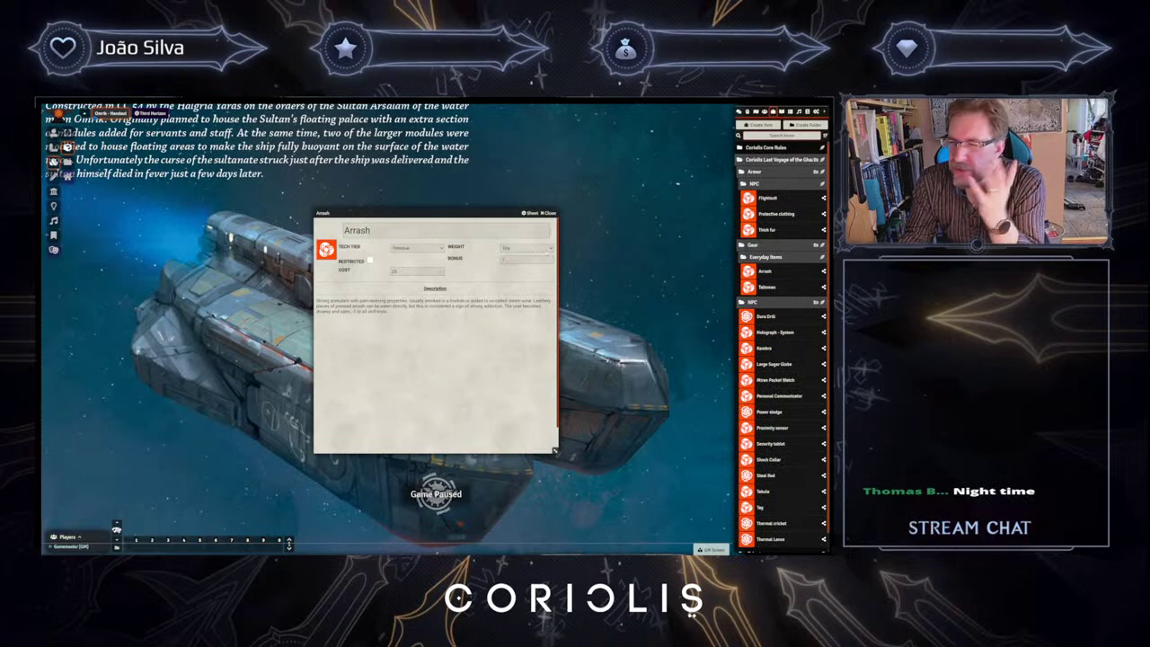
pyautogui.click(550, 213)
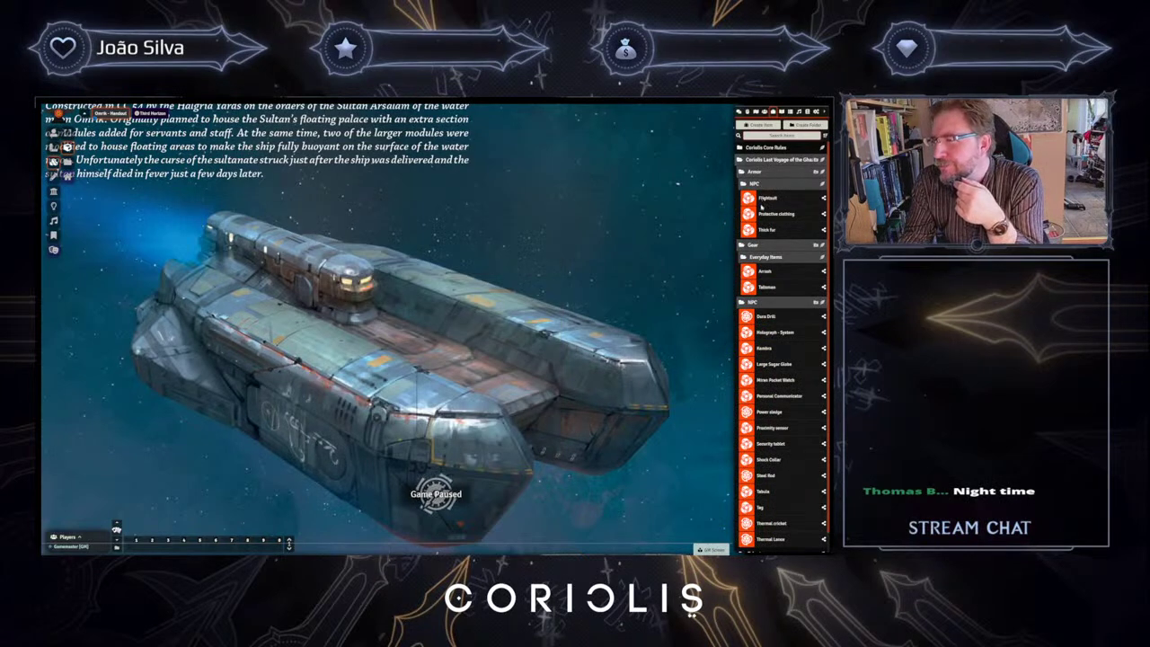
# - View the Large Sugar Globe and Thermal cricket item sheets from the module's NPC folder, closing each one
pyautogui.scroll(-1, 769, 307)
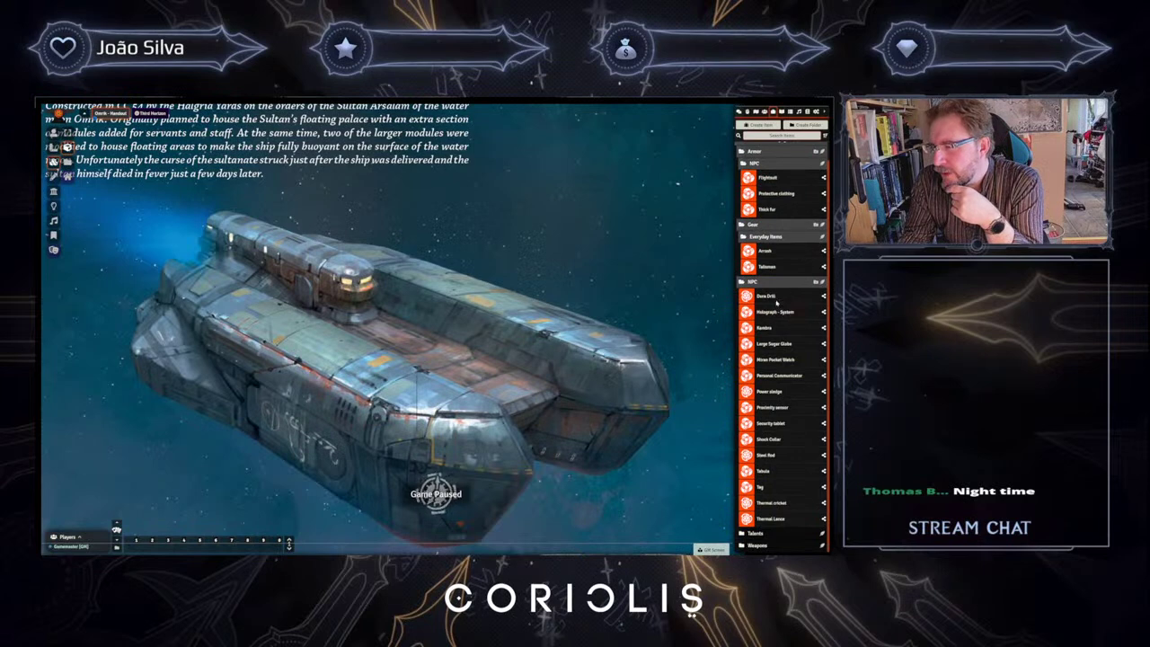
pyautogui.click(773, 344)
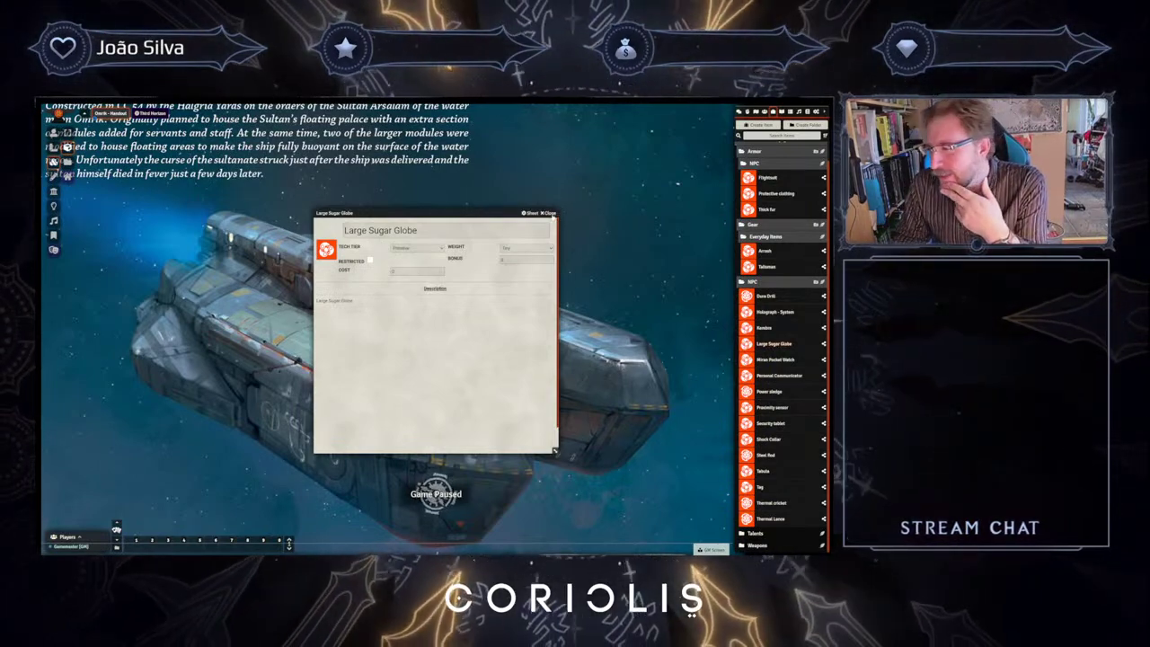
pyautogui.click(550, 213)
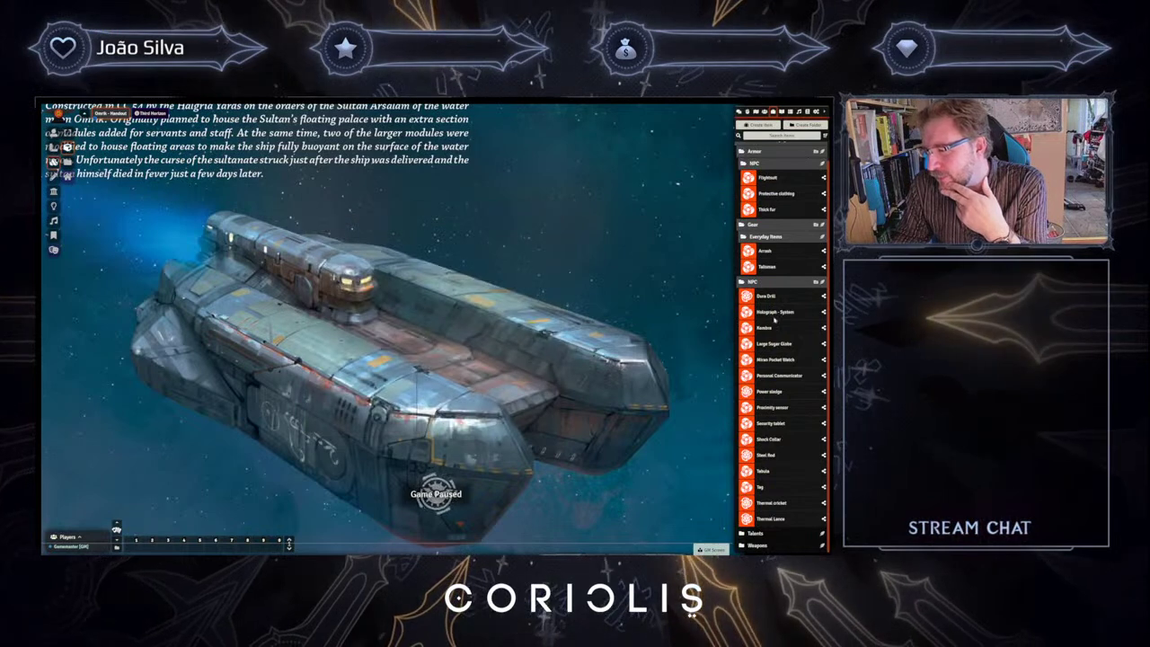
pyautogui.click(781, 506)
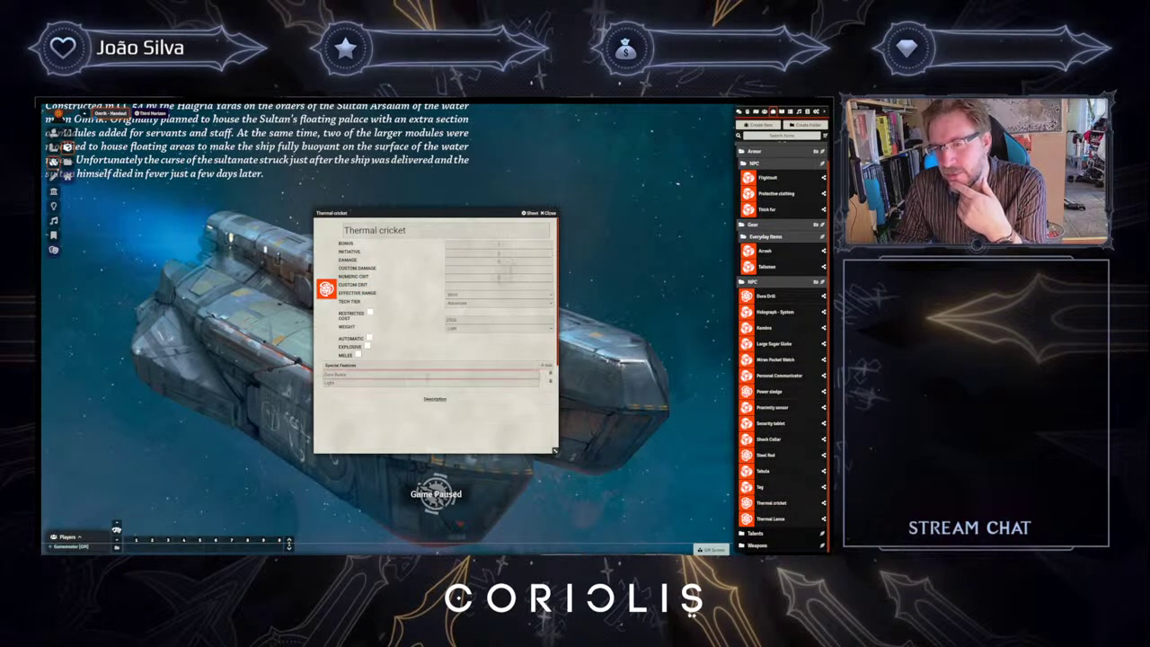
pyautogui.scroll(1, 778, 211)
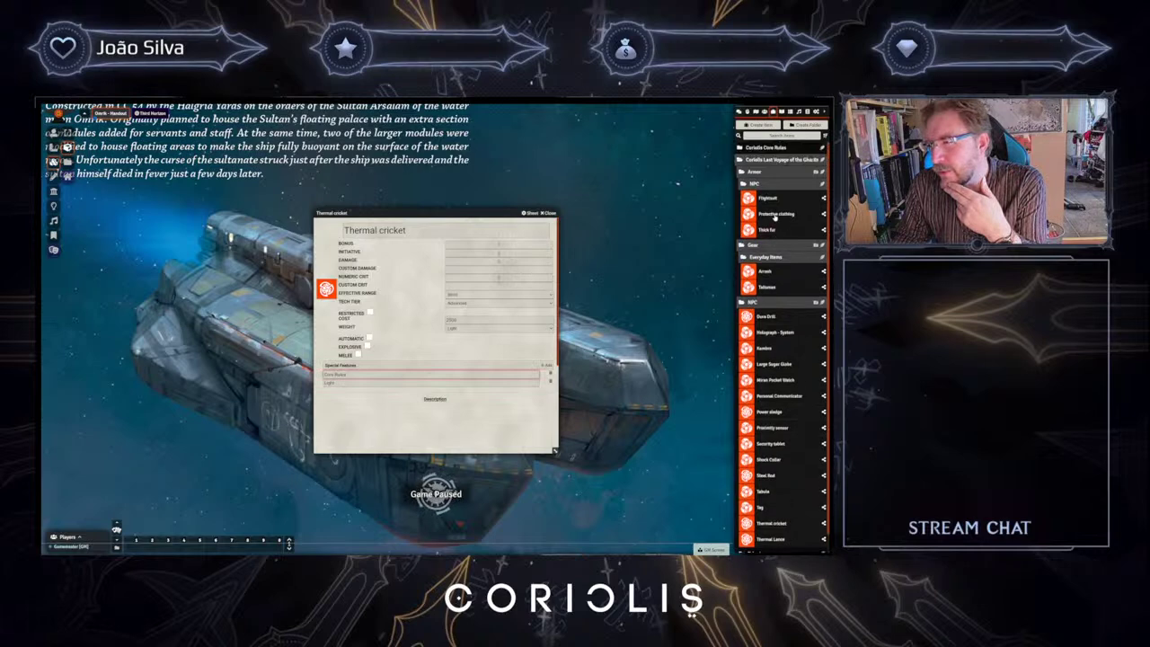
pyautogui.click(550, 213)
# - Expand the module's Talents folder and its General subfolder and view the talents listed
pyautogui.scroll(-1, 781, 377)
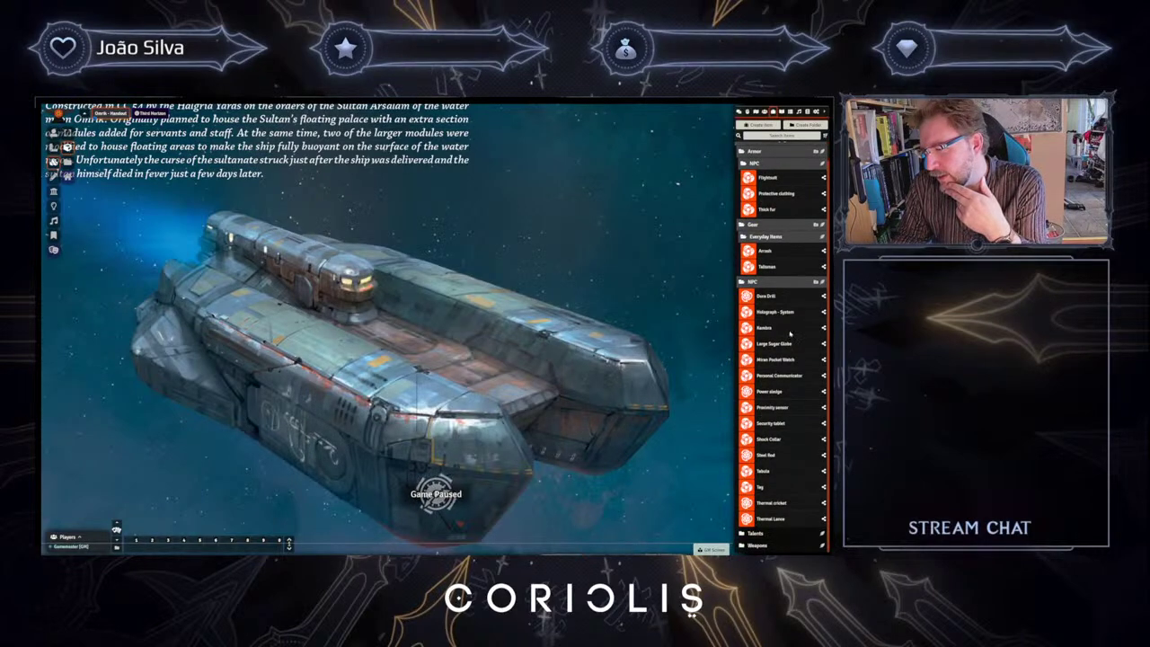
pyautogui.click(758, 533)
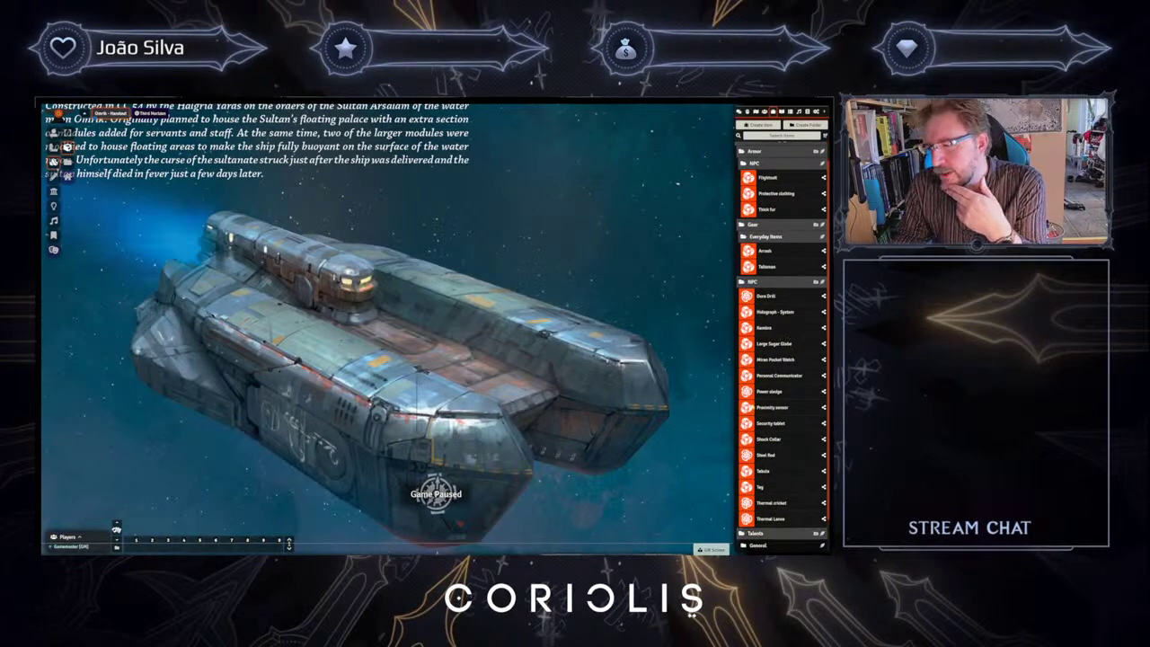
pyautogui.scroll(-2, 780, 503)
pyautogui.click(764, 510)
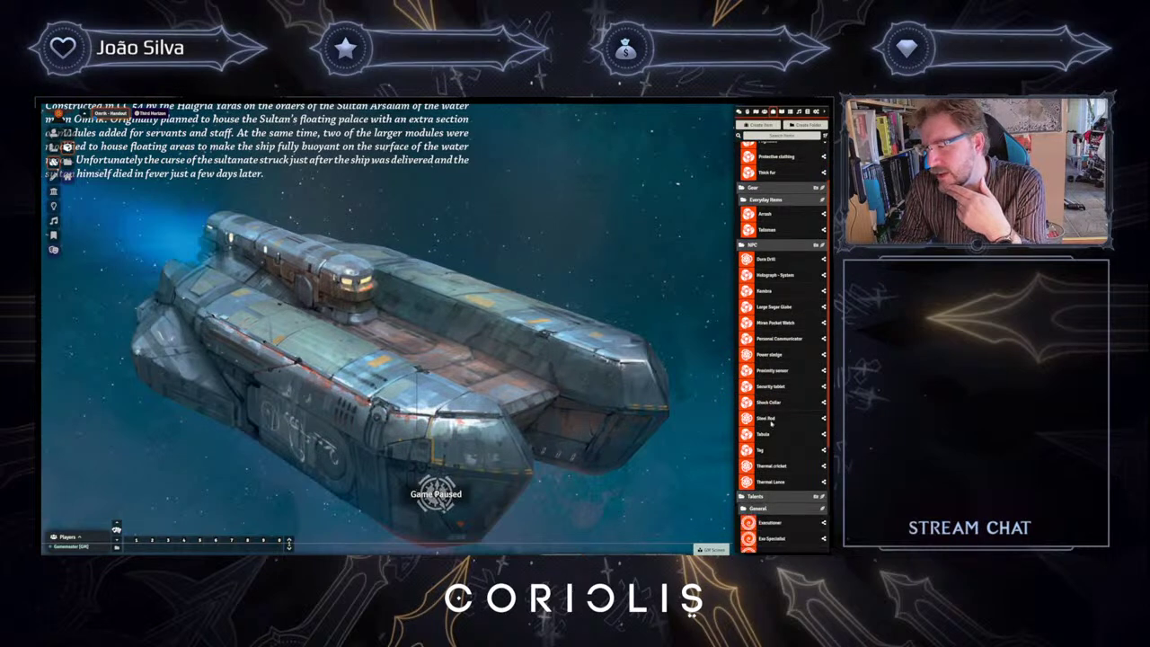
pyautogui.scroll(-4, 786, 431)
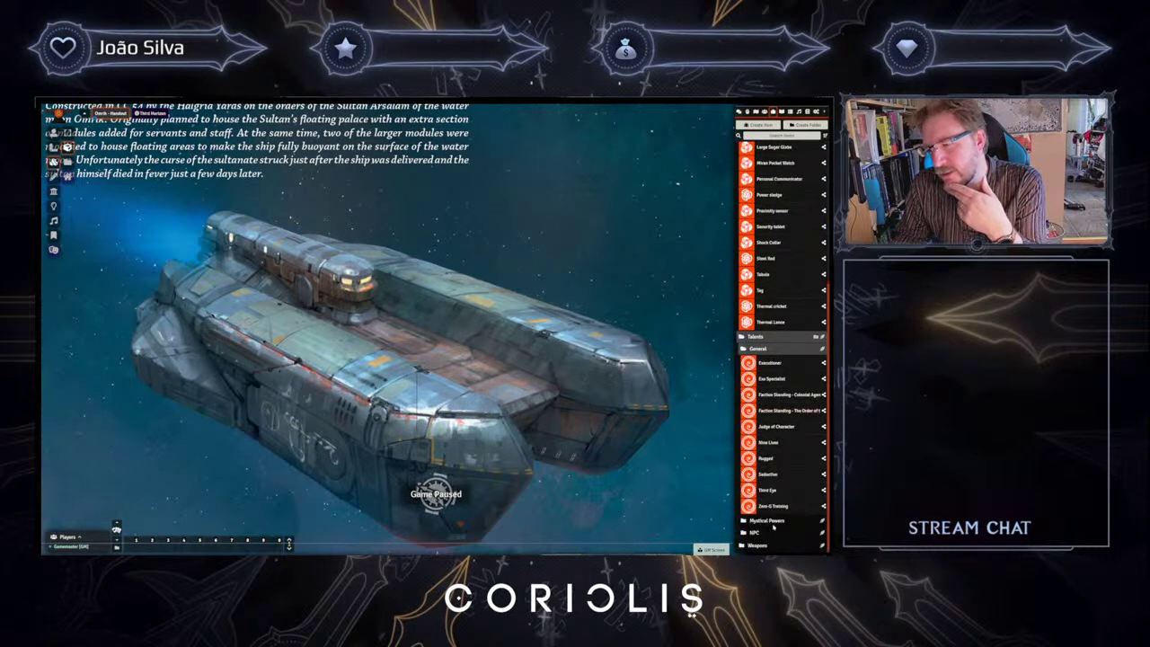
# - Expand the Mystical Powers and NPC subfolders of the module's Talents folder and view their entries
pyautogui.click(771, 521)
pyautogui.scroll(-1, 777, 395)
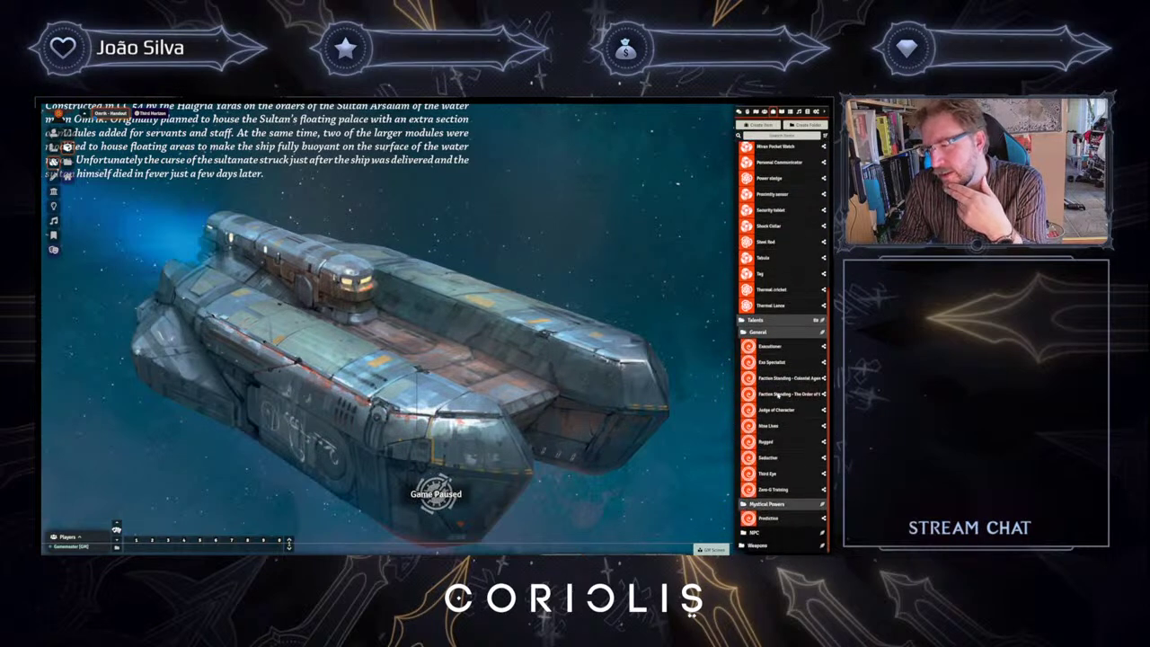
pyautogui.click(757, 534)
pyautogui.scroll(-1, 758, 521)
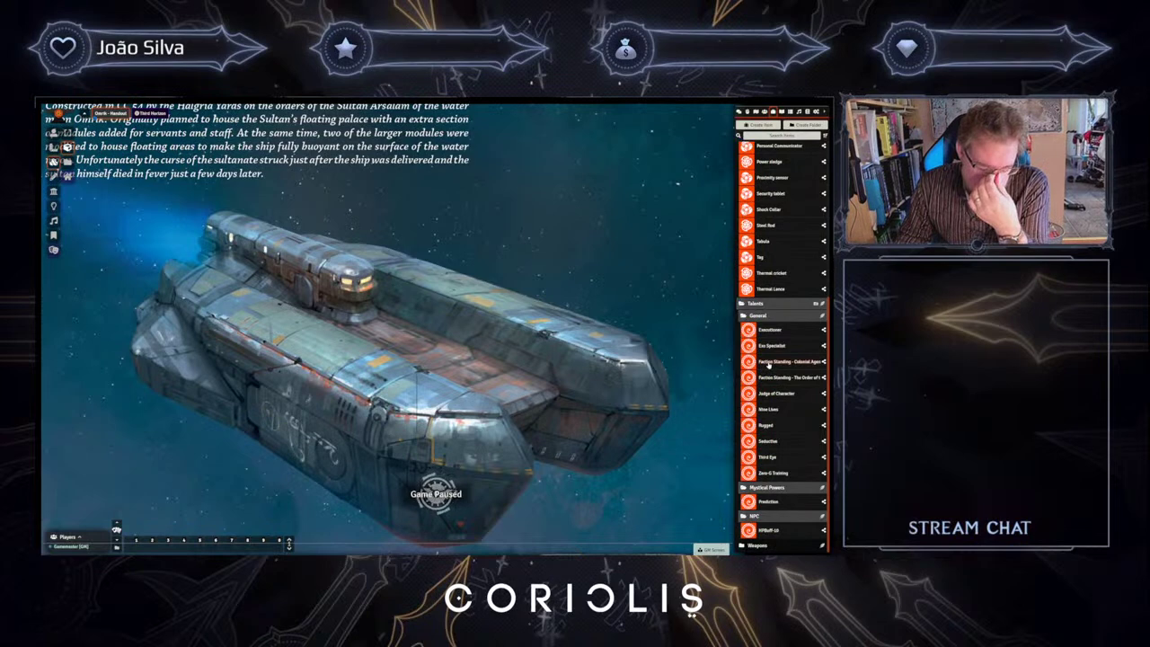
pyautogui.scroll(3, 796, 279)
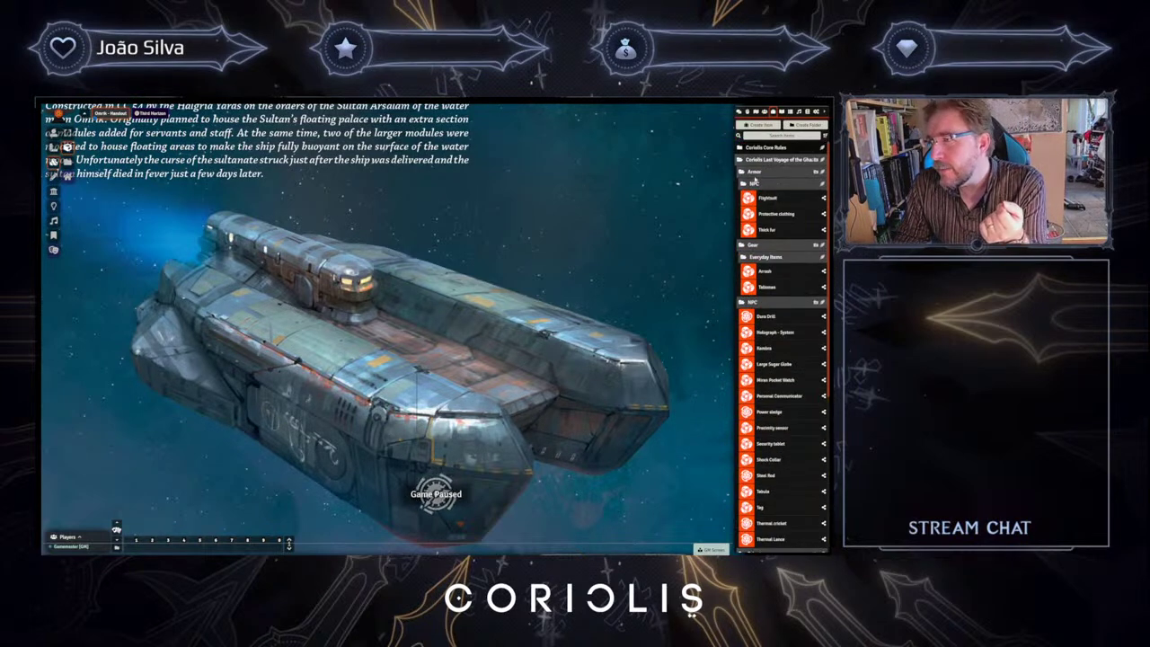
# - Collapse the Last Voyage item folder, expand the Coriolis Core Rules Talents folder, and view its Bionic Sculpts subfolder
pyautogui.click(761, 160)
pyautogui.click(765, 148)
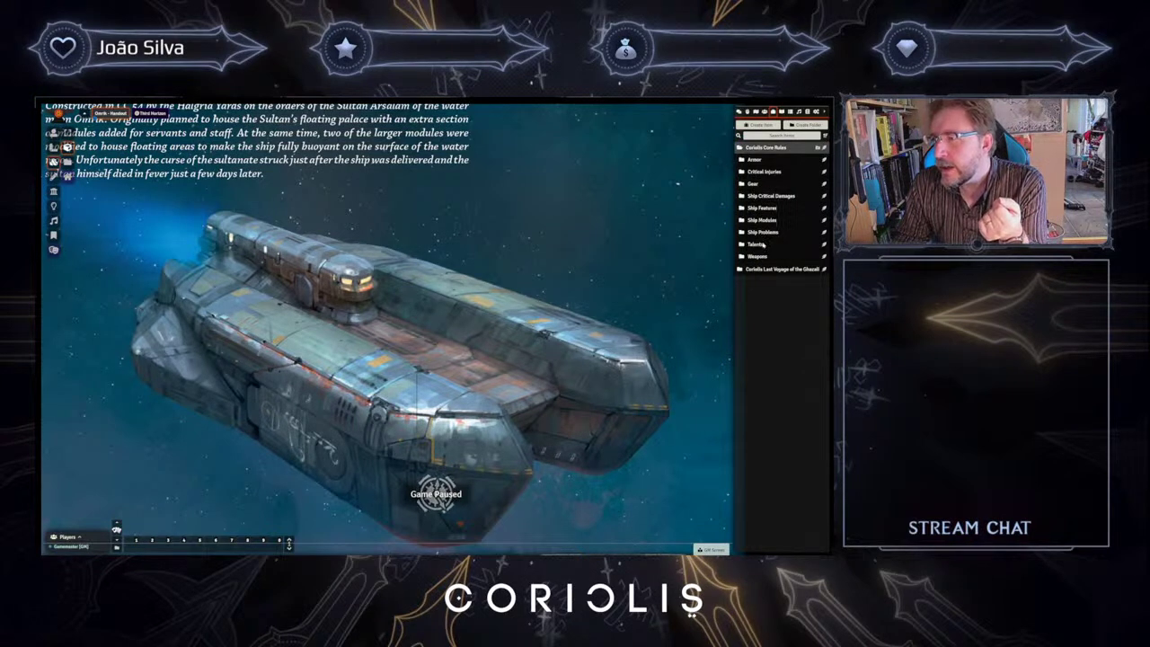
pyautogui.click(763, 244)
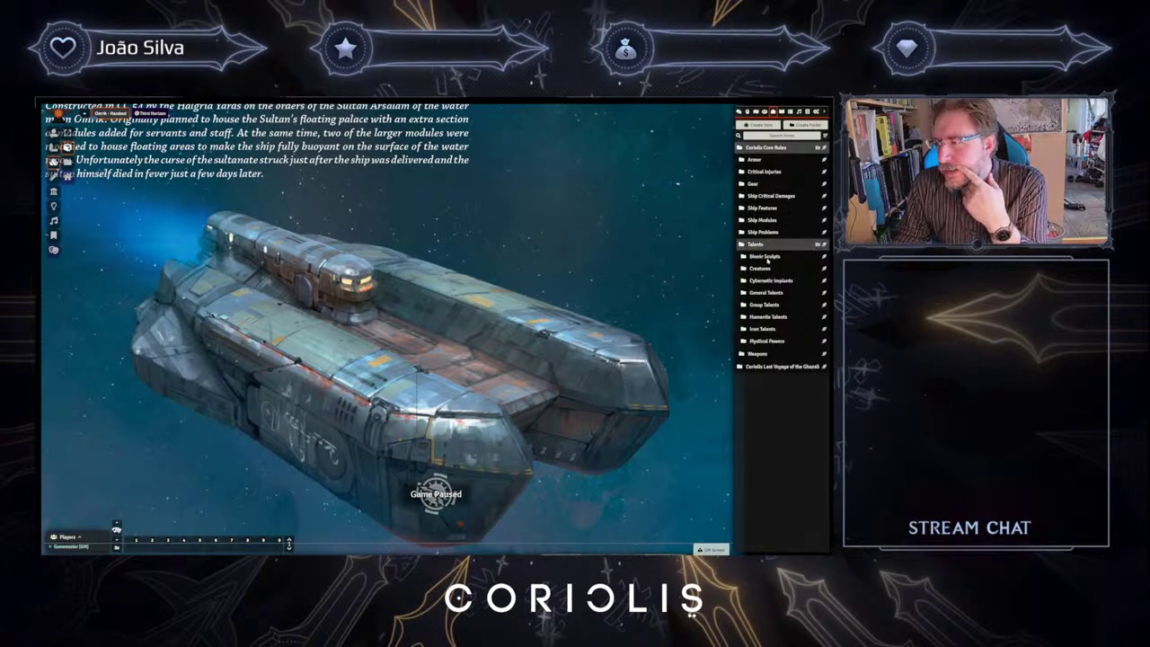
pyautogui.click(766, 257)
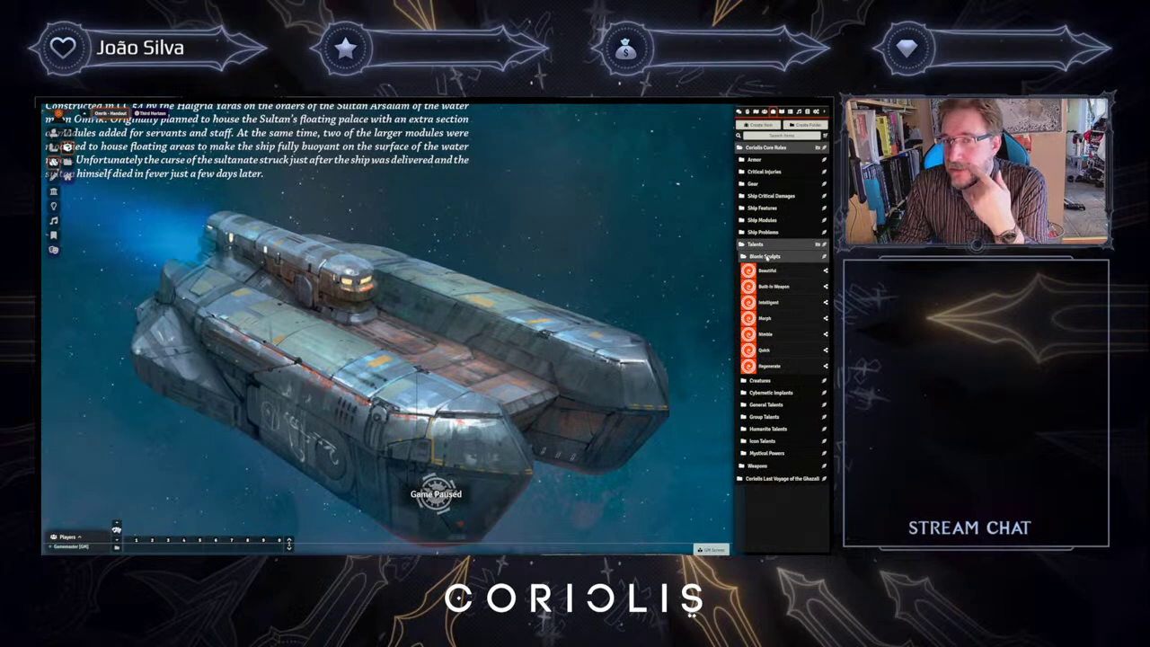
pyautogui.click(765, 257)
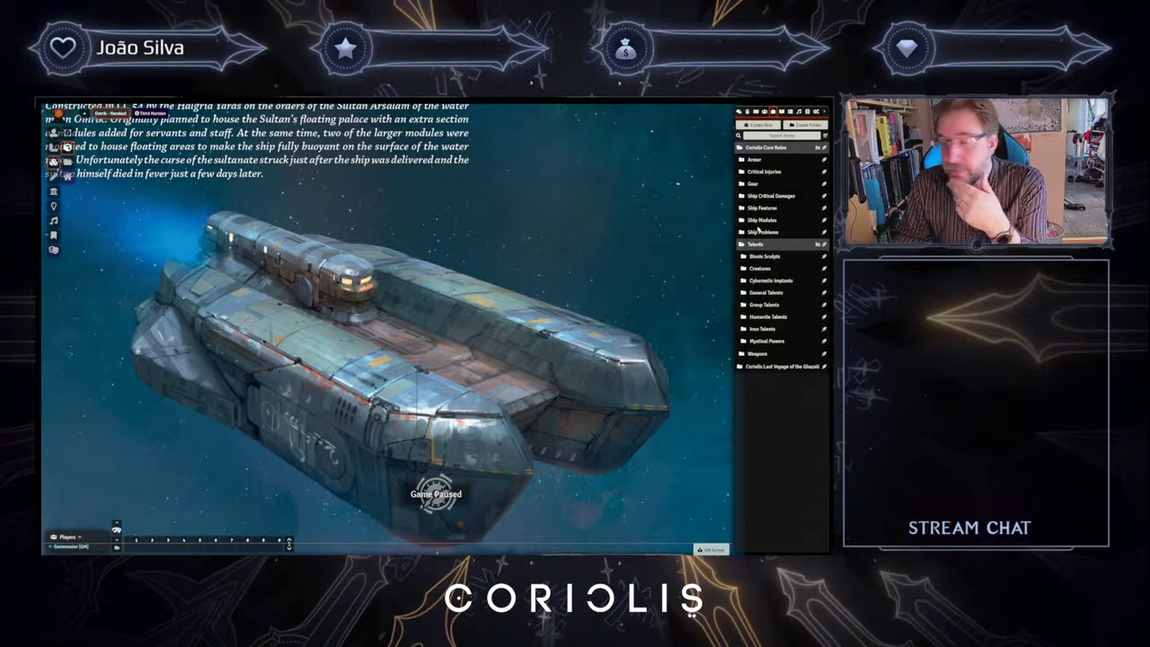
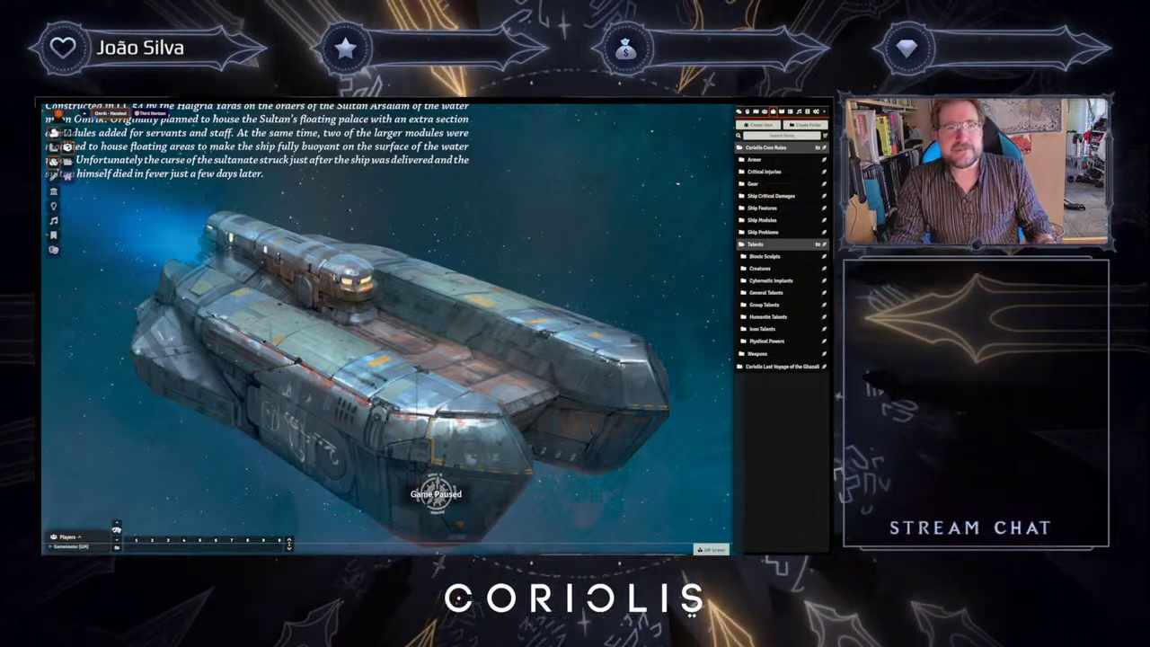
# - Collapse the Core Rules item folder and open the Omrik - Levels scene from the scene list
pyautogui.click(54, 133)
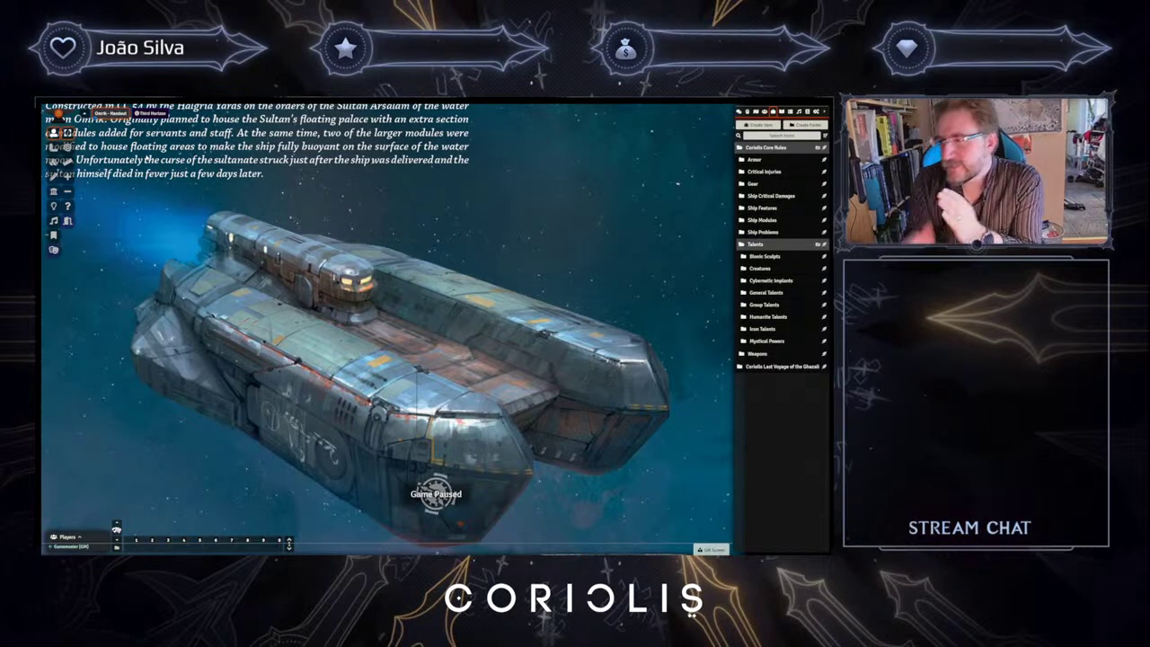
pyautogui.click(762, 148)
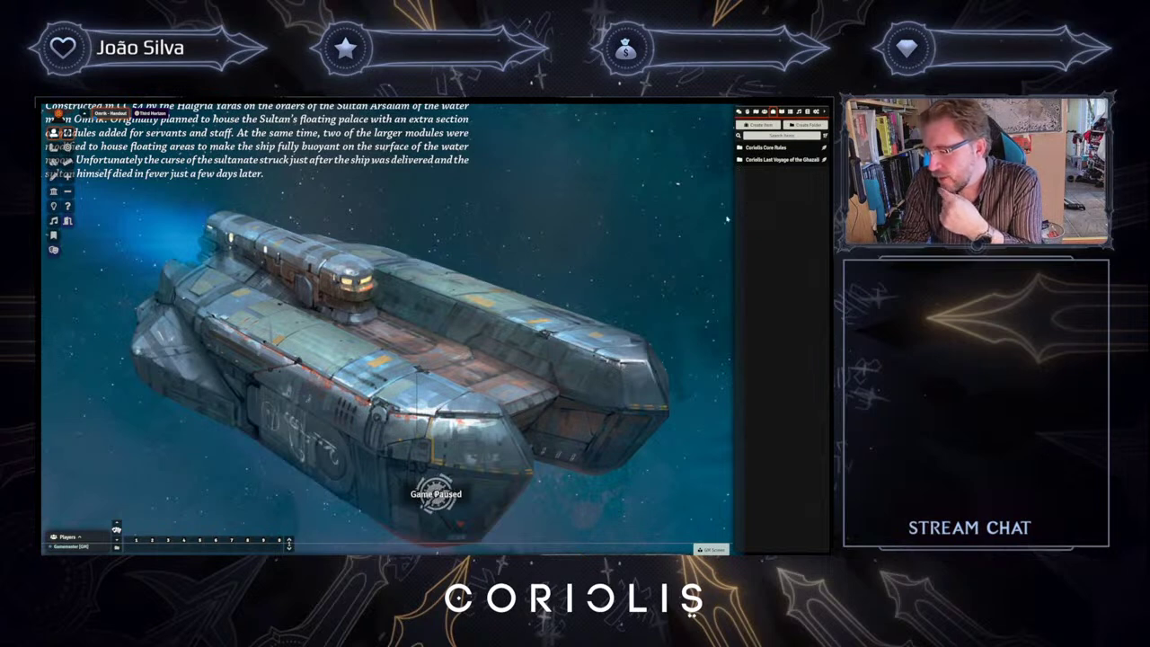
pyautogui.click(786, 111)
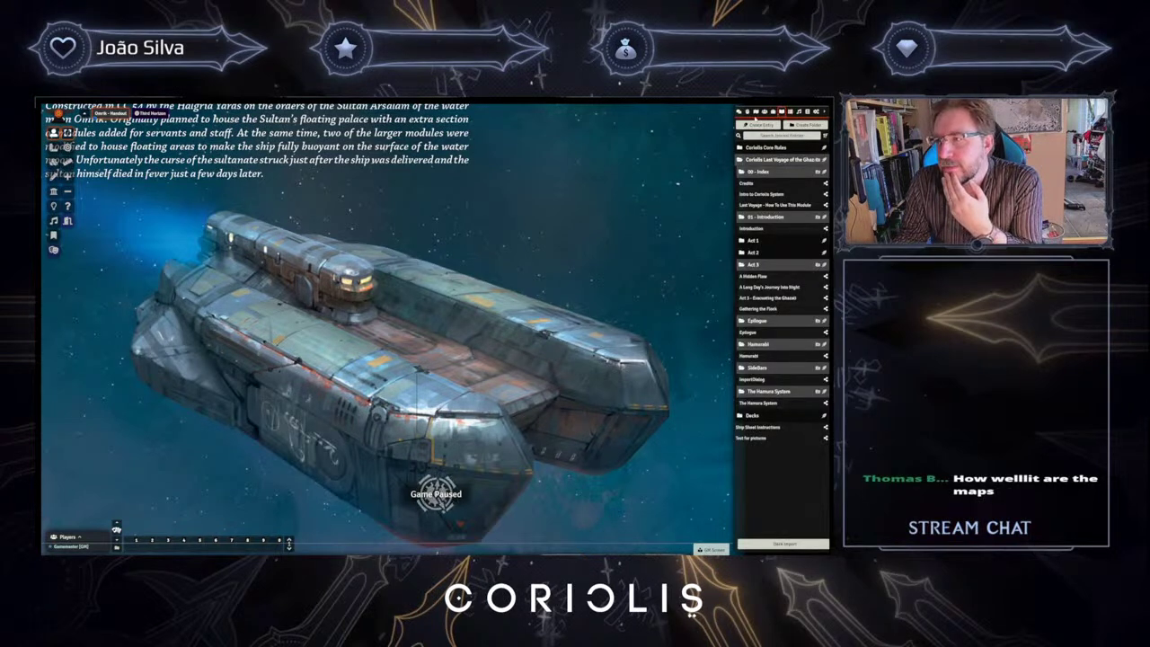
pyautogui.click(757, 113)
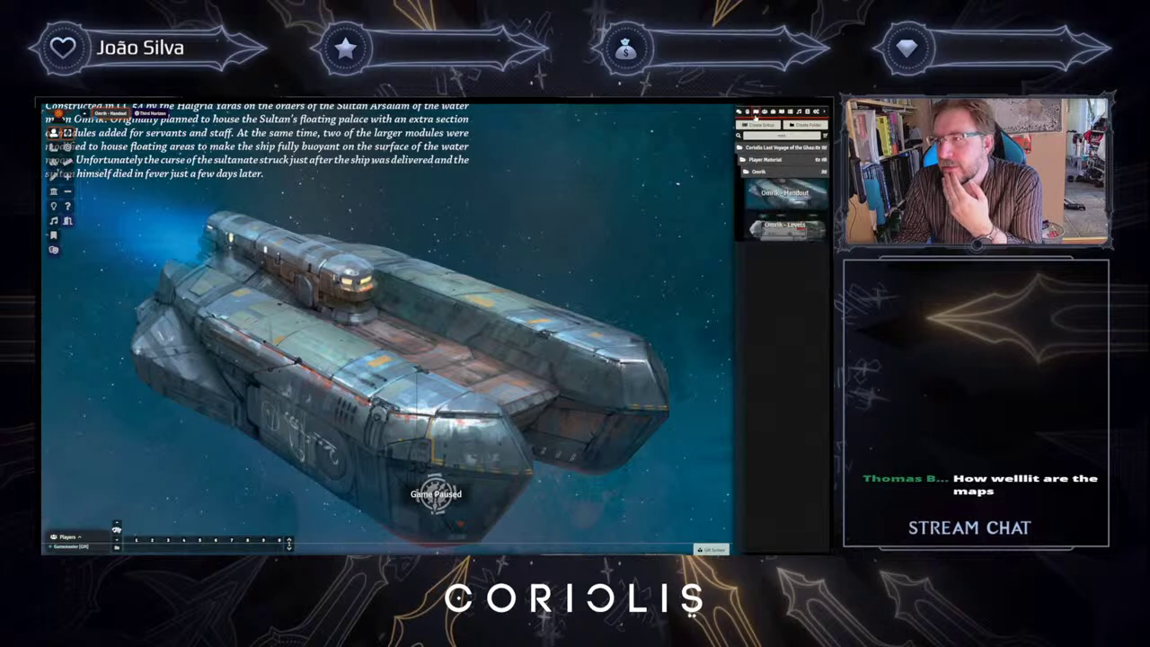
pyautogui.click(773, 230)
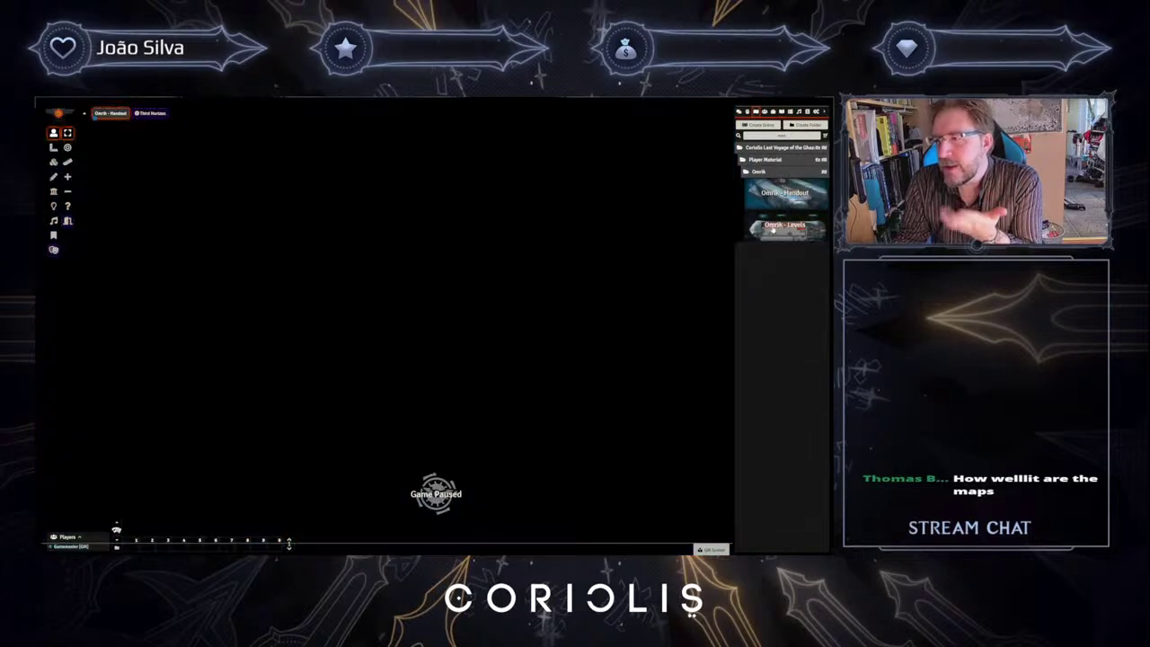
pyautogui.moveTo(394, 324); pyautogui.dragTo(362, 332)
pyautogui.scroll(12, 400, 356)
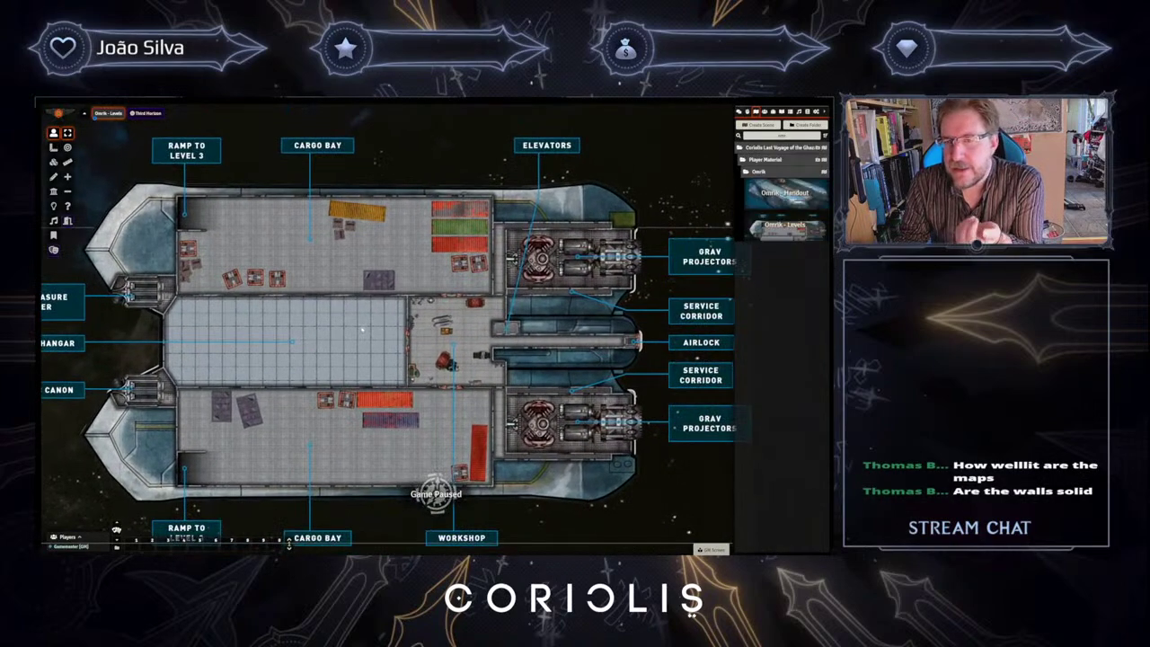
# - Check the Omrik - Levels map for walls, return to the token controls and examine the hangar area
pyautogui.click(53, 192)
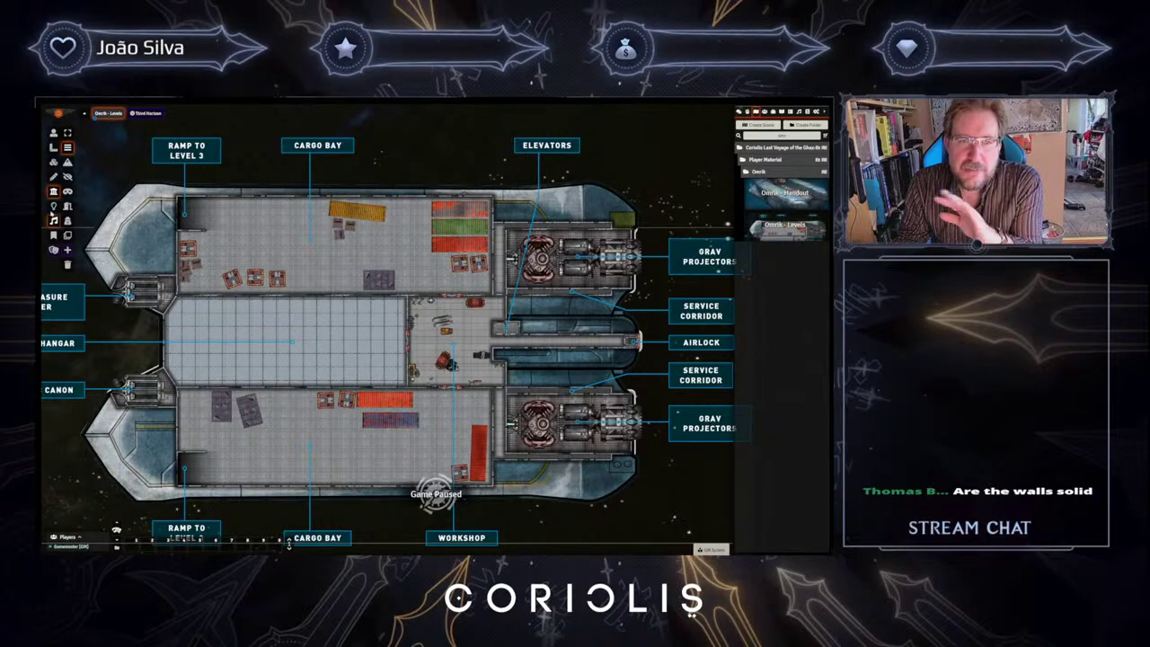
pyautogui.click(53, 133)
pyautogui.scroll(4, 210, 264)
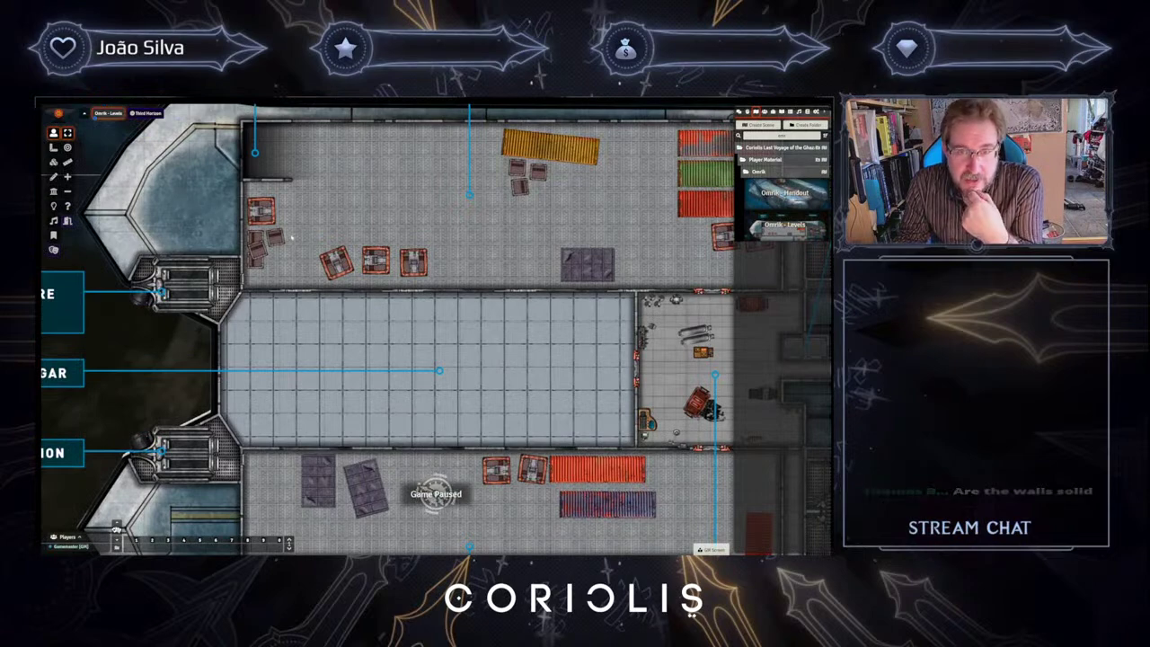
pyautogui.moveTo(447, 263); pyautogui.dragTo(382, 248)
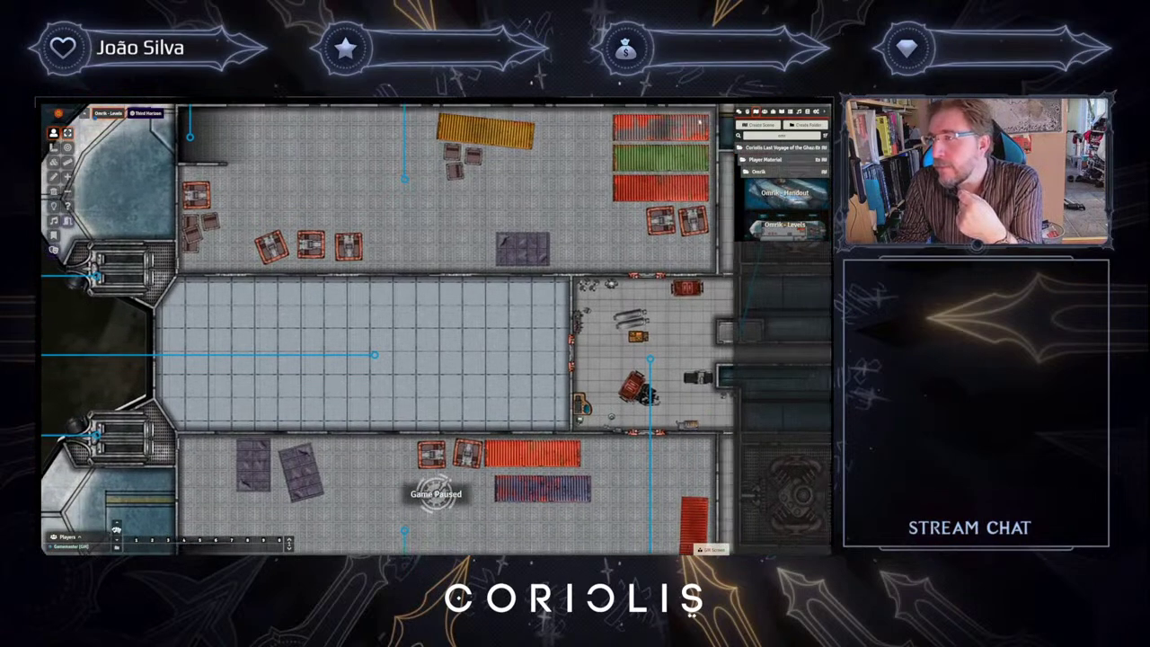
# - Place the Samaritan NPC's token from the actor list at the hangar's edge, check its size and delete it
pyautogui.click(760, 113)
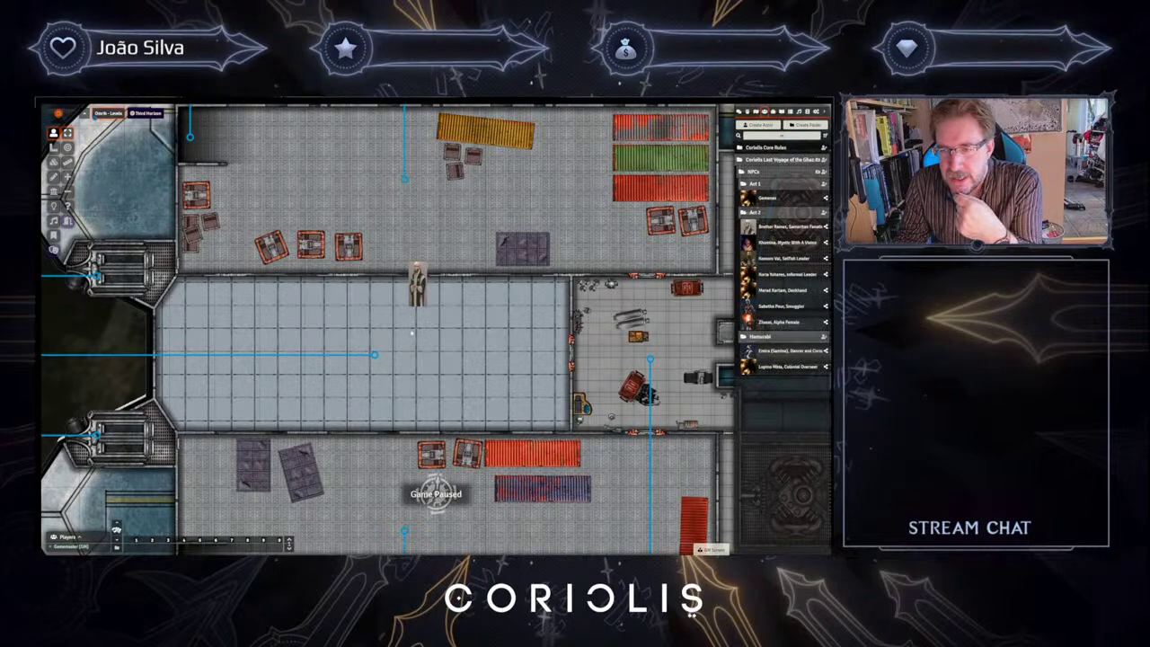
pyautogui.moveTo(415, 286); pyautogui.dragTo(403, 306)
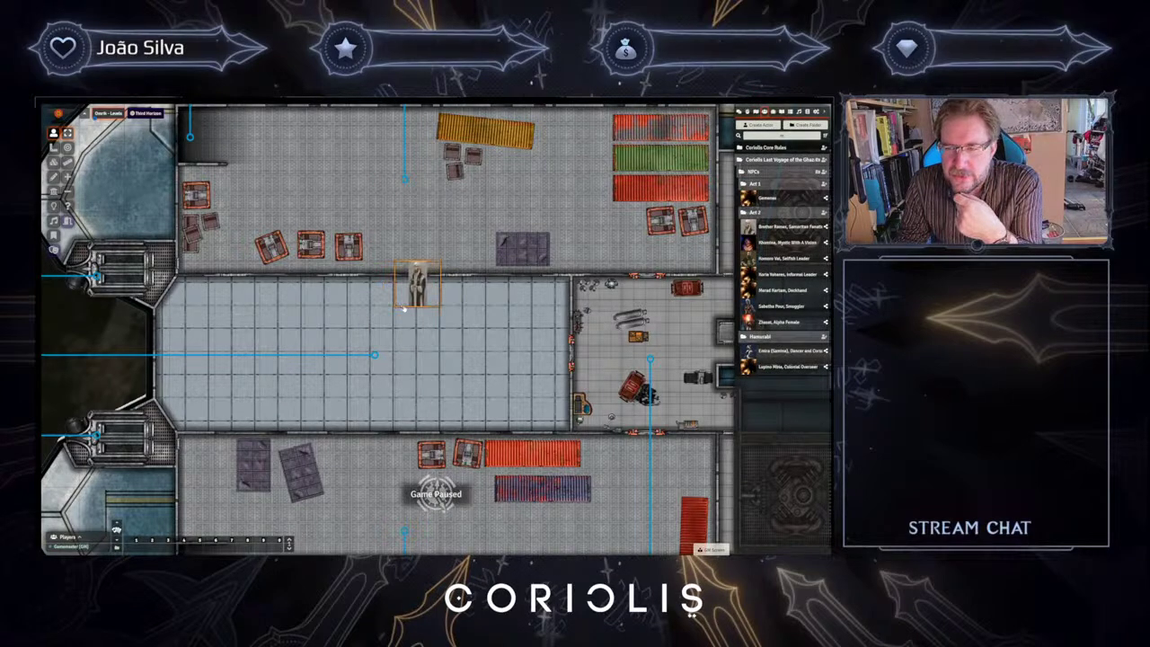
pyautogui.scroll(5, 404, 308)
pyautogui.moveTo(458, 336); pyautogui.dragTo(479, 299)
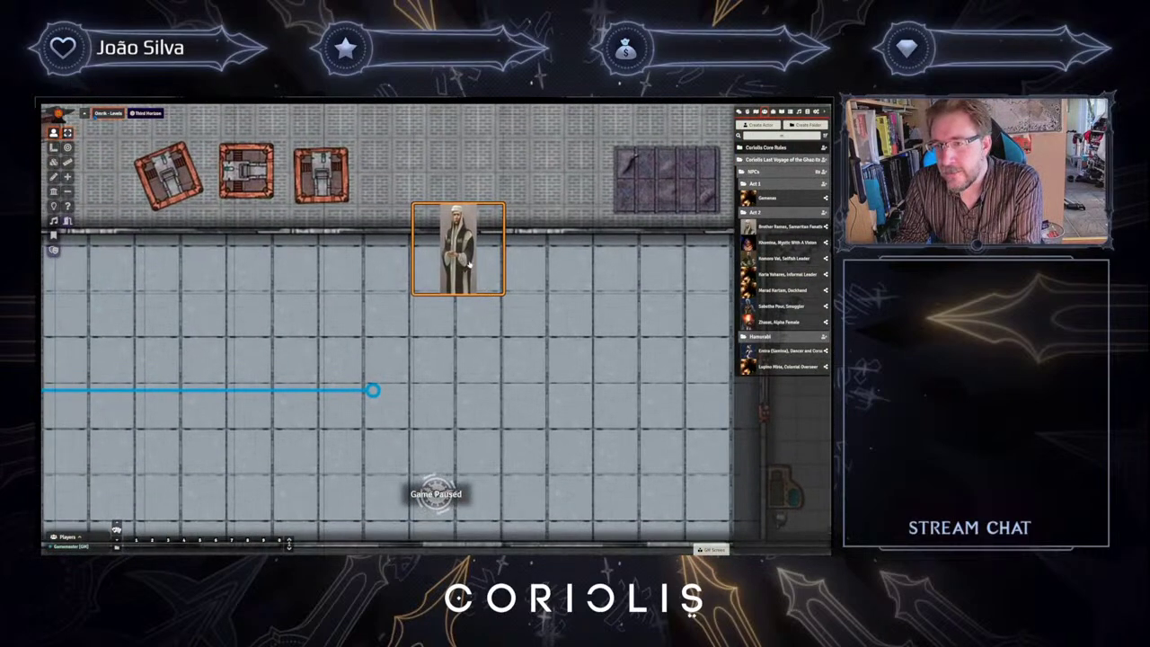
pyautogui.press('Delete')
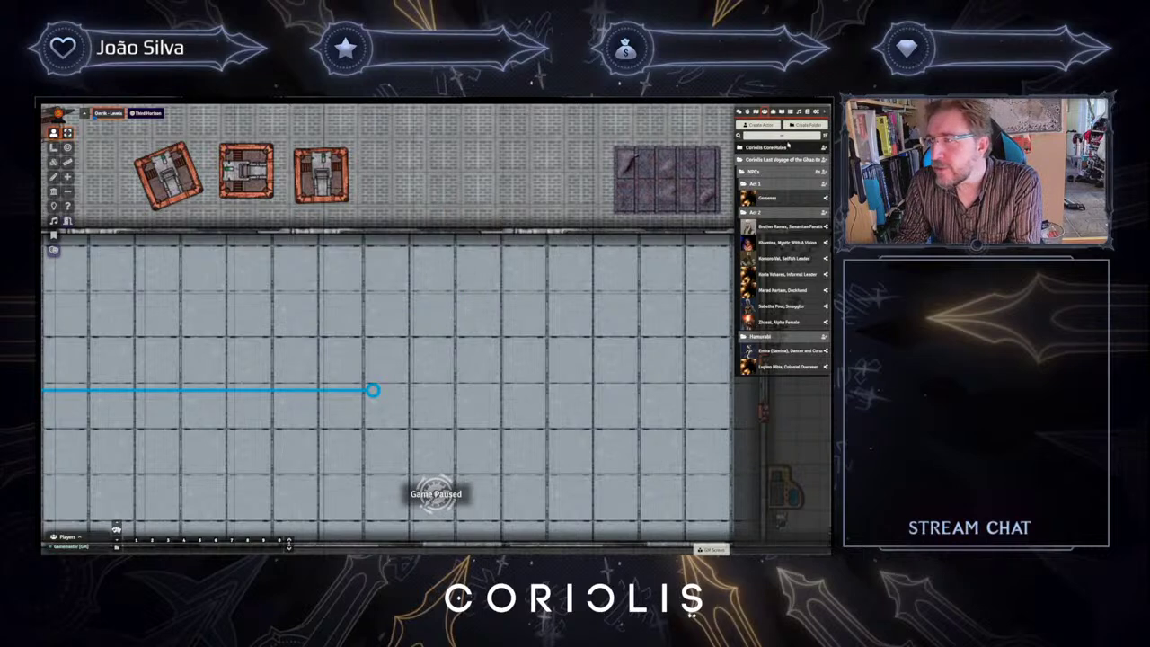
# - Search the actors for "wahi" and place the cantina owner's token on the hangar floor
pyautogui.write('wahi')
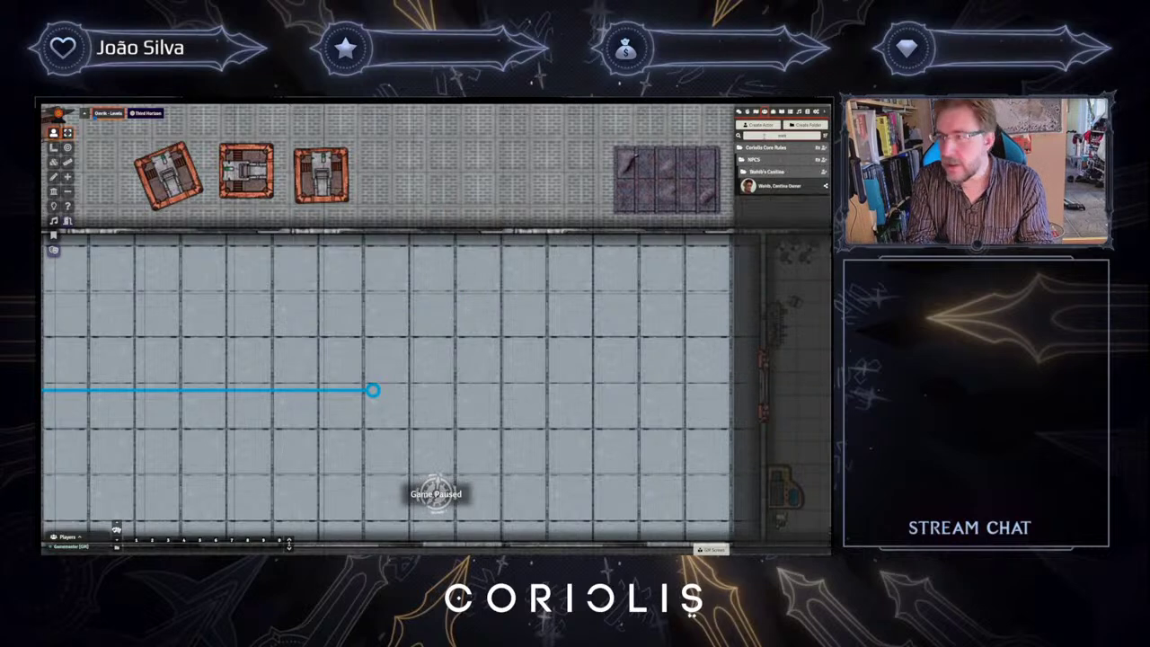
pyautogui.moveTo(782, 186); pyautogui.dragTo(457, 319)
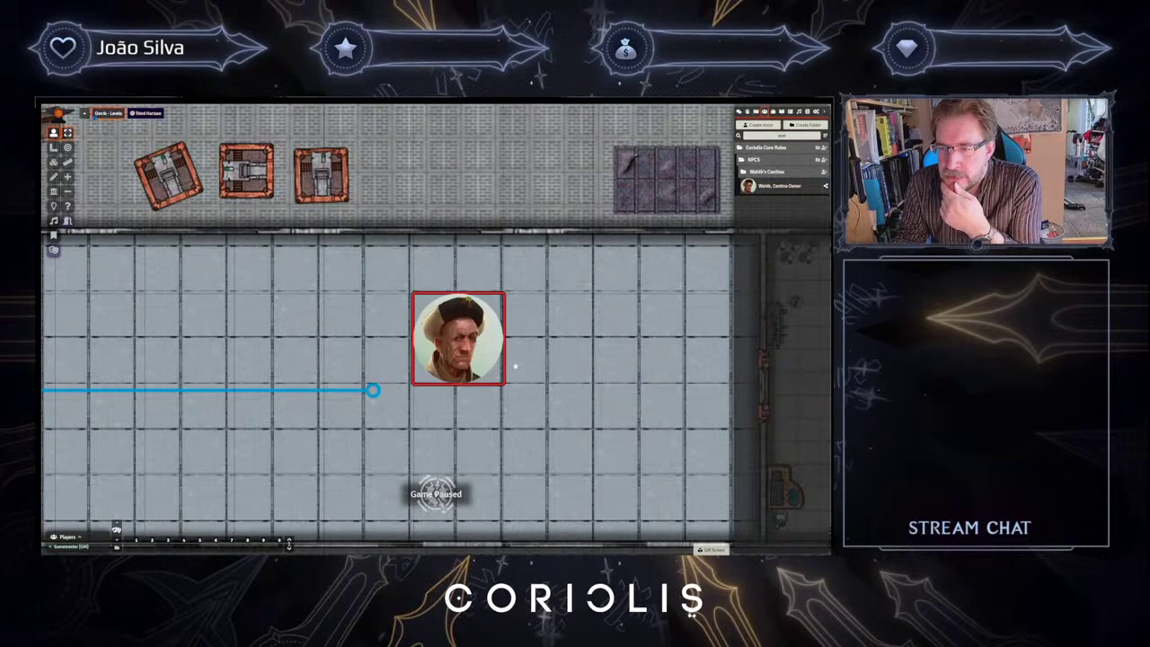
pyautogui.scroll(-8, 466, 363)
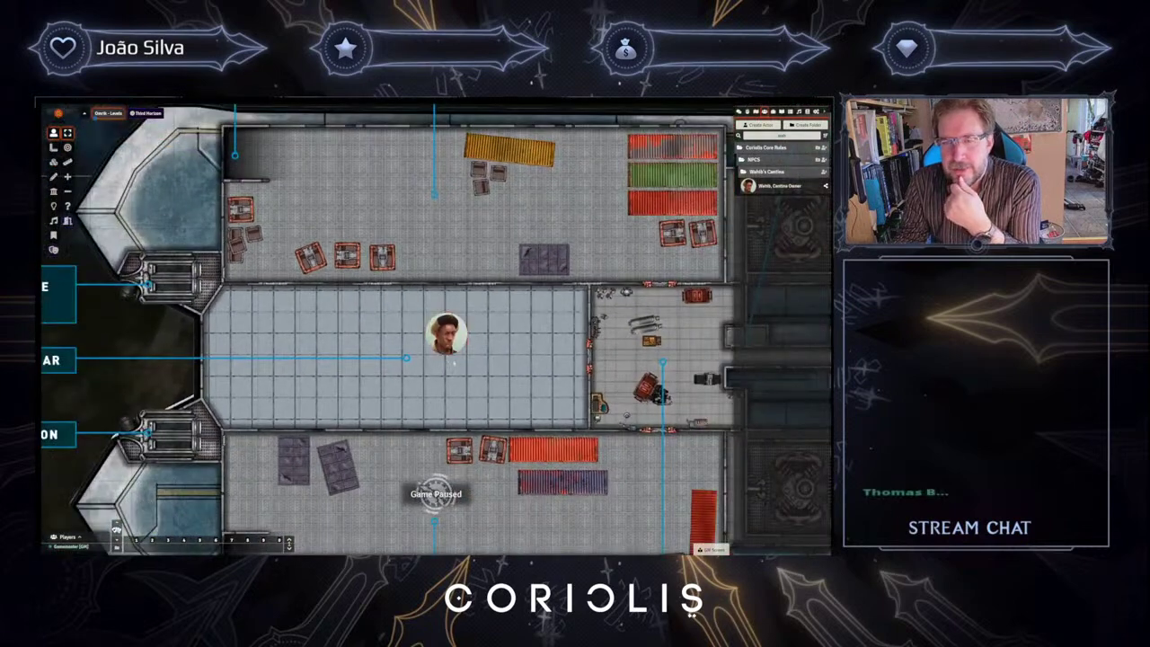
pyautogui.scroll(1, 433, 329)
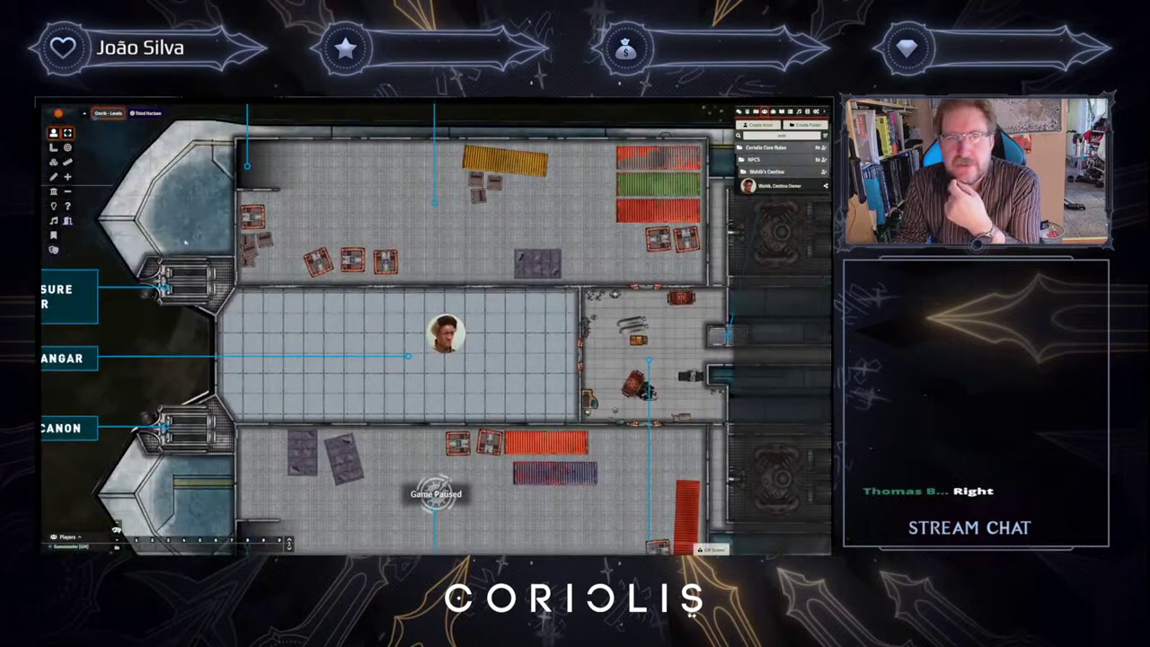
# - Set the Omrik - Levels scene's grid size to 50 pixels and save the scene configuration
pyautogui.rightClick(108, 114)
pyautogui.click(111, 139)
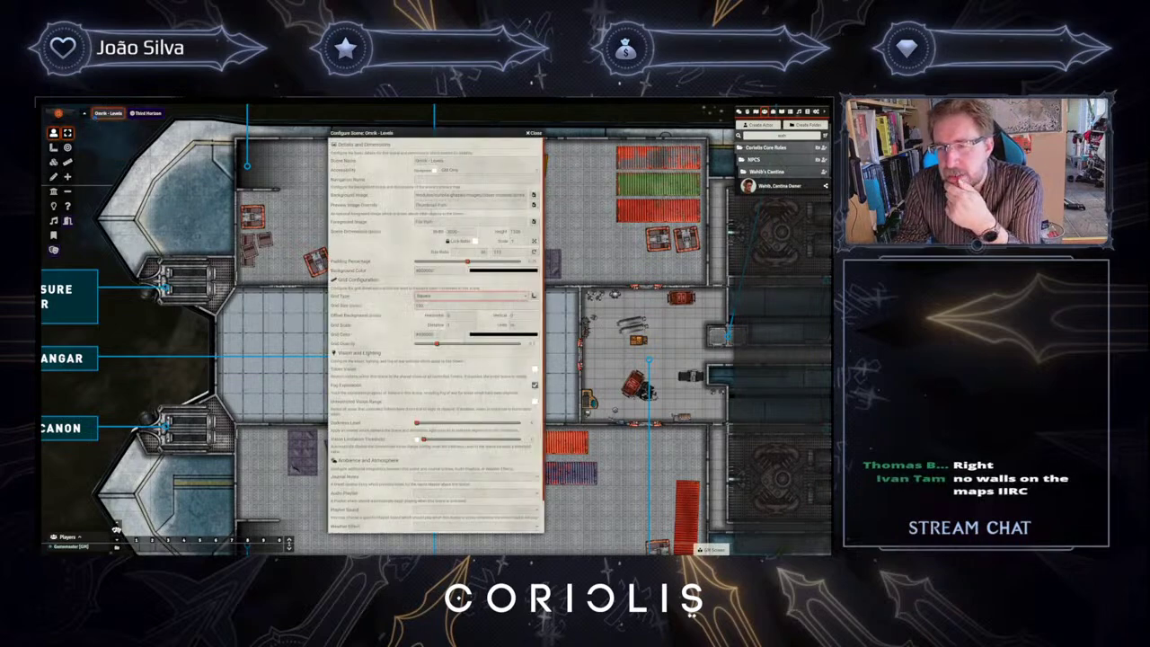
pyautogui.doubleClick(420, 306)
pyautogui.write('50')
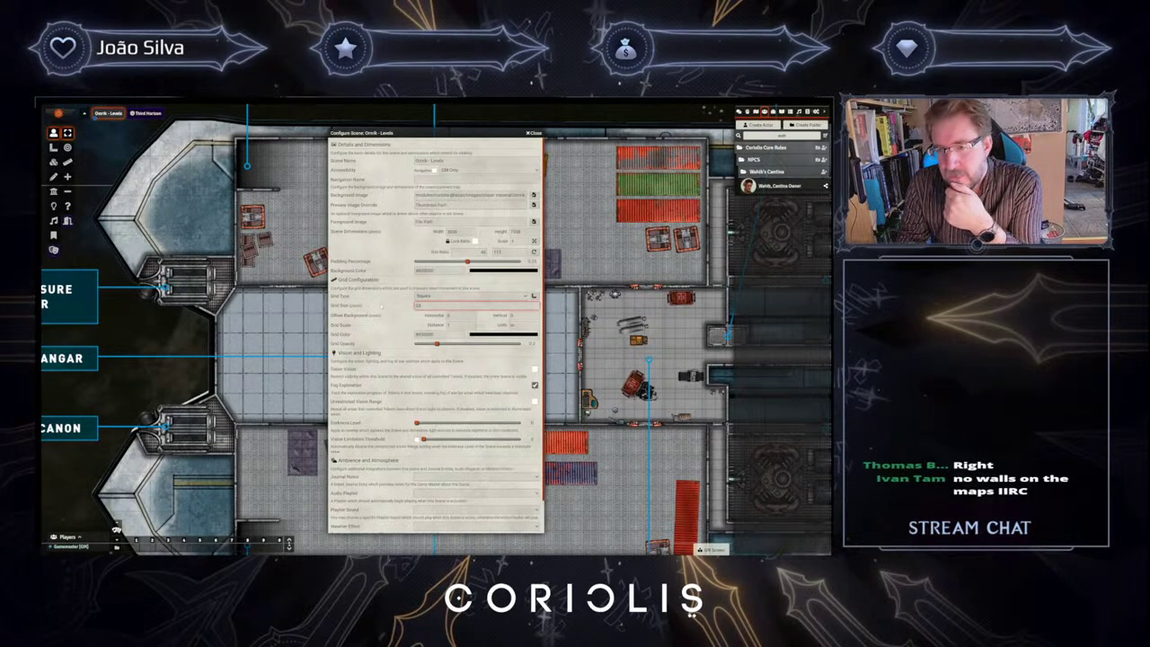
pyautogui.scroll(-1, 436, 333)
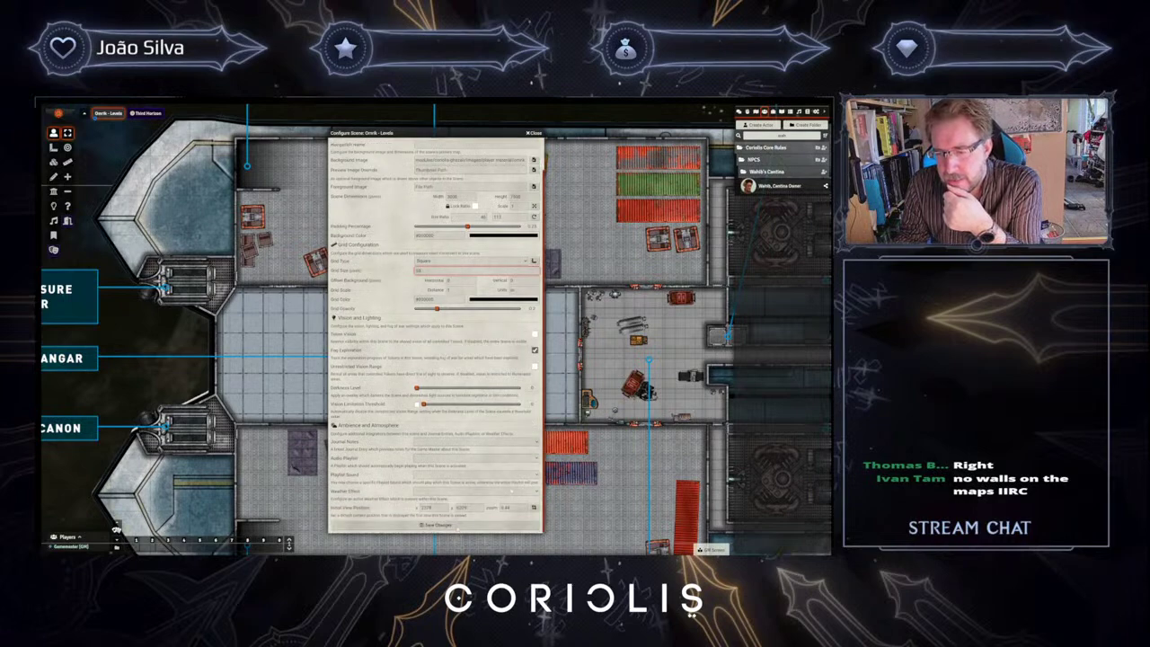
pyautogui.click(458, 525)
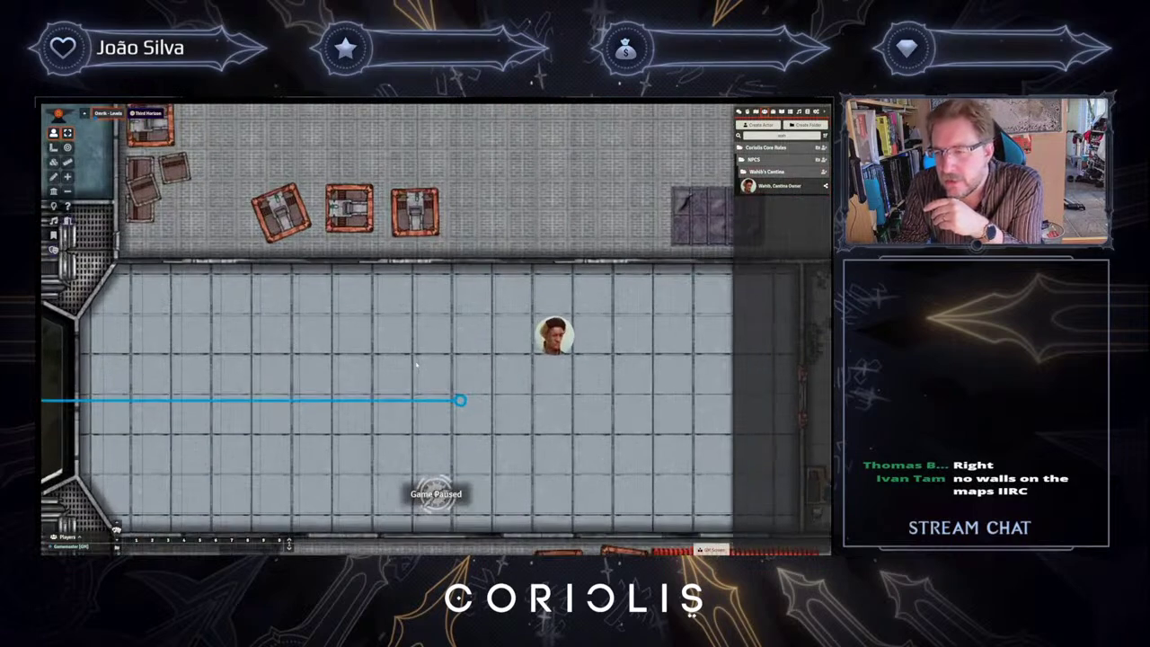
pyautogui.scroll(-8, 416, 364)
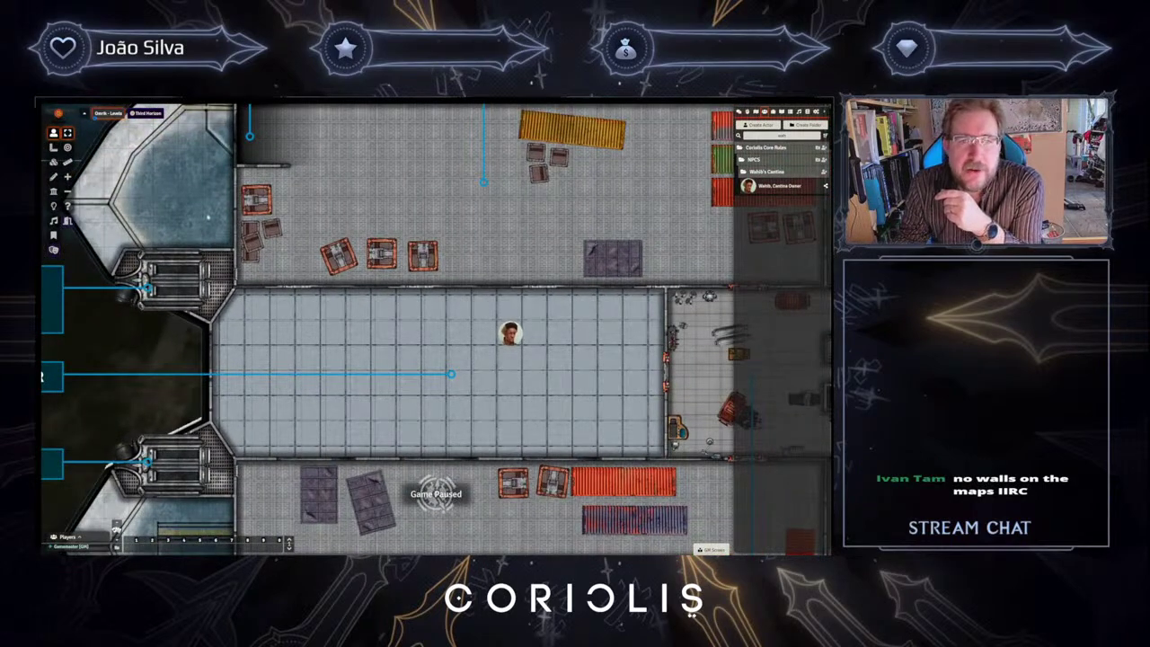
# - Activate the Omrik - Levels scene, set its grid opacity to 0 and save the changes
pyautogui.rightClick(108, 116)
pyautogui.click(115, 127)
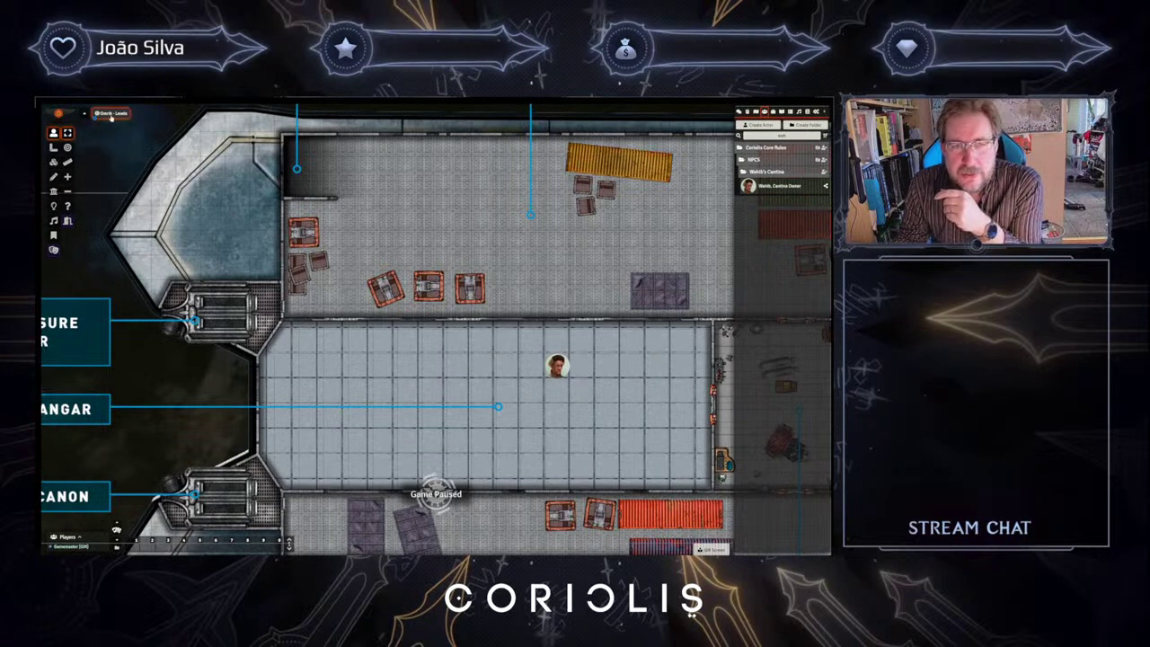
pyautogui.rightClick(111, 116)
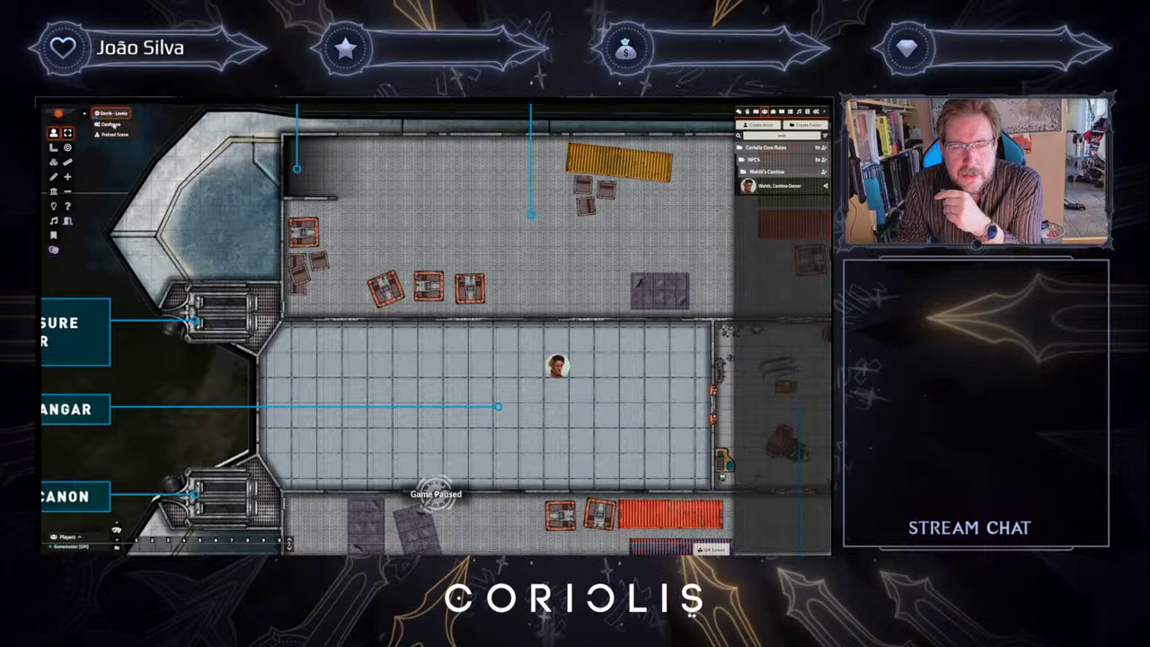
pyautogui.click(110, 125)
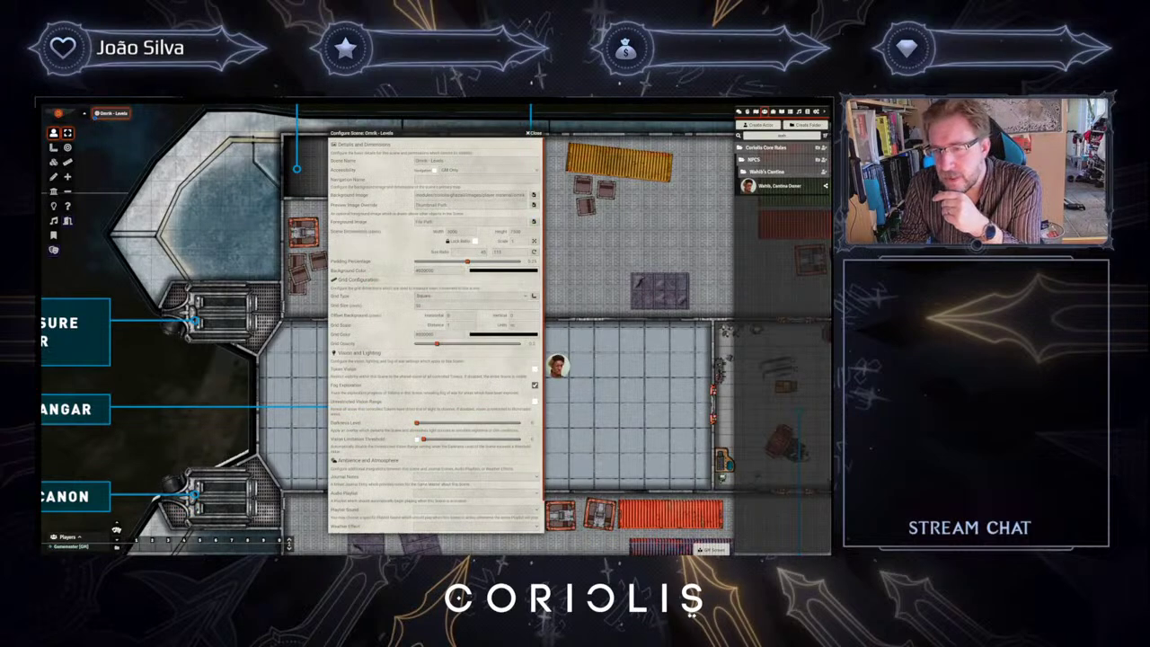
pyautogui.scroll(-2, 404, 346)
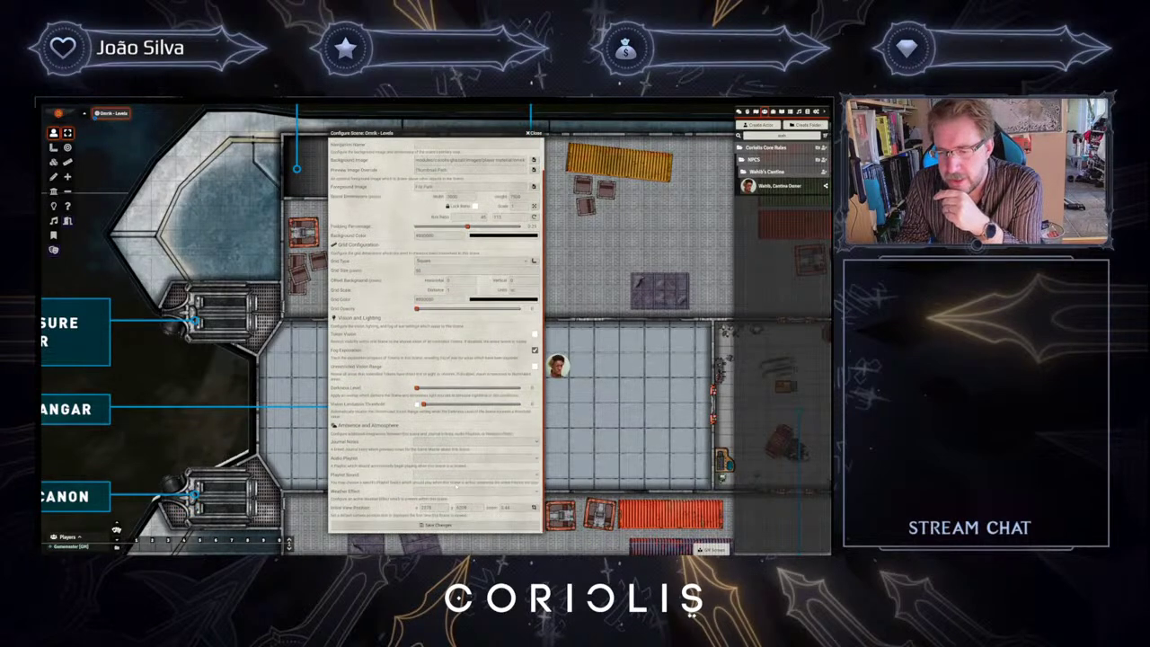
pyautogui.click(462, 525)
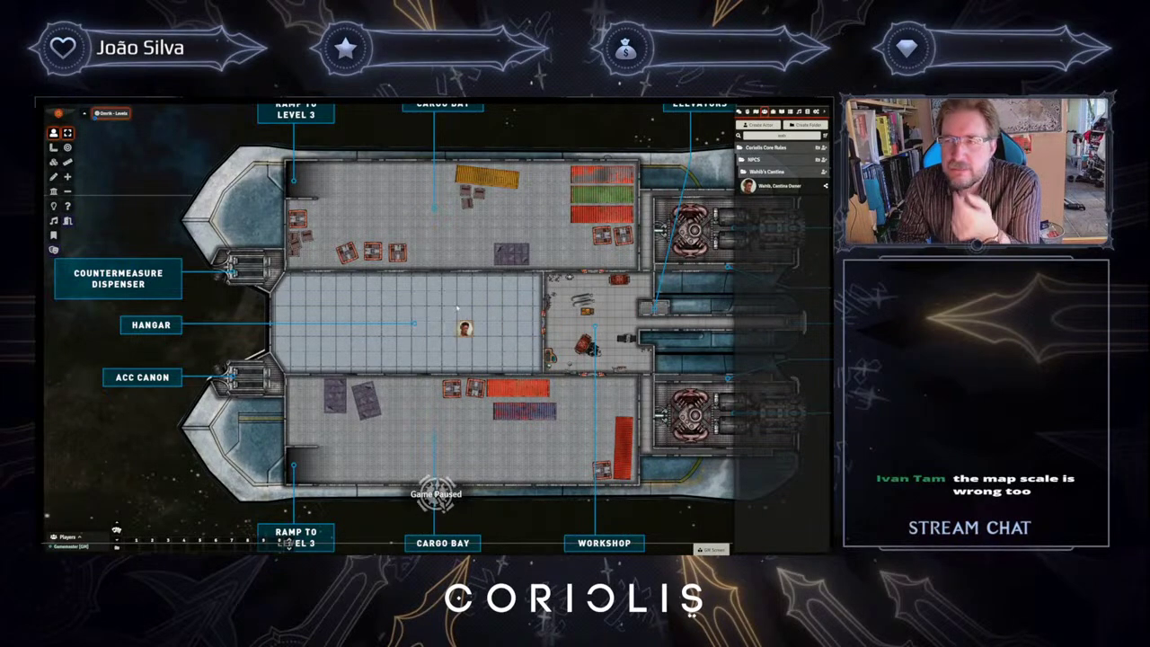
# - Examine the Level 3 and Level 2 deck plans on the Omrik - Levels map around the placed token
pyautogui.scroll(-4, 458, 283)
pyautogui.scroll(-4, 457, 281)
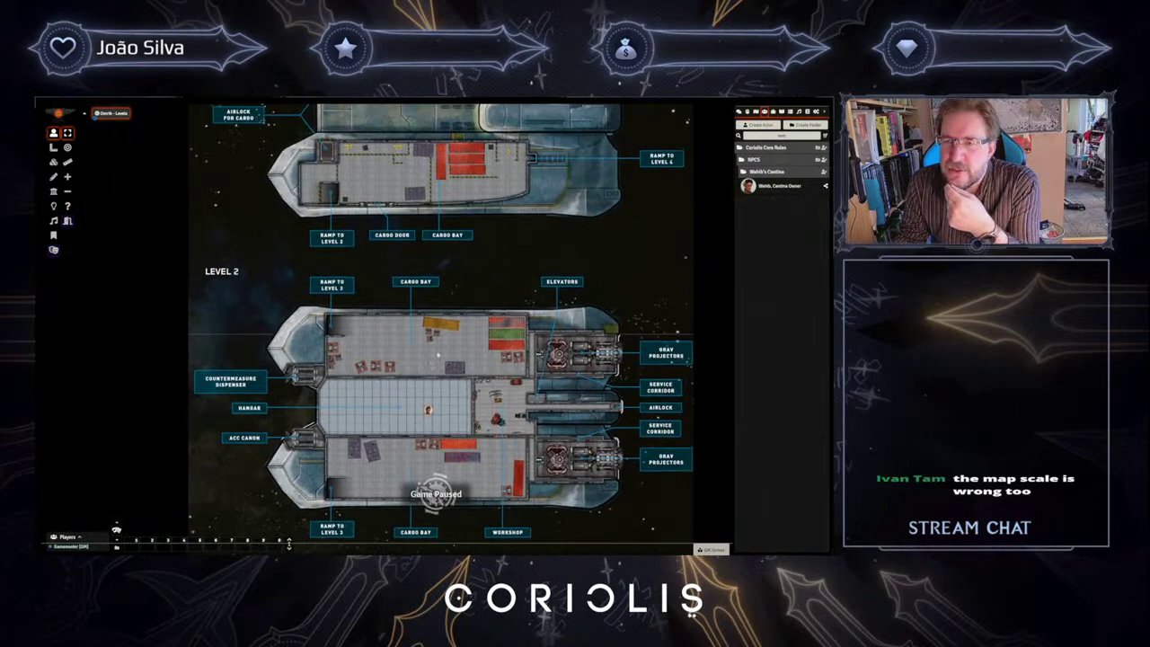
pyautogui.scroll(-3, 416, 309)
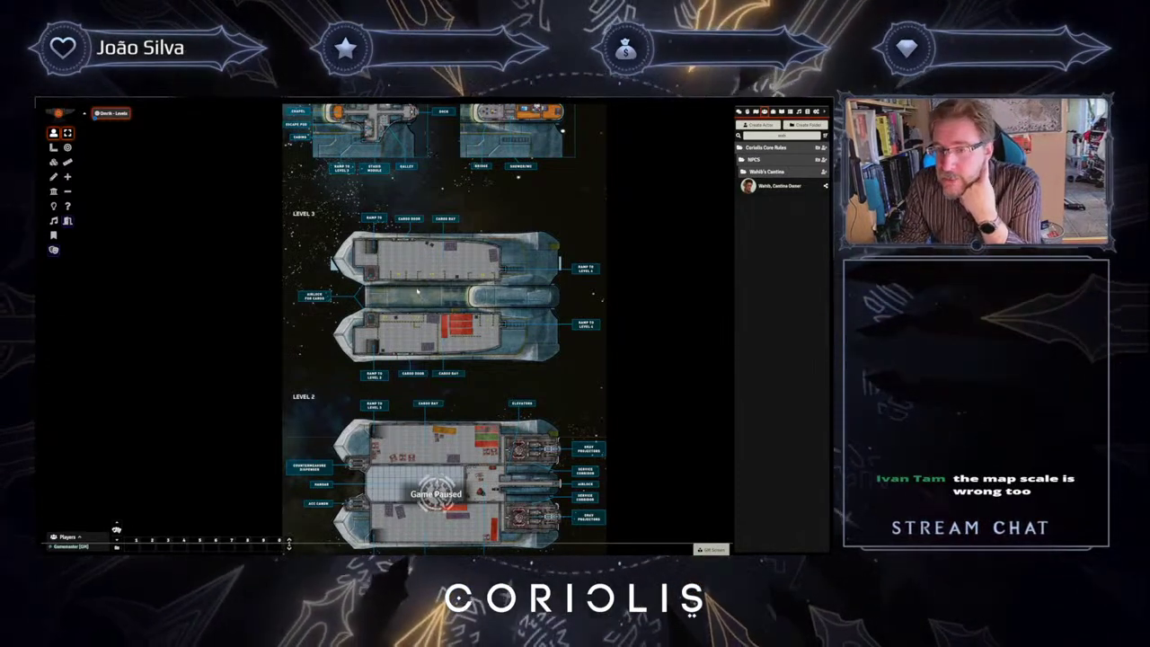
pyautogui.scroll(-1, 427, 308)
pyautogui.scroll(4, 418, 293)
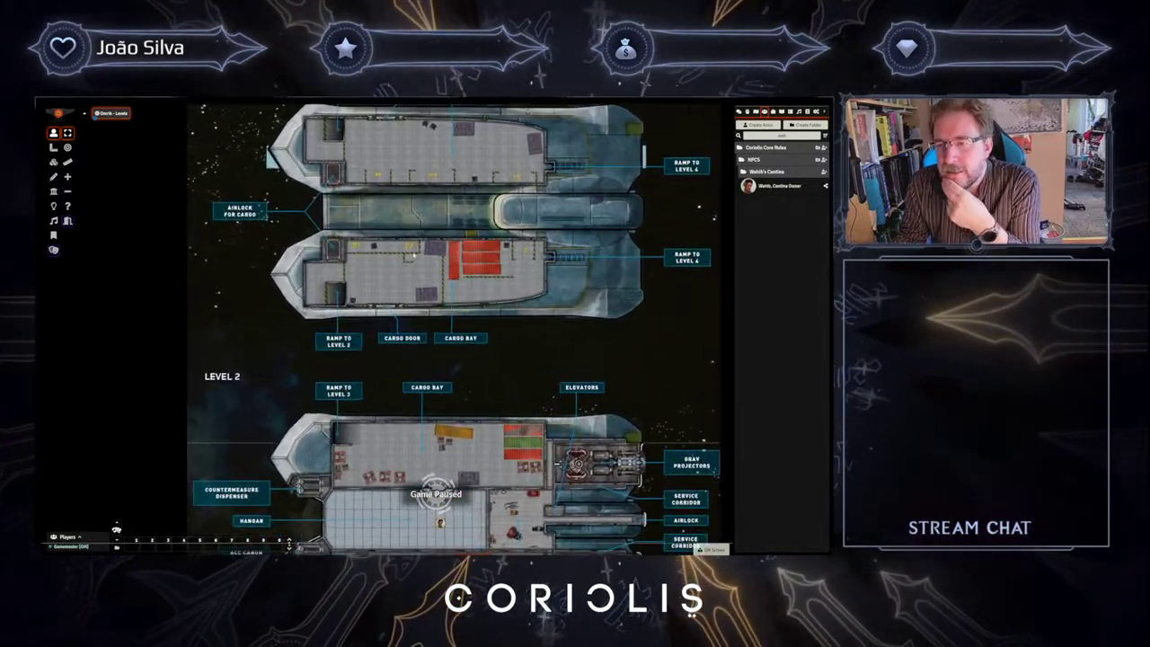
pyautogui.moveTo(439, 401); pyautogui.dragTo(410, 265)
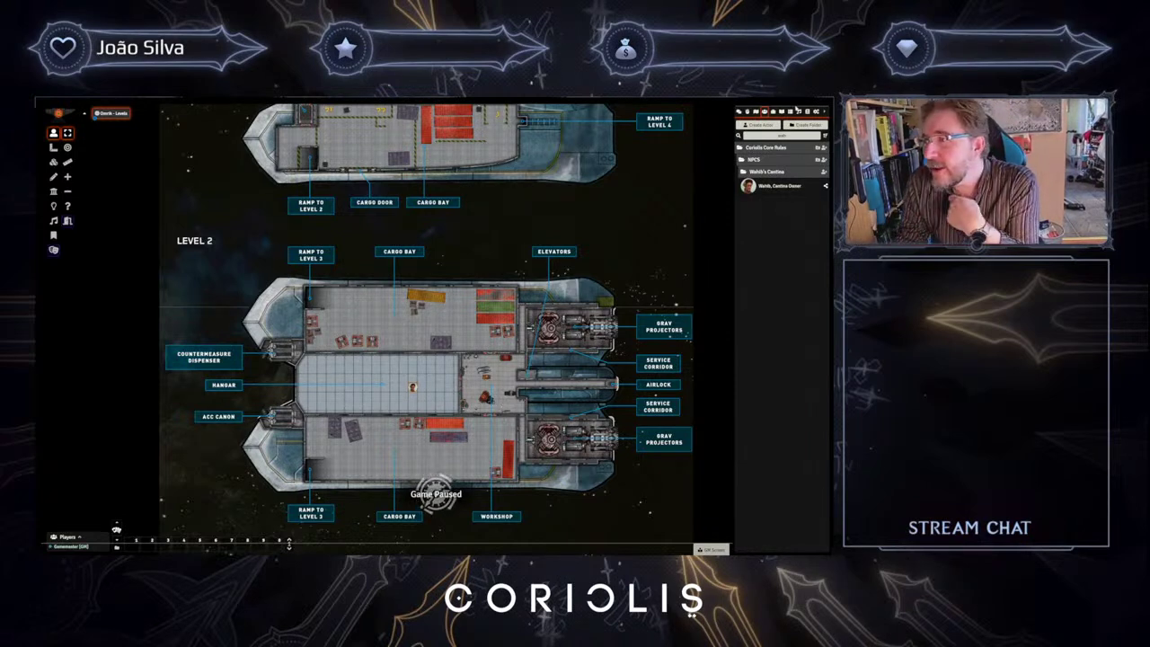
# - Clear the scene search filter and view the Bridge and The Docks scenes from the Act 2 folder
pyautogui.click(778, 114)
pyautogui.click(757, 111)
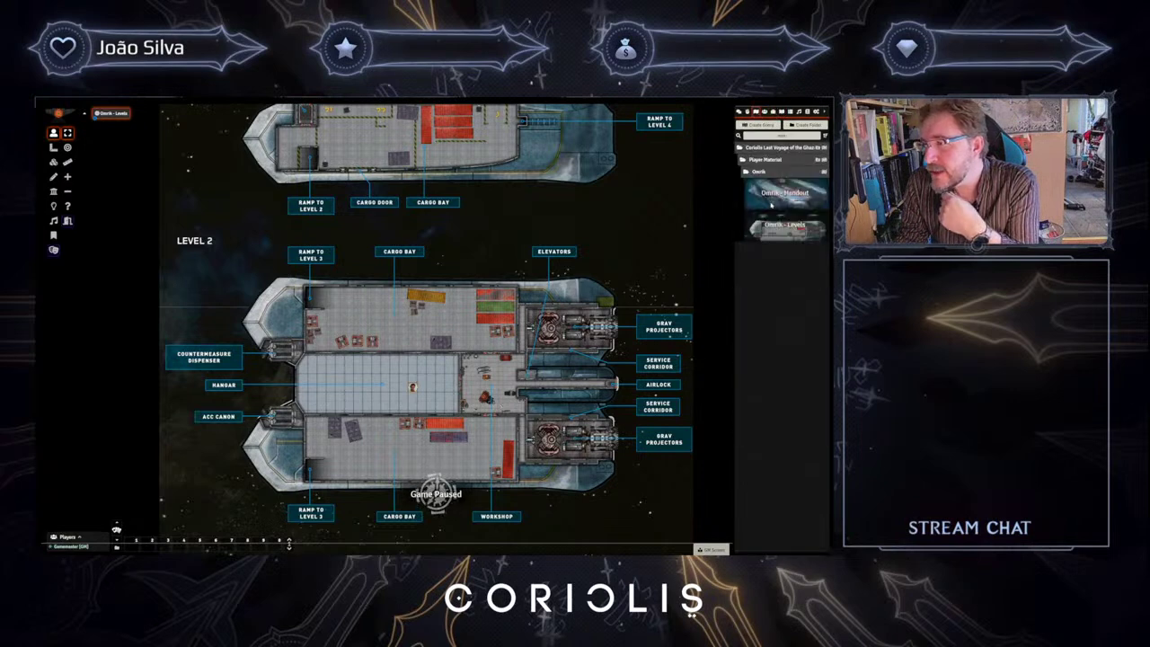
pyautogui.click(764, 158)
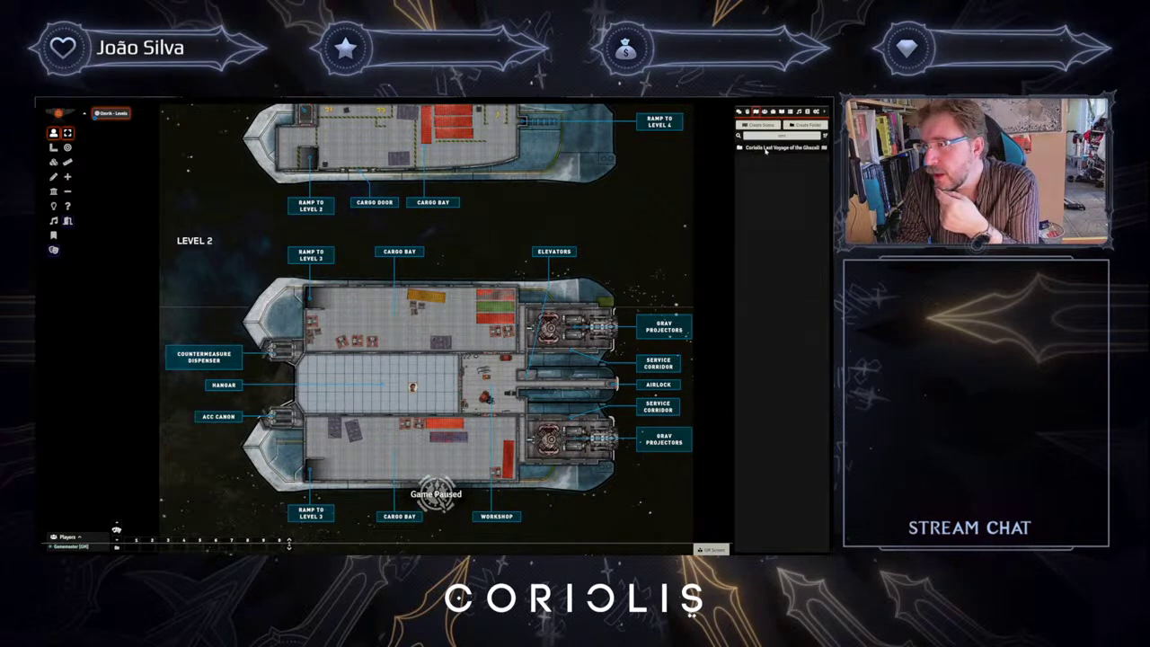
pyautogui.press('BackSpace')
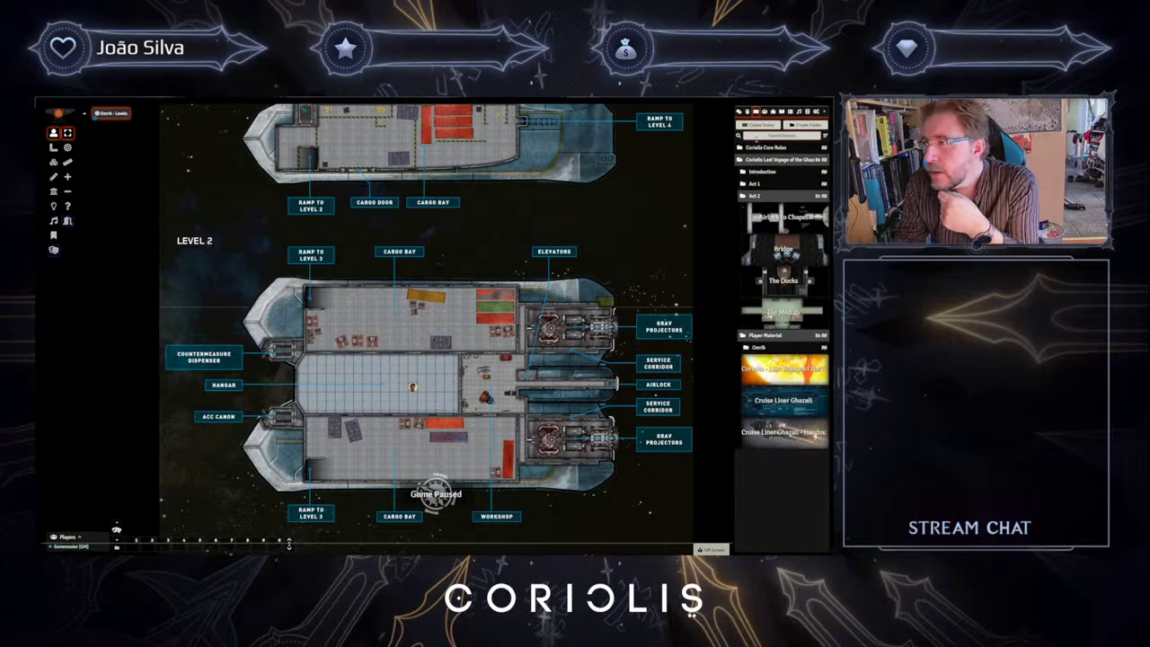
pyautogui.click(783, 250)
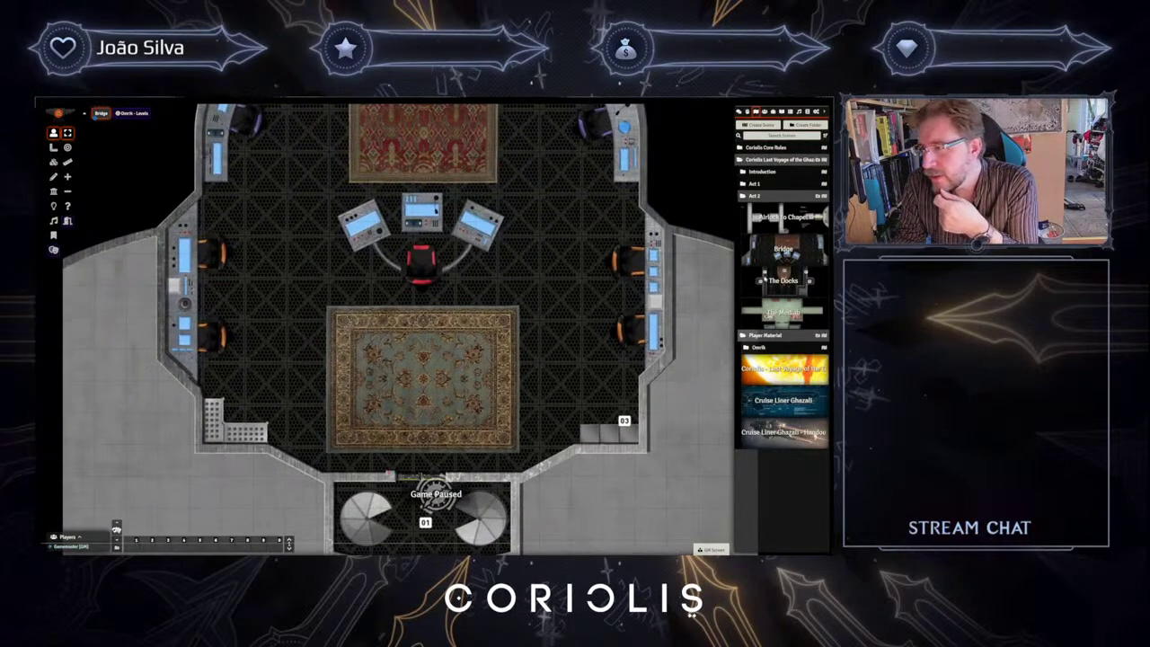
pyautogui.click(784, 282)
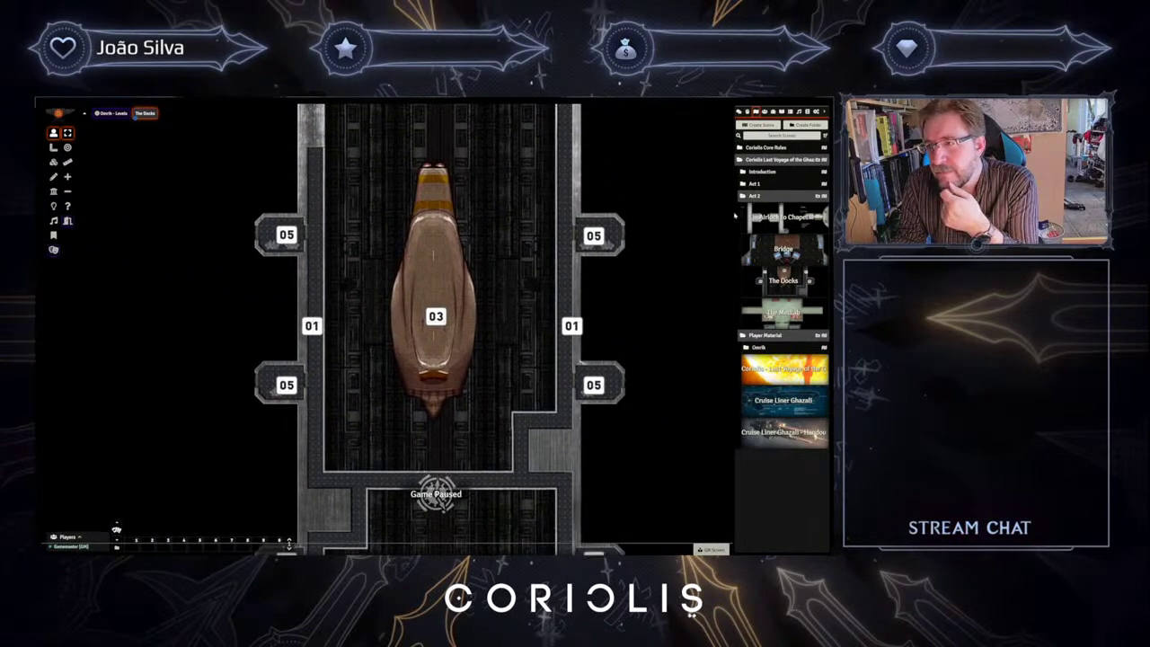
# - Search the scenes for "cant", and place the cantina owner's token from the actor list on the docked ship
pyautogui.click(781, 136)
pyautogui.write('cant')
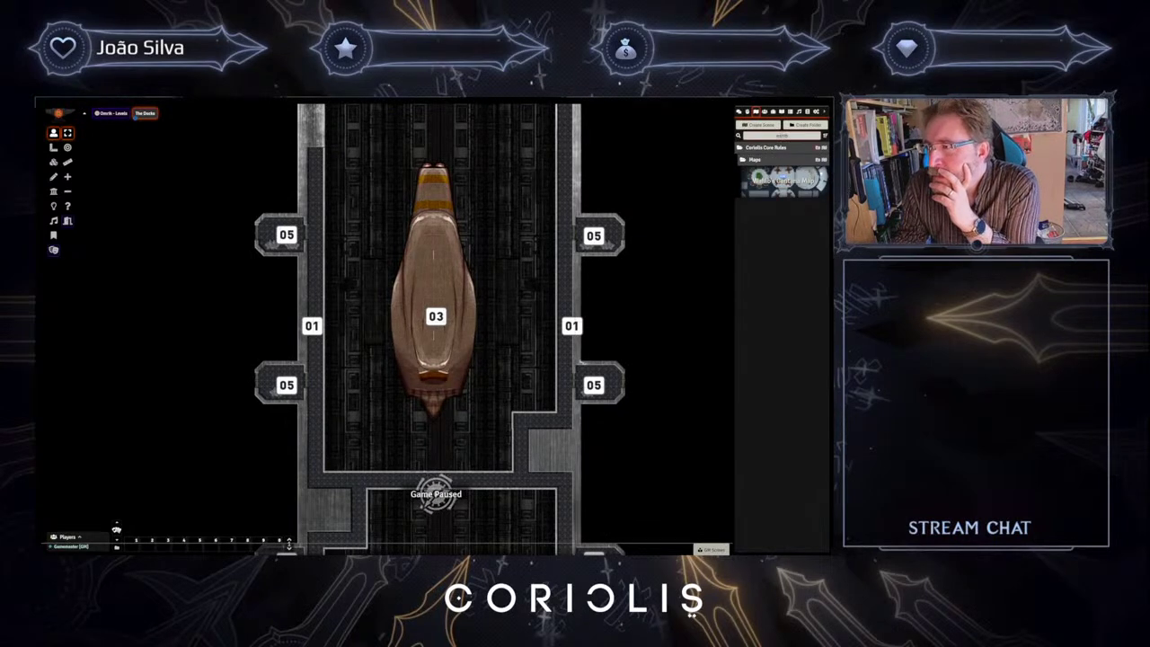
pyautogui.click(765, 111)
pyautogui.moveTo(779, 185); pyautogui.dragTo(430, 239)
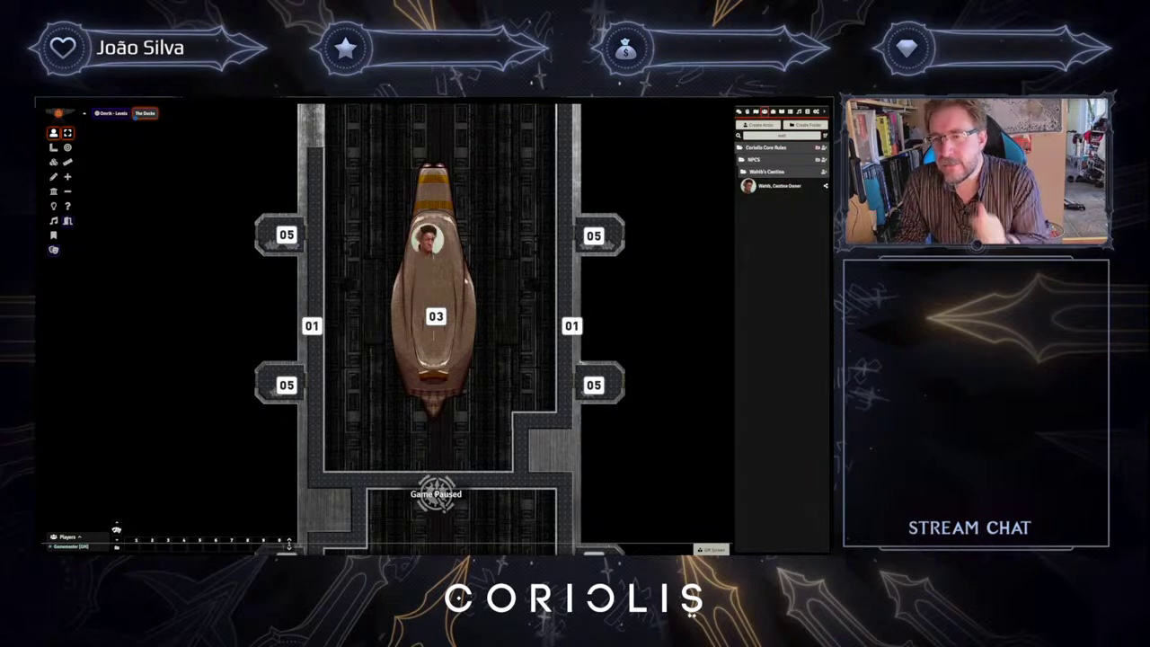
# - Reduce The Docks scene's grid size, save the configuration and move the cantina owner's token to an 05 bay on the dock's edge
pyautogui.rightClick(157, 114)
pyautogui.click(149, 134)
pyautogui.click(419, 306)
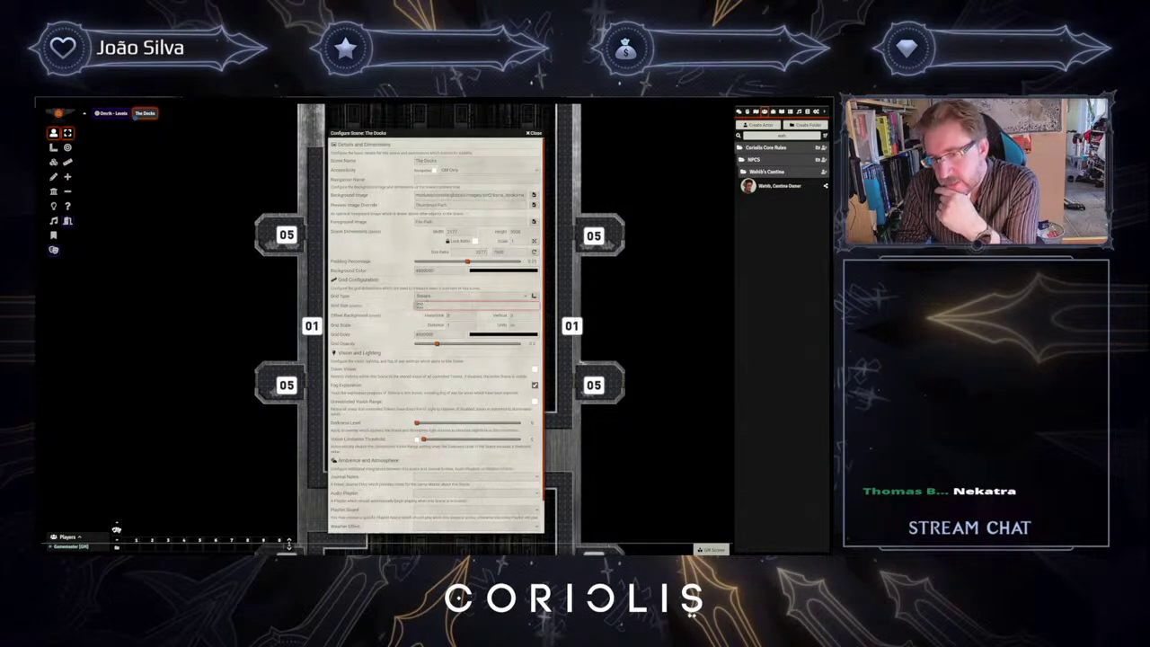
pyautogui.press('Return')
pyautogui.moveTo(420, 233); pyautogui.dragTo(468, 204)
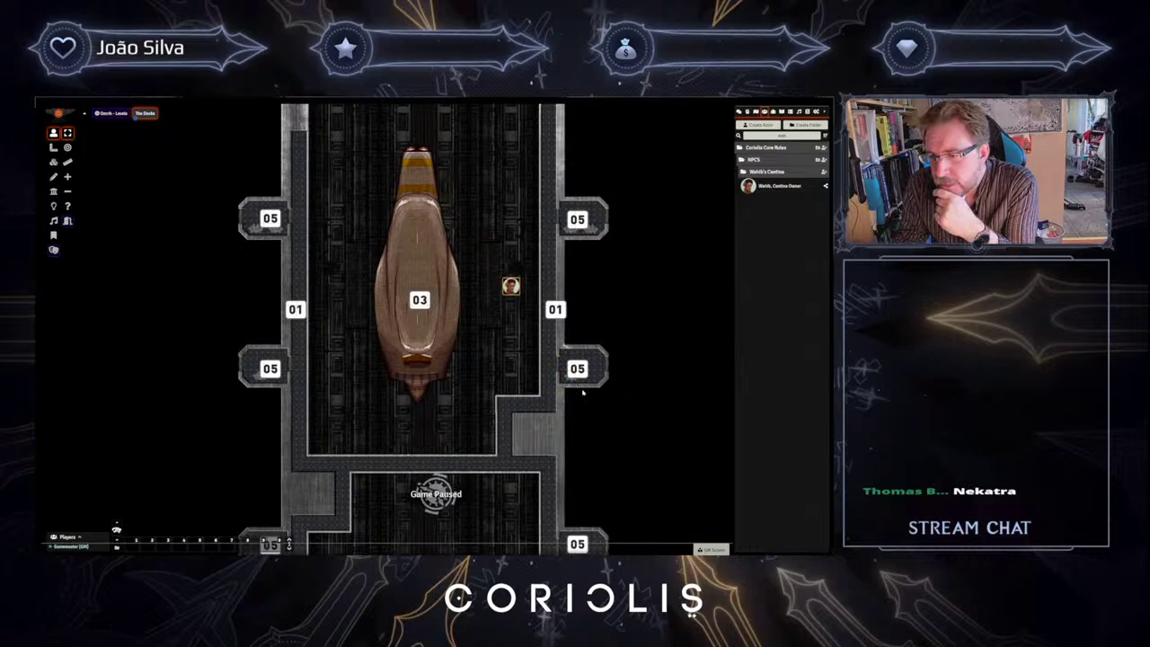
pyautogui.scroll(-4, 487, 260)
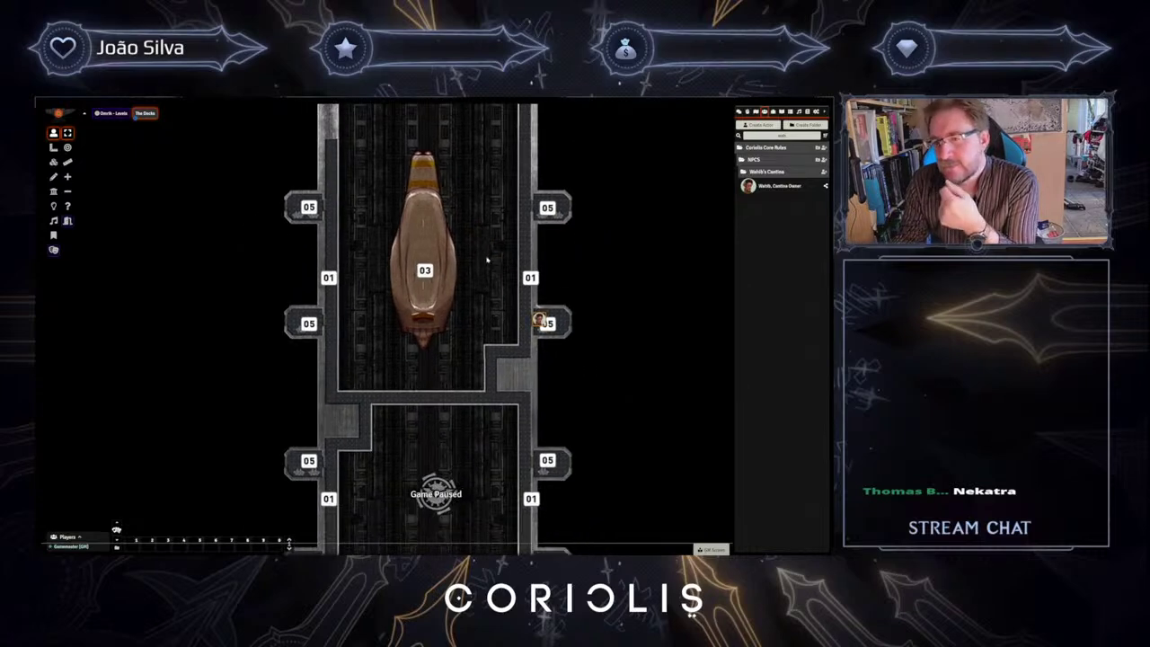
pyautogui.scroll(-2, 487, 260)
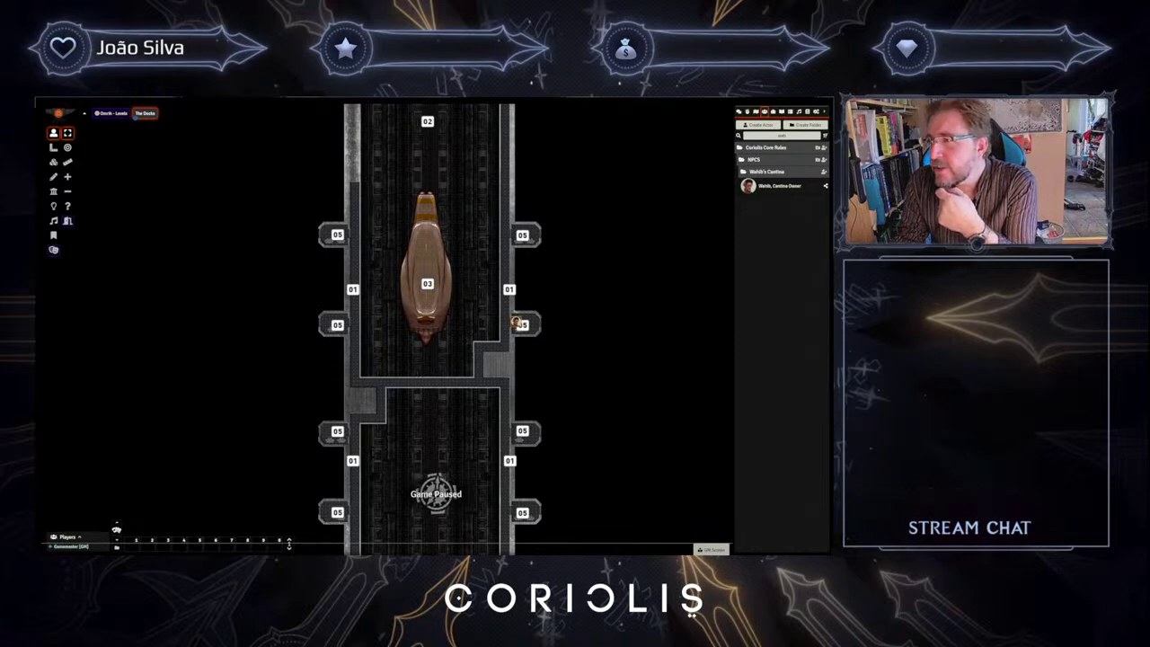
# - Search the actors for "nek" and place a Nekatra token on the ship's hull above marker 03
pyautogui.press('BackSpace')
pyautogui.press('BackSpace')
pyautogui.press('BackSpace')
pyautogui.press('BackSpace')
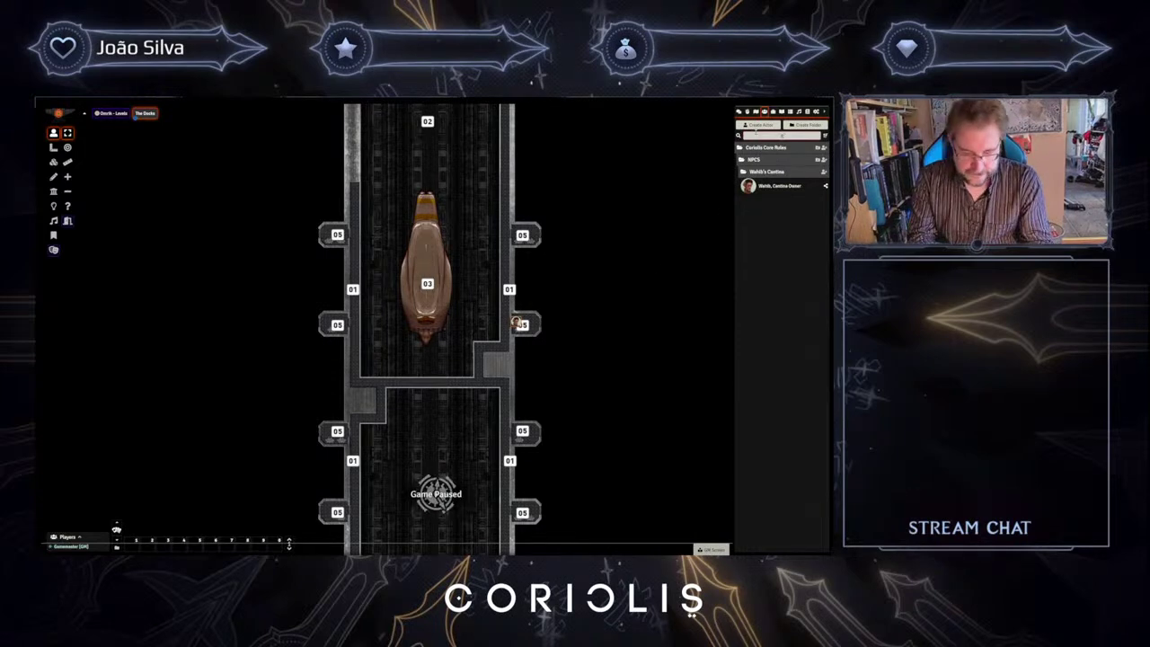
pyautogui.write('nek')
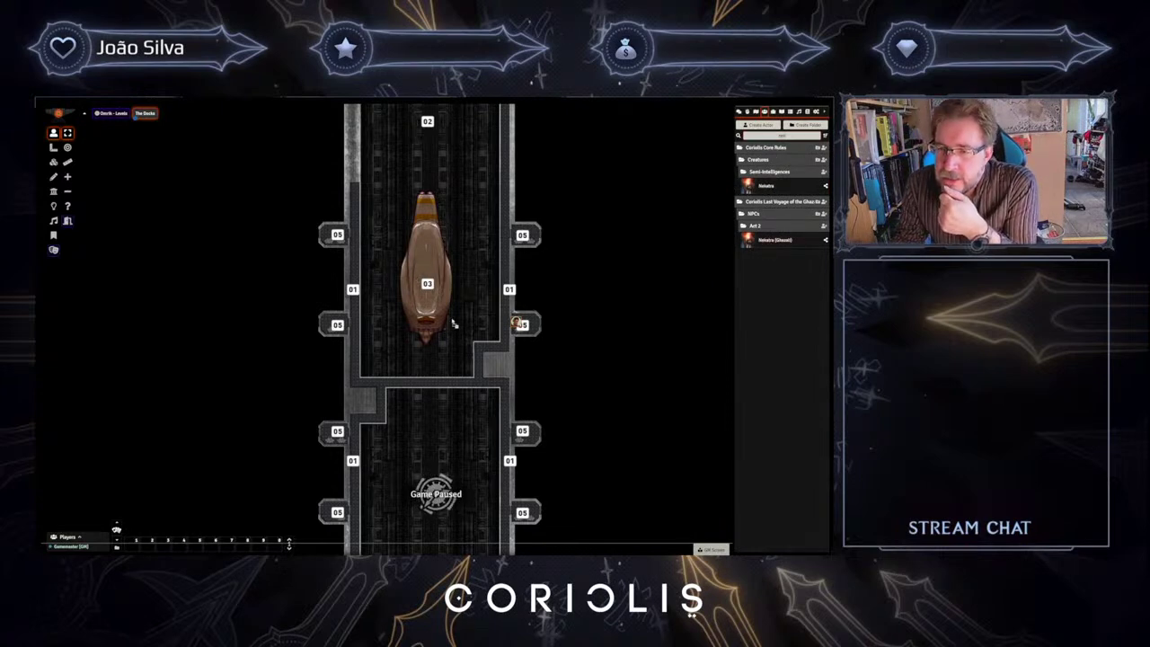
pyautogui.scroll(4, 419, 286)
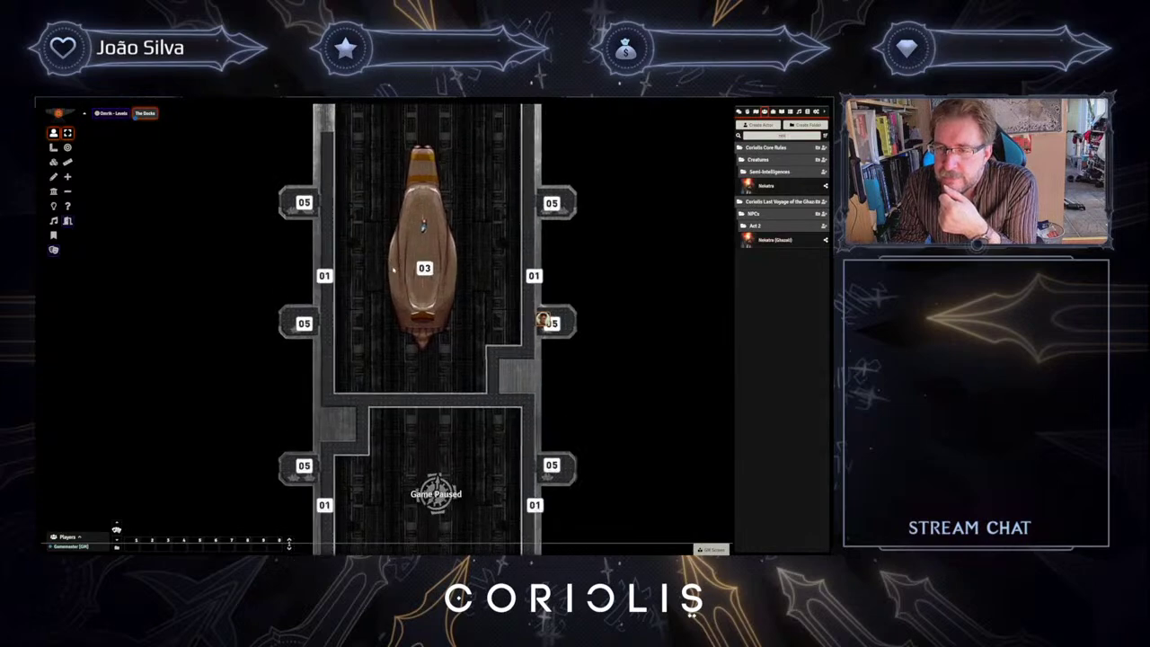
pyautogui.scroll(5, 406, 296)
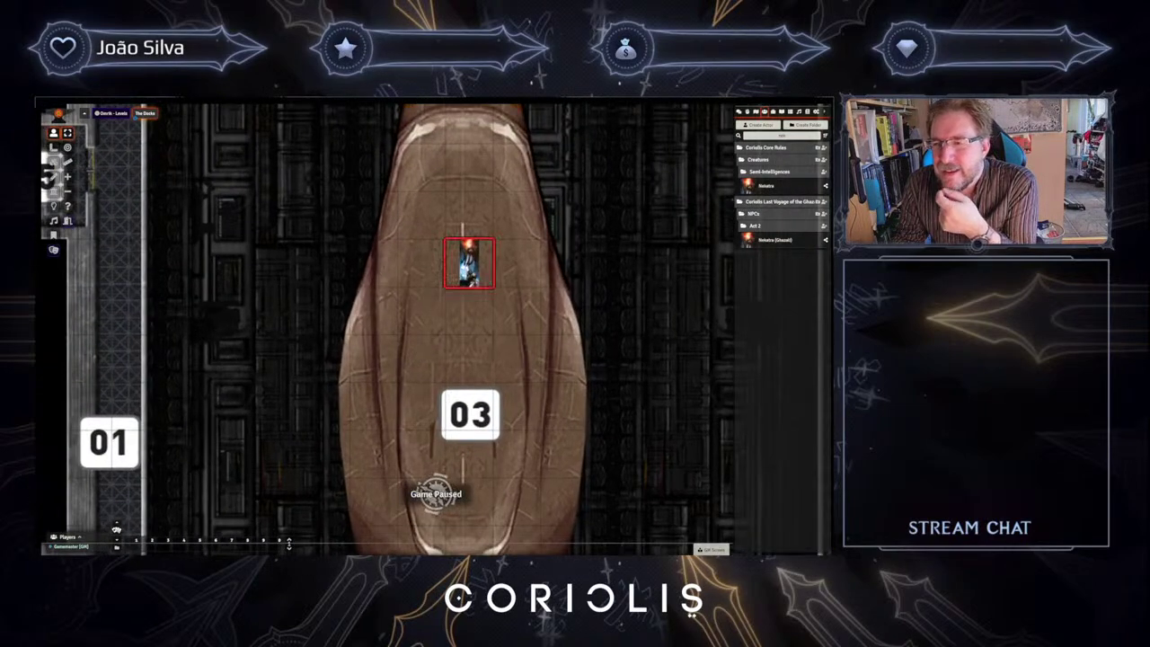
# - Open the core rules Nekatra's prototype token settings and browse for a different token image
pyautogui.click(767, 186)
pyautogui.click(556, 208)
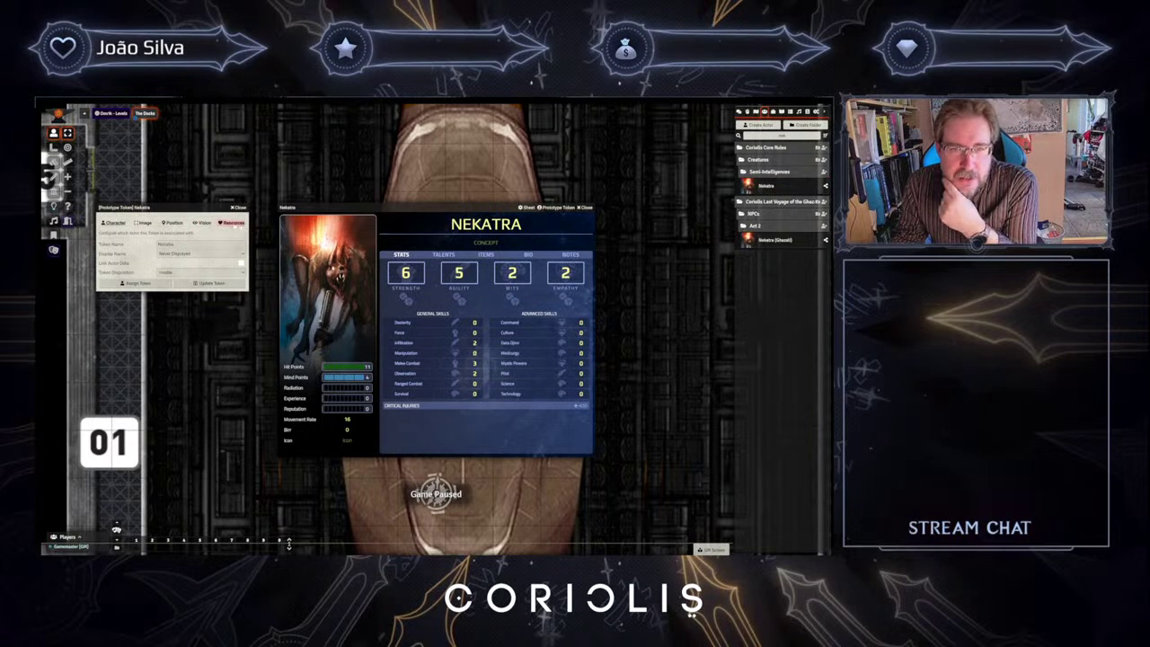
pyautogui.click(144, 223)
pyautogui.click(240, 244)
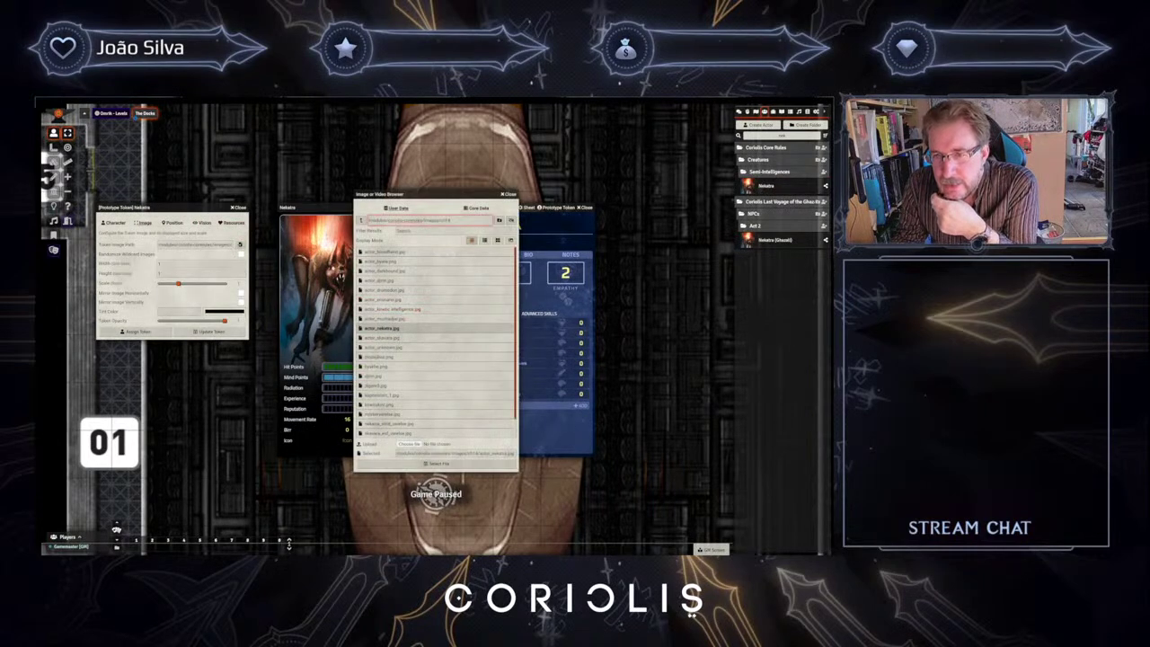
# - Browse to the Tokens/Coriolis folder in the user data and display its images as tiles
pyautogui.click(362, 220)
pyautogui.click(361, 220)
pyautogui.click(361, 220)
pyautogui.click(361, 220)
pyautogui.click(372, 319)
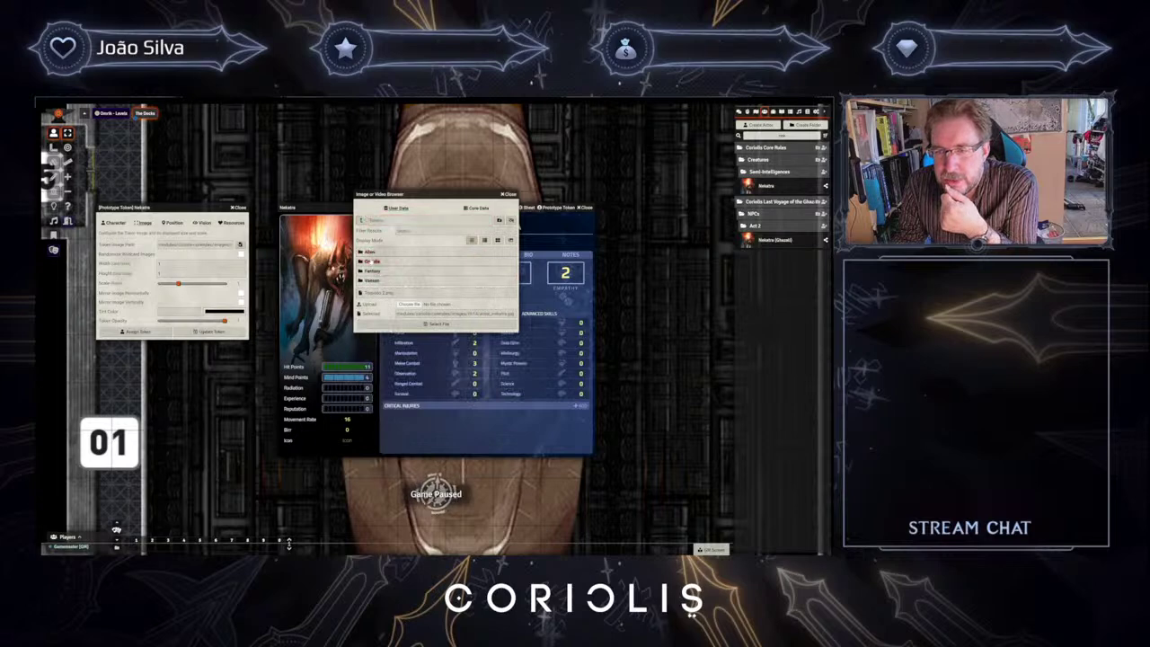
pyautogui.click(369, 261)
pyautogui.click(497, 240)
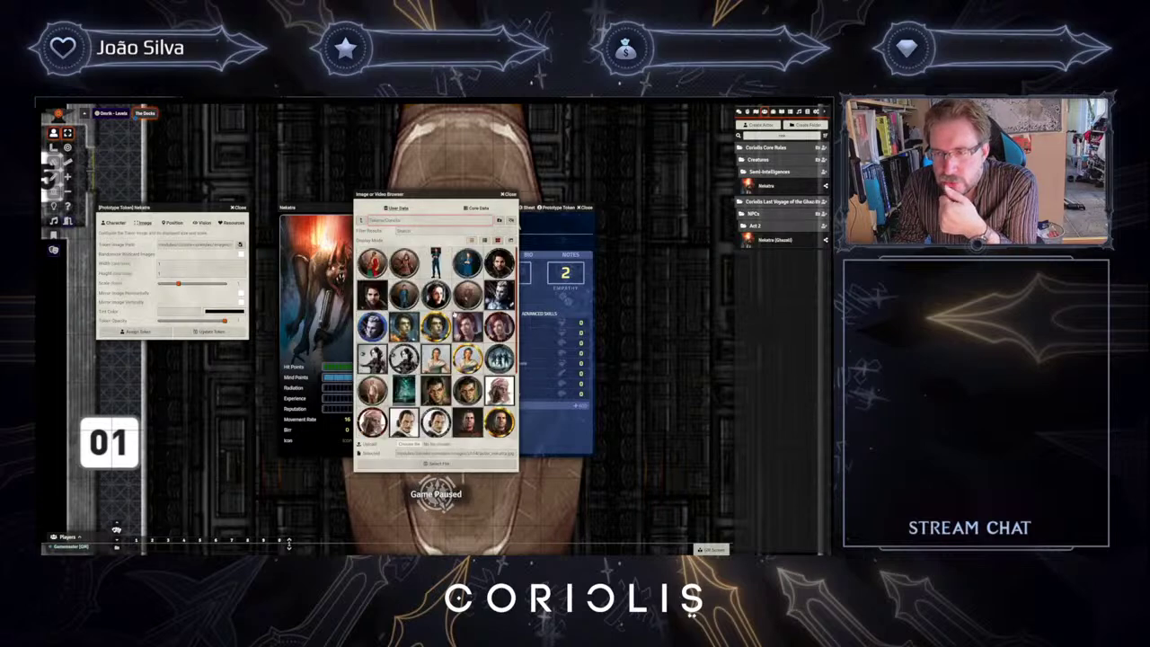
# - Upload the Nekatra PNG to Tokens/Coriolis, assign it as the prototype token image, update the token and close the character sheet
pyautogui.scroll(-3, 485, 331)
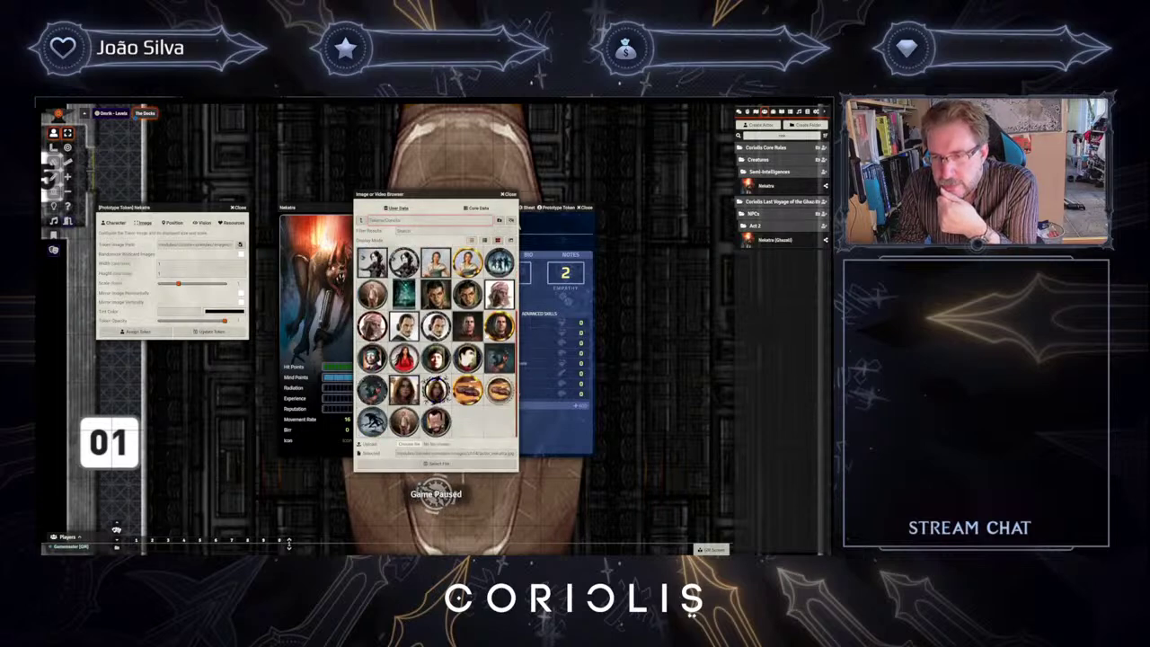
pyautogui.scroll(3, 436, 342)
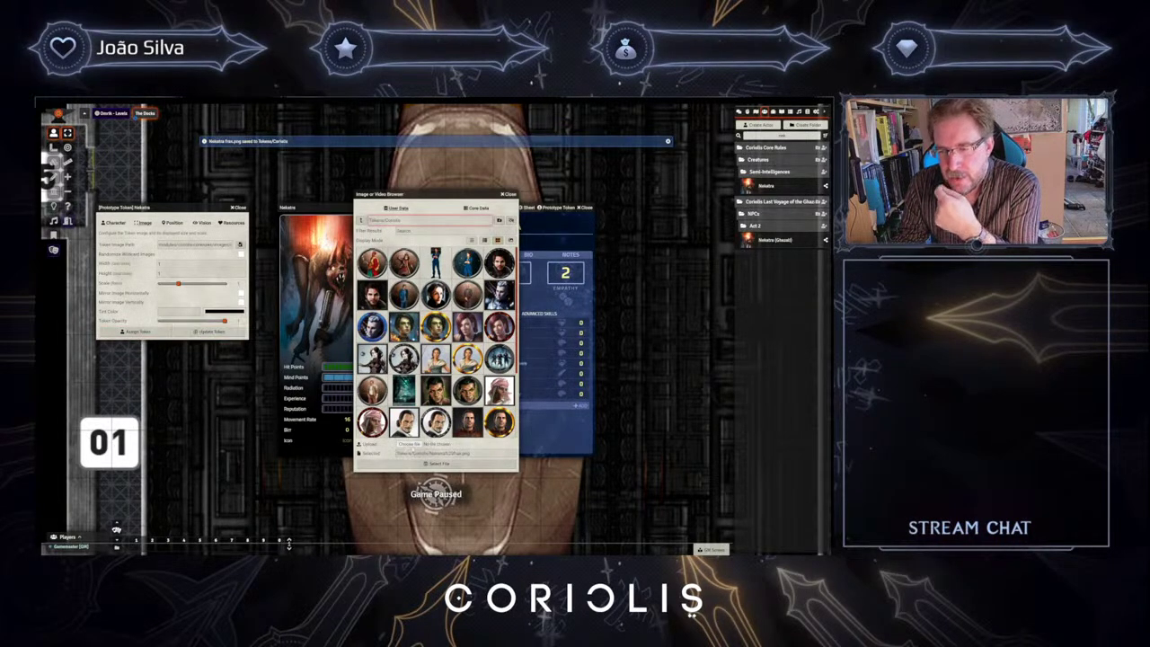
pyautogui.click(439, 463)
pyautogui.click(210, 332)
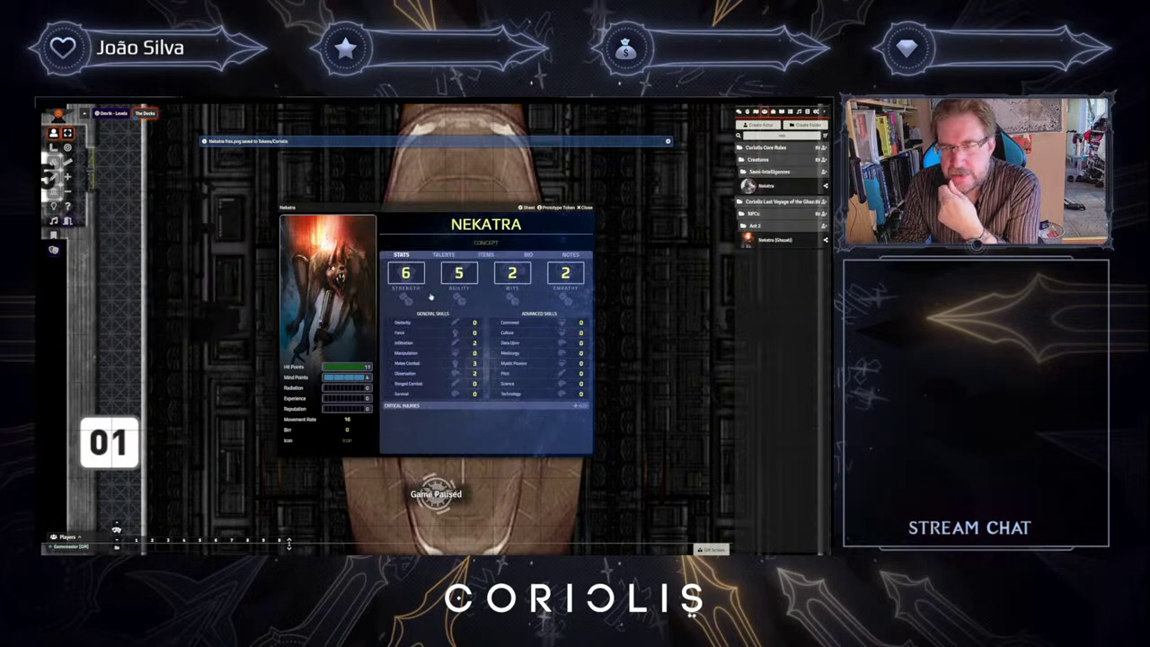
pyautogui.click(582, 207)
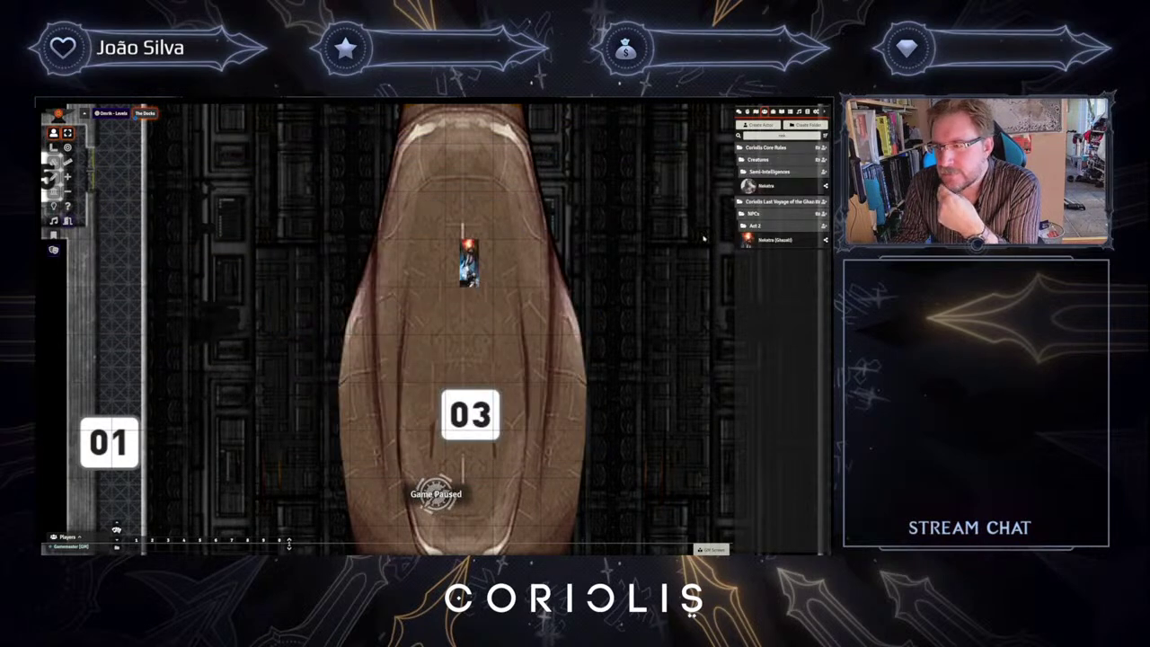
# - Place a new Nekatra token with the round image on the ship and delete the old Nekatra token
pyautogui.moveTo(764, 188); pyautogui.dragTo(469, 306)
pyautogui.click(469, 262)
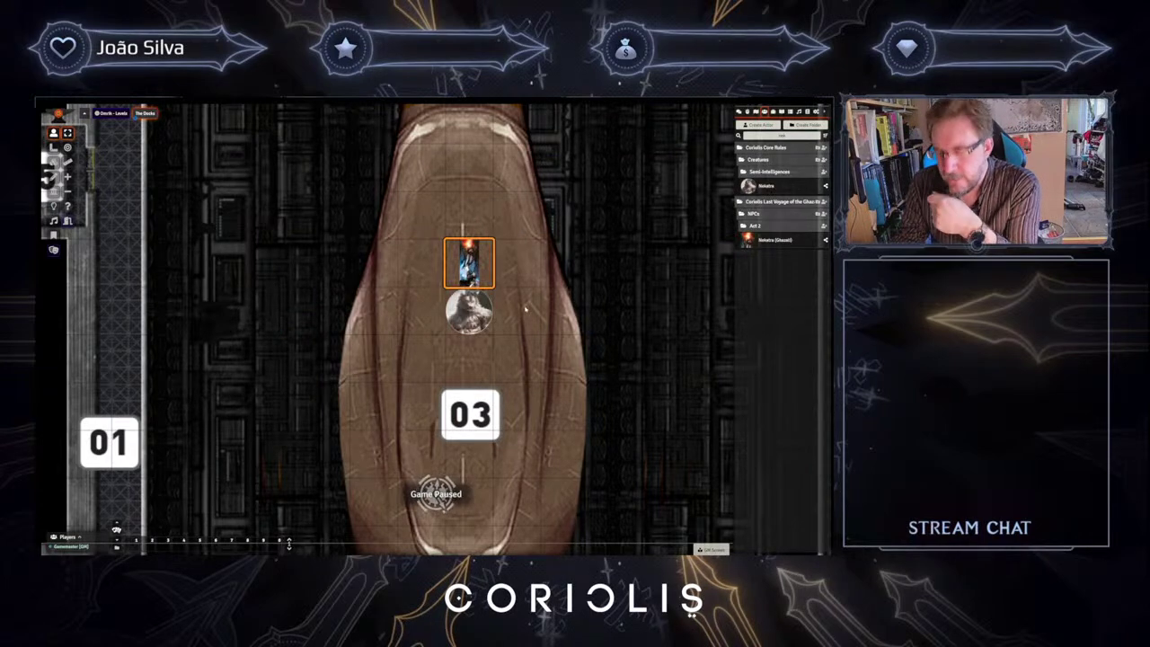
pyautogui.press('Delete')
pyautogui.scroll(-2, 530, 319)
pyautogui.moveTo(539, 329); pyautogui.dragTo(461, 265)
pyautogui.scroll(-2, 439, 269)
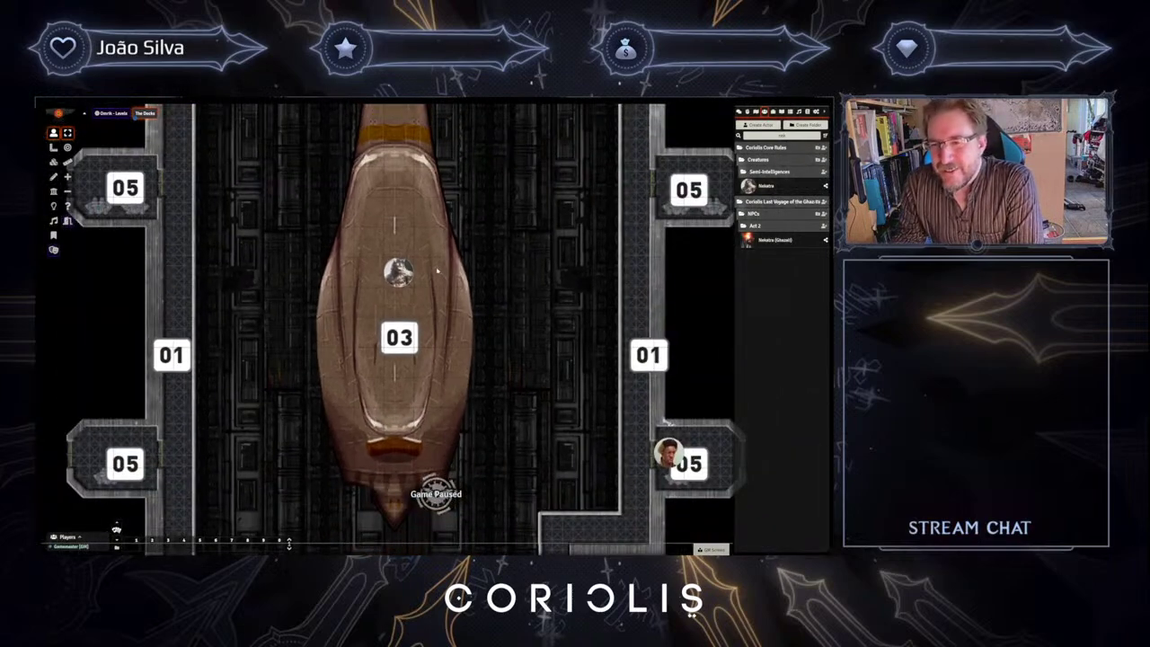
# - Open the placed Nekatra token's sheet and check the modifier prompt of its Strength roll without rolling
pyautogui.doubleClick(398, 271)
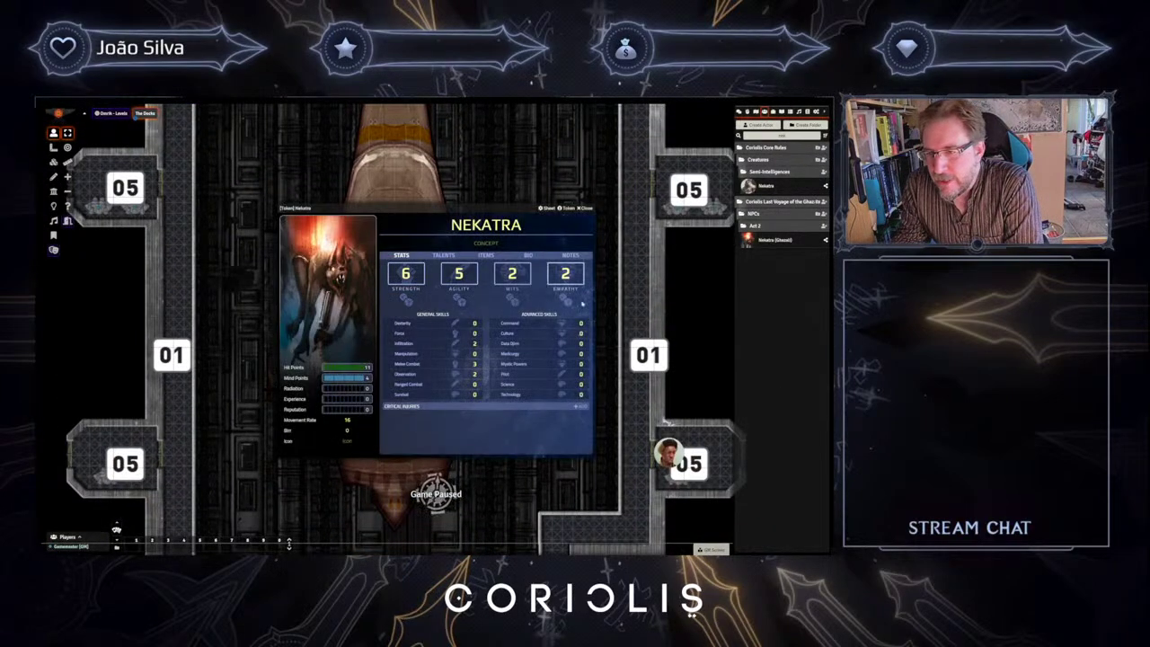
pyautogui.click(406, 274)
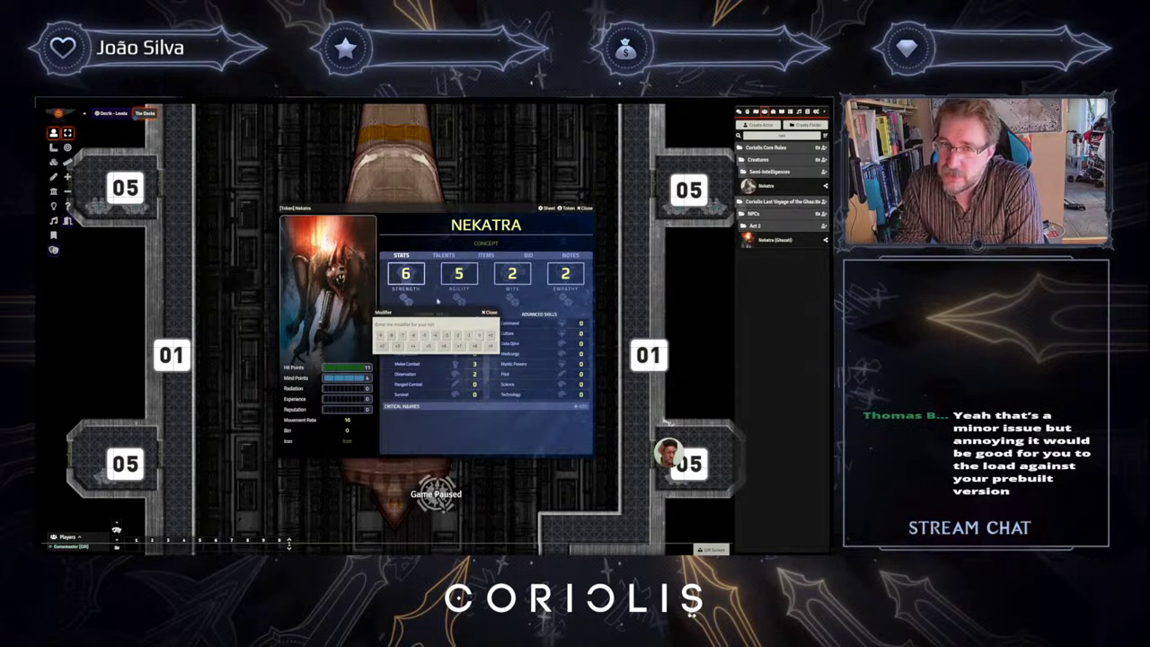
pyautogui.click(490, 313)
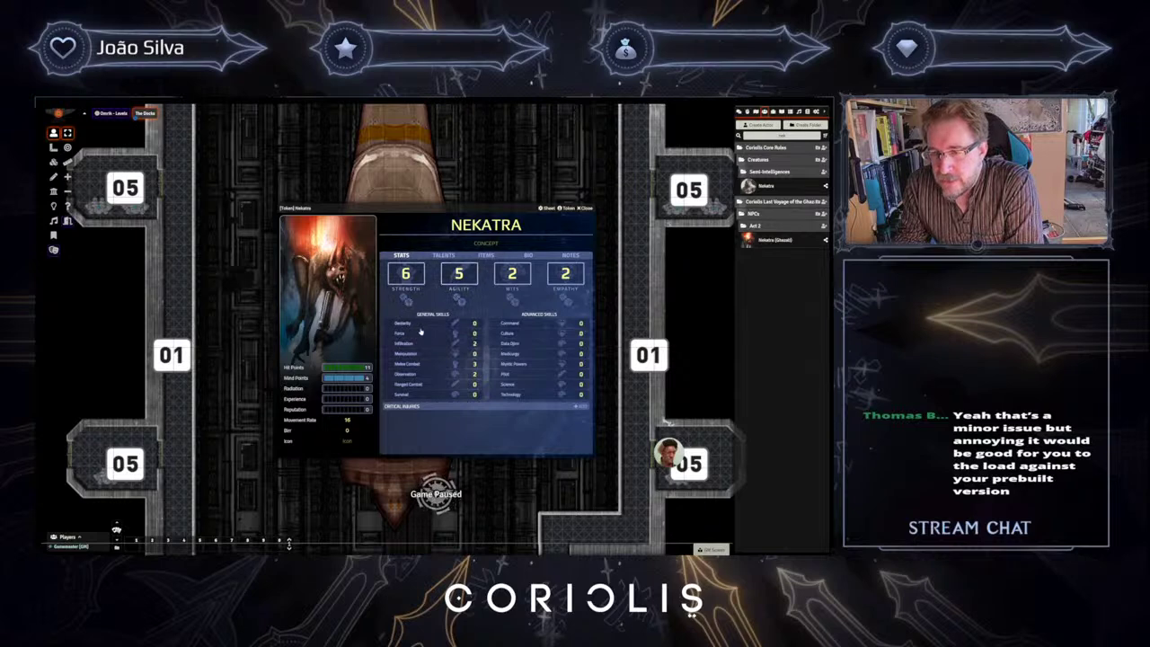
# - Show the Nekatra's items and roll its Bite 1-2 attack with a modifier of 0
pyautogui.click(464, 258)
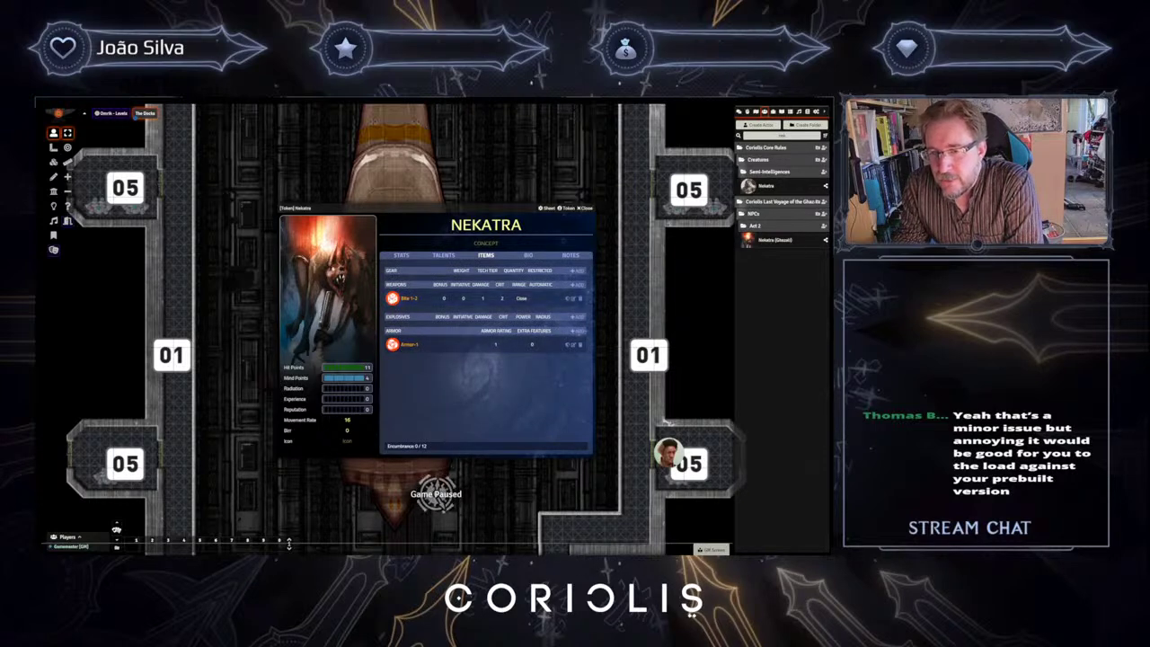
pyautogui.click(402, 299)
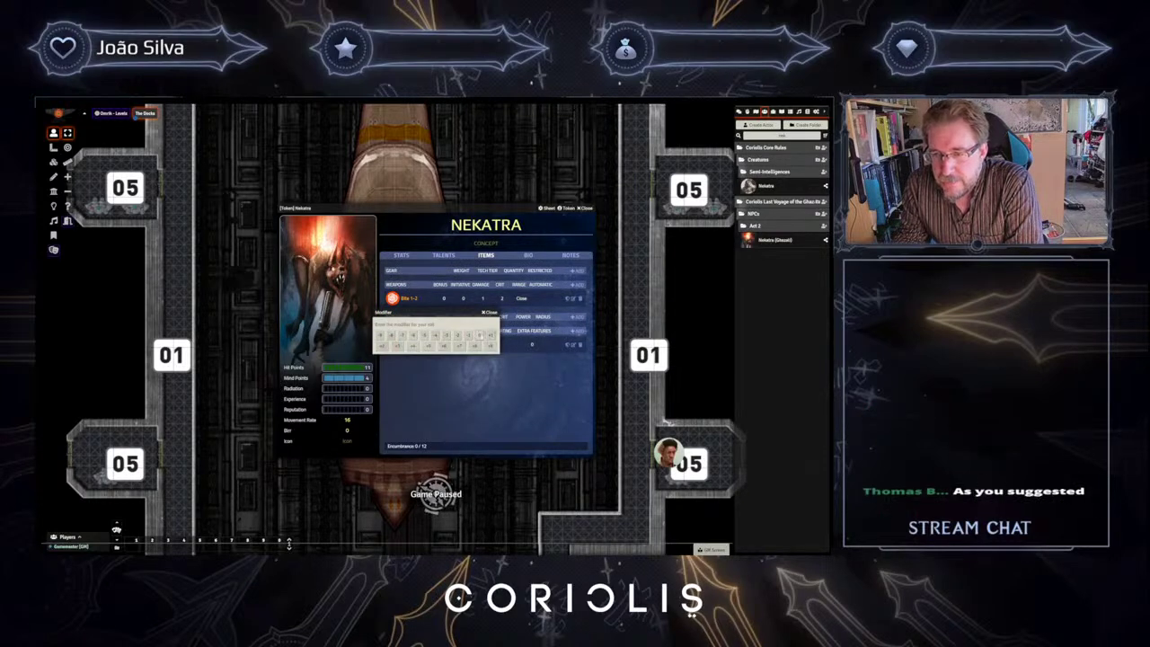
pyautogui.click(479, 334)
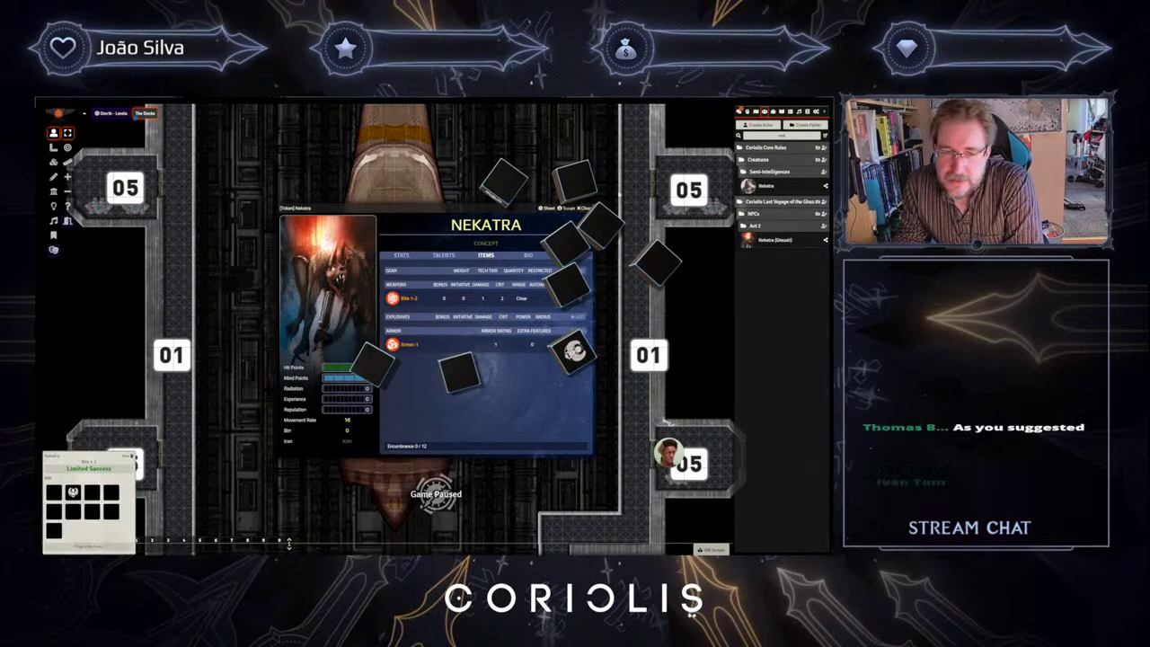
# - Check the Nekatra's Bite attack roll in the chat log and close the Nekatra's sheet
pyautogui.click(740, 110)
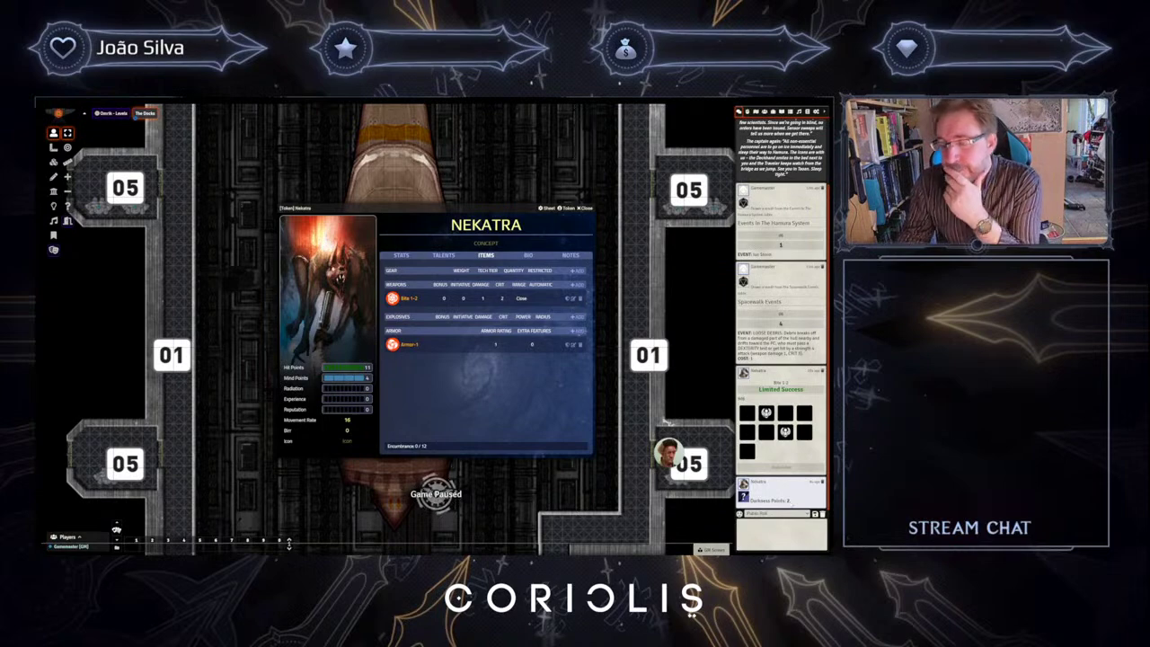
pyautogui.click(586, 209)
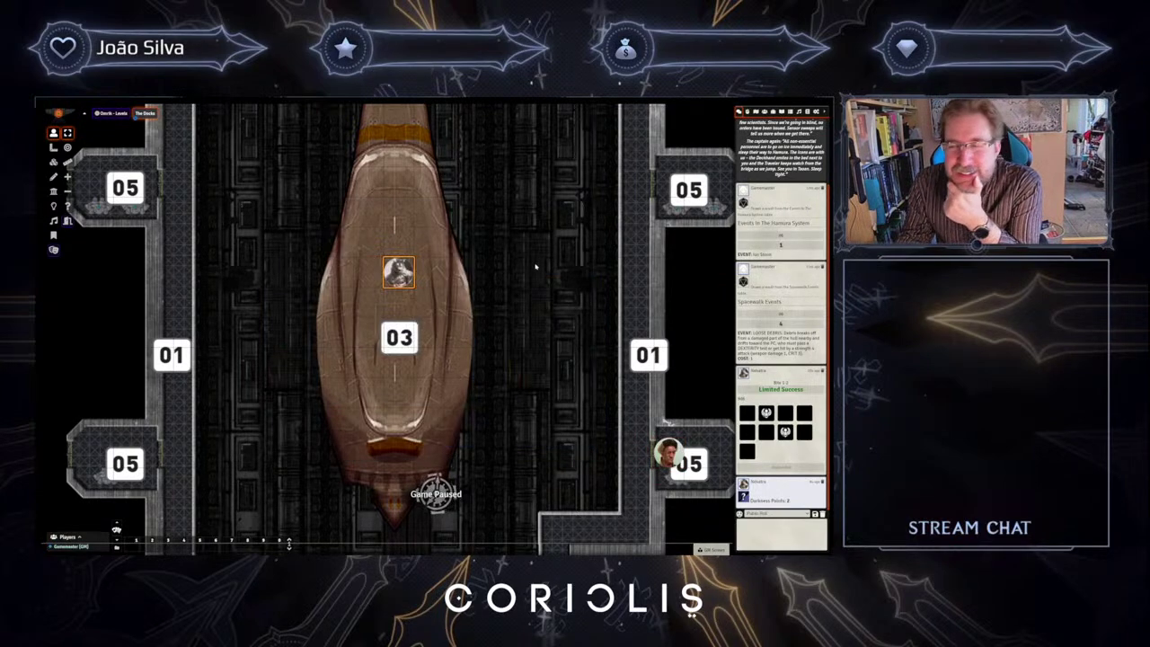
pyautogui.scroll(-5, 517, 270)
pyautogui.scroll(3, 493, 297)
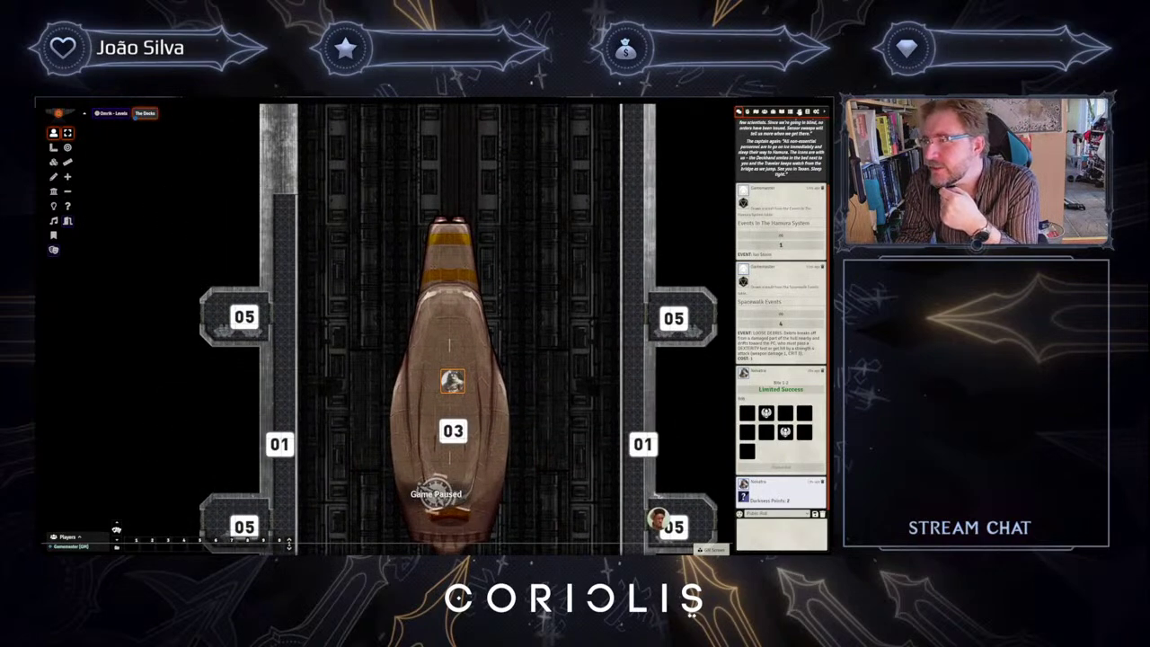
# - Browse the rollable tables in the Coriolis Core Rules folder
pyautogui.click(790, 111)
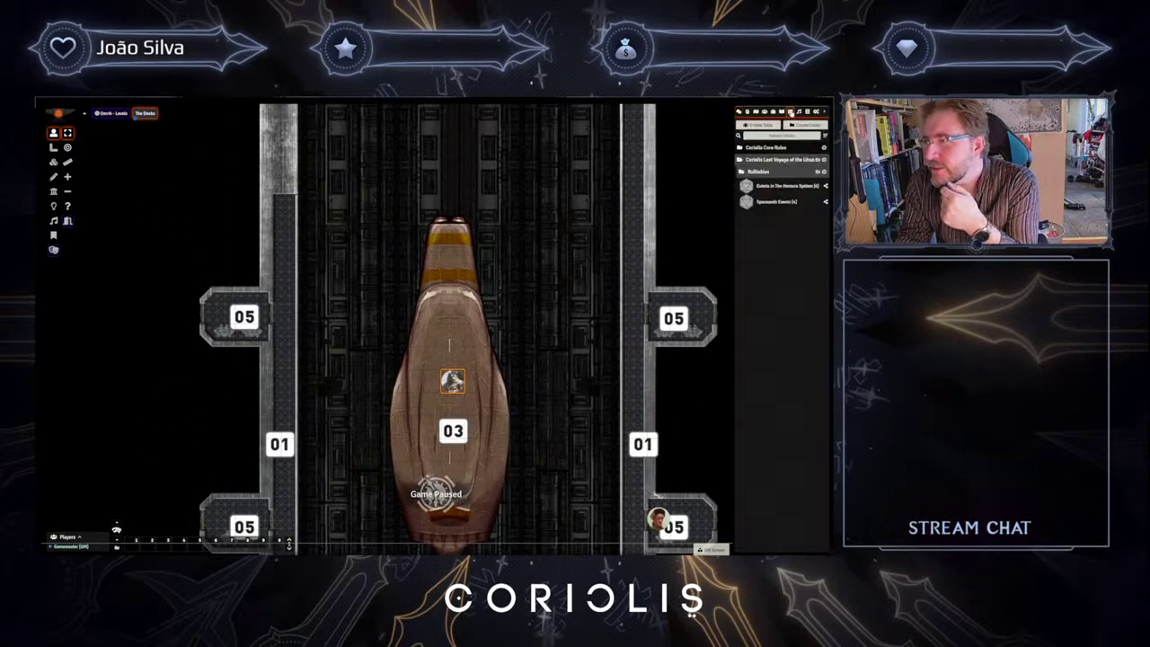
pyautogui.click(760, 151)
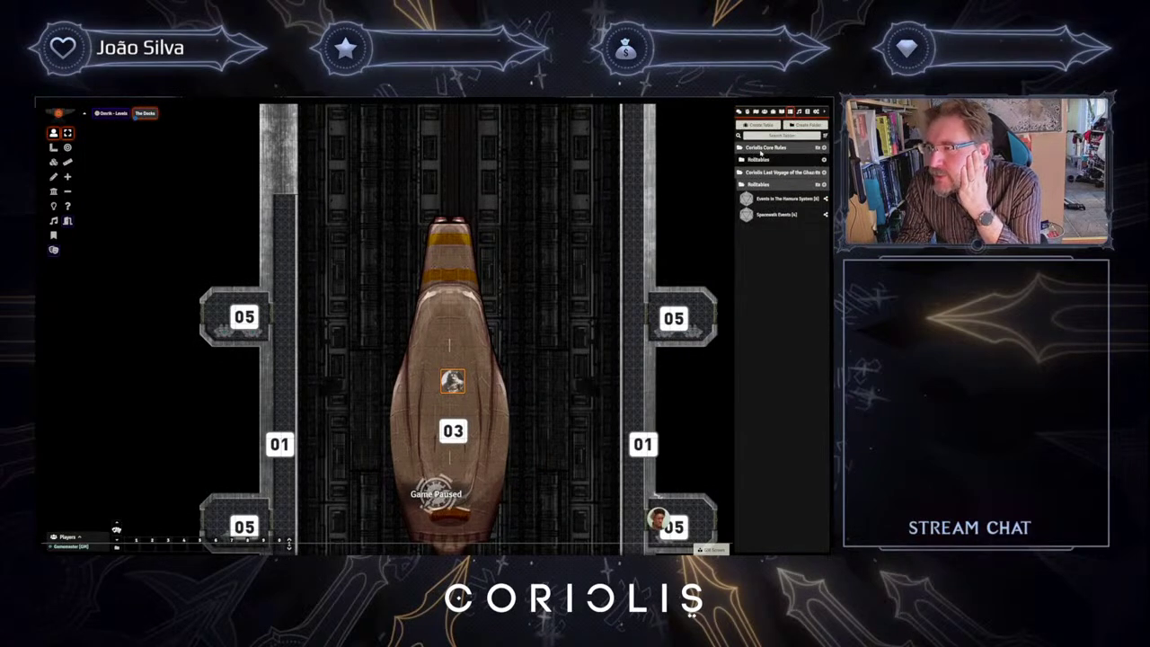
pyautogui.click(761, 160)
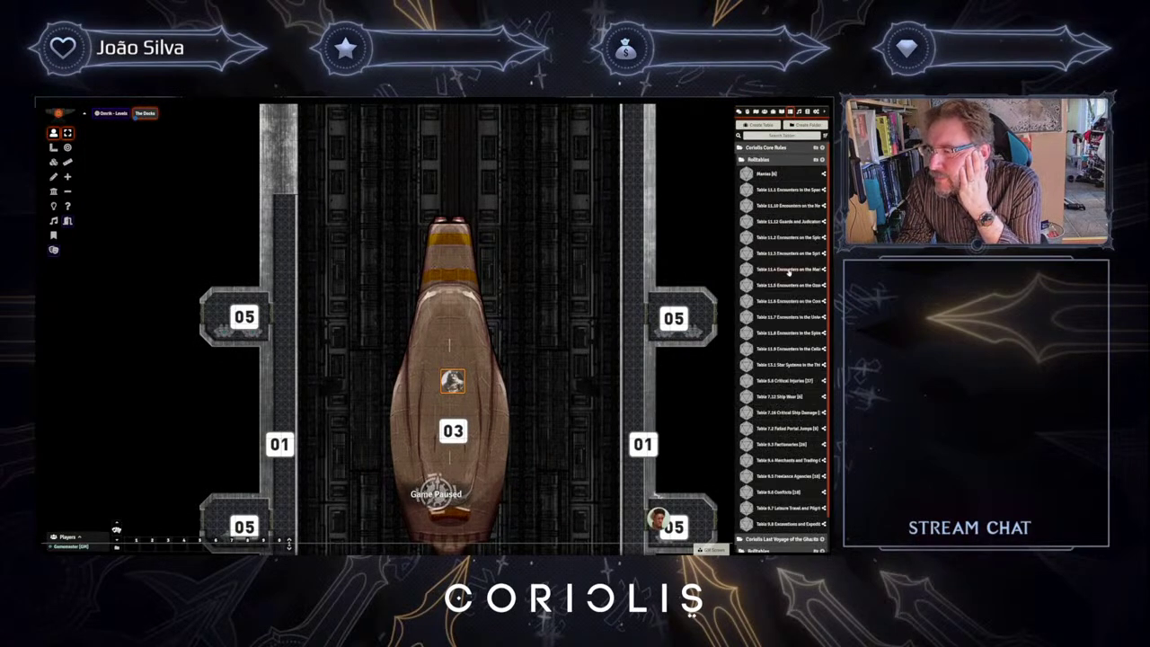
pyautogui.scroll(-1, 788, 270)
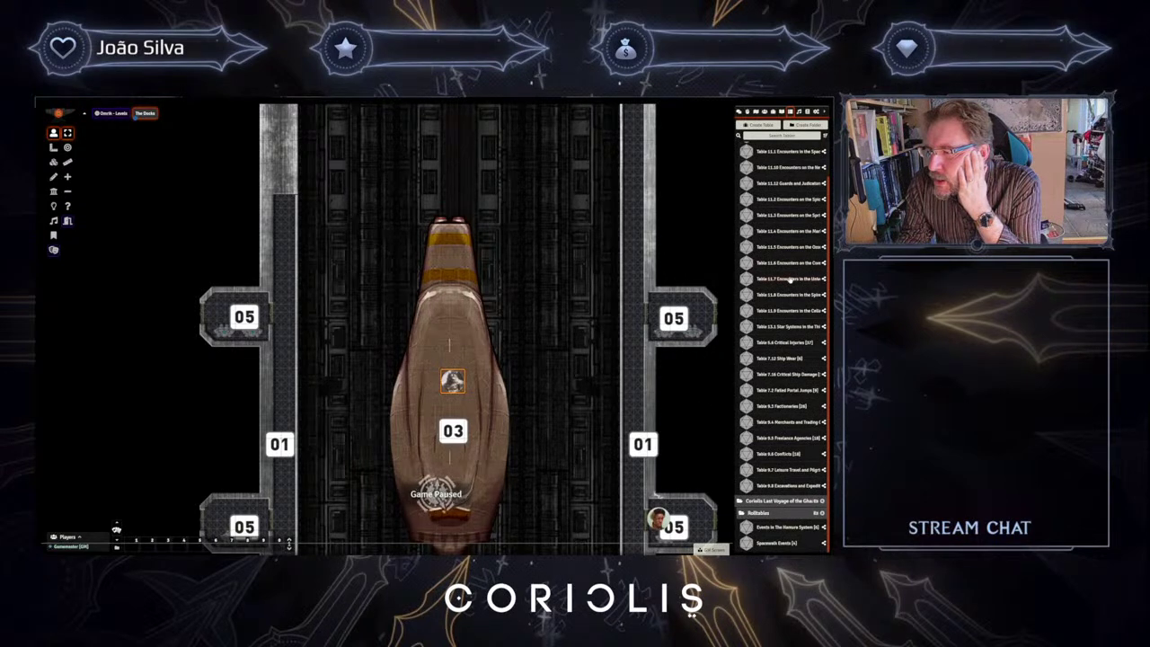
pyautogui.scroll(1, 789, 279)
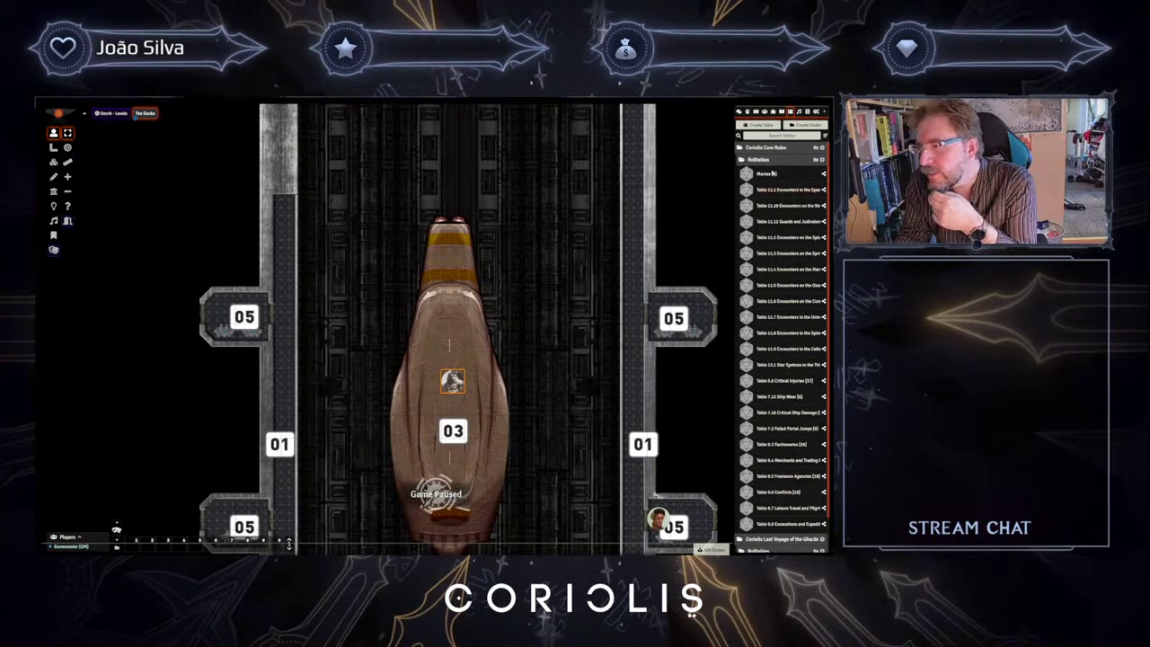
# - Filter the rollable tables by "crit", open Table 5.6 Critical Injuries and roll on it
pyautogui.write('crit')
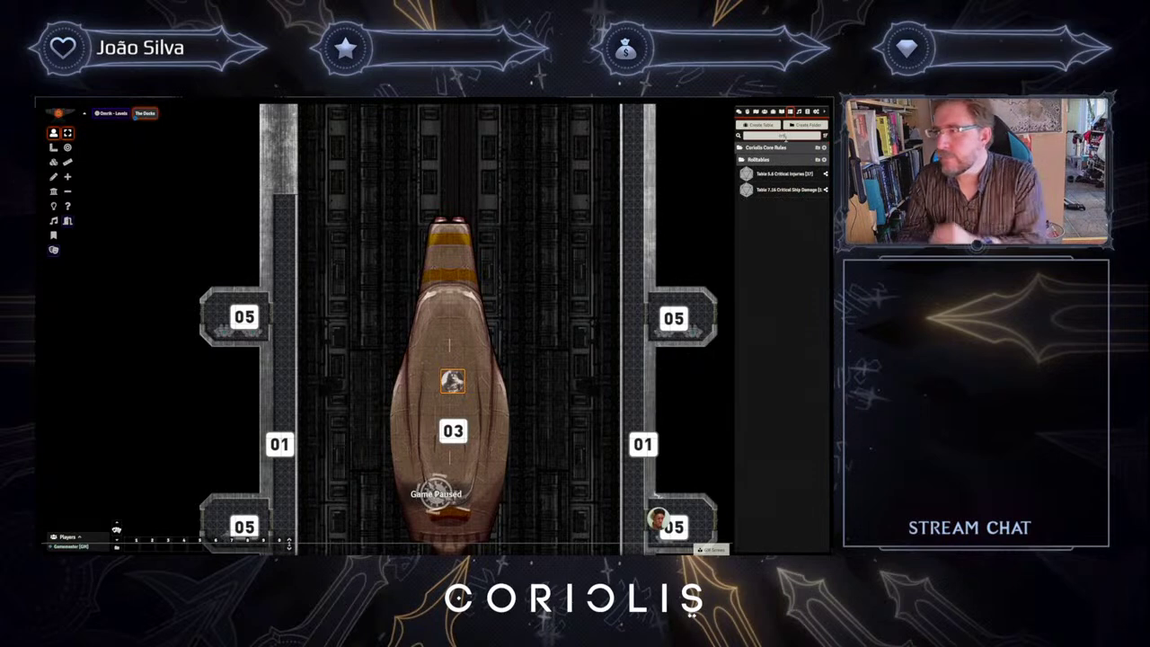
pyautogui.click(775, 173)
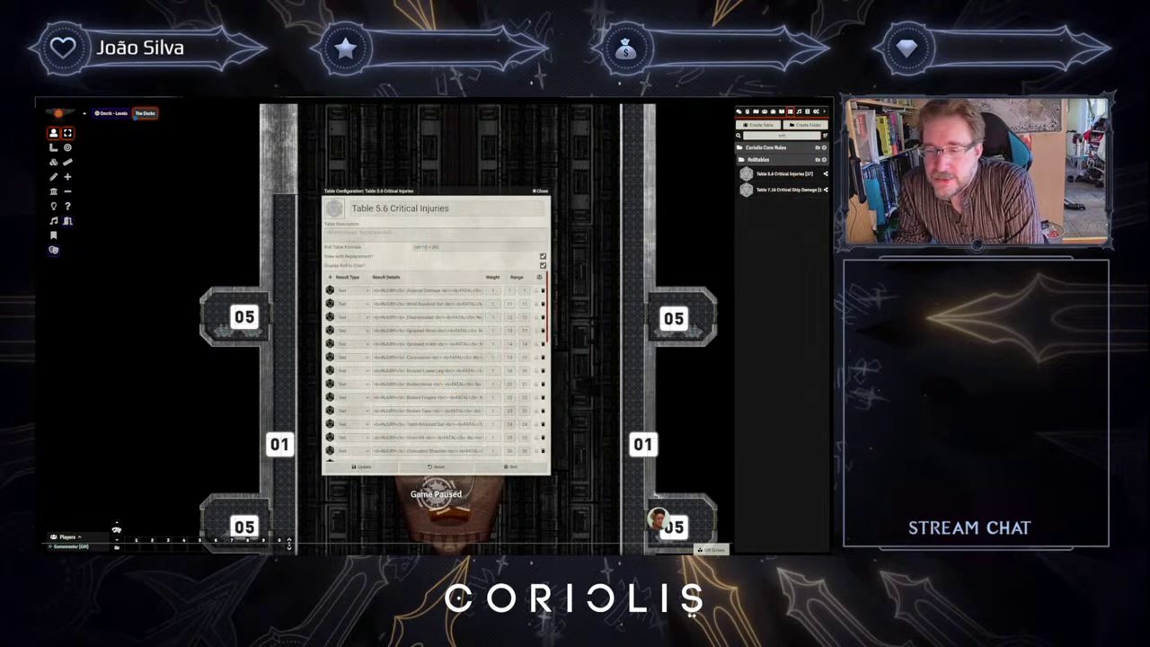
pyautogui.click(511, 466)
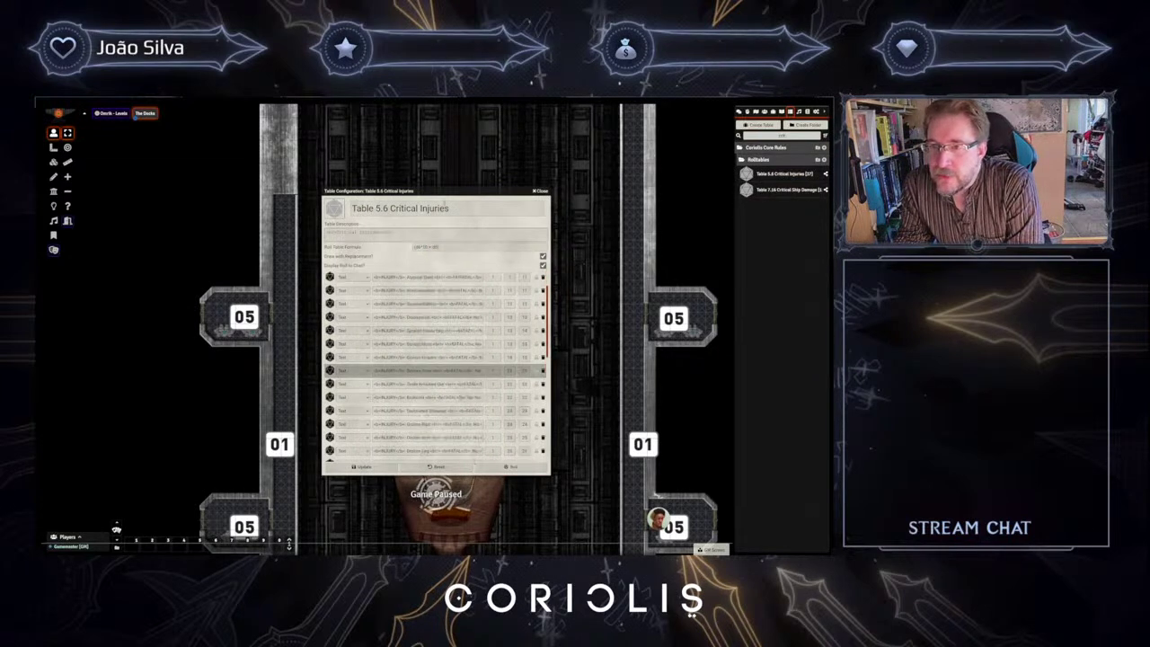
# - Move the Critical Injuries table aside, reopen the Nekatra token's sheet beside it and show the rolled injury in the chat log
pyautogui.moveTo(450, 192); pyautogui.dragTo(228, 158)
pyautogui.doubleClick(452, 381)
pyautogui.moveTo(500, 202); pyautogui.dragTo(583, 121)
pyautogui.click(739, 111)
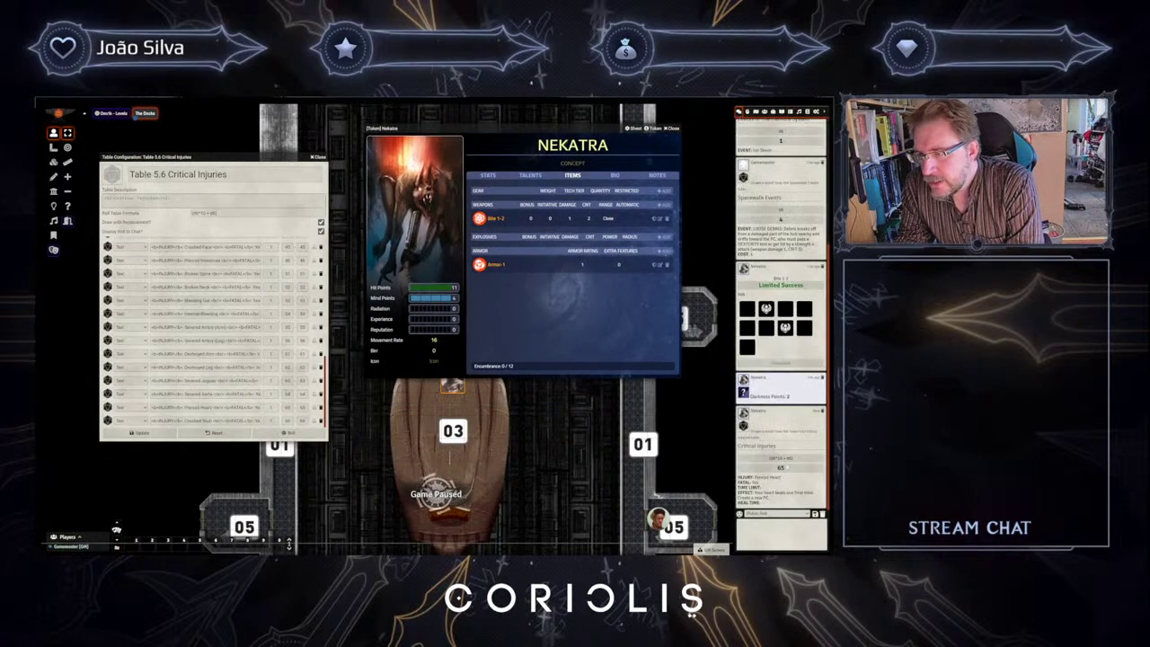
# - Search the items for "pierc" and add the Pierced Heart critical injury to the Nekatra's stats
pyautogui.click(773, 112)
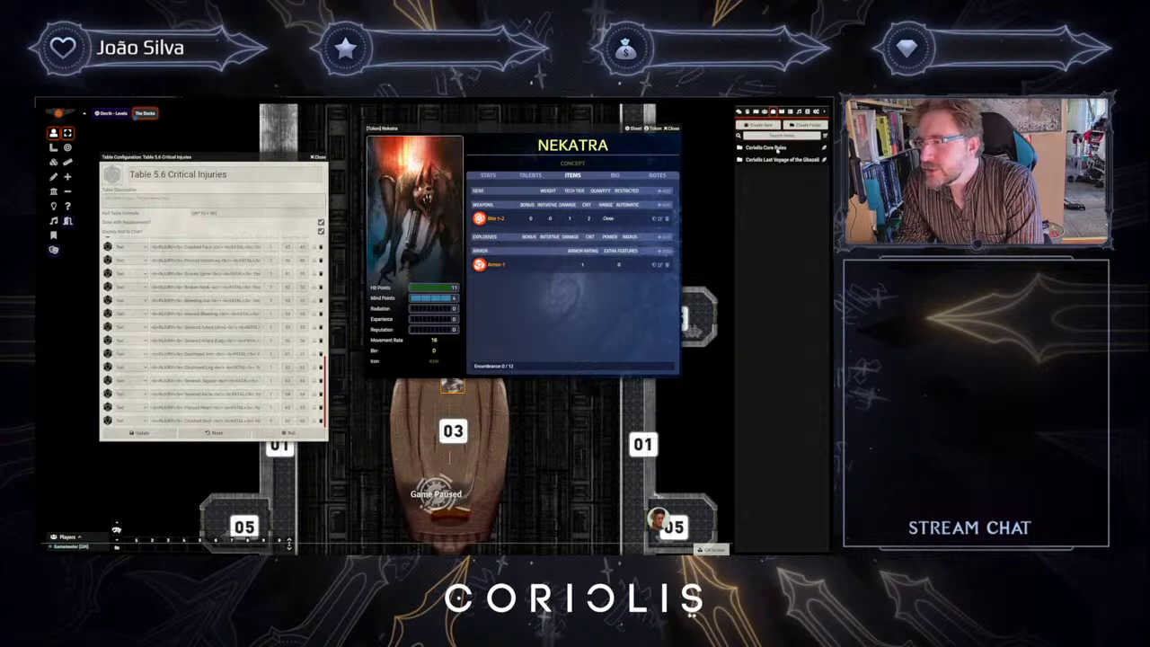
pyautogui.click(781, 137)
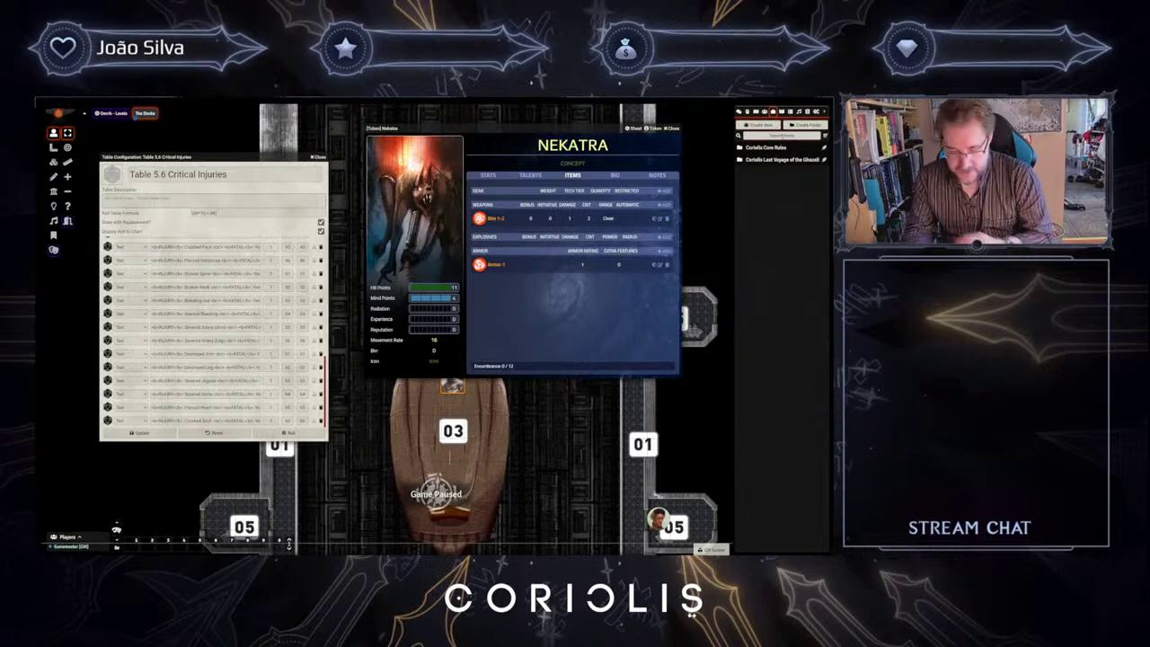
pyautogui.write('pierc')
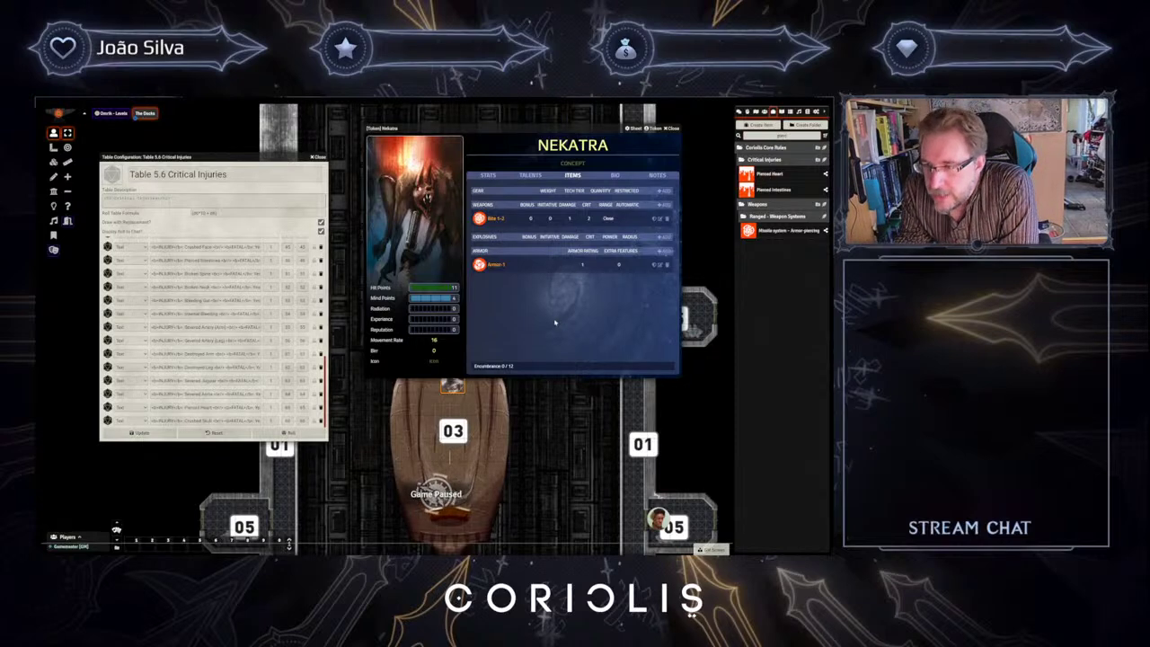
pyautogui.click(488, 174)
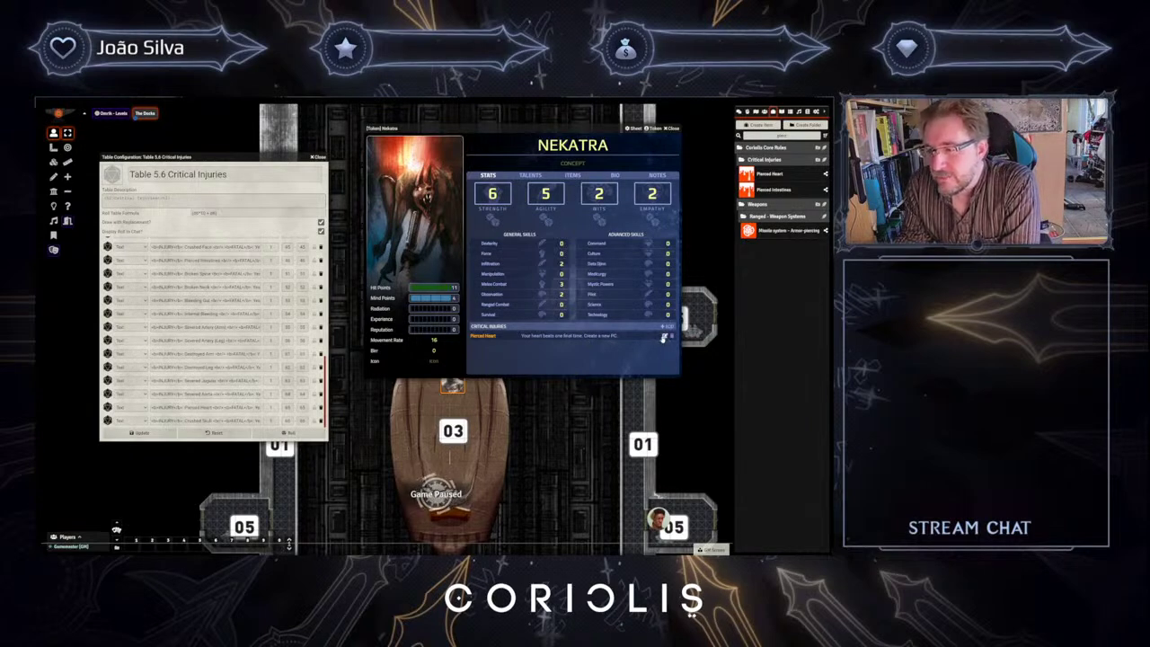
# - Review the Nekatra's Pierced Heart injury details, then close the injury, the Nekatra's sheet and the Critical Injuries table
pyautogui.click(664, 336)
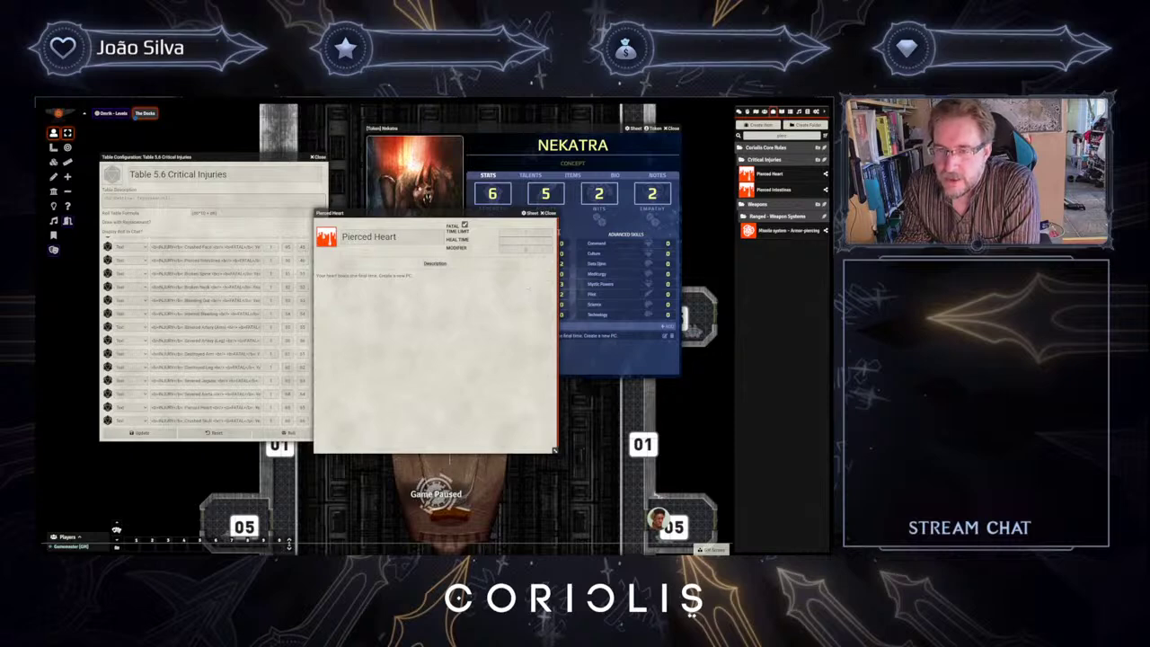
pyautogui.click(548, 213)
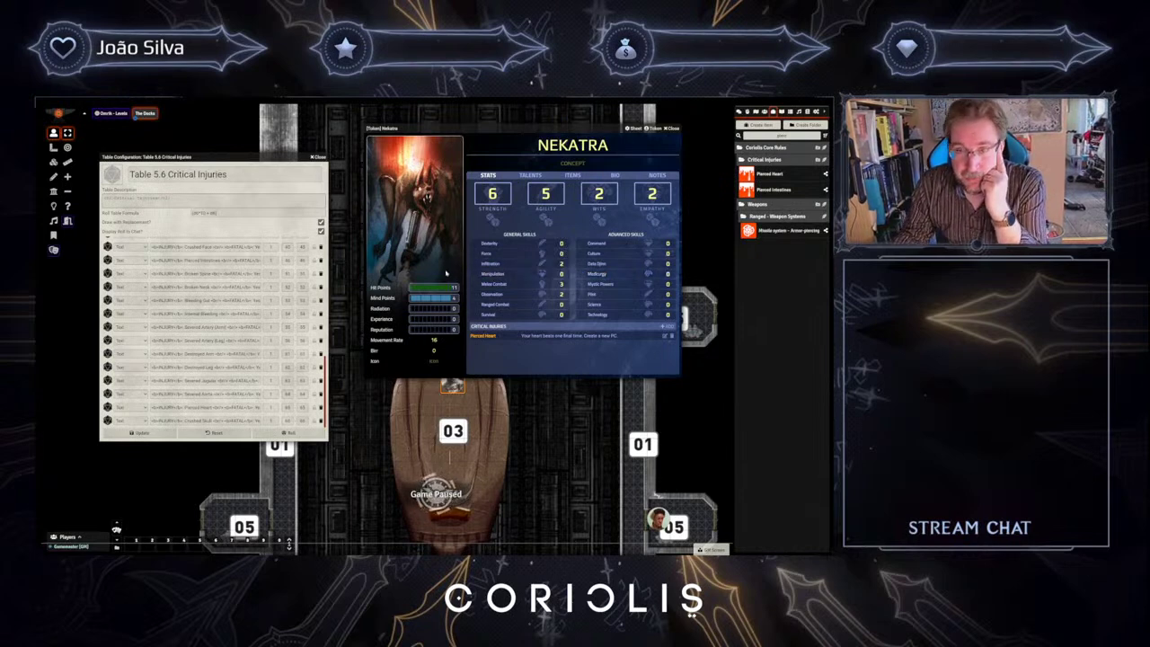
pyautogui.click(674, 129)
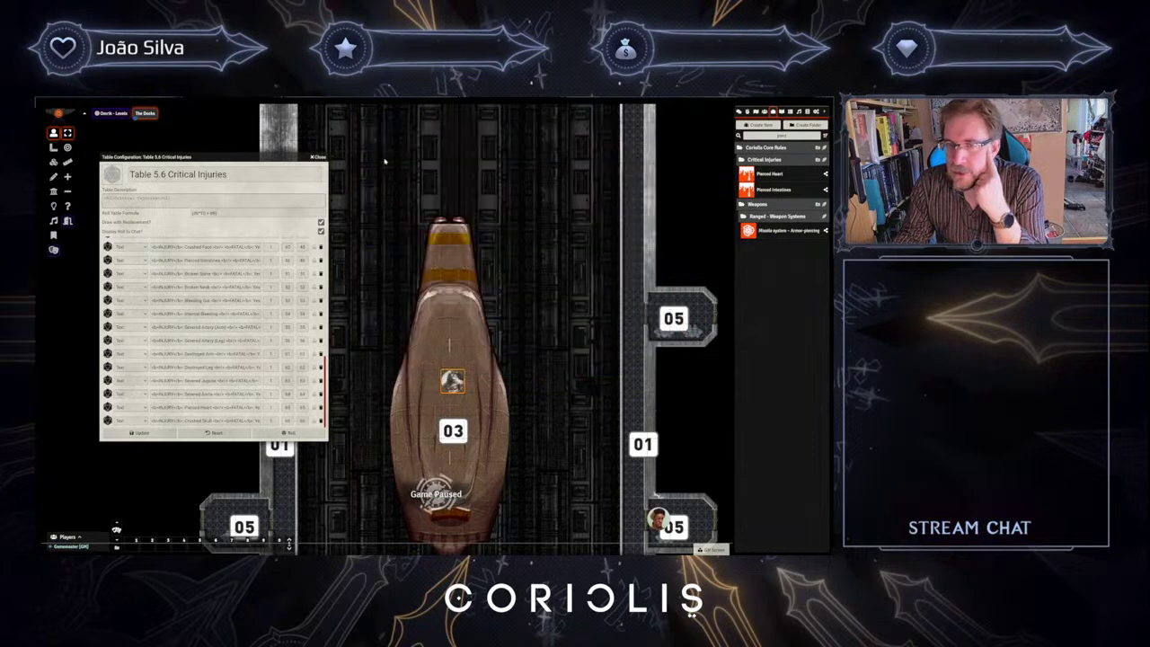
pyautogui.click(319, 157)
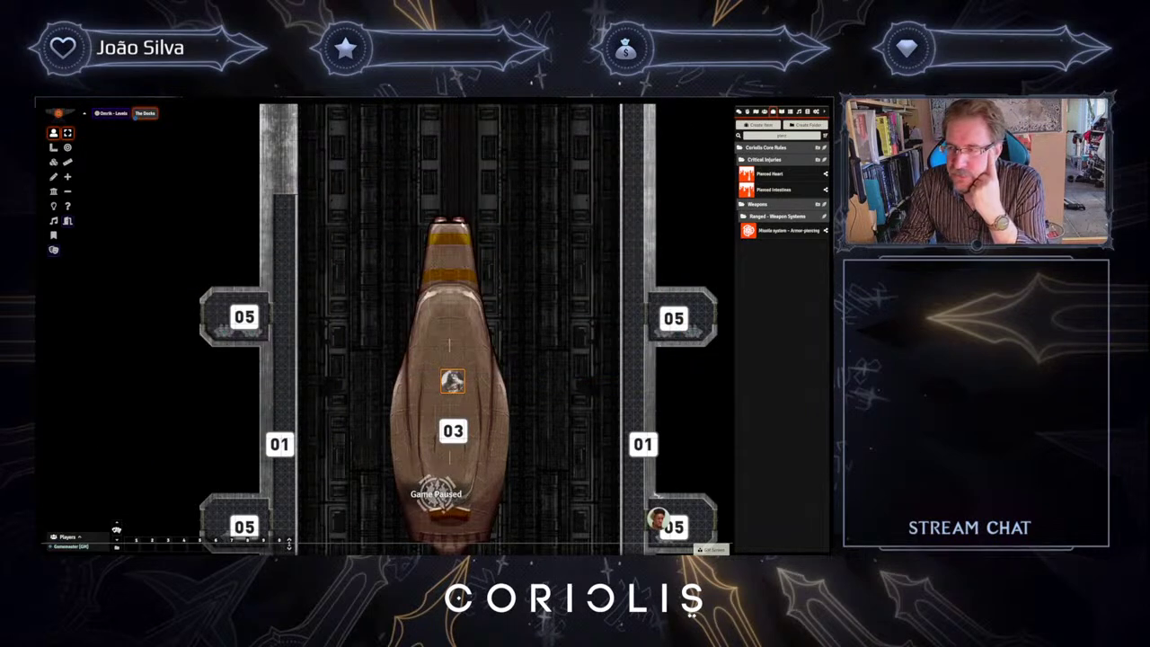
pyautogui.scroll(-15, 496, 294)
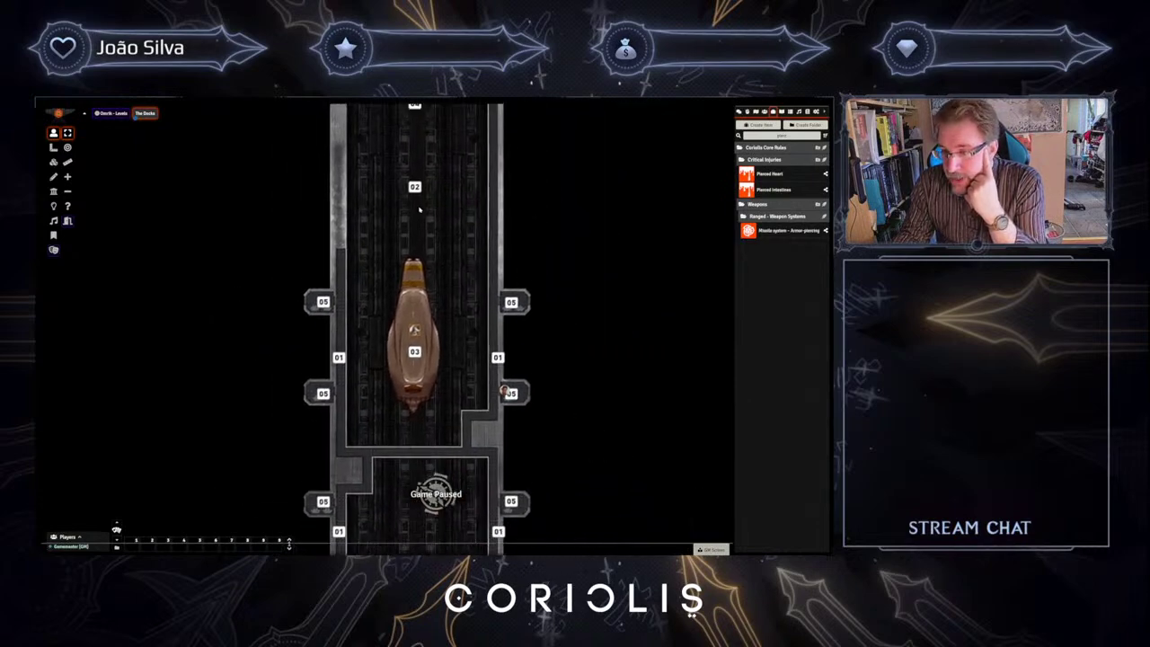